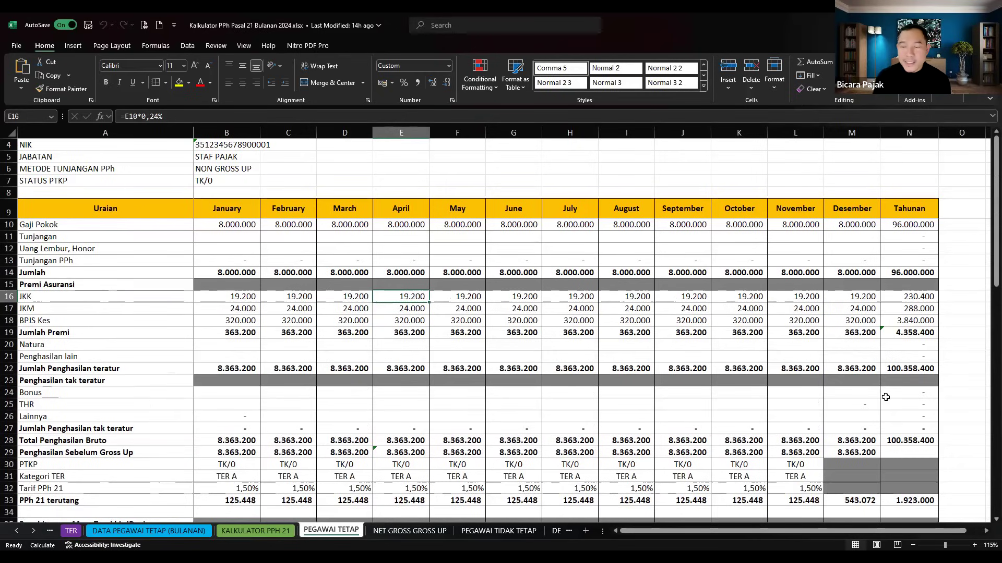
Review the PPh 21 Masa Desember calculation and the comparison with the PPh 21 rules before TER on the PEGAWAI TETAP sheet.
scroll(886, 397, down, 4)
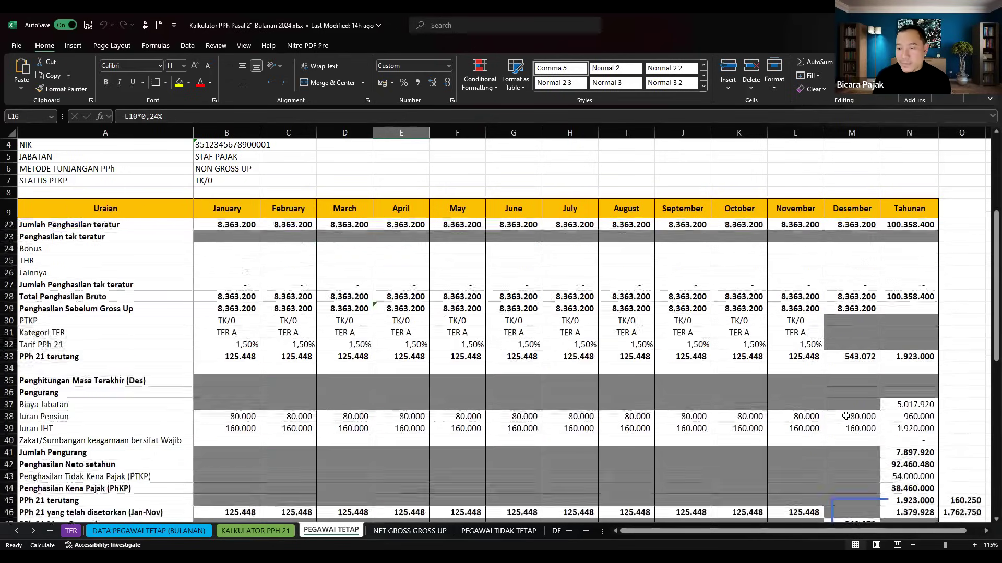
scroll(846, 416, down, 4)
click(859, 380)
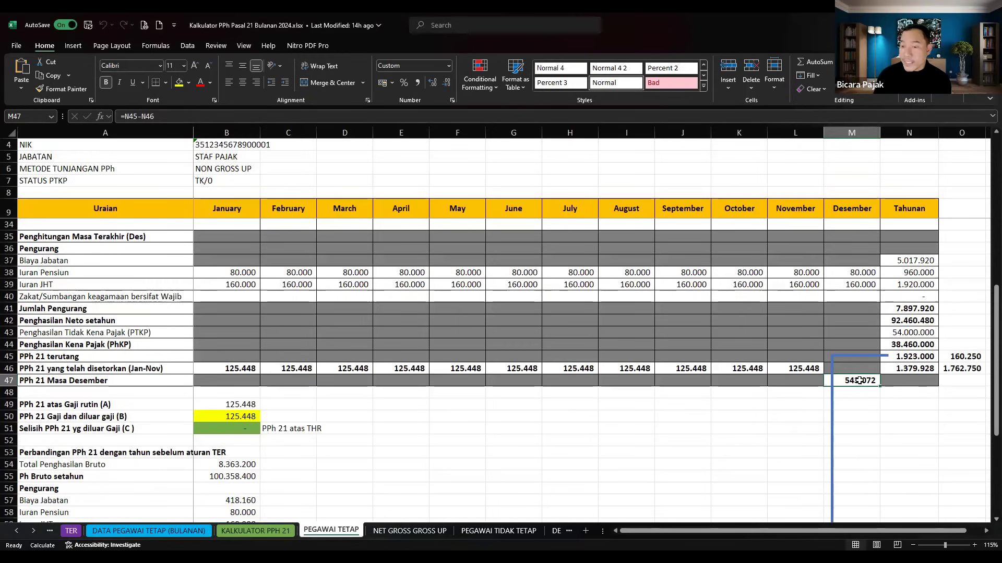
scroll(352, 425, down, 1)
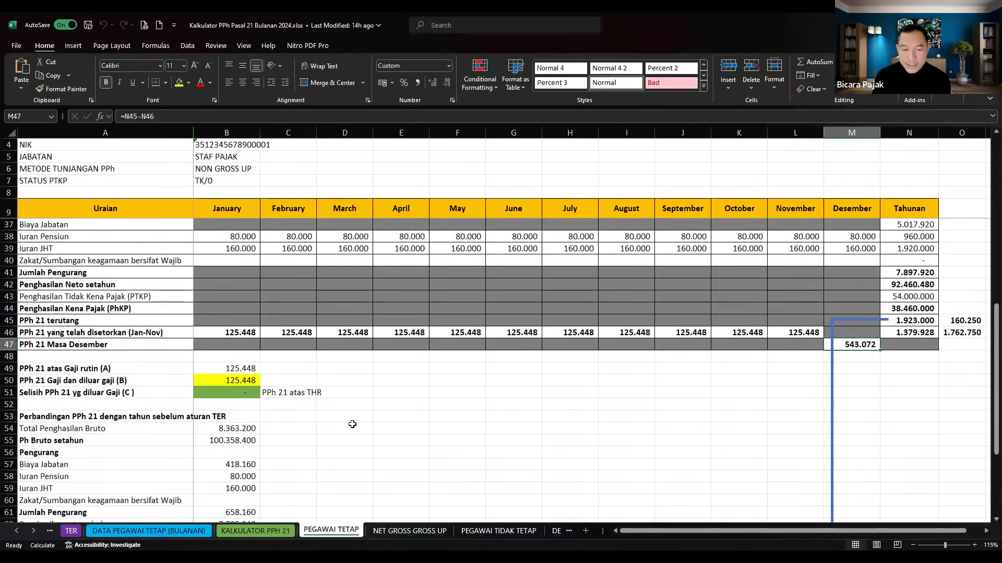
scroll(352, 424, down, 5)
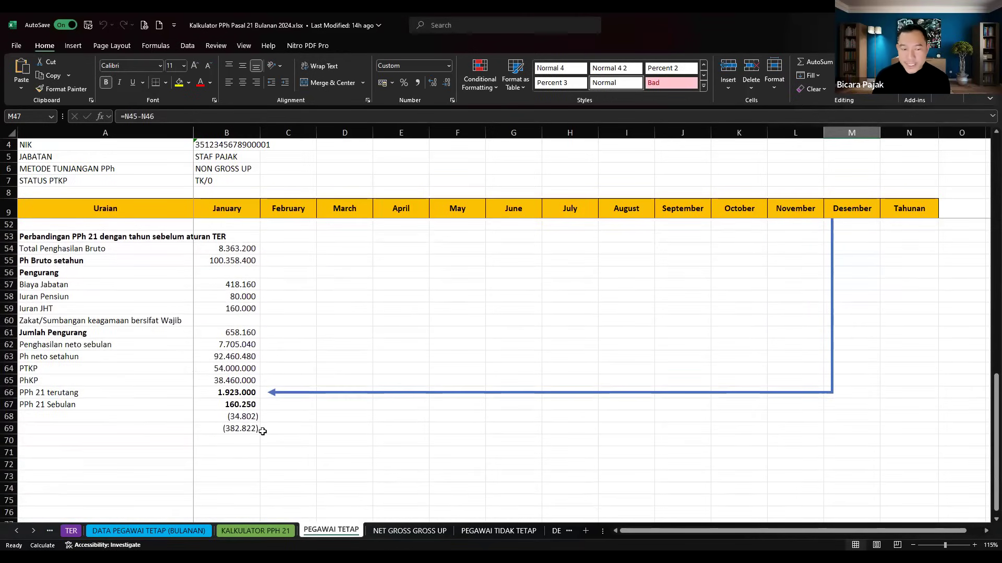
click(236, 396)
scroll(238, 398, up, 8)
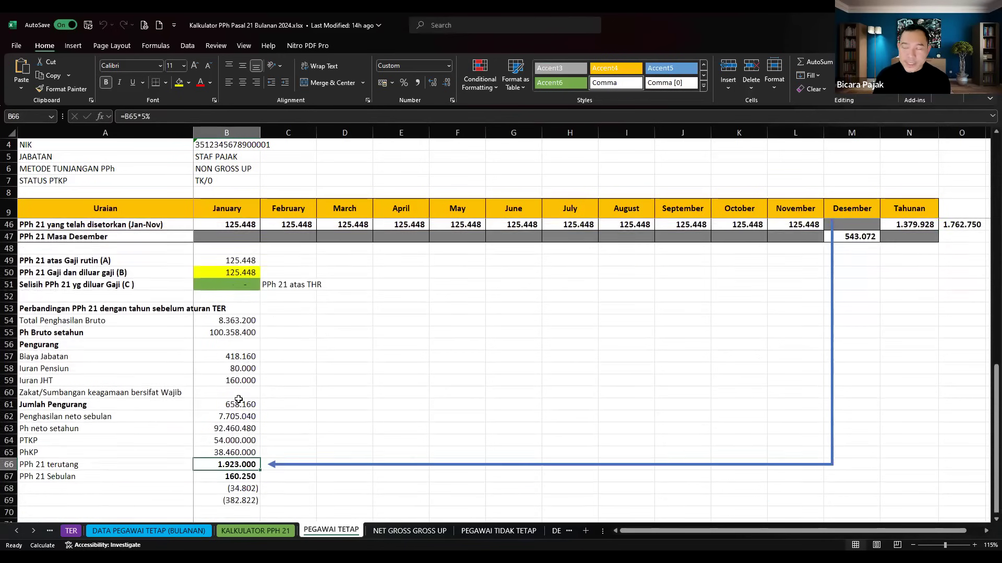
scroll(240, 399, up, 3)
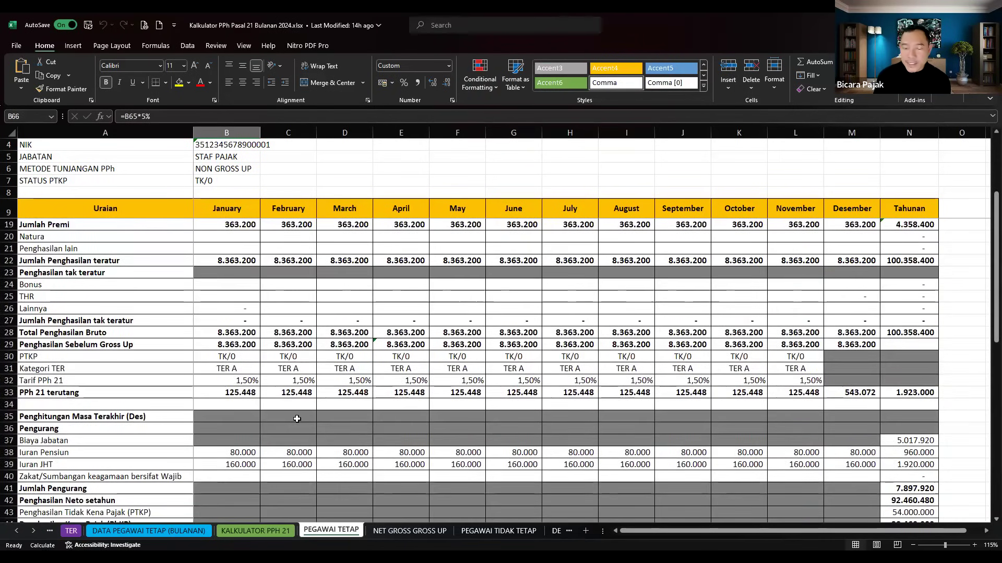
scroll(297, 419, up, 3)
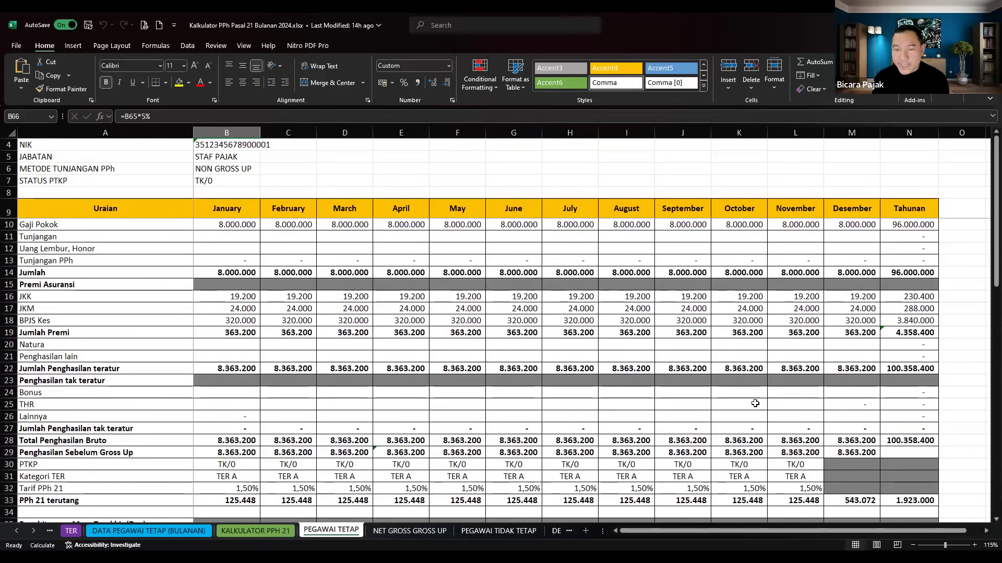
Check the PPh 21 Masa Desember formula against the January to November monthly columns.
click(856, 382)
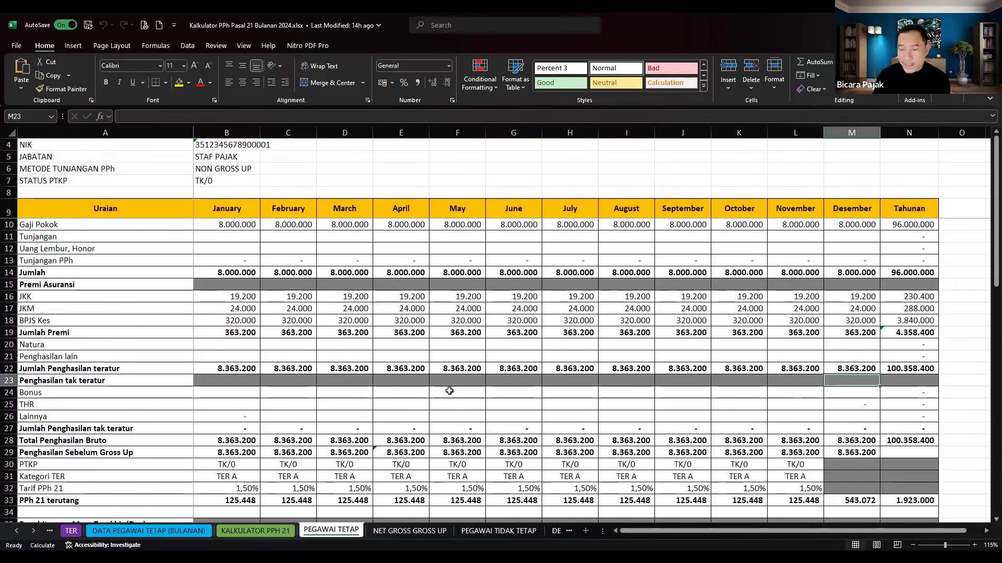
scroll(964, 369, down, 6)
click(855, 456)
scroll(582, 417, up, 6)
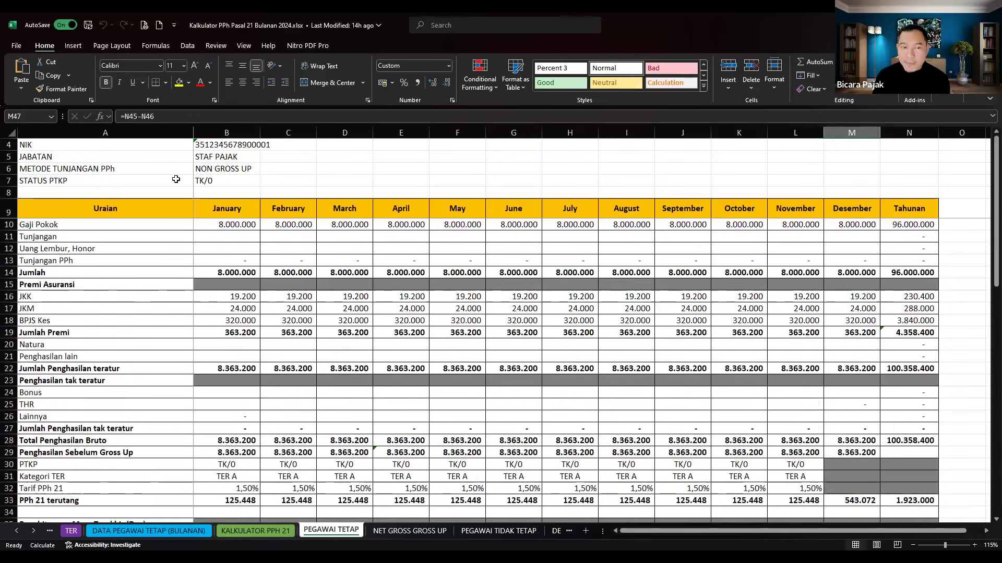
click(204, 206)
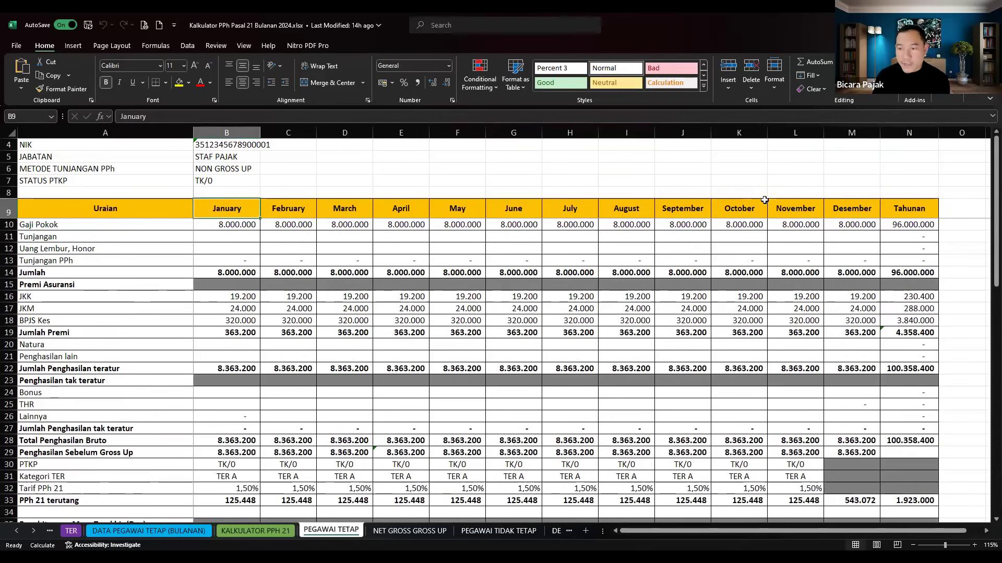
click(786, 207)
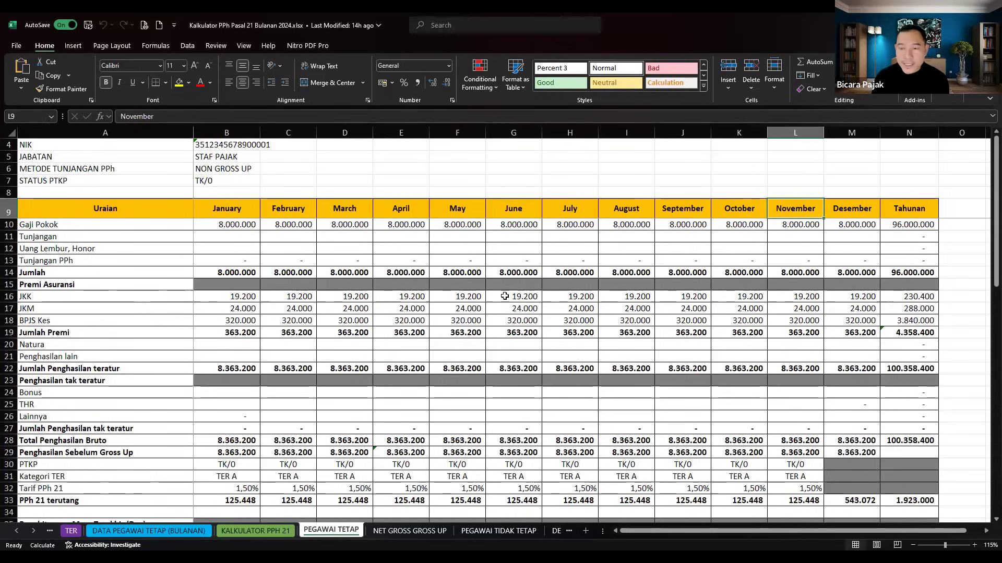
Enter a bonus of 10000000 for October in the Bonus row.
key(Left)
key(Left)
key(Down)
key(Down)
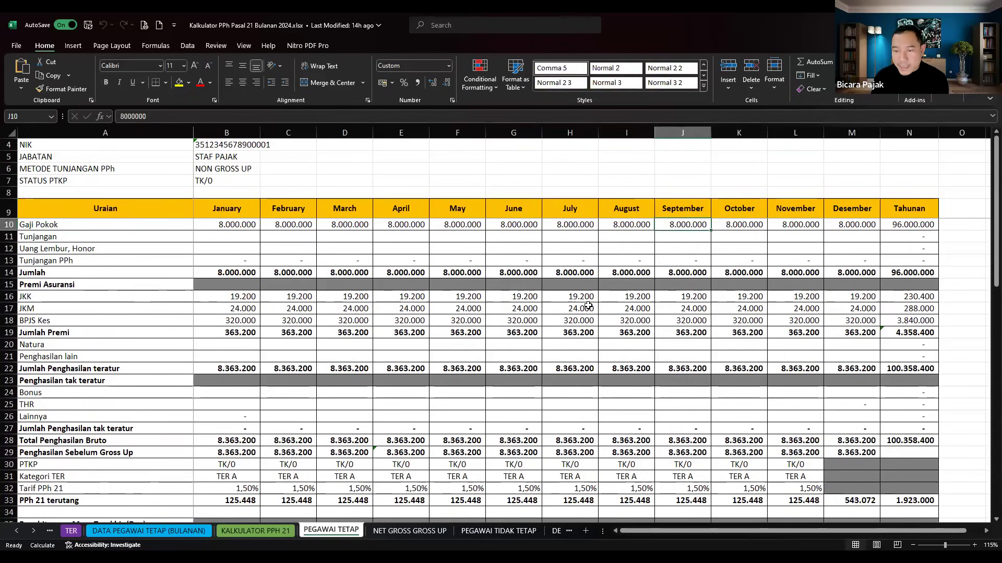
key(Right)
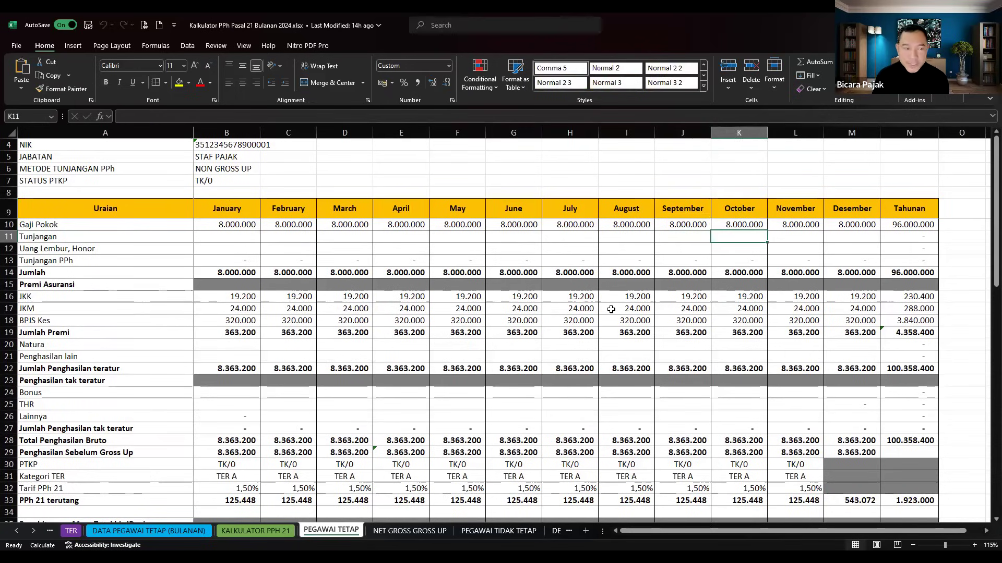
click(39, 395)
click(724, 392)
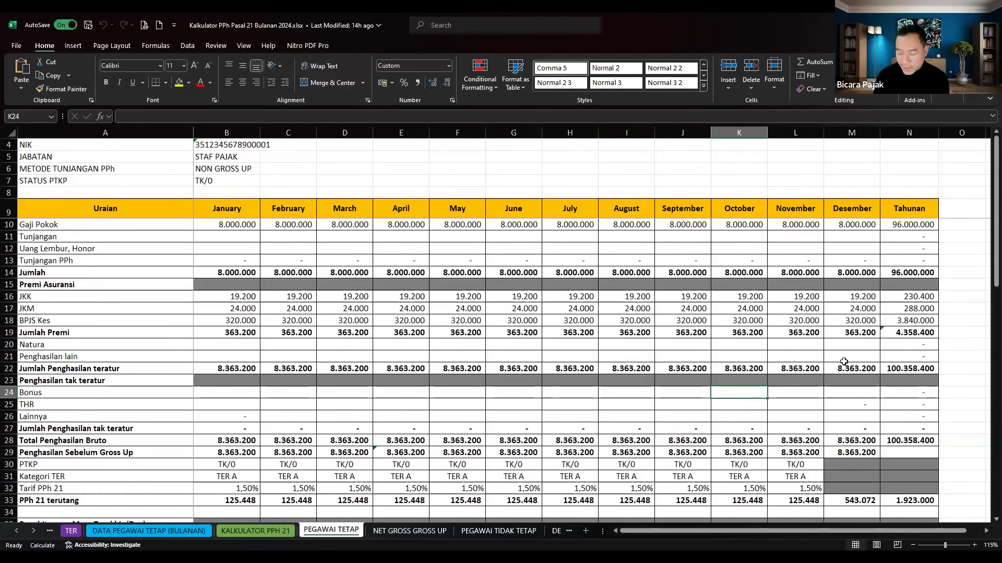
text(10000000)
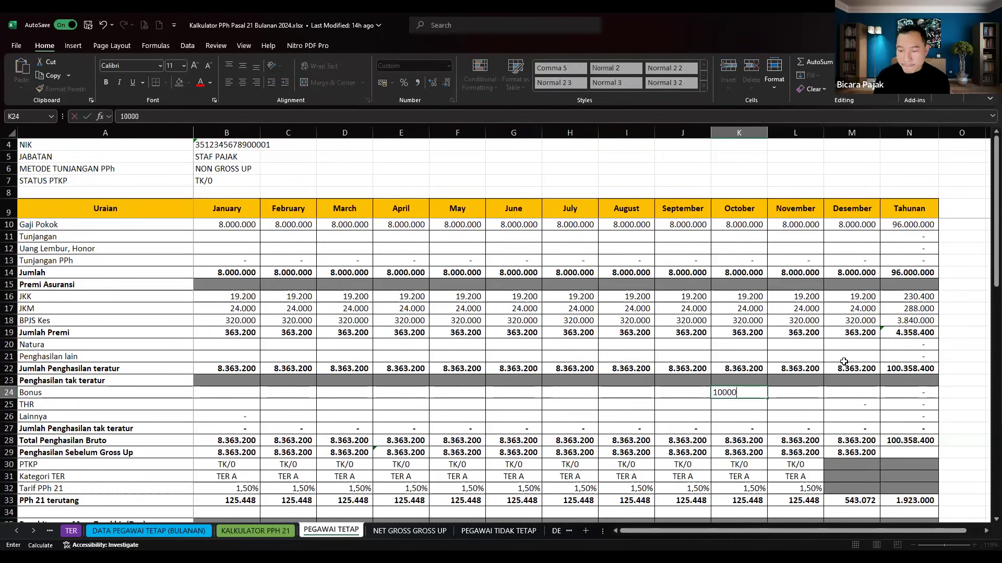
key(Return)
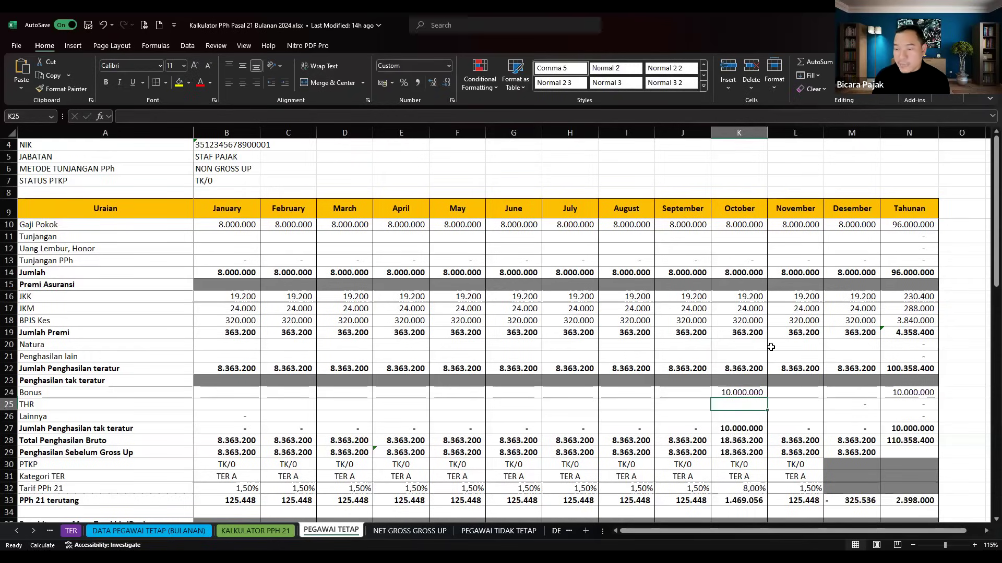
Examine how the October bonus affects the PPh 21 Masa Desember result and the monthly tax row.
scroll(770, 347, down, 4)
scroll(771, 347, down, 4)
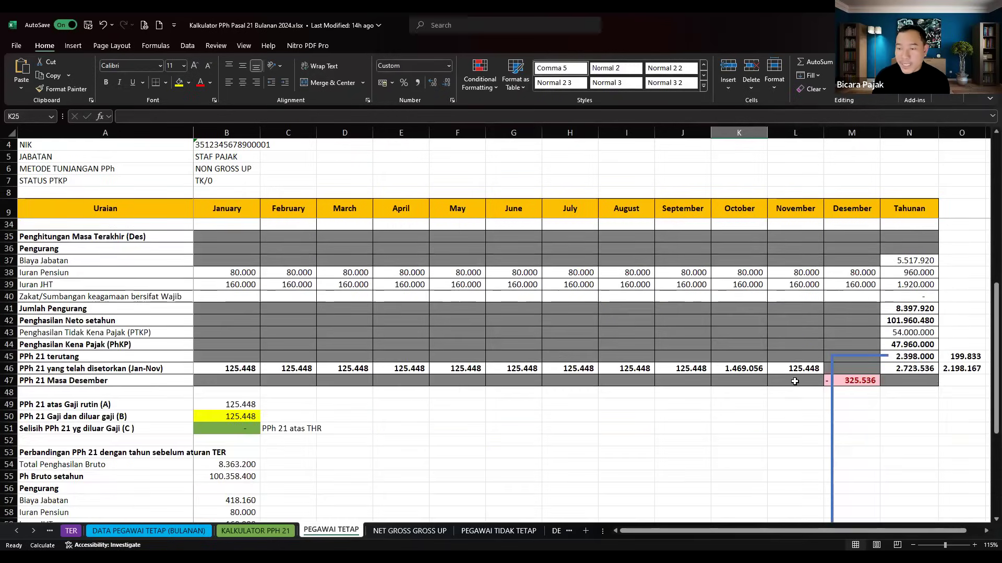
click(854, 379)
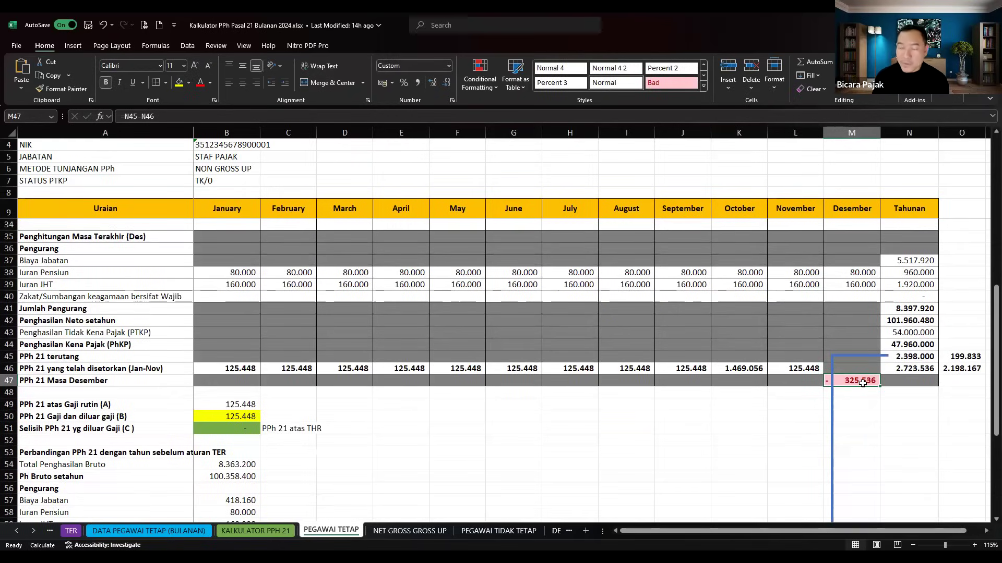
scroll(741, 355, up, 7)
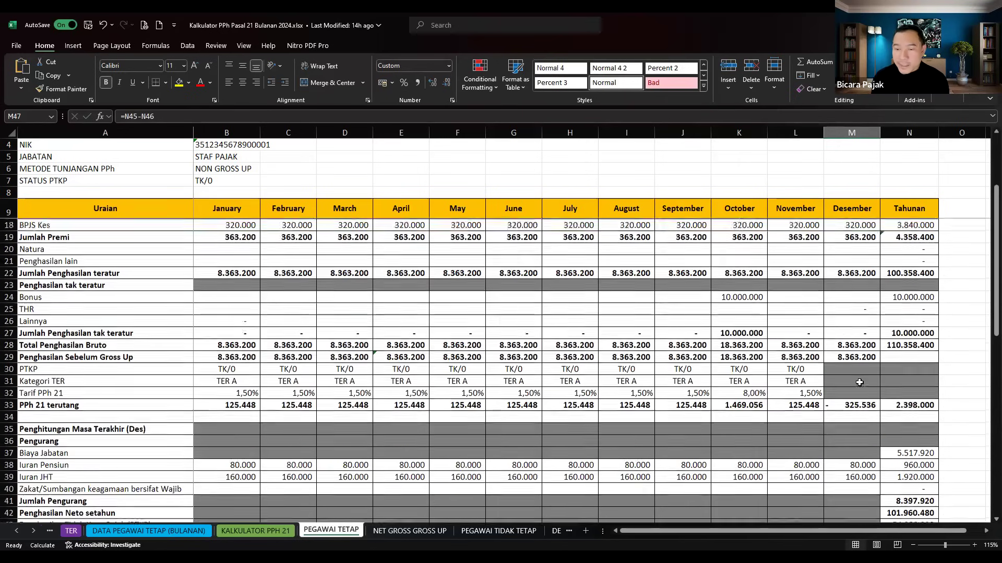
Clear the October bonus from the Bonus row.
click(741, 355)
key(Delete)
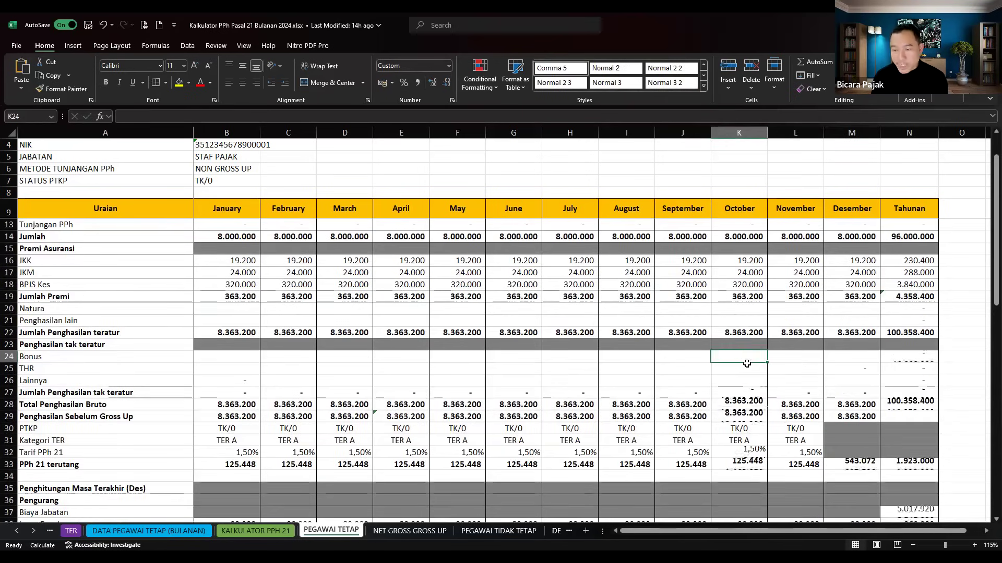
click(841, 357)
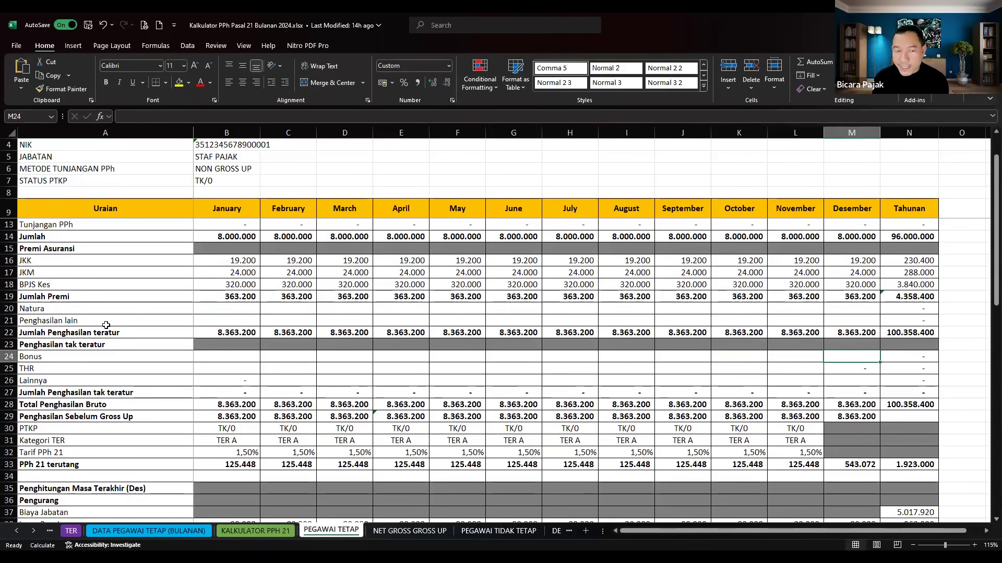
Select the Gaji Pokok values from January to Desember and check the PPh 21 Masa Desember formula.
scroll(269, 321, up, 1)
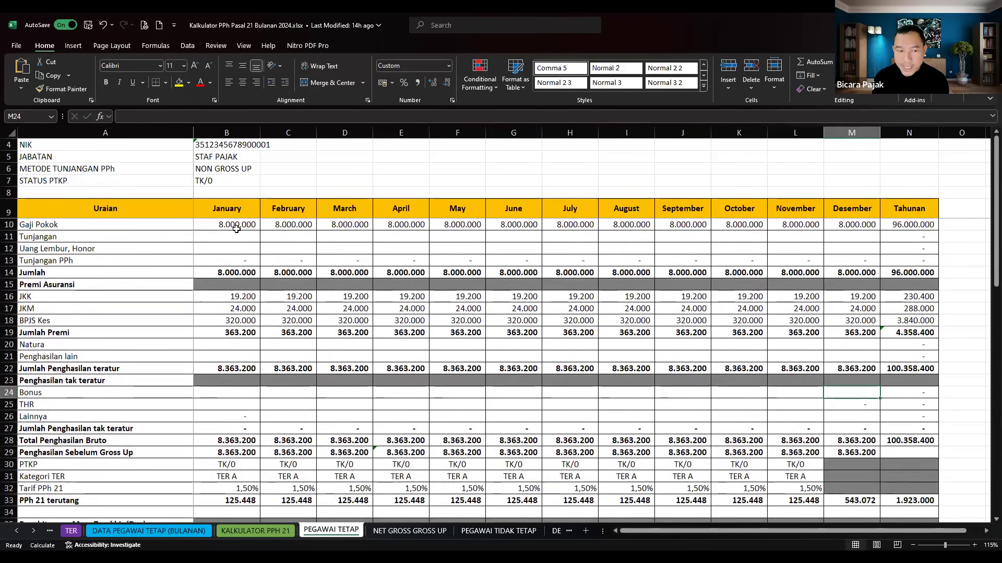
drag(231, 225, 855, 226)
scroll(397, 339, down, 6)
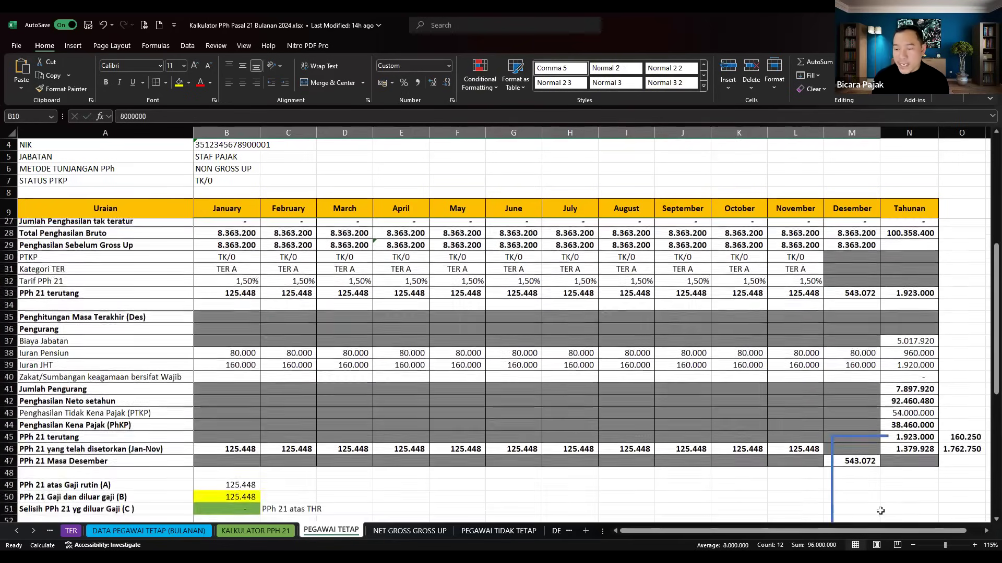
click(852, 453)
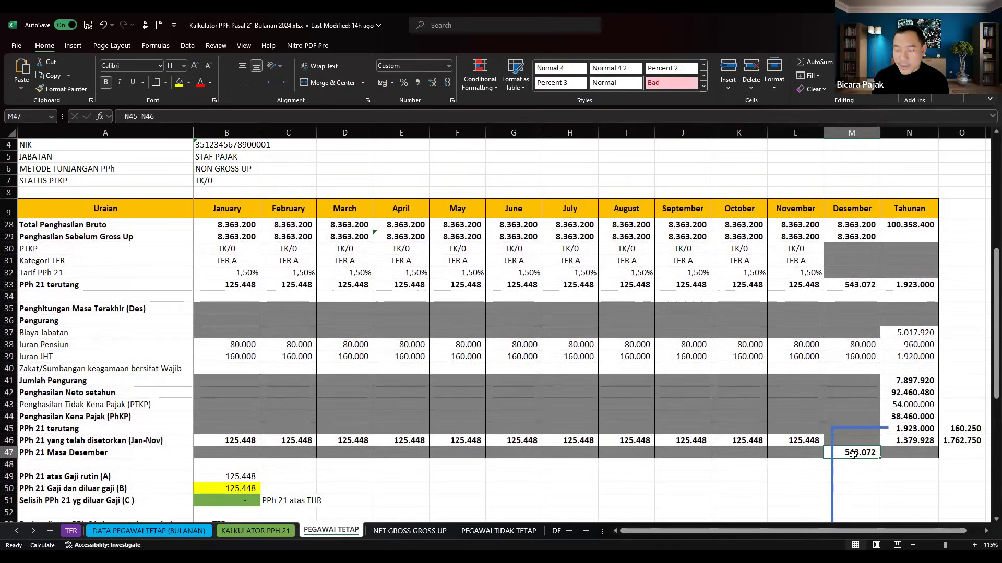
Inspect the monthly average formula beside the annual PPh 21 terutang and compare it with the PPh 21 Masa Desember.
drag(834, 532, 868, 534)
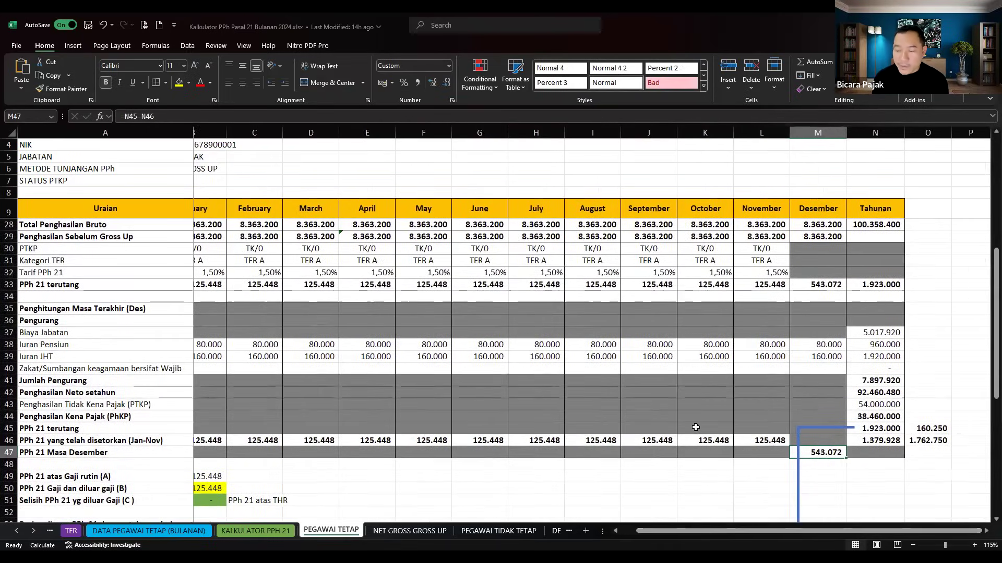
scroll(696, 428, down, 3)
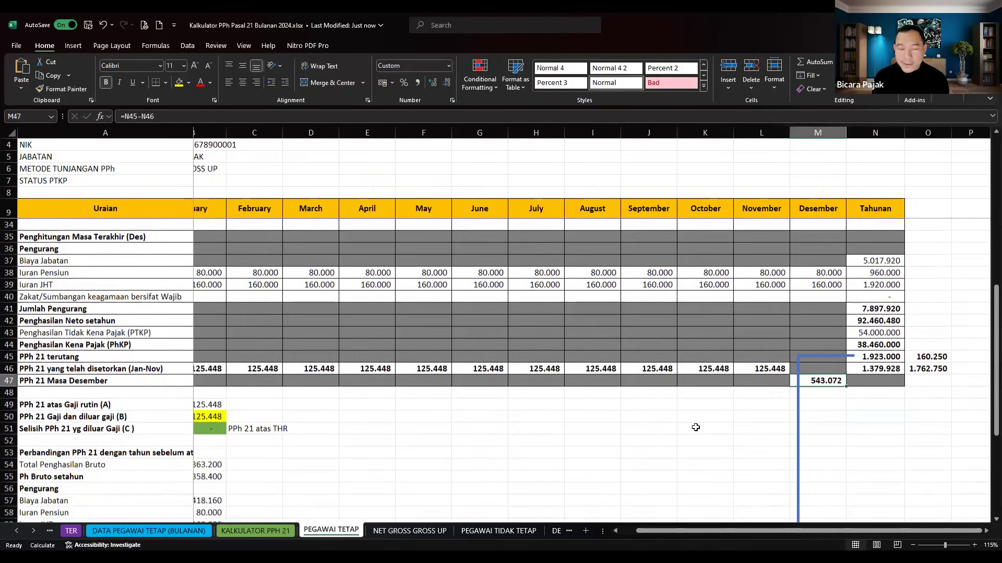
scroll(695, 428, down, 3)
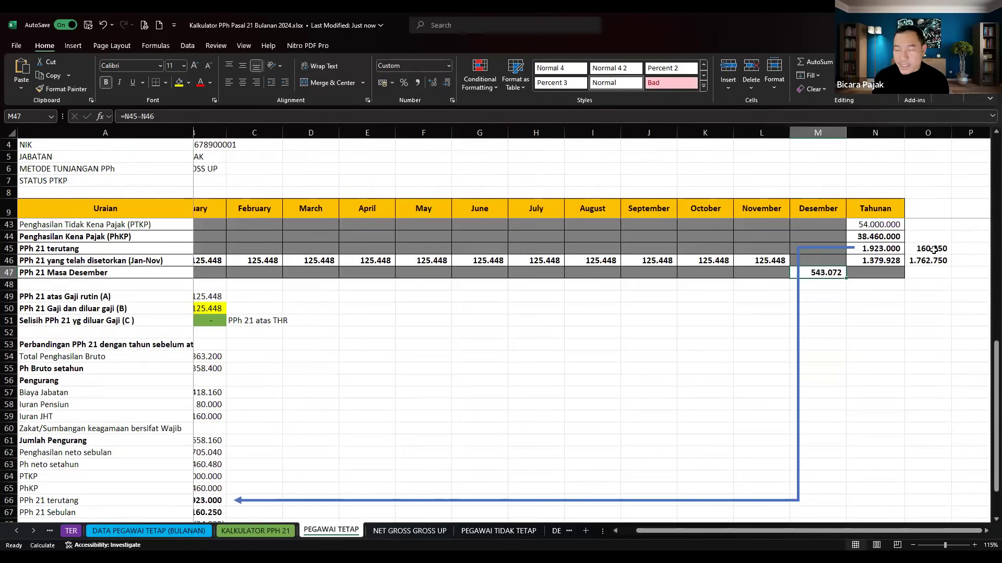
click(934, 249)
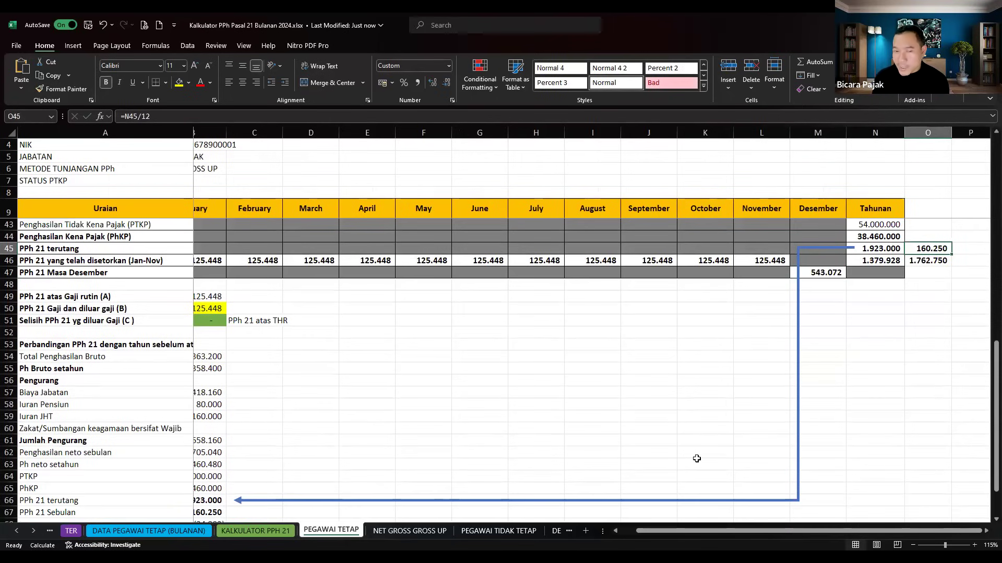
click(825, 275)
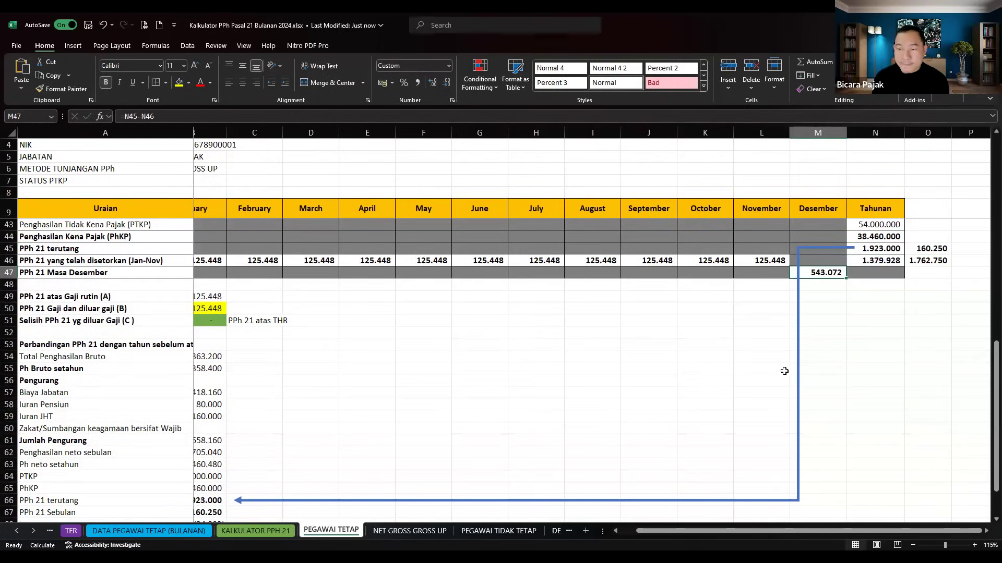
scroll(929, 393, up, 2)
scroll(929, 392, up, 10)
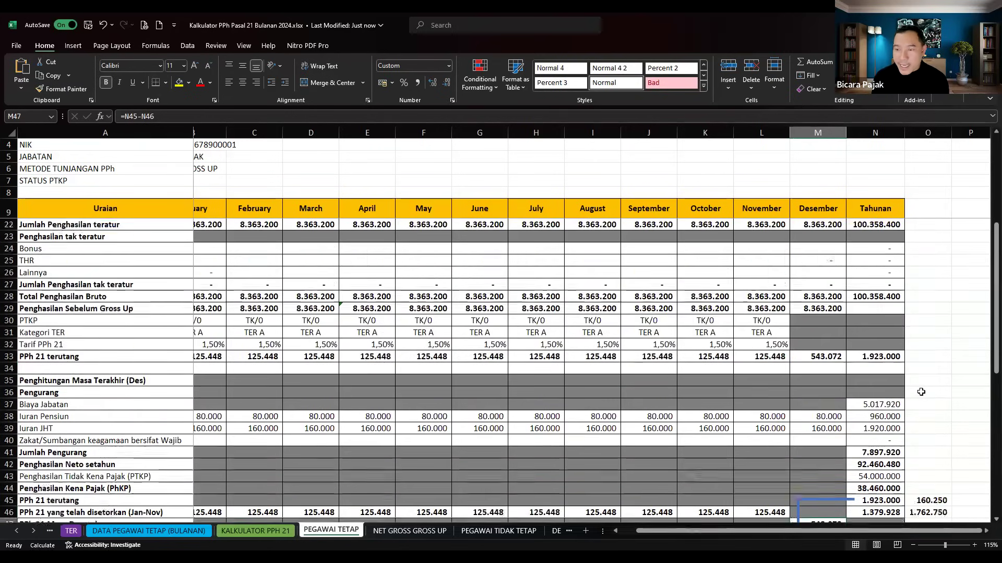
key(ctrl+Up)
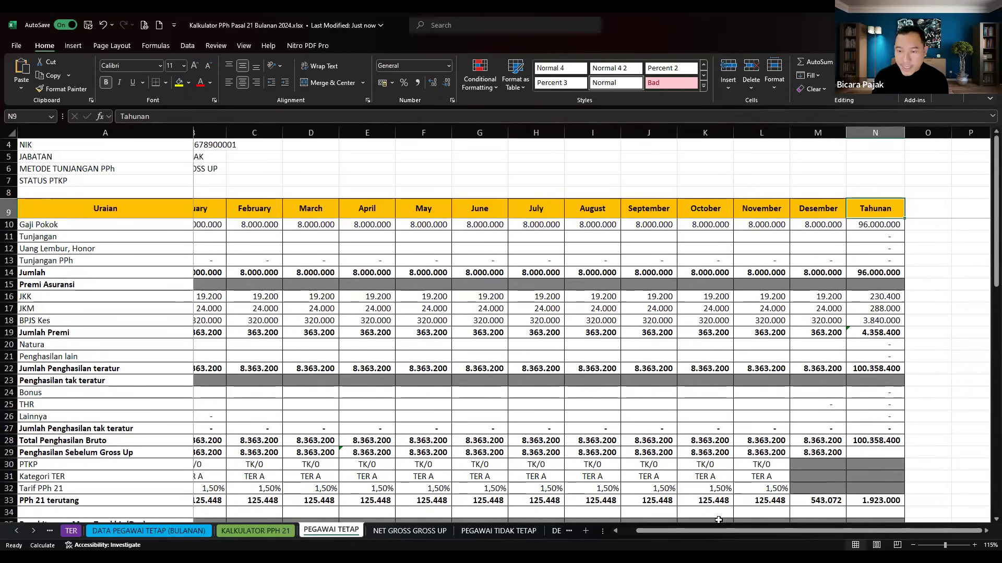
Reduce the workbook window so it sits beside the eBupot 21/26 dashboard in the browser.
double_click(626, 27)
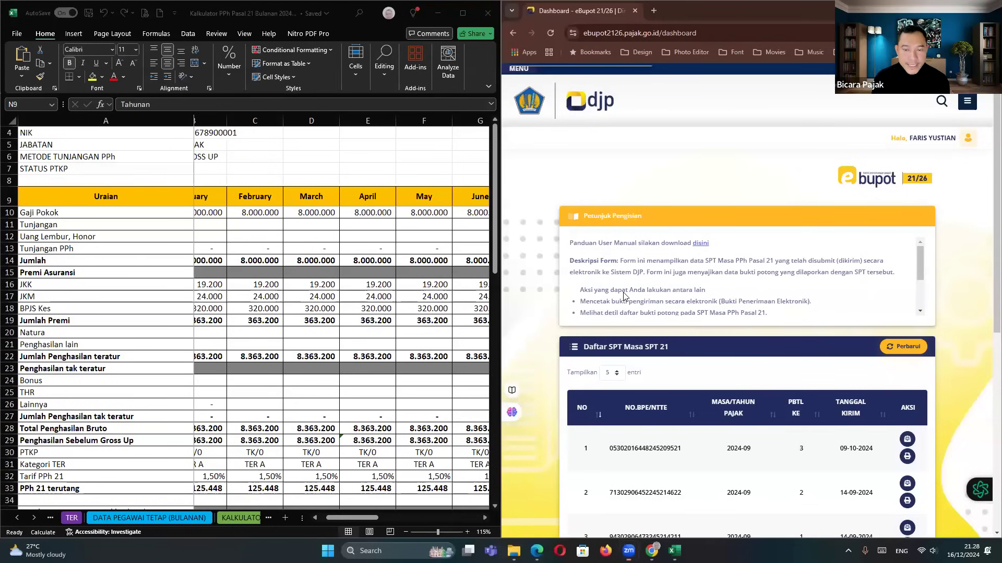
ctrl+scroll(220, 244, down, 1)
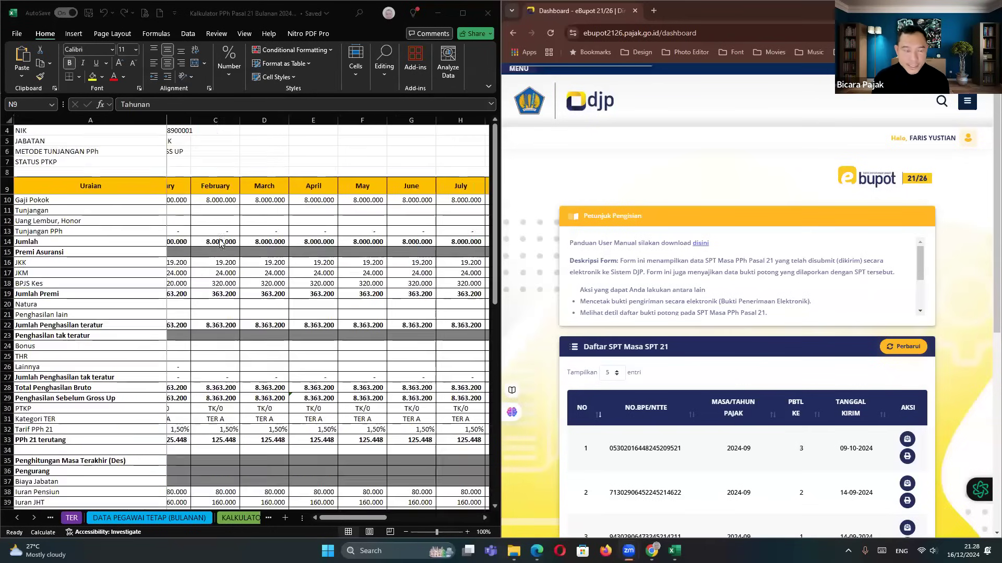
ctrl+scroll(220, 243, up, 1)
Go to the Tahunan cell of the Uang Lembur, Honor row on the PEGAWAI TETAP sheet.
click(222, 238)
key(Right)
key(Right)
key(Right)
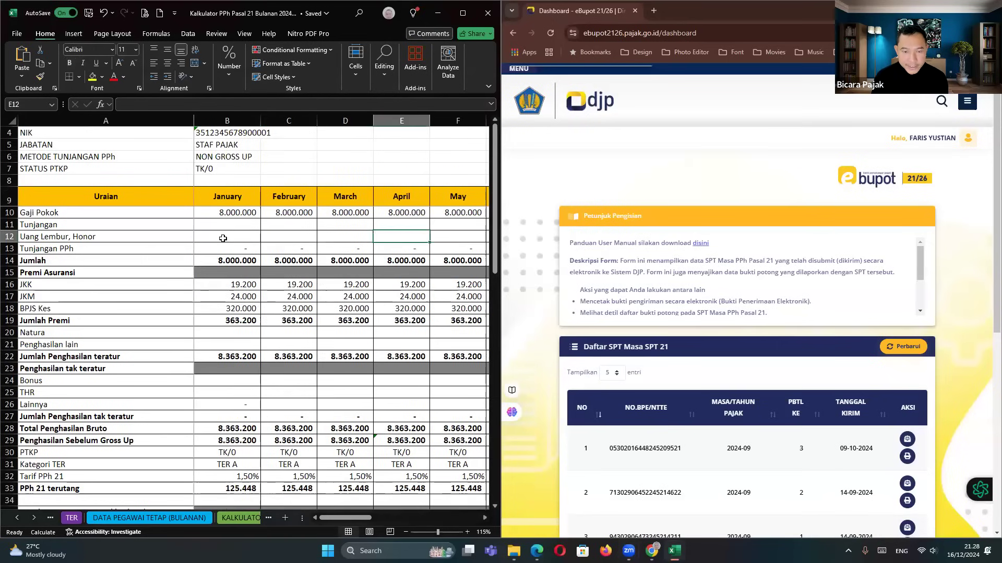
key(Right)
key(Right)
key(Right)
key(Right)
key(Right)
key(Right)
key(Right)
key(Right)
key(Right)
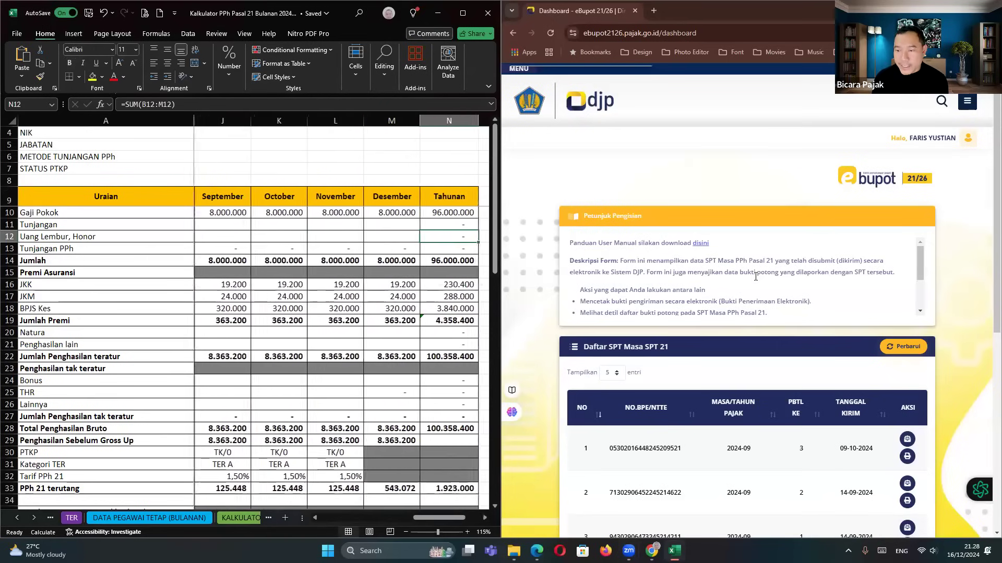
Open the Bukti Potong section to show the Daftar Bukti Potong PPh Pasal 21 list.
scroll(755, 277, down, 1)
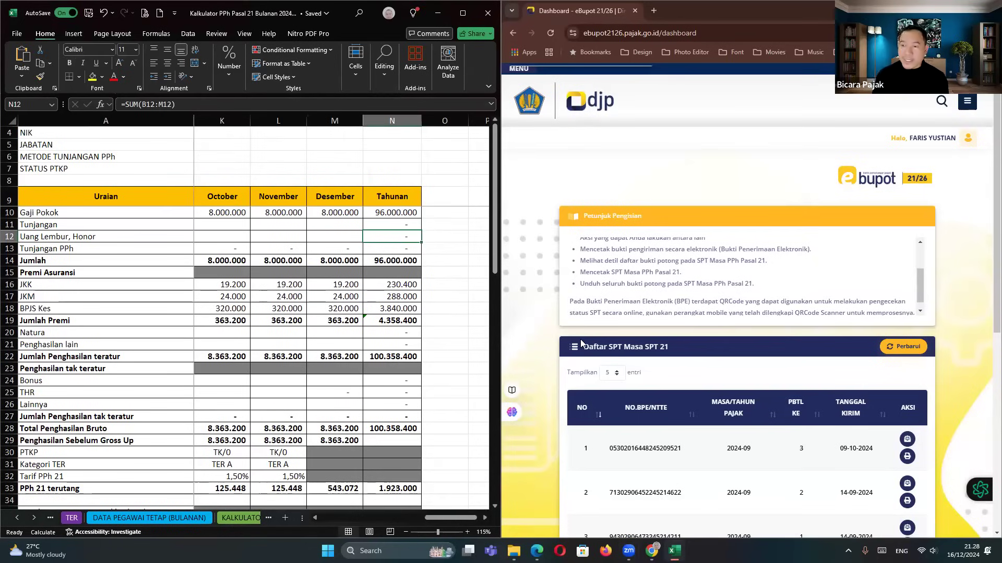
key(ctrl+minus)
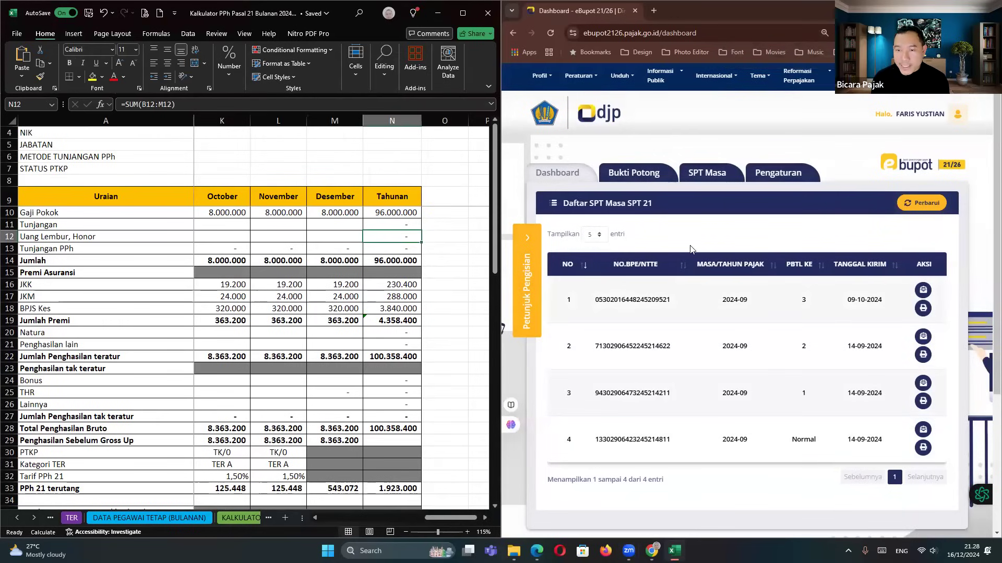
click(643, 178)
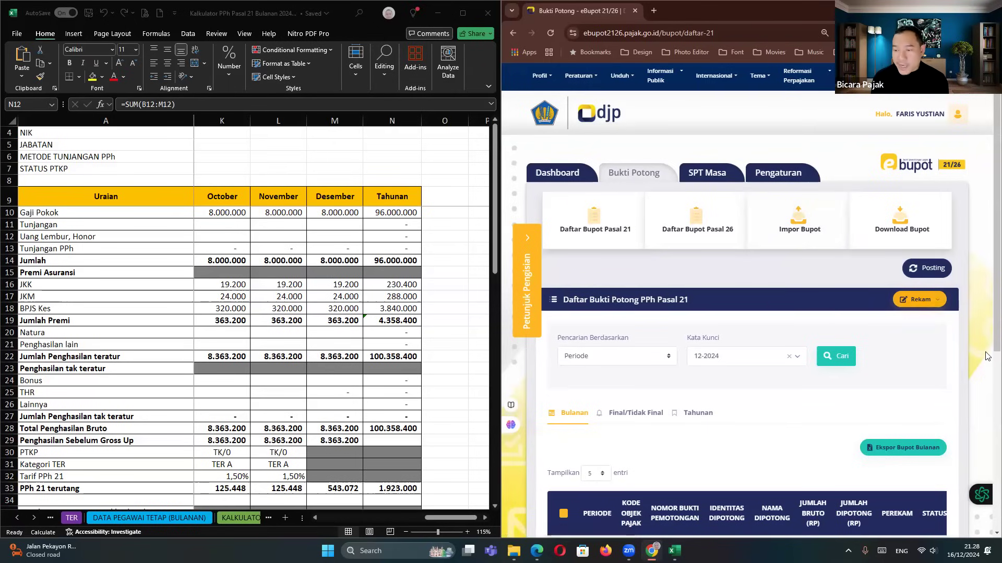
mouse_move(988, 356)
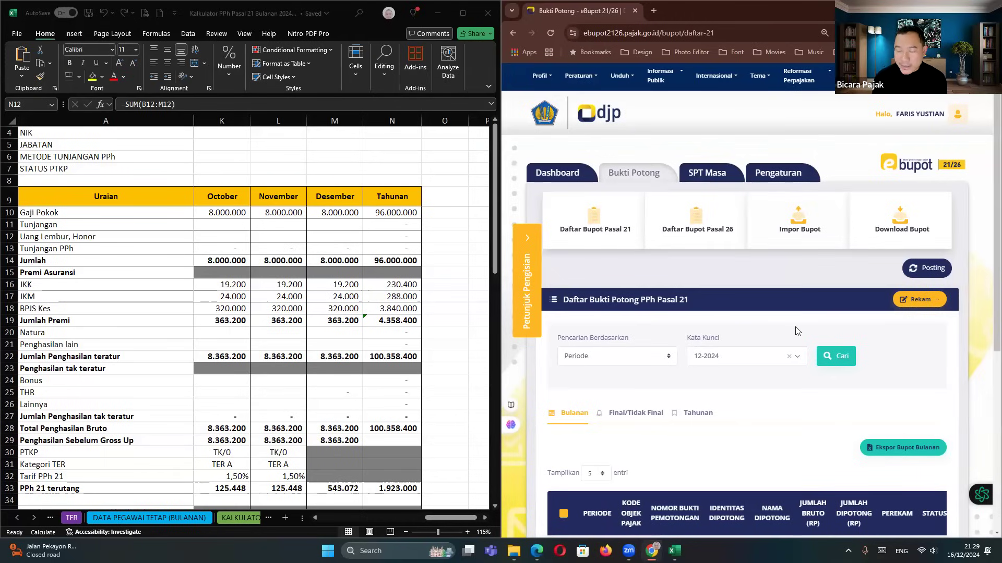
scroll(796, 331, down, 1)
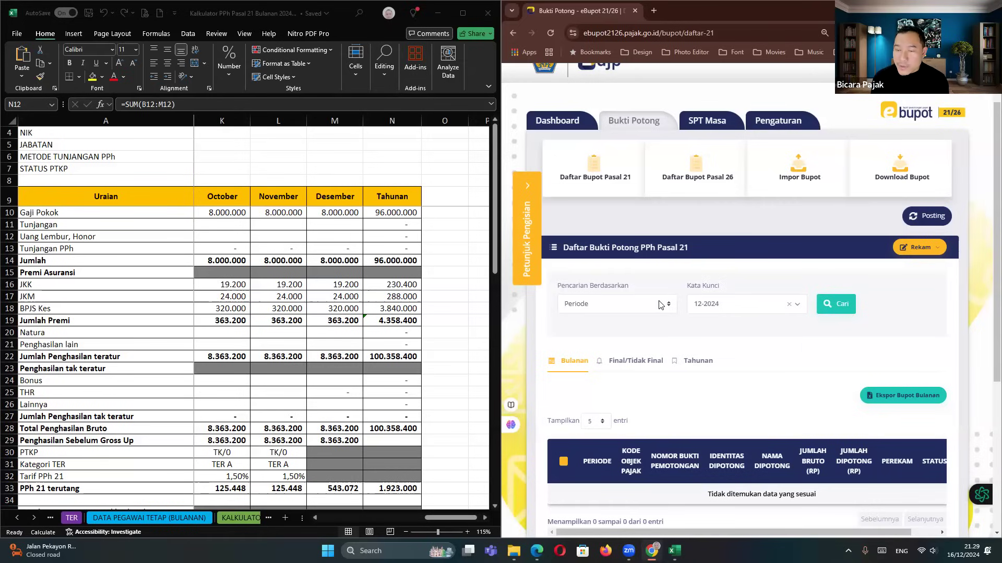
Start a new Bupot Bulanan/Final Tidak Final record with Tahun Pajak 2024 and Masa Pajak Desember.
click(927, 253)
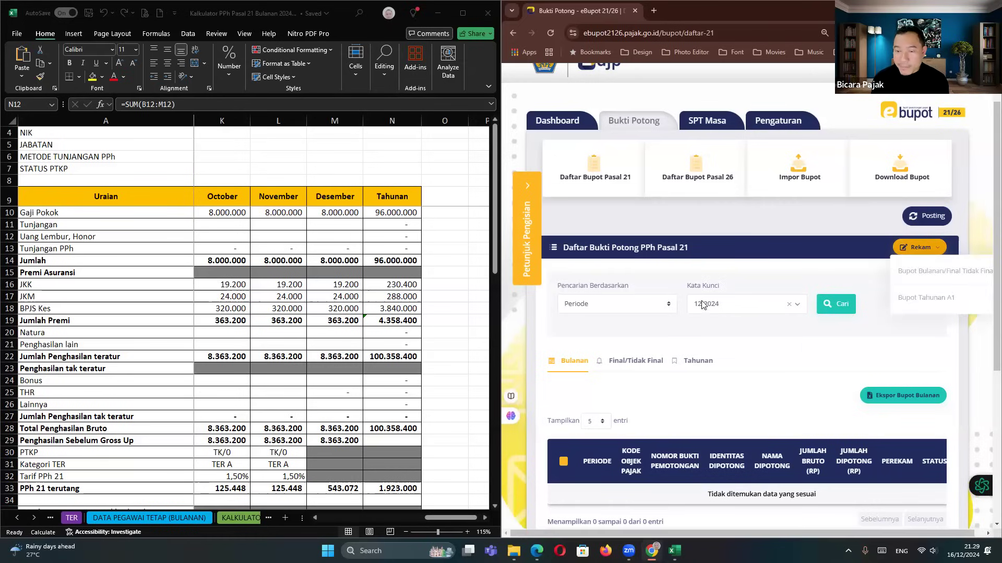
click(917, 274)
scroll(783, 267, down, 4)
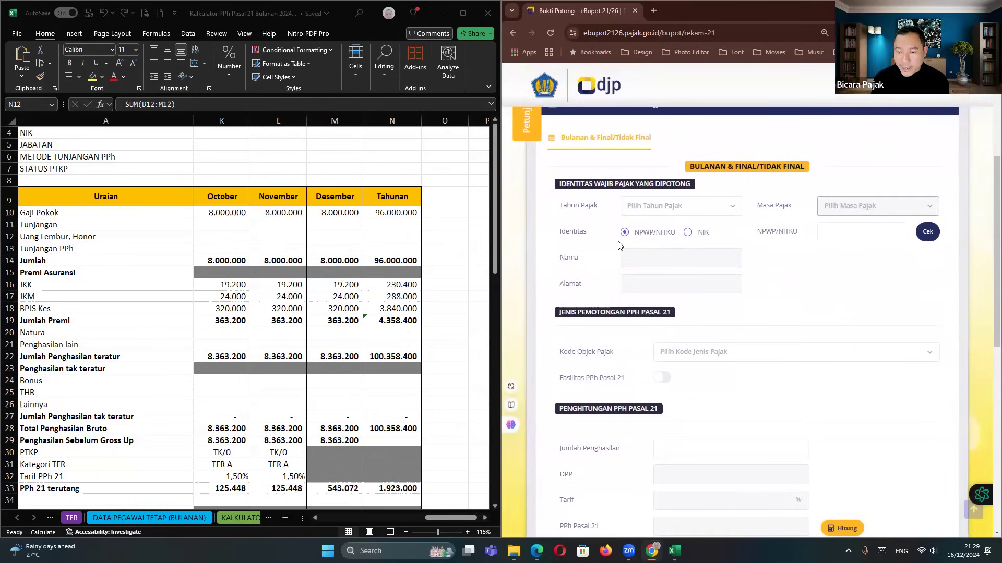
click(678, 214)
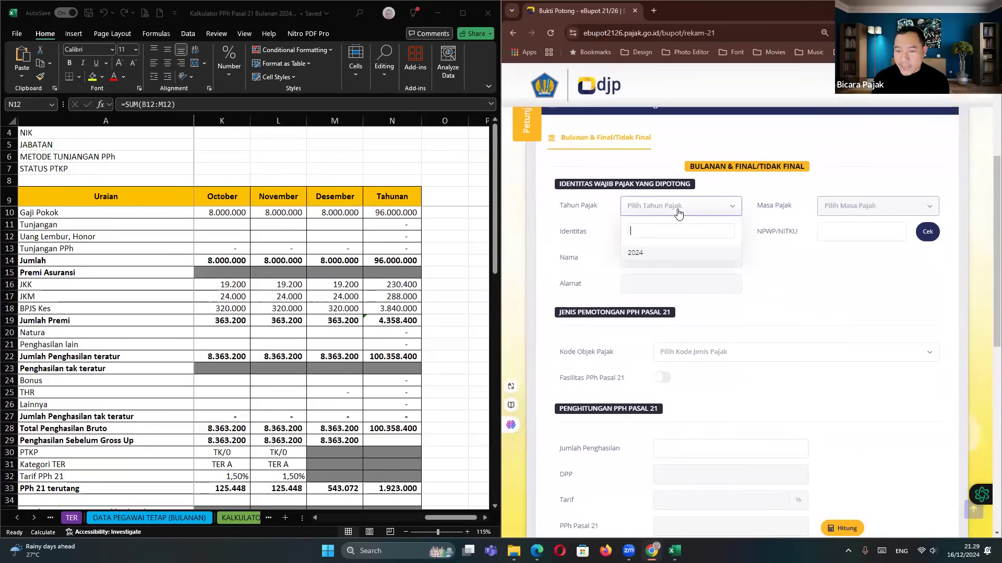
click(644, 254)
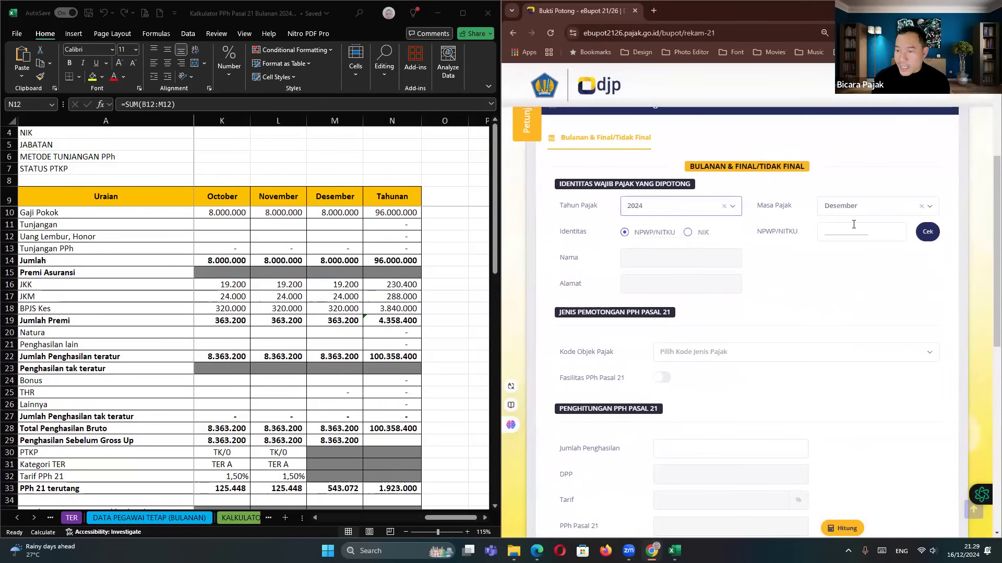
click(850, 209)
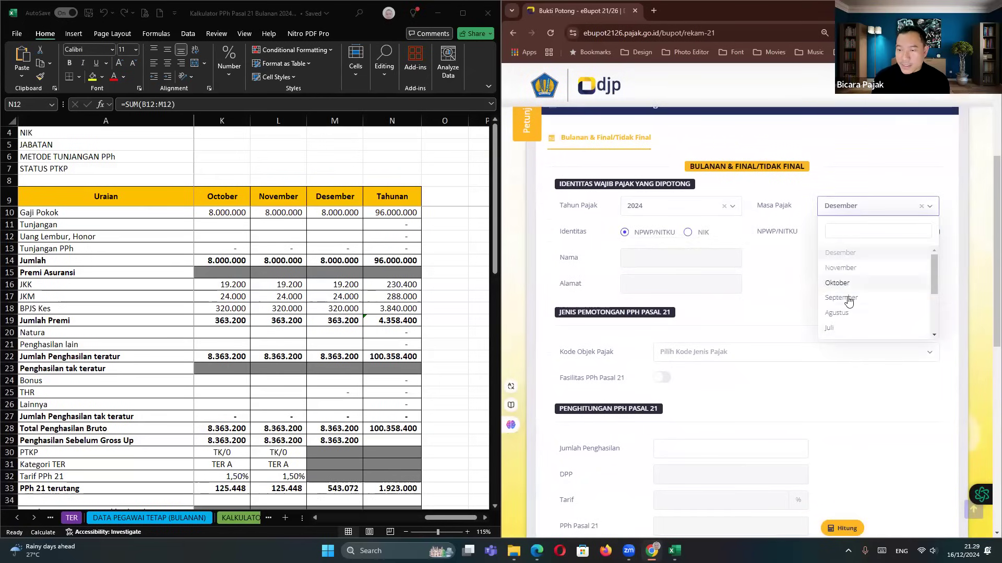
click(659, 248)
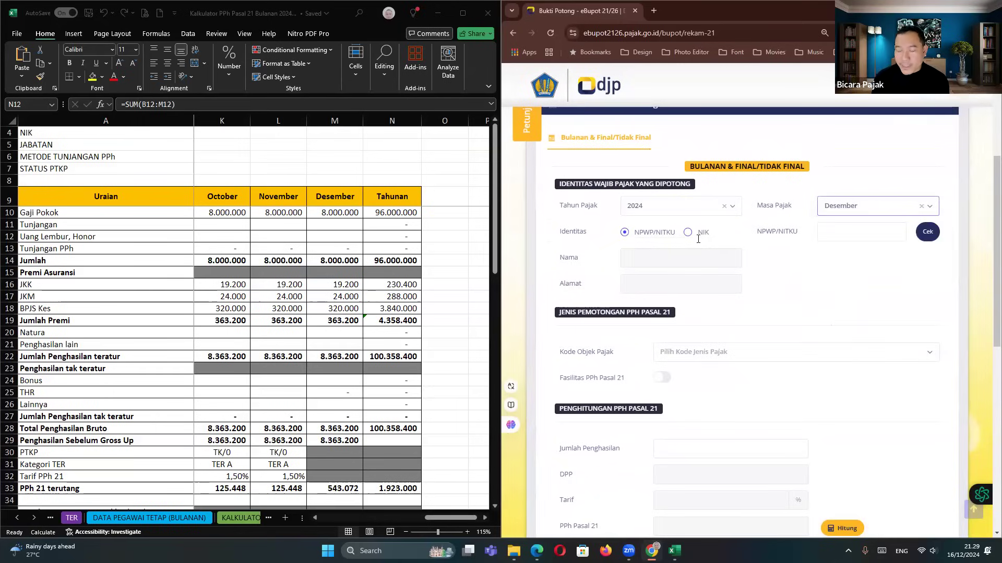
Set the monthly record's Kode Objek Pajak to 21-100-01 Pegawai Tetap.
scroll(657, 240, down, 1)
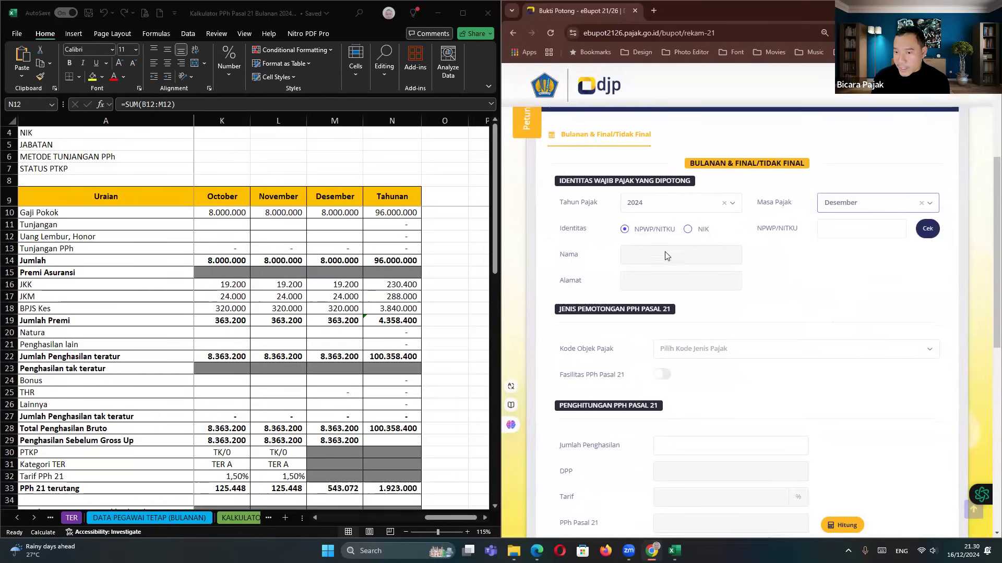
scroll(717, 246, down, 2)
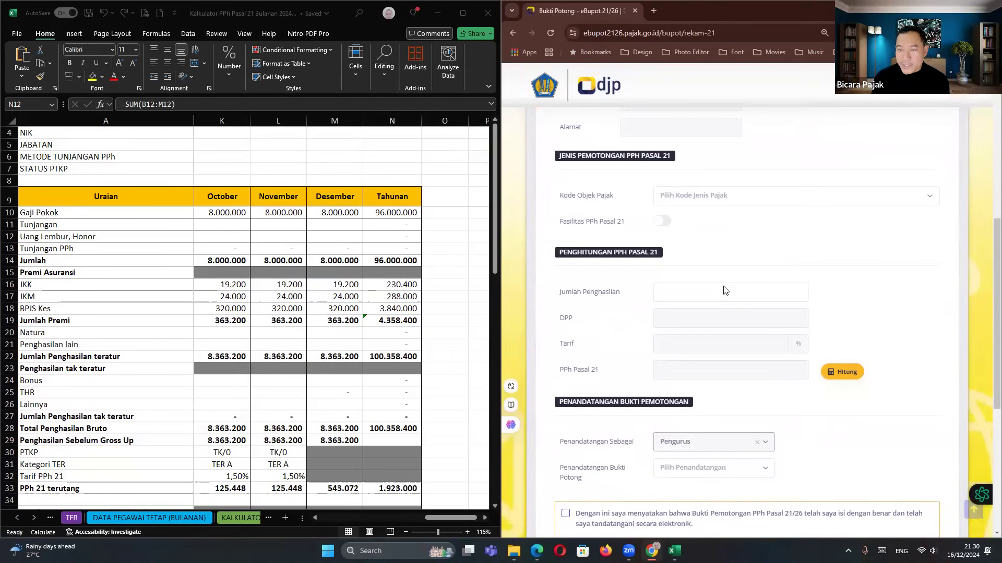
click(713, 200)
click(712, 242)
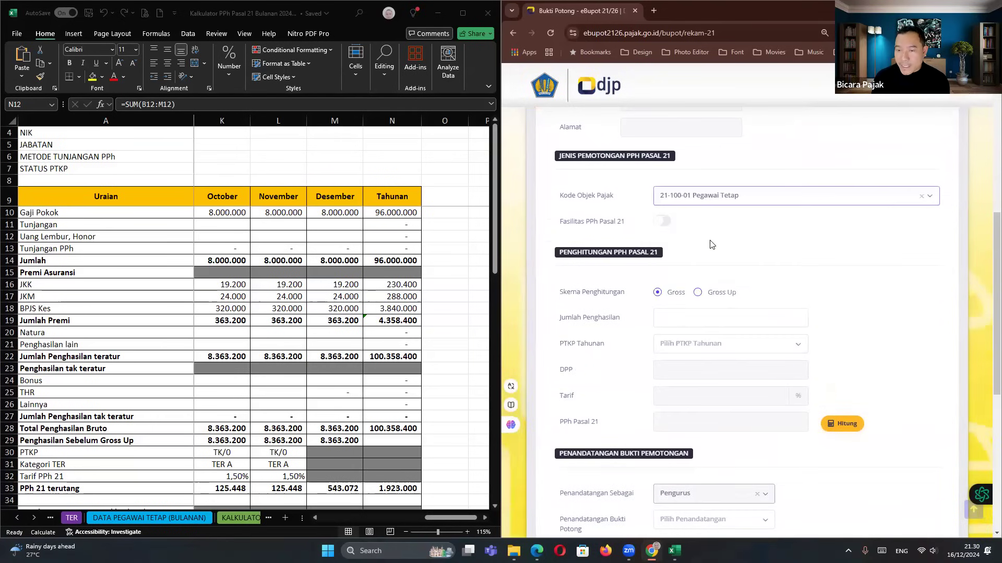
Review the monthly form's fields for Pegawai Tetap and look through the available Kode Objek Pajak options.
scroll(617, 305, down, 2)
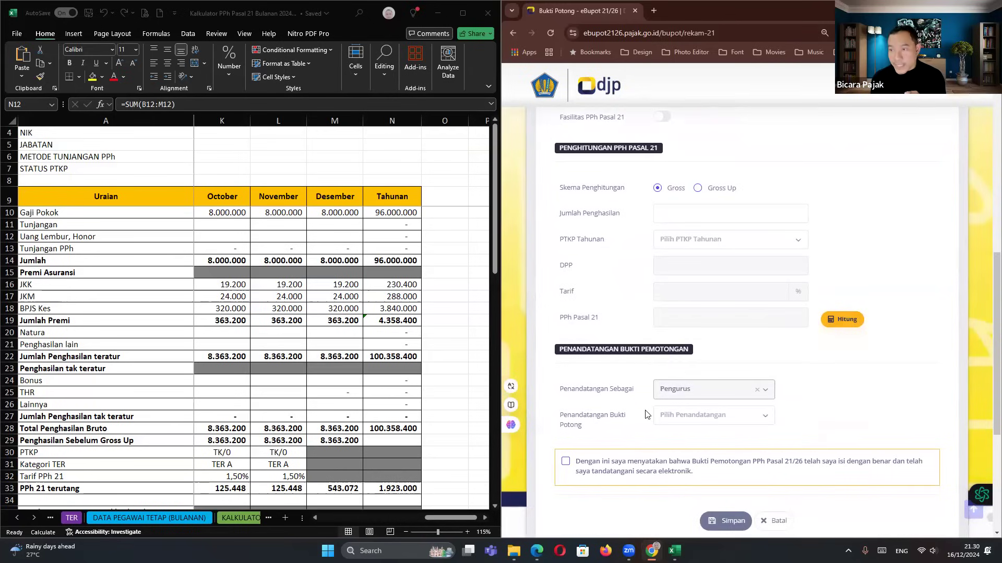
scroll(646, 415, up, 6)
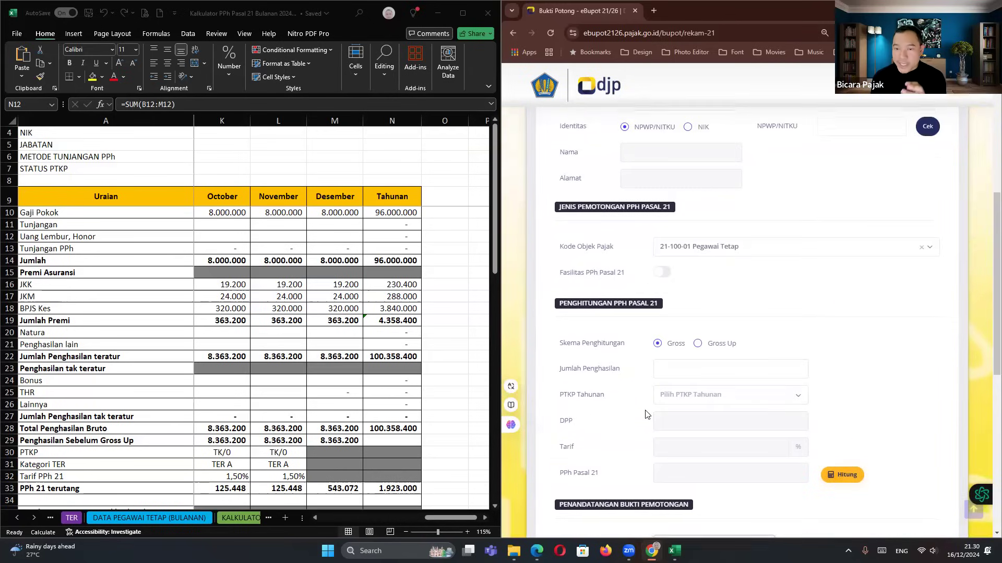
scroll(637, 432, up, 1)
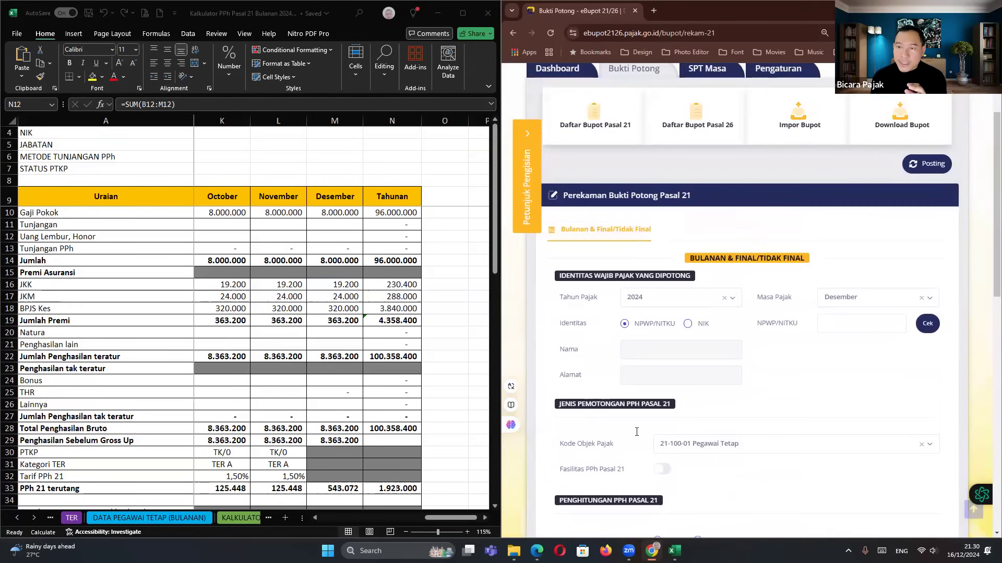
scroll(633, 438, up, 1)
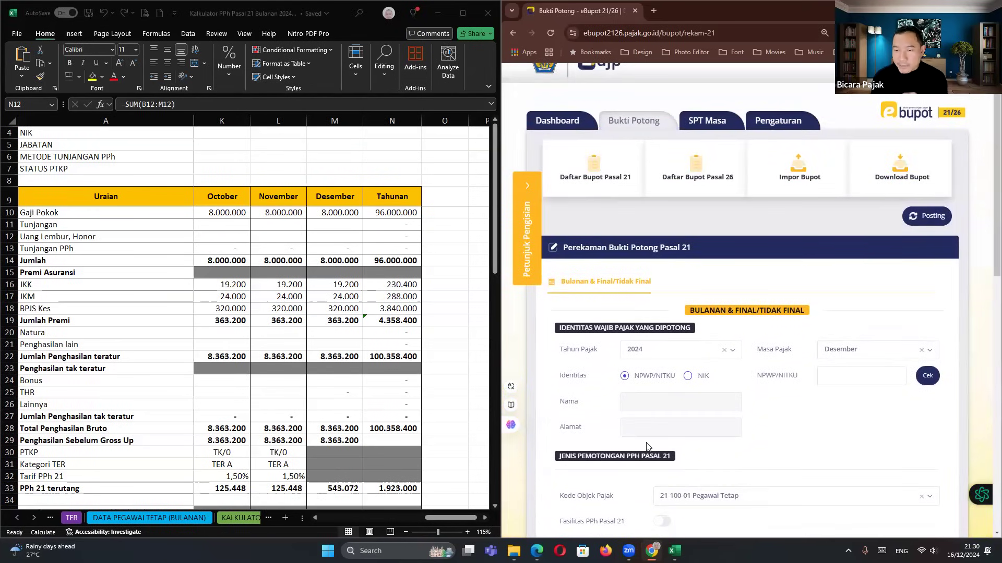
scroll(649, 447, down, 3)
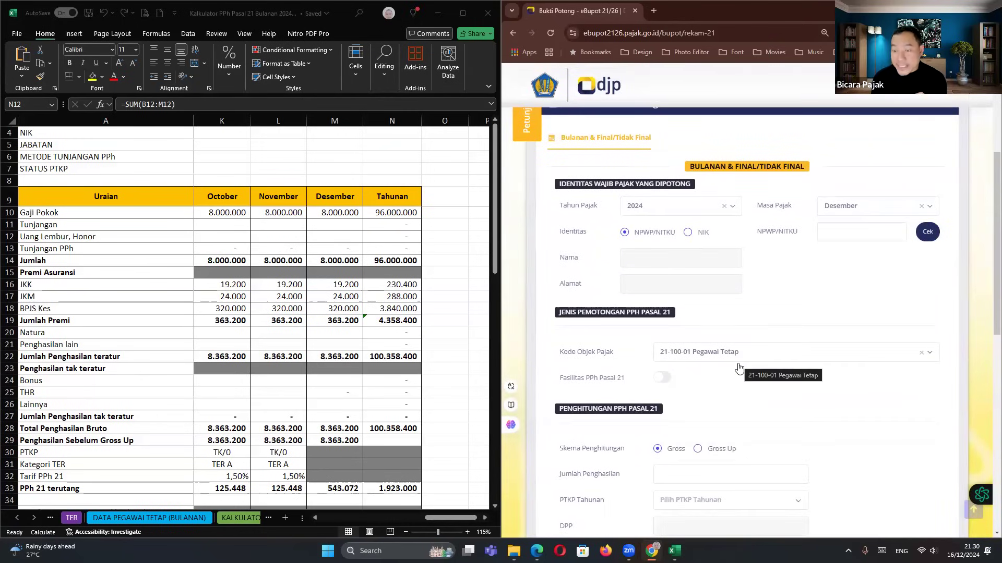
click(738, 366)
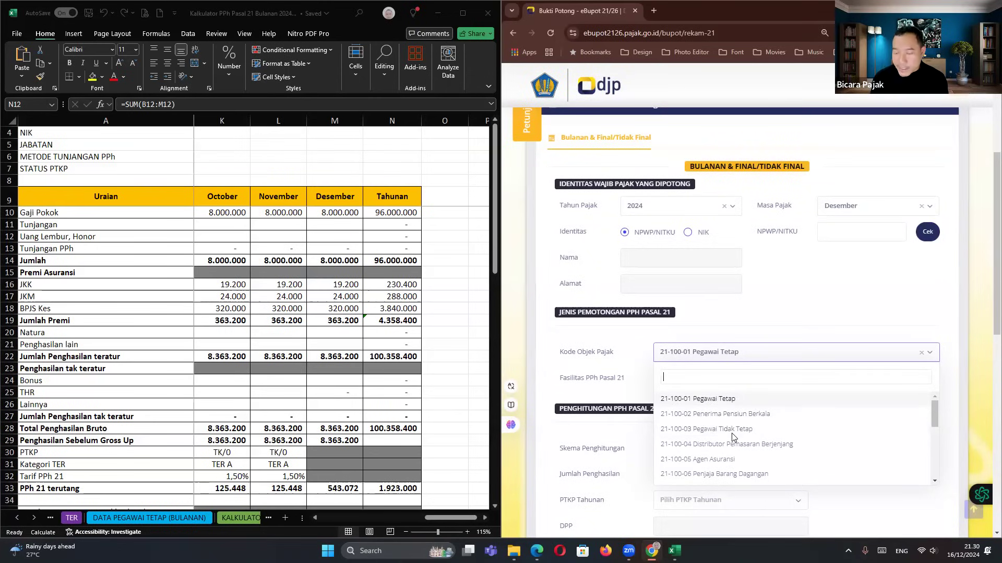
scroll(730, 443, down, 3)
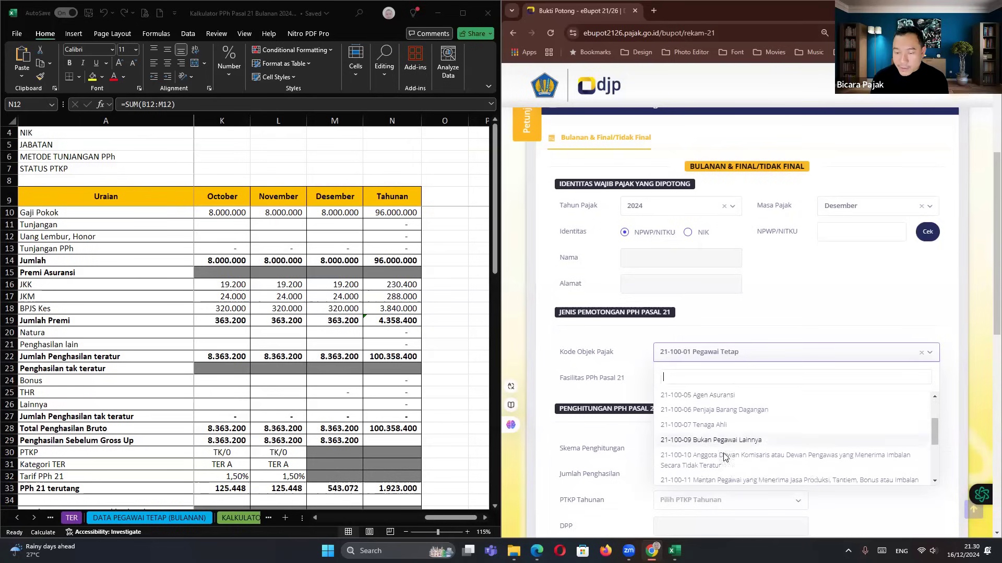
scroll(731, 467, down, 2)
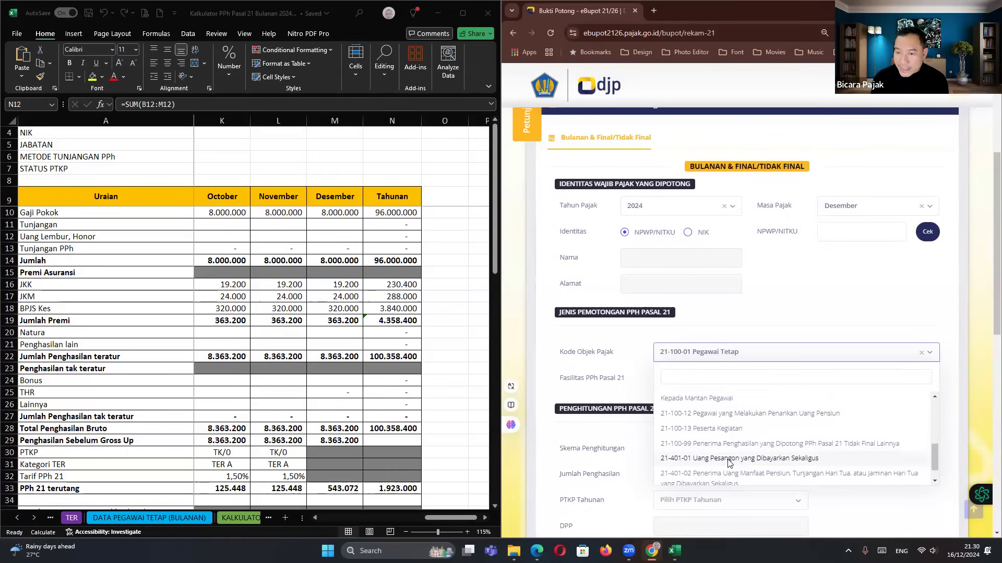
click(608, 468)
Leave the monthly form for the Daftar Bupot Pasal 21 list and start a new Bupot Tahunan A1 record.
scroll(621, 465, up, 3)
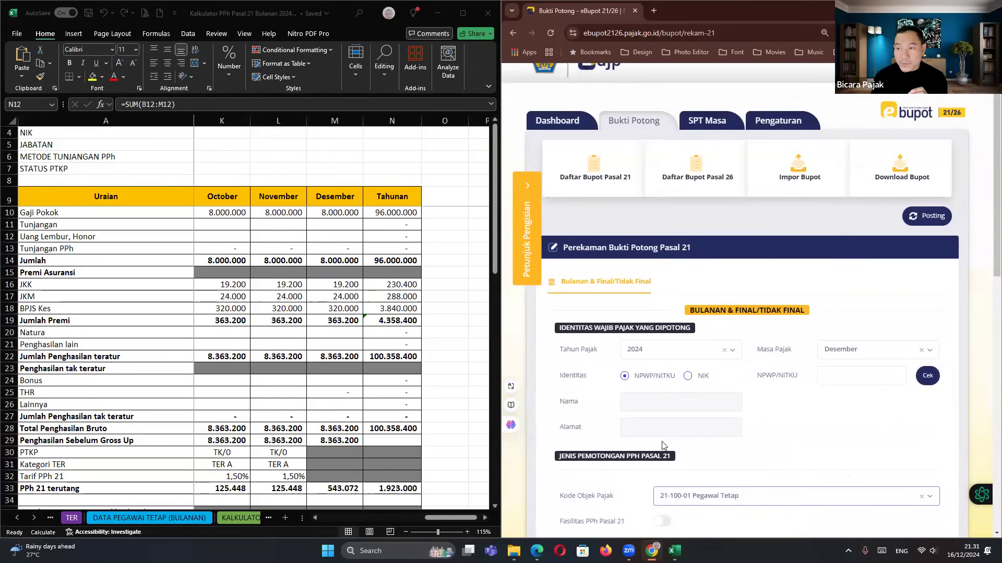
scroll(662, 444, up, 1)
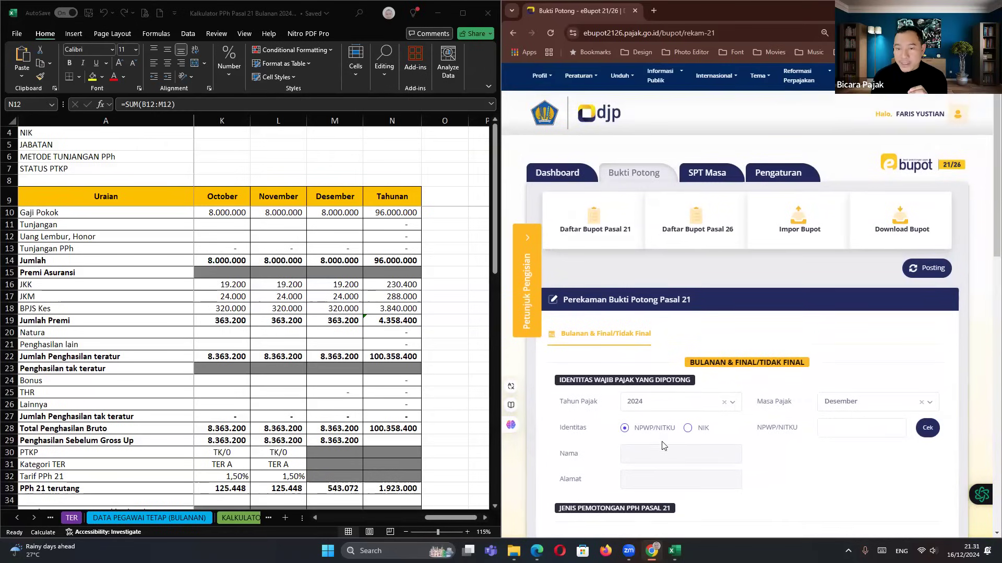
click(612, 222)
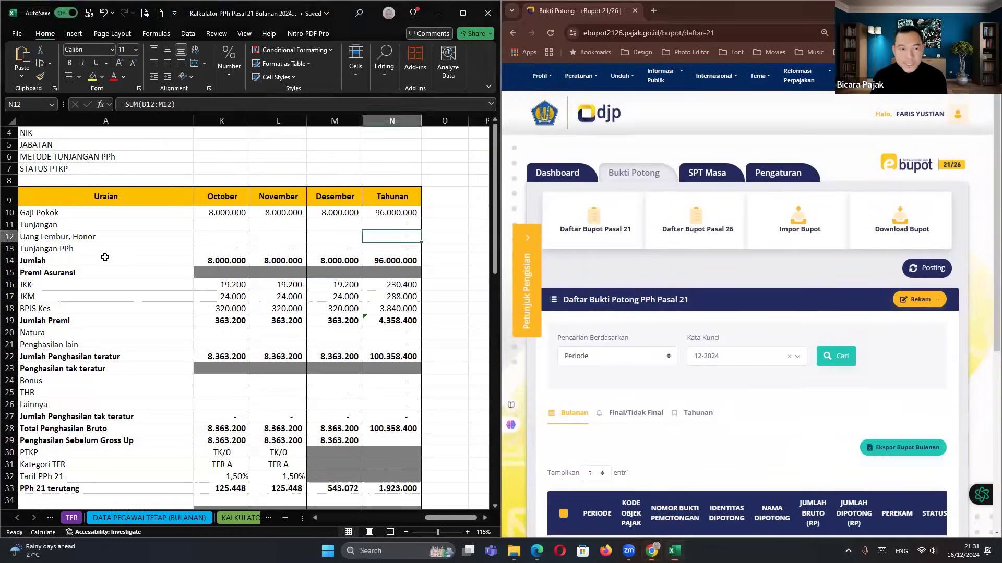
click(102, 261)
click(103, 261)
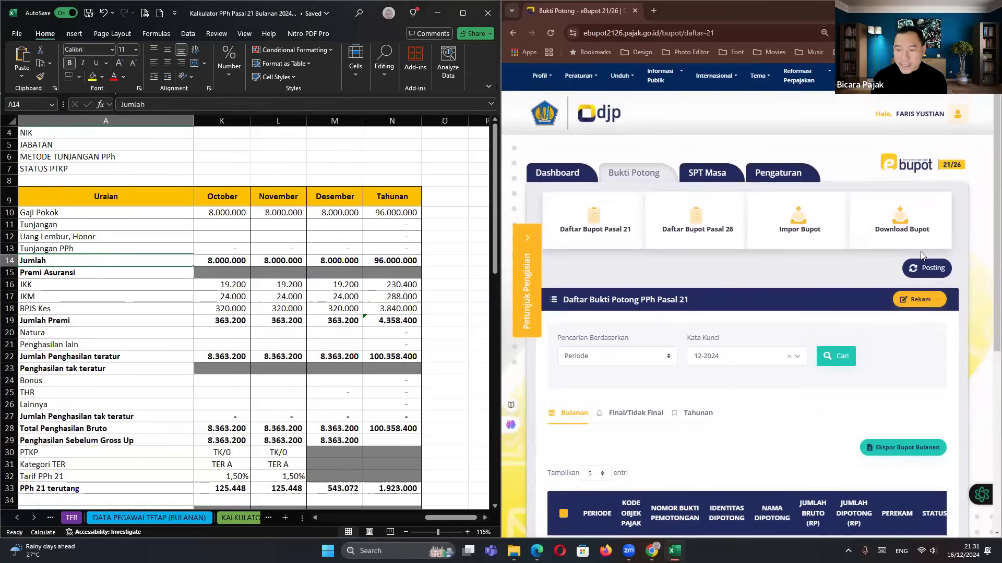
click(928, 301)
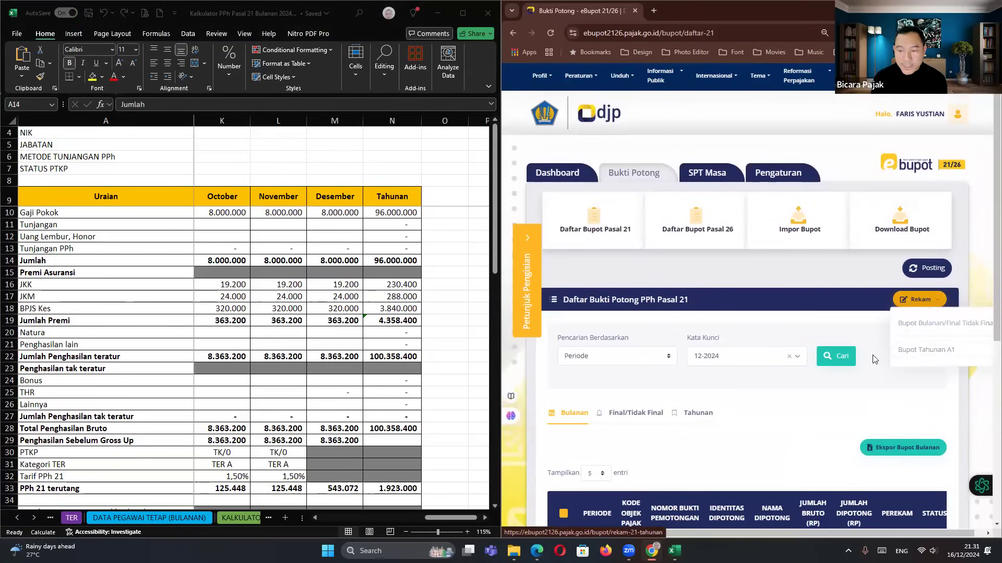
click(935, 353)
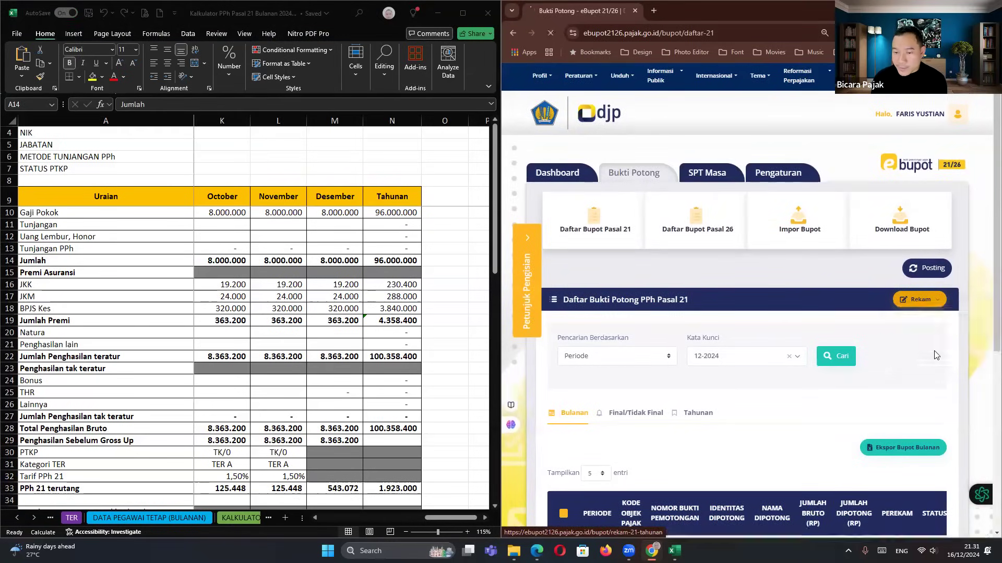
scroll(641, 372, down, 3)
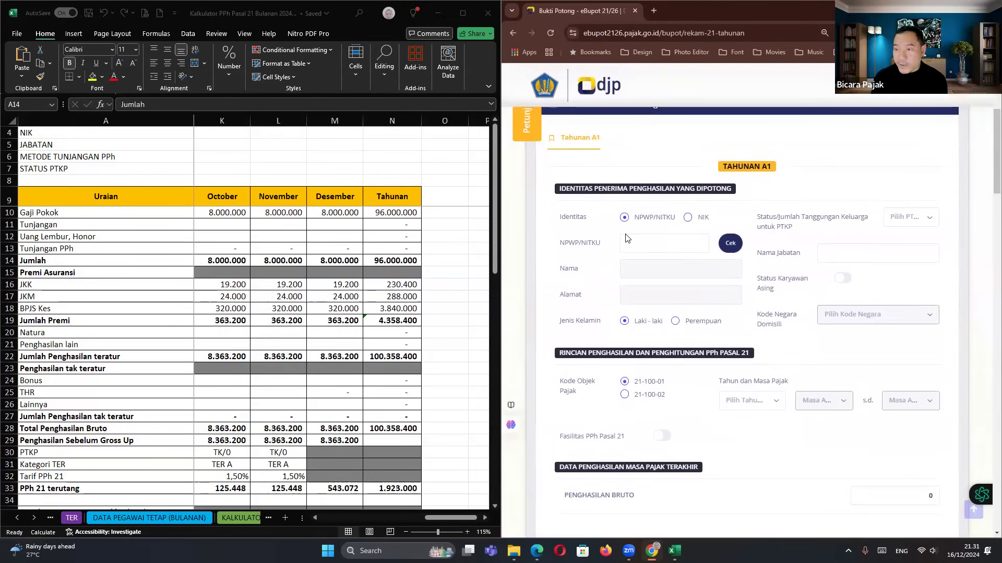
Compare the NIK identity fields with the NPWP/NITKU ones, keep NPWP/NITKU selected and go to its number field.
click(687, 220)
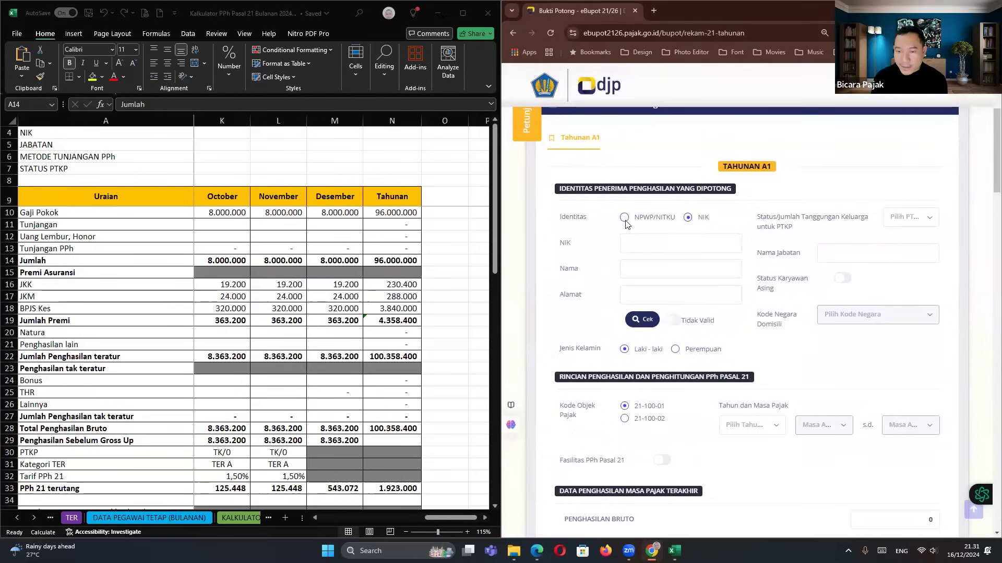
click(624, 217)
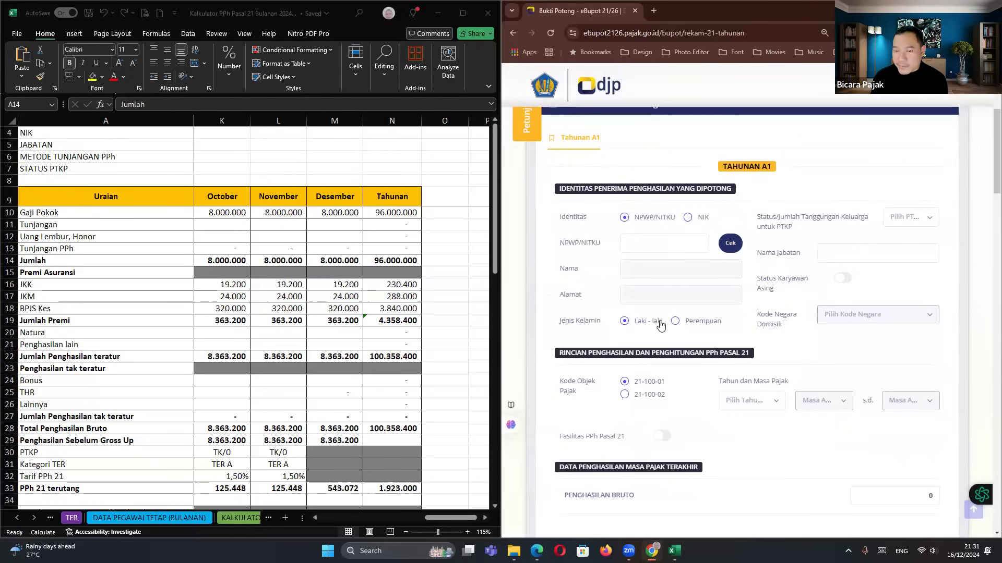
scroll(659, 325, down, 1)
click(622, 189)
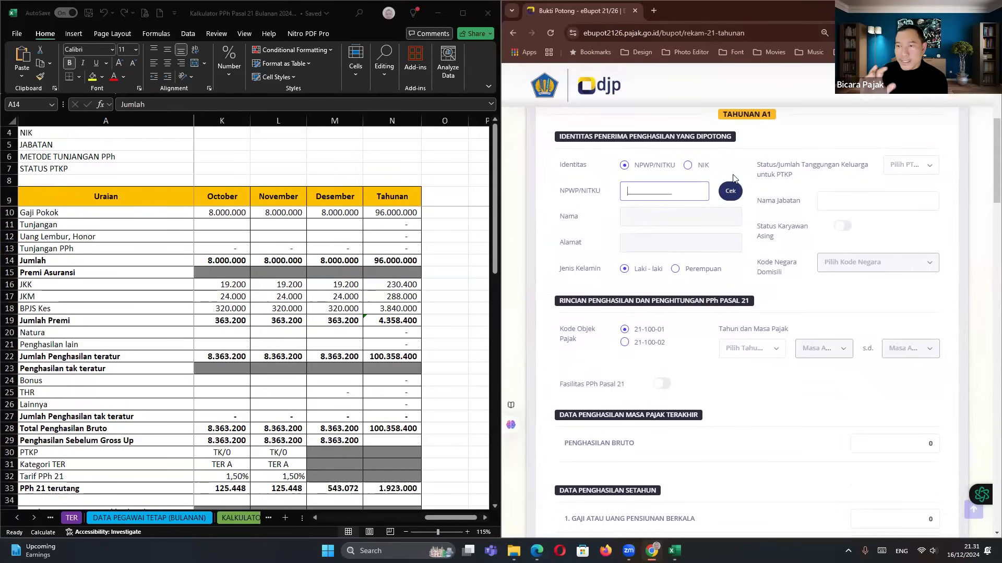
View the PTKP status options and the Nama Jabatan field, and turn on Status Karyawan Asing.
click(903, 172)
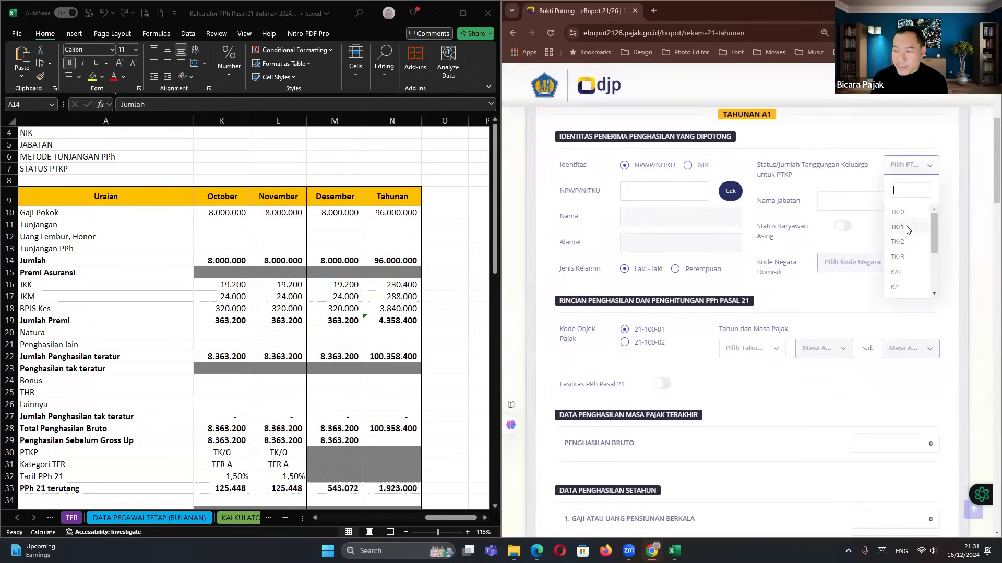
click(827, 184)
click(838, 203)
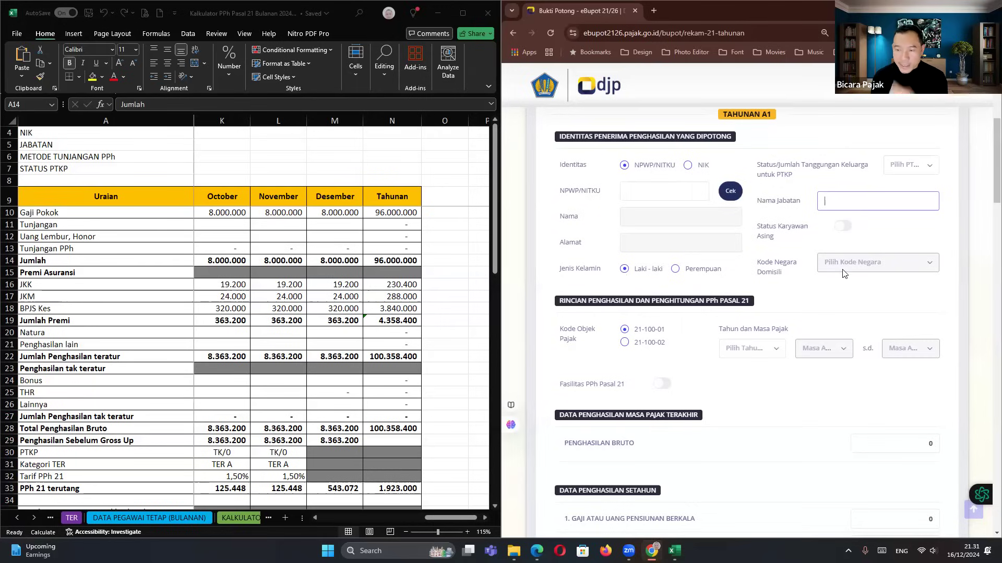
click(843, 234)
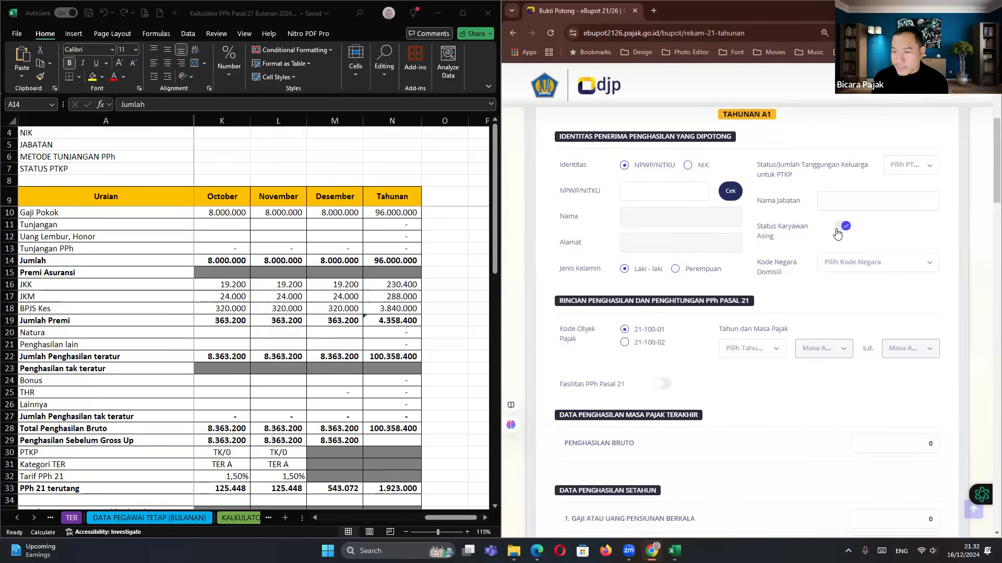
Turn off Status Karyawan Asing and set the tax year under Tahun dan Masa Pajak to 2024.
click(837, 233)
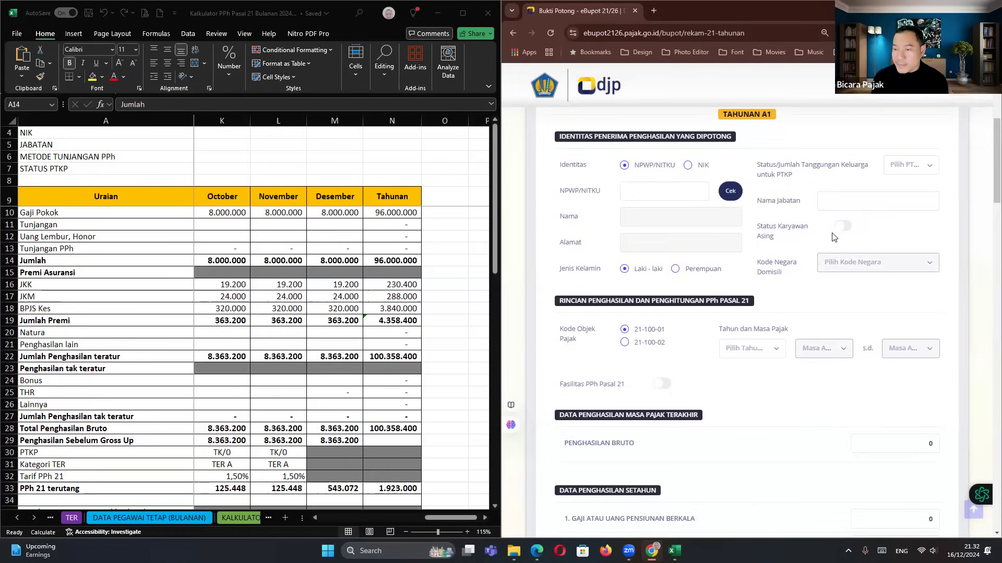
scroll(833, 238, down, 2)
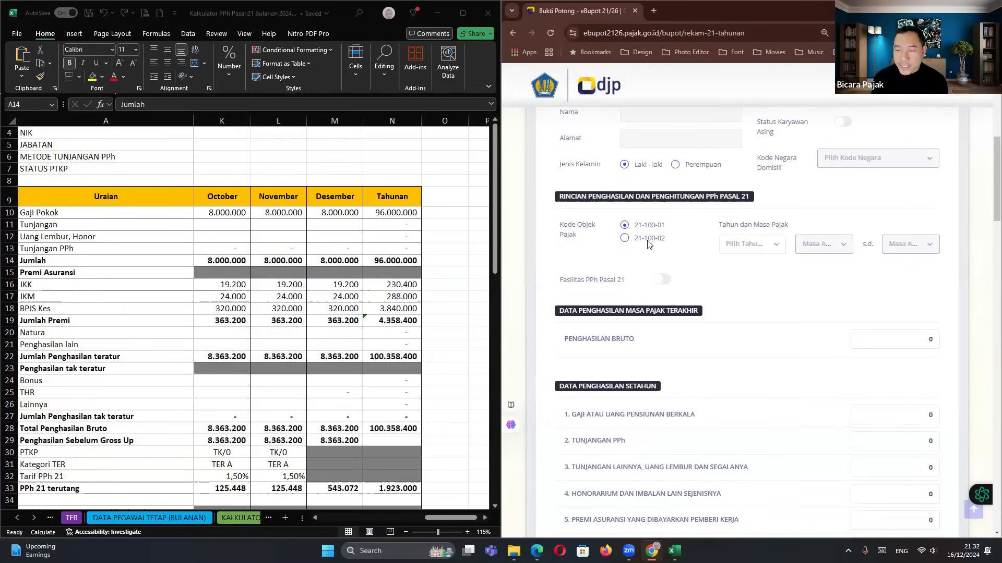
click(770, 249)
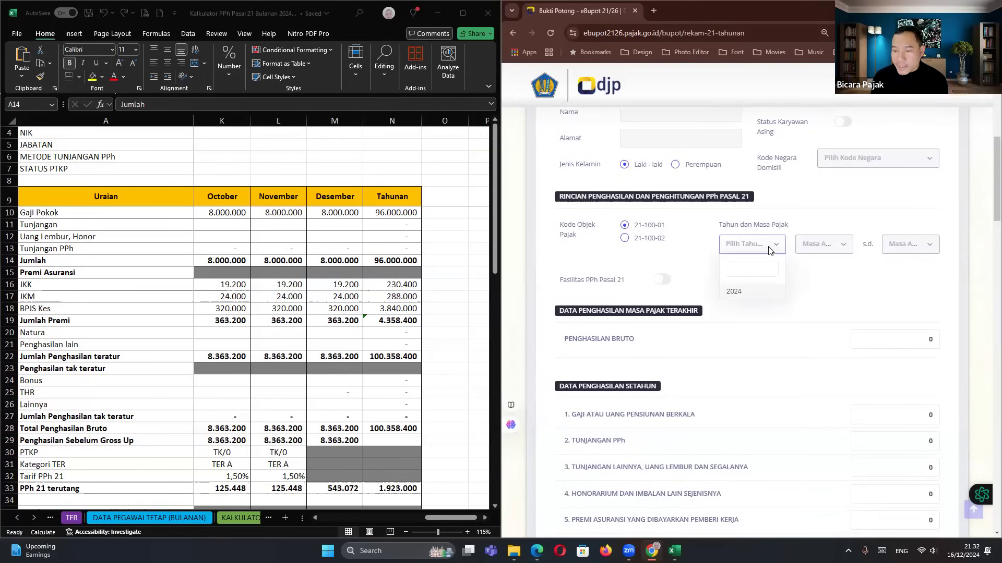
click(739, 291)
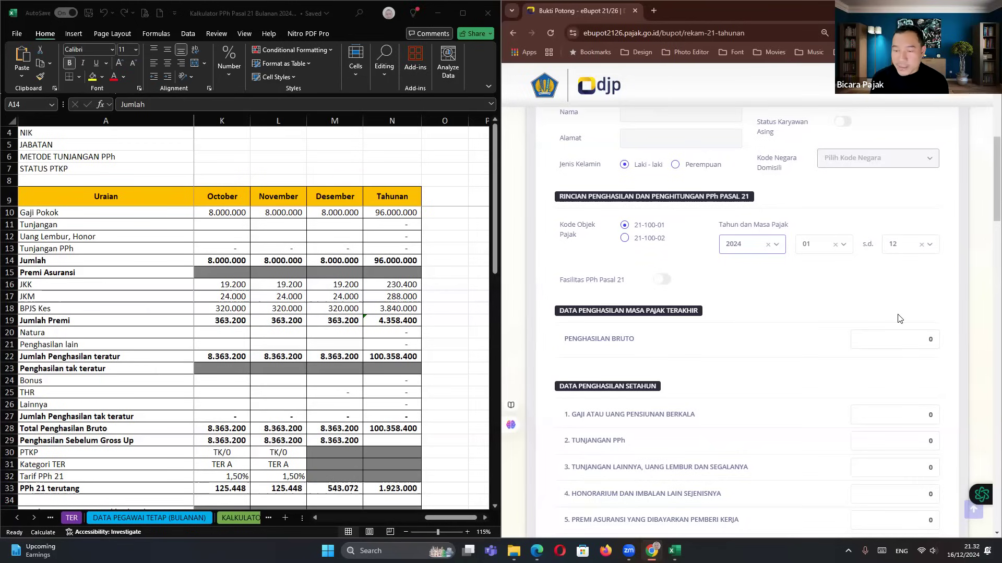
Go to the form's Penghasilan Bruto for the last tax period, switch to the Excel calculator and locate December's Total Penghasilan Bruto.
scroll(887, 320, down, 2)
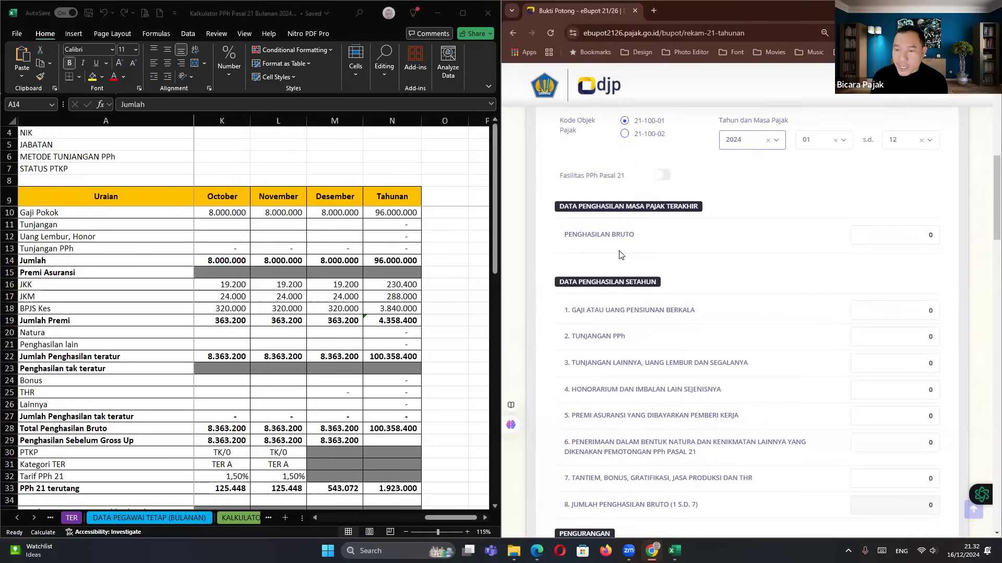
double_click(912, 236)
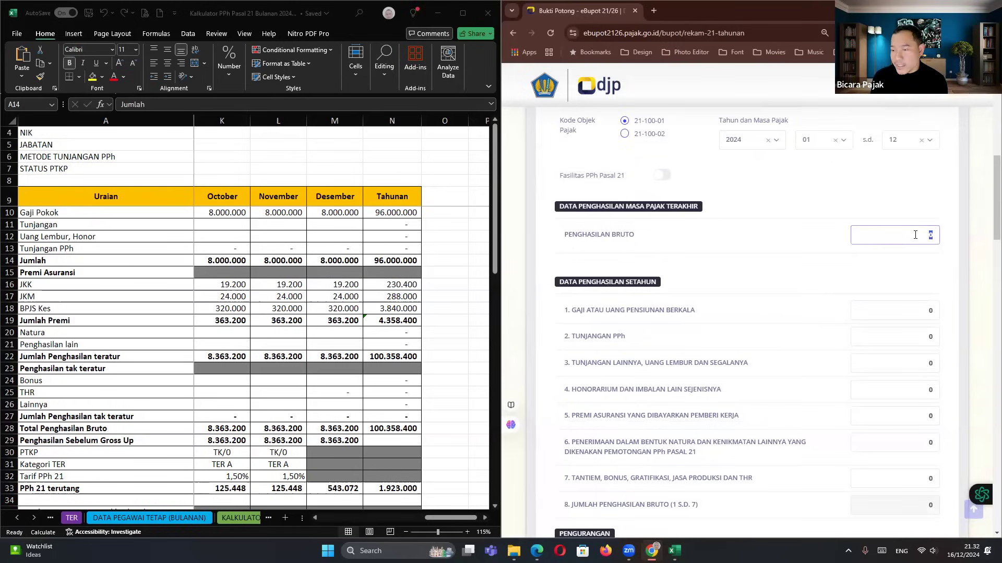
click(881, 235)
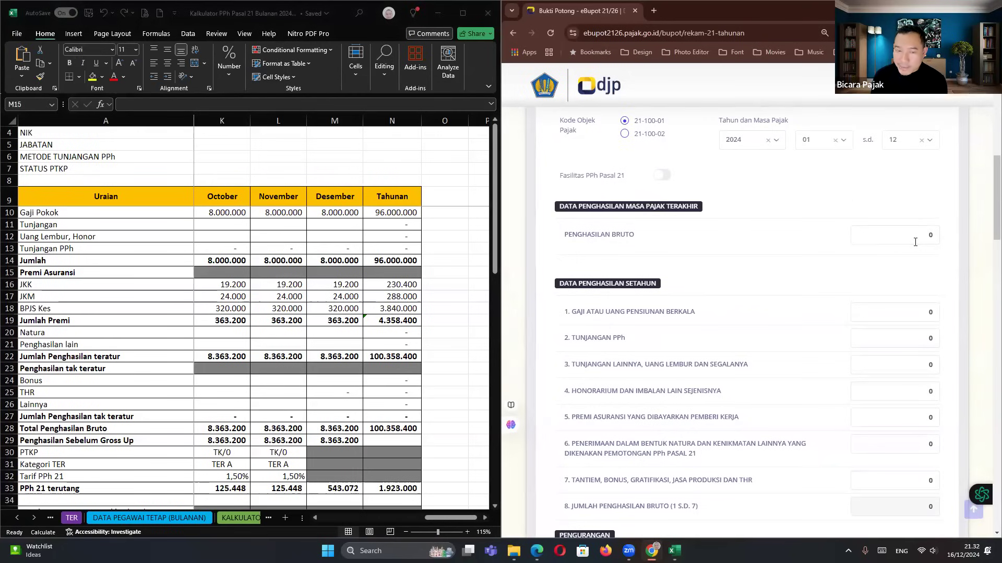
key(alt+Tab)
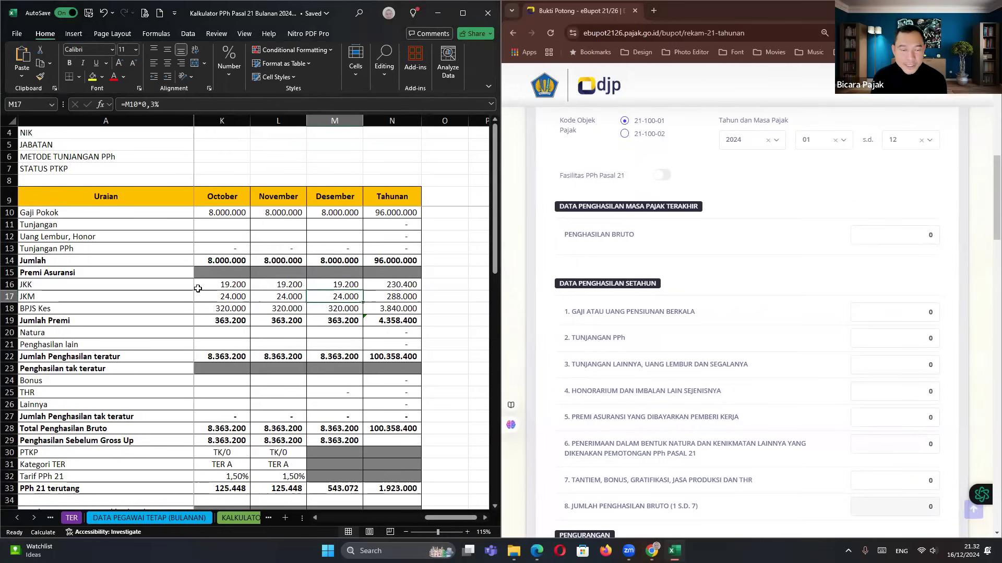
click(344, 203)
click(339, 308)
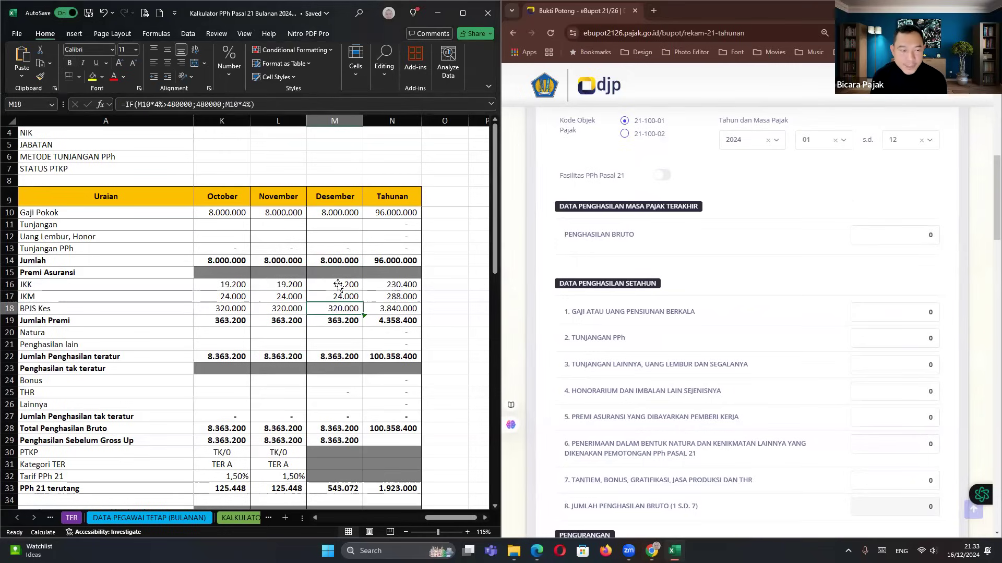
scroll(50, 340, down, 1)
click(41, 335)
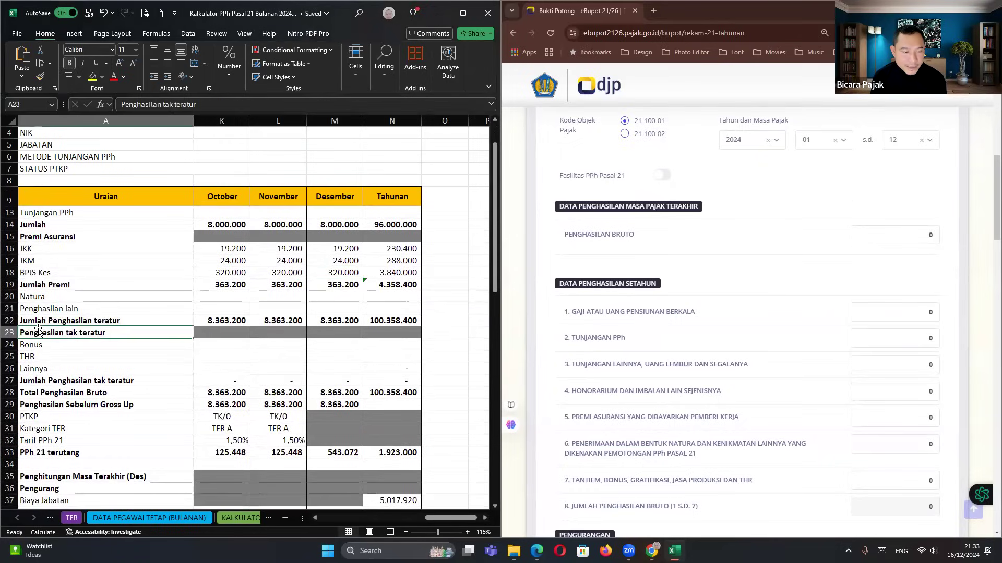
click(39, 402)
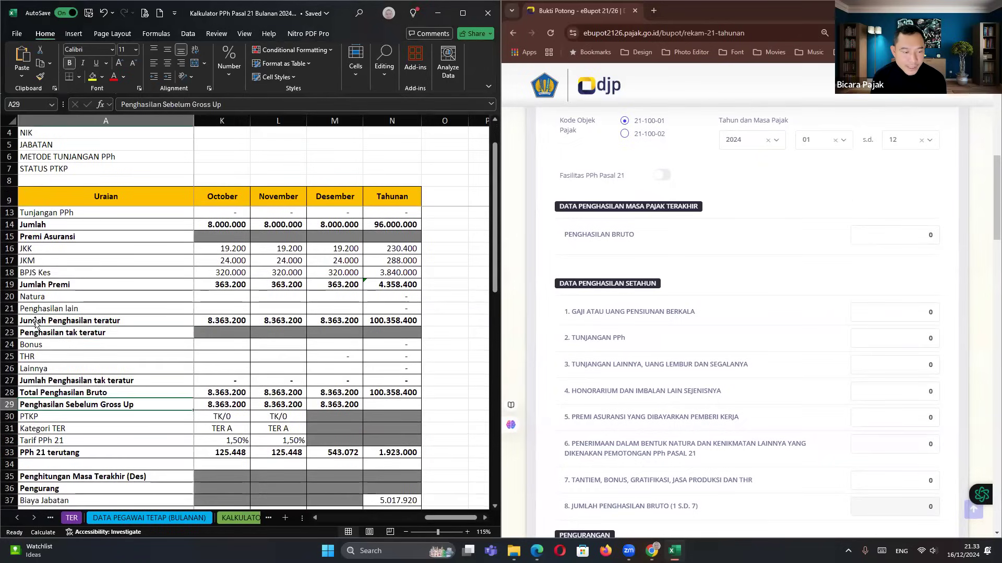
click(39, 395)
click(334, 391)
scroll(338, 339, down, 1)
scroll(338, 340, down, 2)
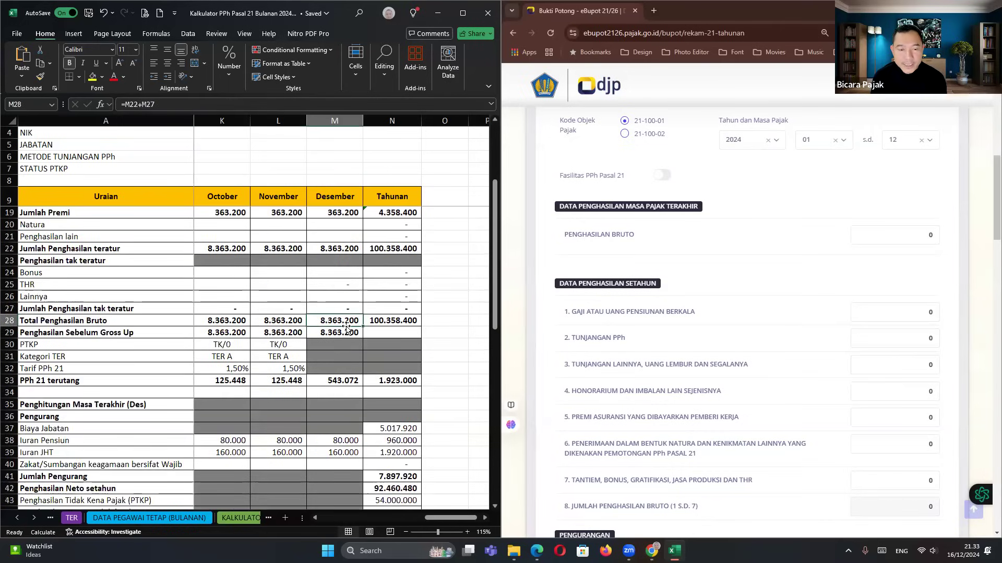
scroll(344, 313, down, 1)
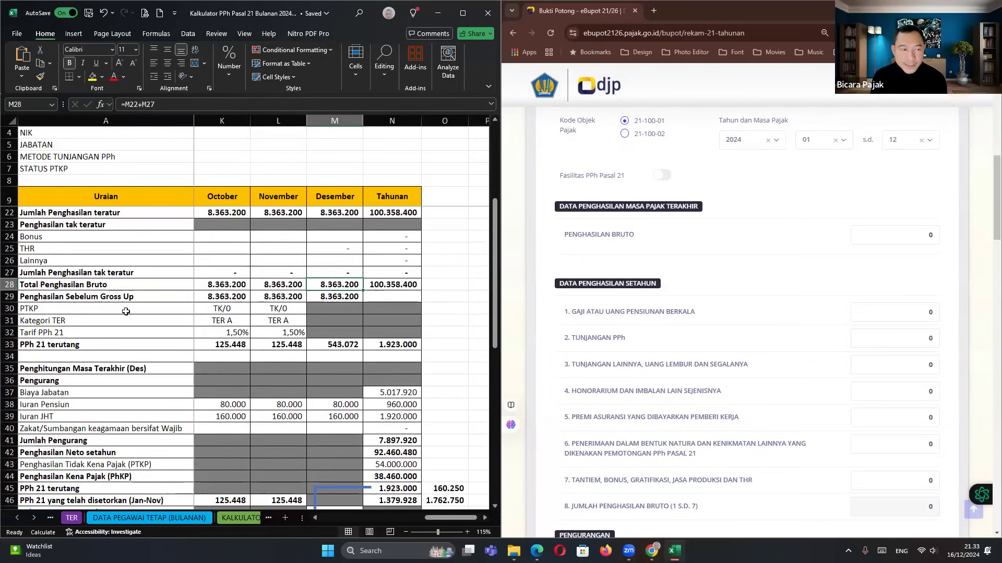
Set METODE TUNJANGAN PPh in the calculator to GROSS UP.
scroll(126, 311, up, 4)
click(86, 169)
key(Right)
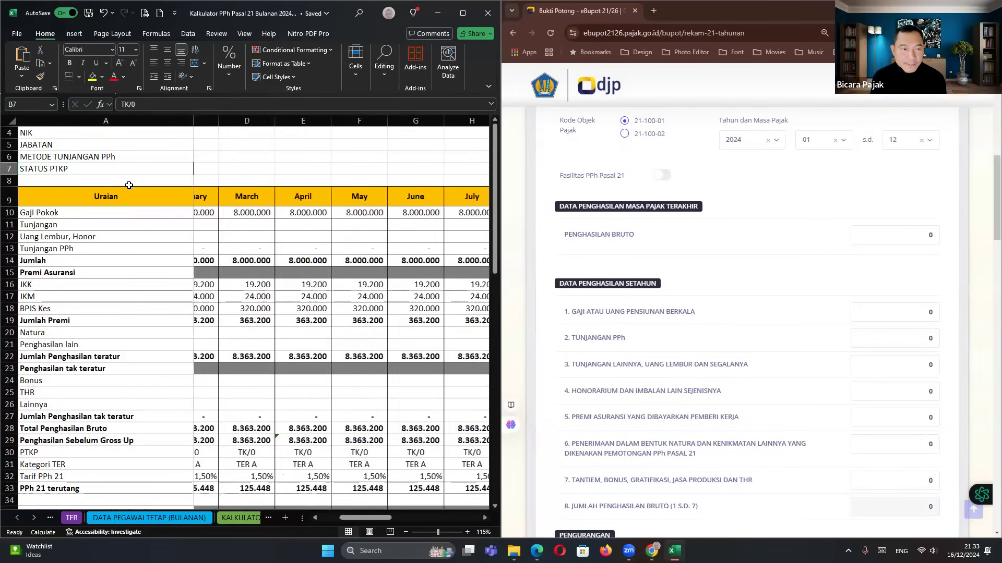
key(Up)
click(263, 160)
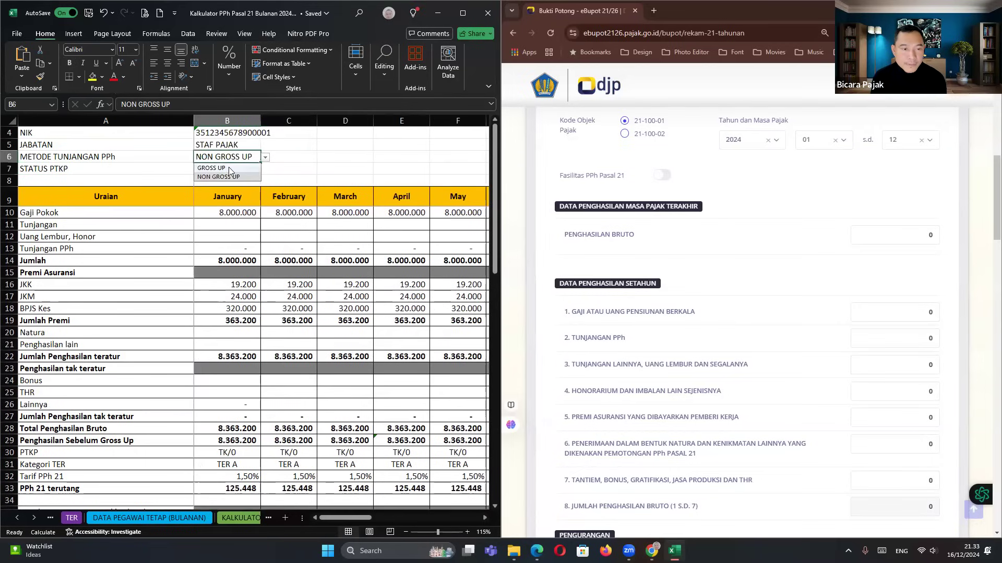
click(222, 168)
Examine December's Total Penghasilan Bruto and Tunjangan PPh under the gross-up method.
click(220, 276)
key(Right)
key(Right)
key(Right)
key(Right)
key(Right)
key(Right)
key(Right)
key(Right)
key(Right)
key(Right)
key(Right)
key(Right)
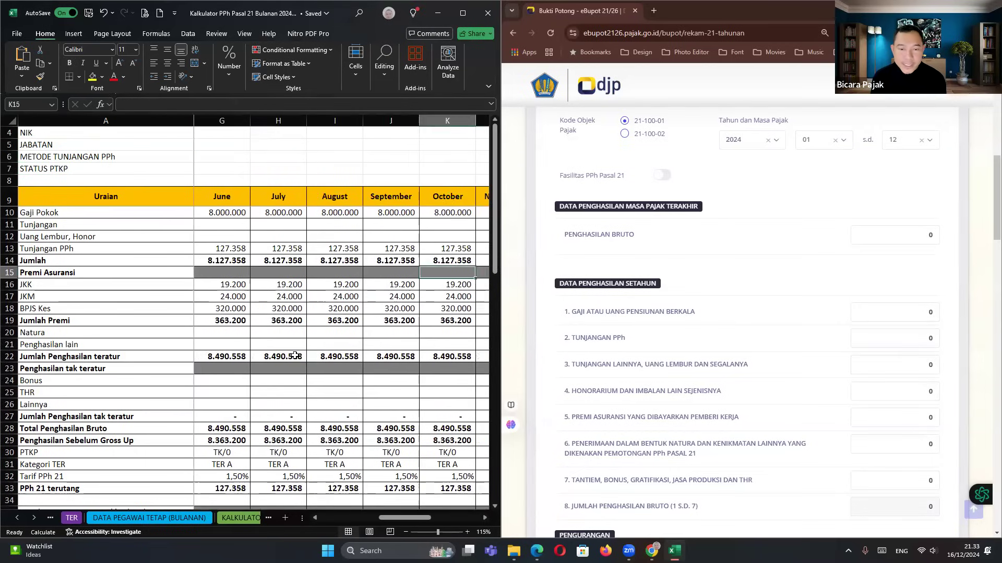
key(Right)
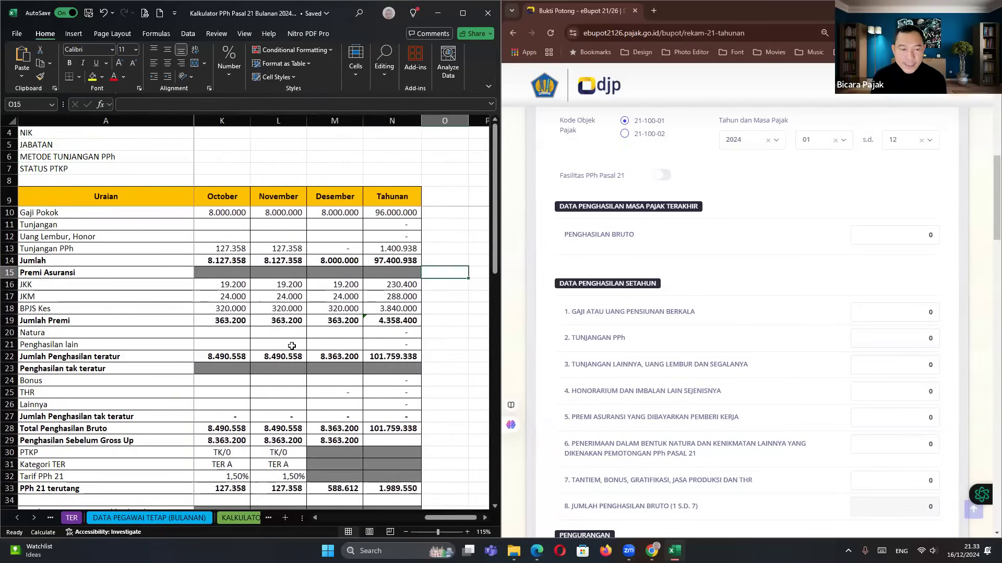
scroll(292, 346, down, 4)
click(340, 284)
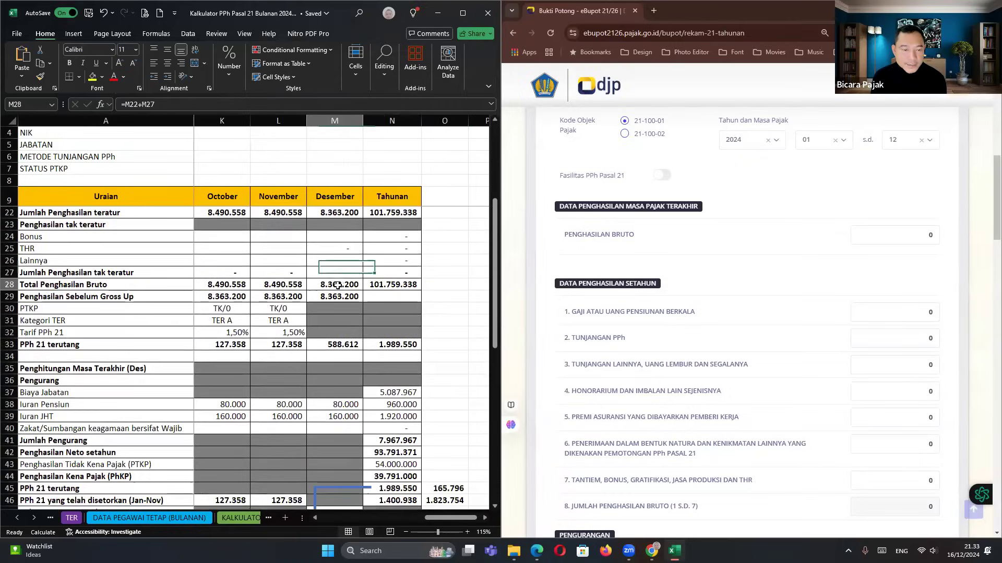
scroll(332, 250, up, 4)
click(330, 245)
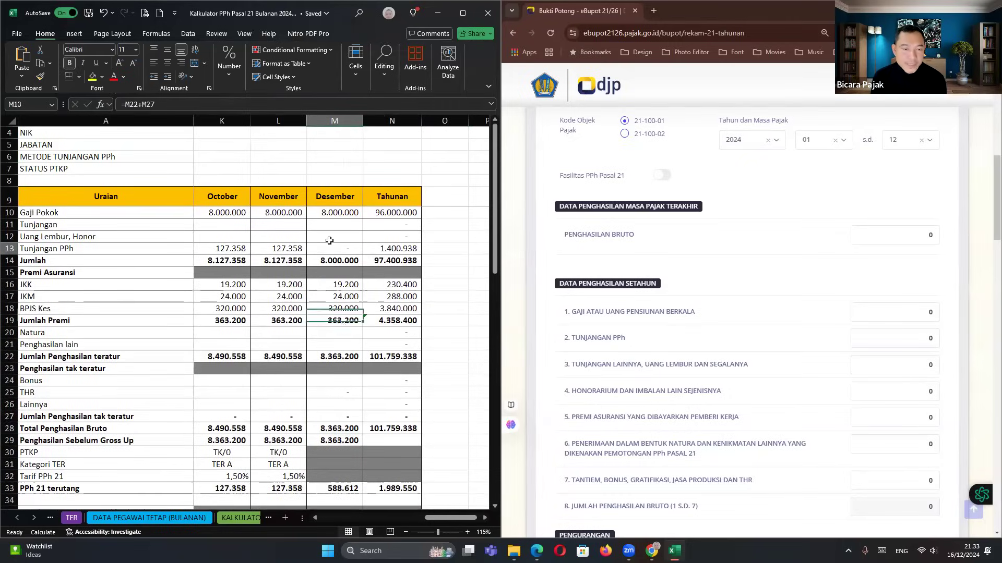
Check PPh 21 Masa Desember and compare the Total Penghasilan Bruto of November with that of December.
scroll(313, 282, down, 9)
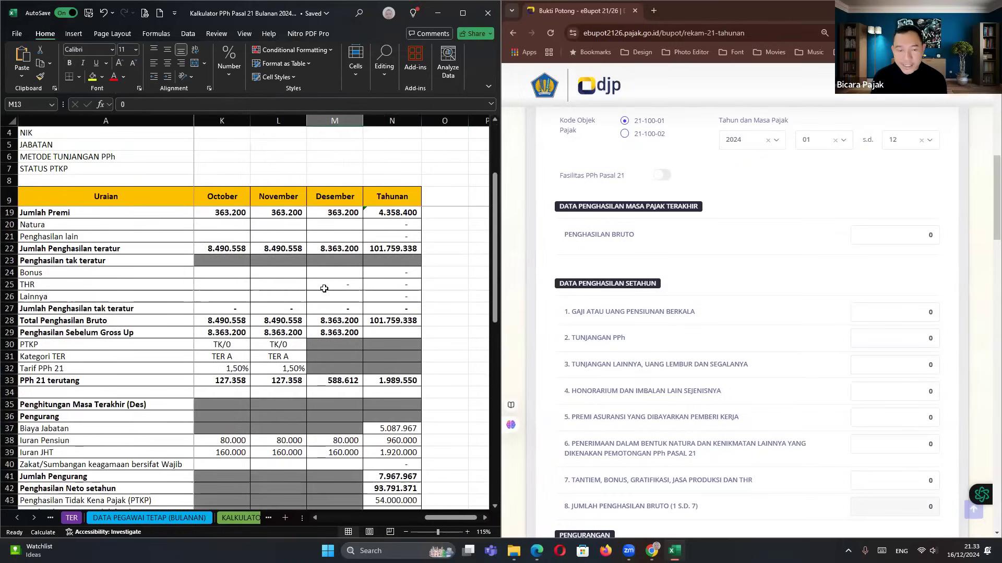
click(338, 332)
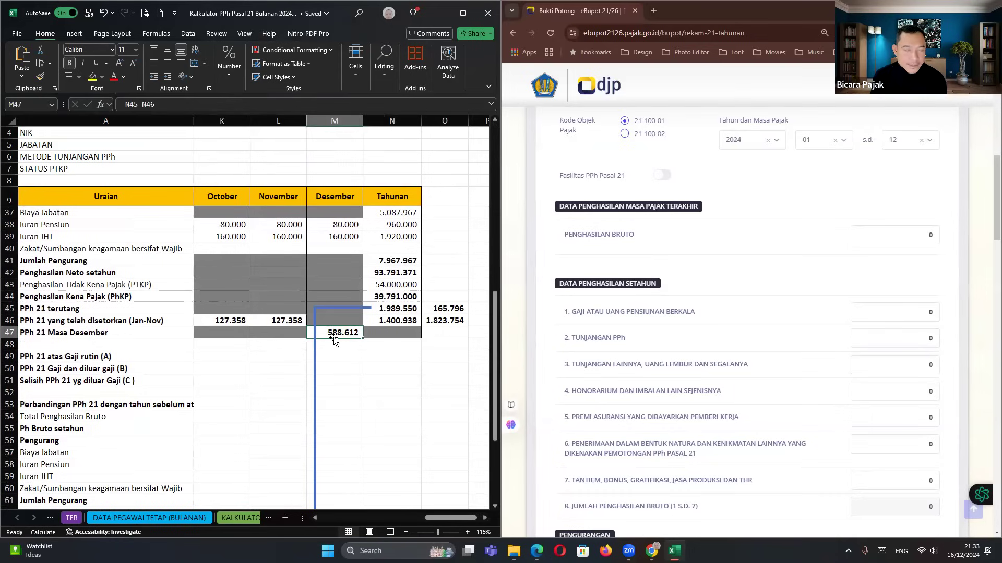
scroll(125, 356, up, 9)
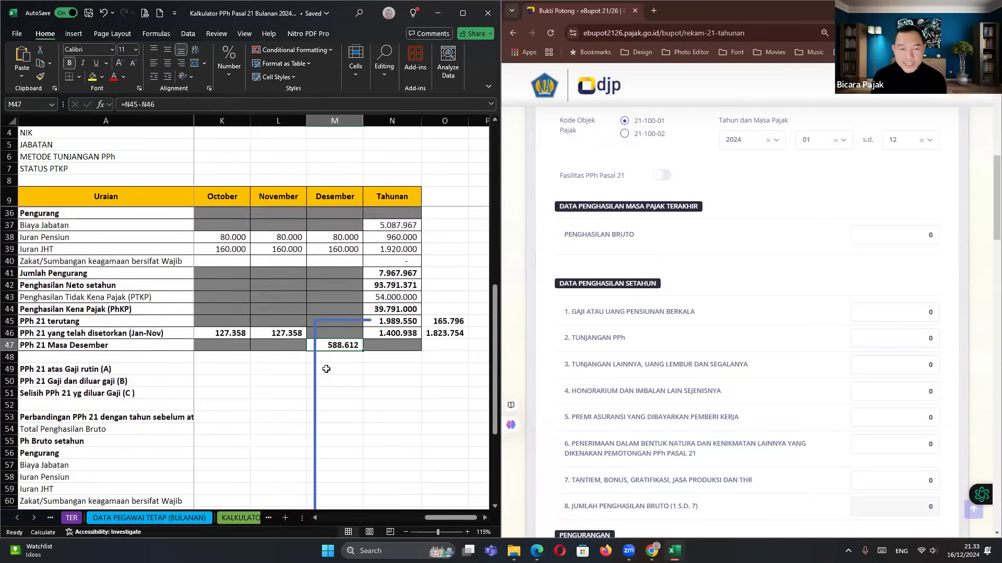
scroll(125, 356, down, 2)
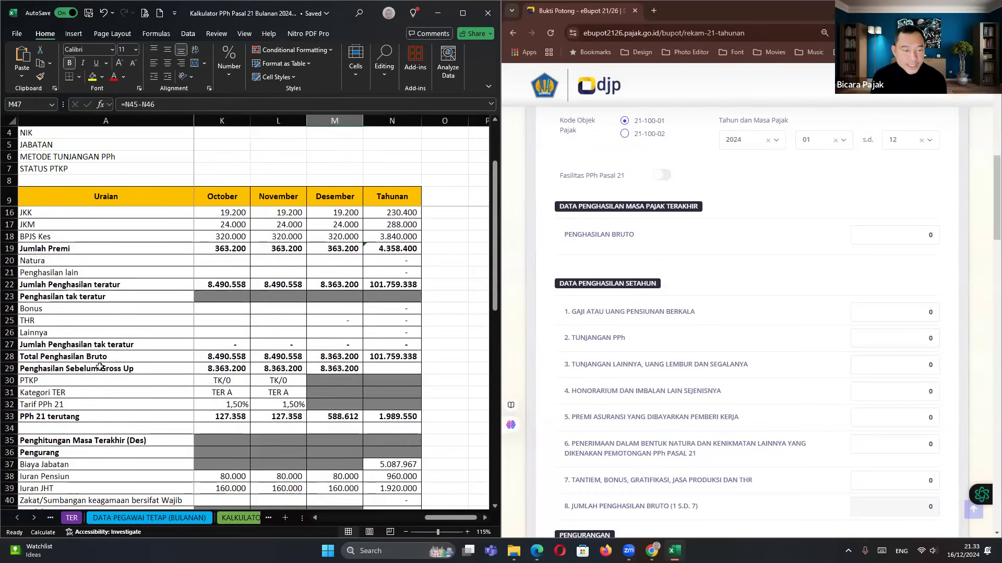
click(342, 356)
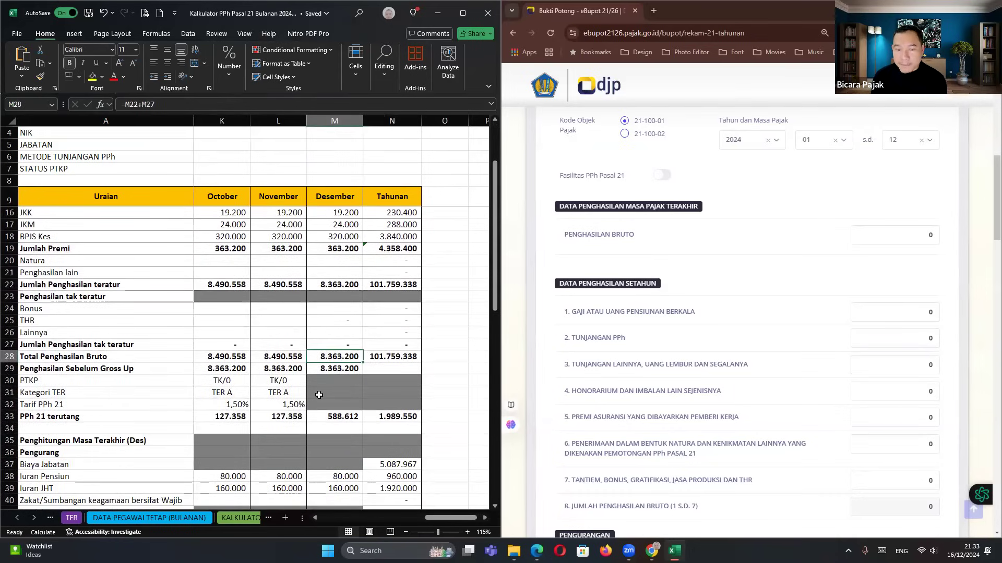
click(274, 357)
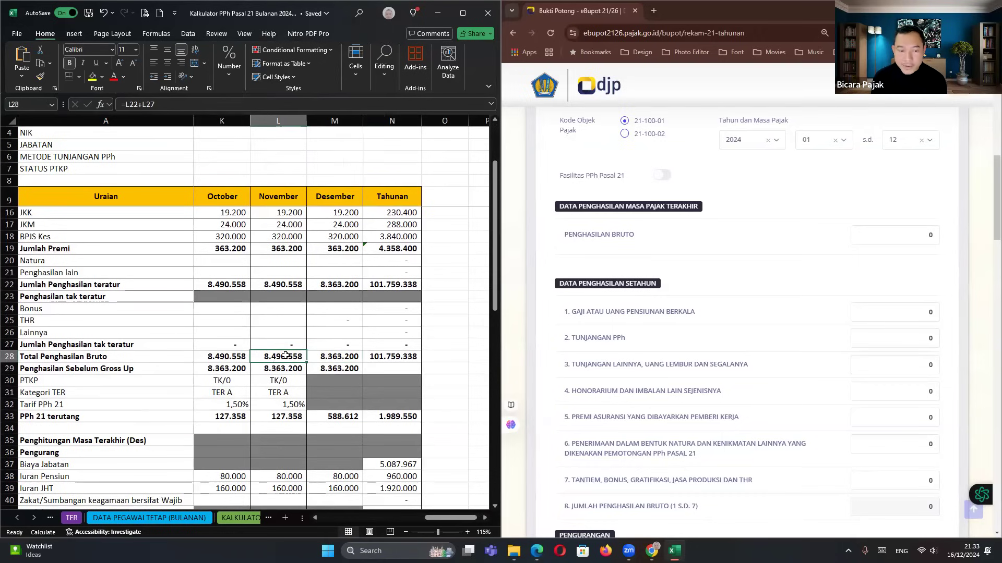
click(337, 355)
Enter 8.363.200 as the Penghasilan Bruto under Data Penghasilan Masa Pajak Terakhir in the A1 form.
click(923, 235)
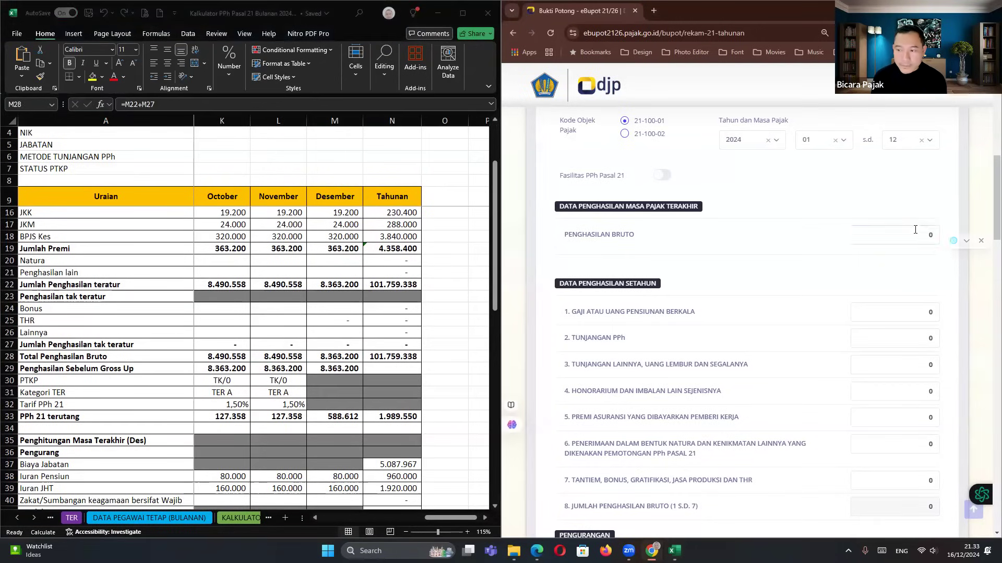
text(8)
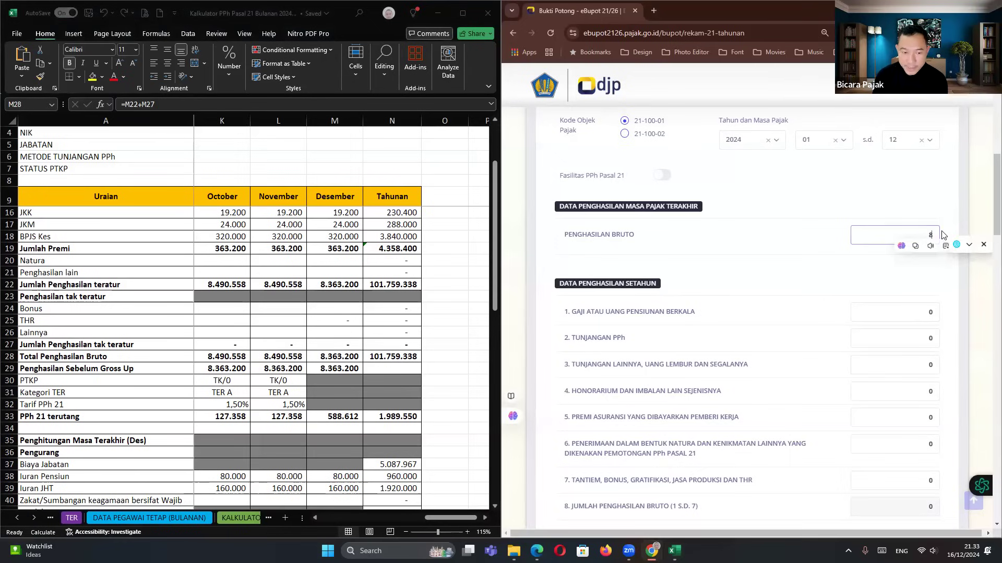
text(.363.200)
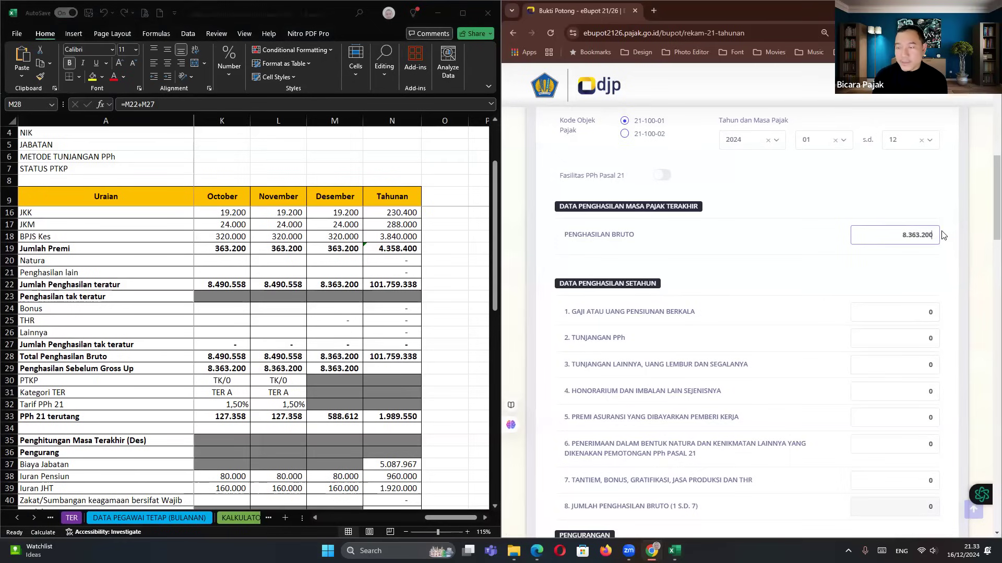
Return to the January columns of the calculator and set METODE TUNJANGAN PPh to NON GROSS UP.
click(328, 226)
key(Left)
key(Left)
key(Left)
key(Left)
key(Left)
key(Left)
key(Left)
key(Left)
key(Left)
key(Left)
key(Left)
key(Left)
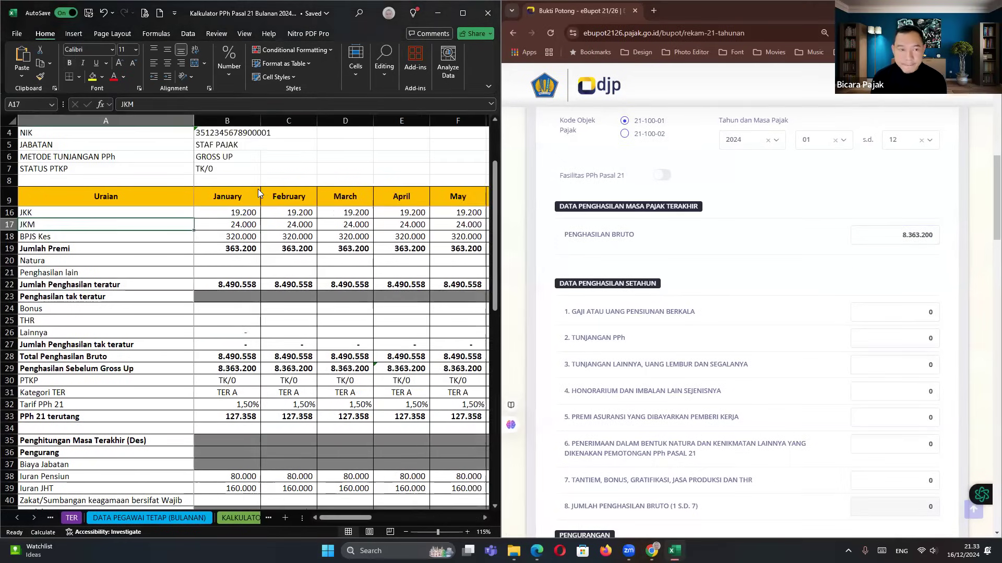
click(251, 157)
click(266, 157)
key(Down)
key(Return)
Review the November, December and Tahunan columns of the calculator under the non-gross-up method.
click(285, 309)
key(Right)
key(Right)
key(Right)
key(Right)
key(Right)
key(Right)
key(Right)
key(Right)
key(Right)
key(Right)
key(Right)
key(Right)
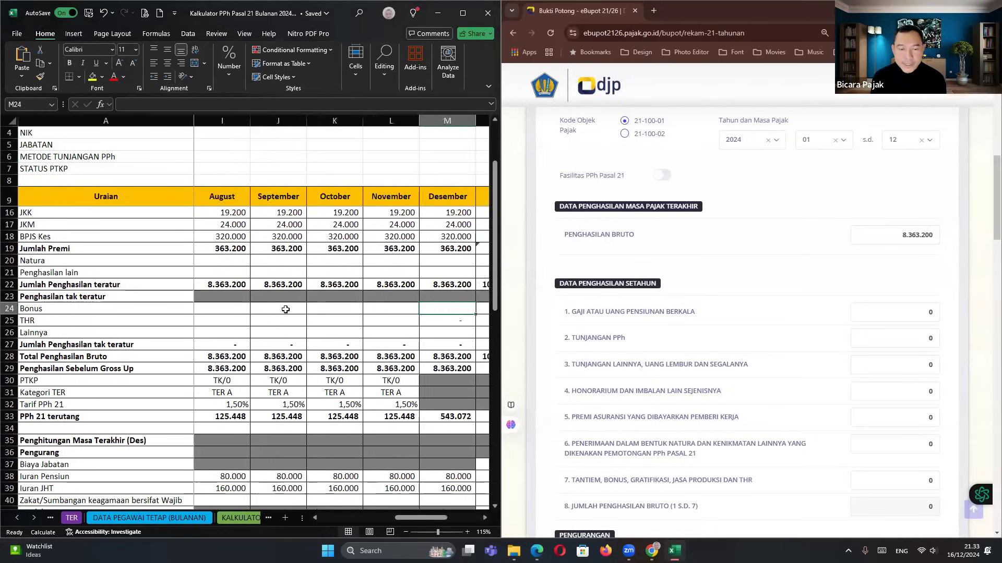
key(Left)
key(Left)
key(Left)
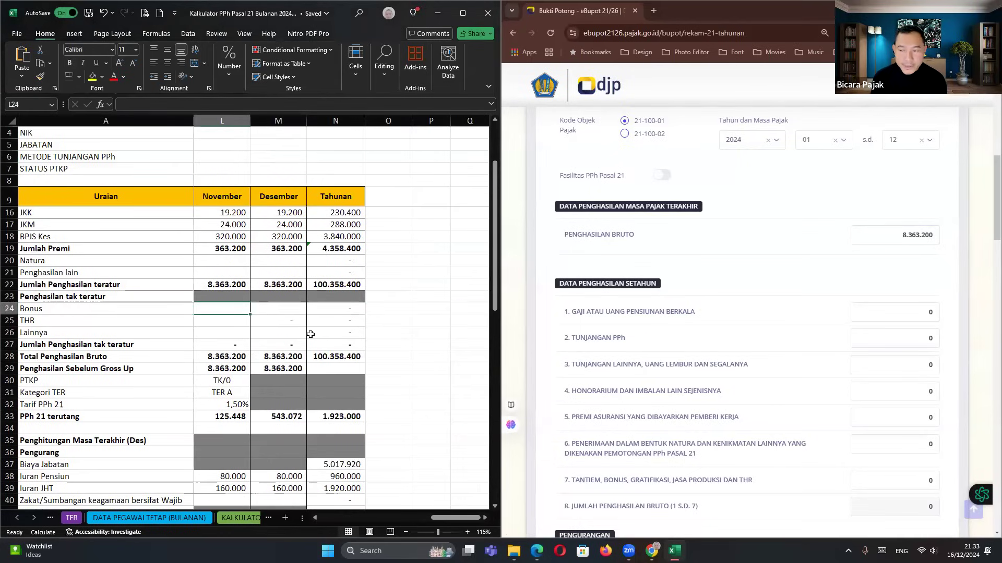
Enter the annual Gaji Pokok of 96.000.000 as item 1, Gaji atau Uang Pensiunan Berkala, under Data Penghasilan Setahun.
scroll(751, 318, down, 1)
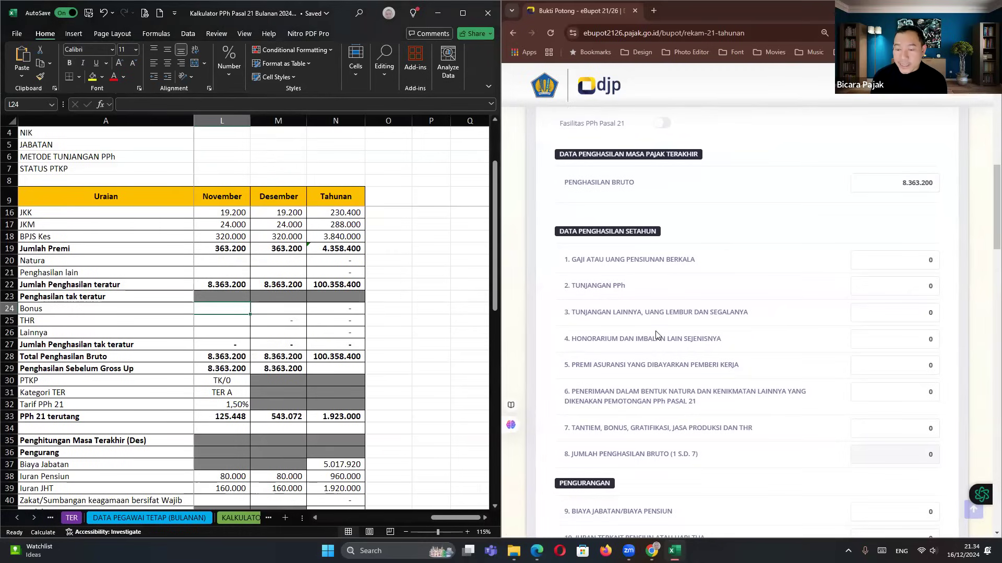
click(408, 264)
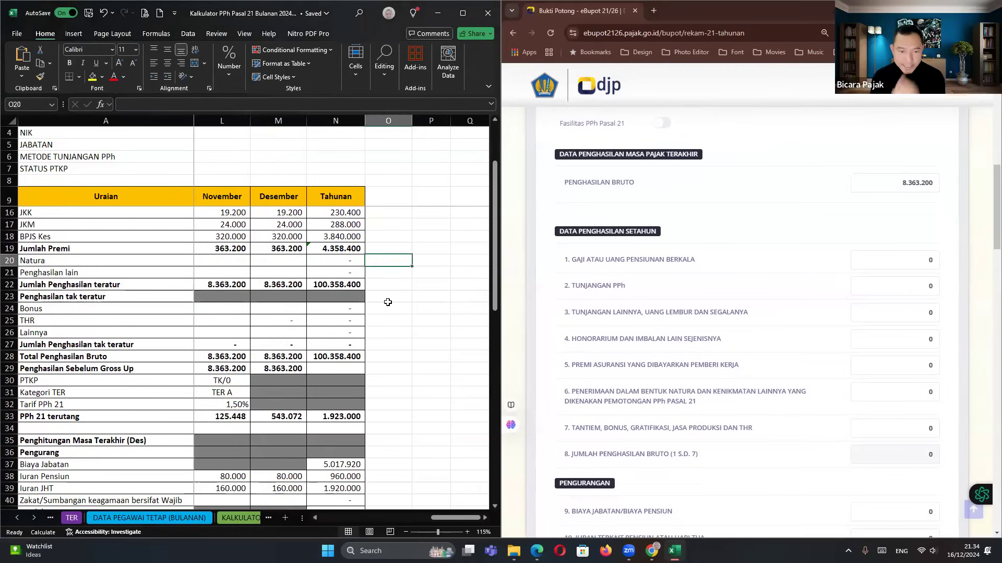
scroll(391, 303, up, 2)
click(334, 210)
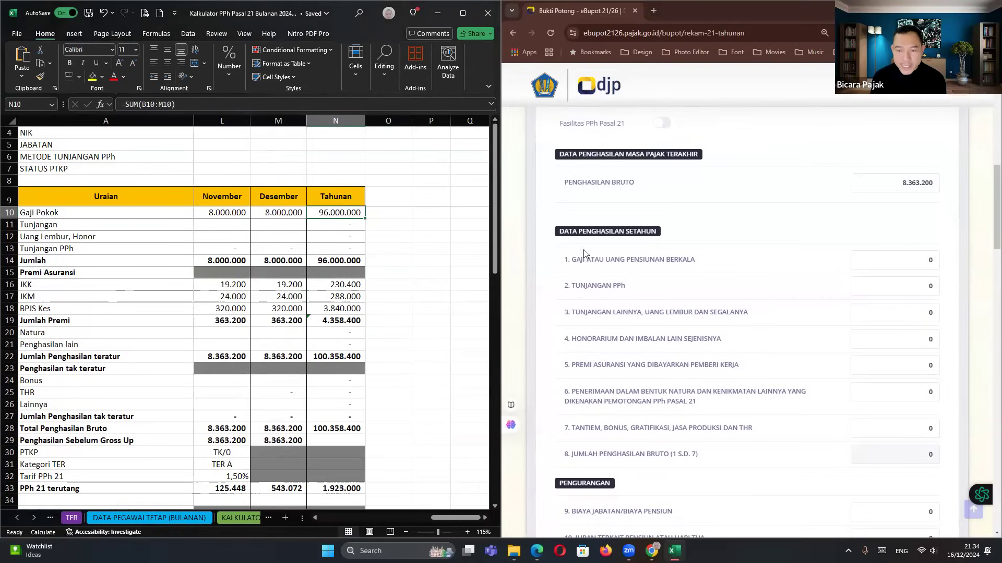
click(923, 257)
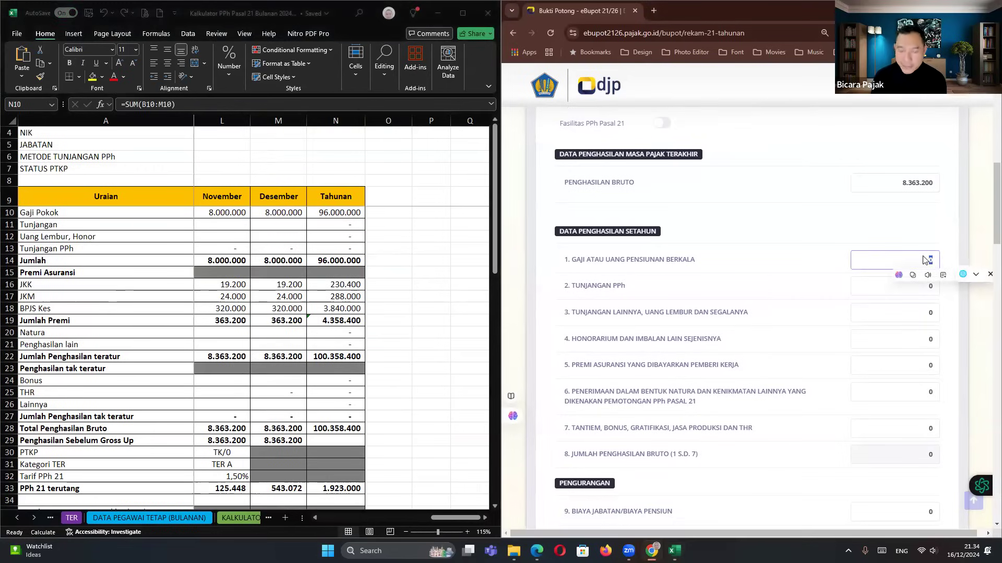
text(96000000)
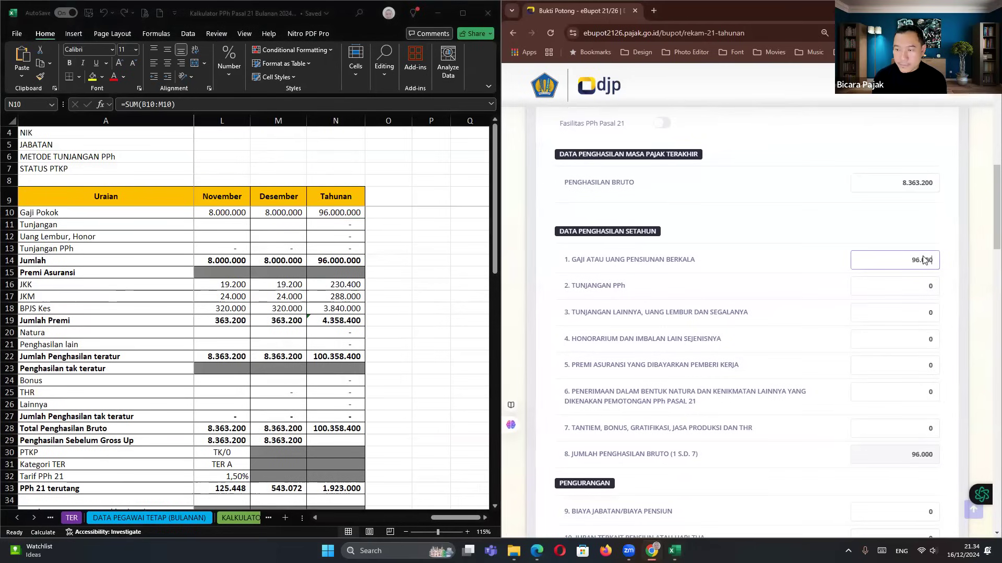
click(750, 278)
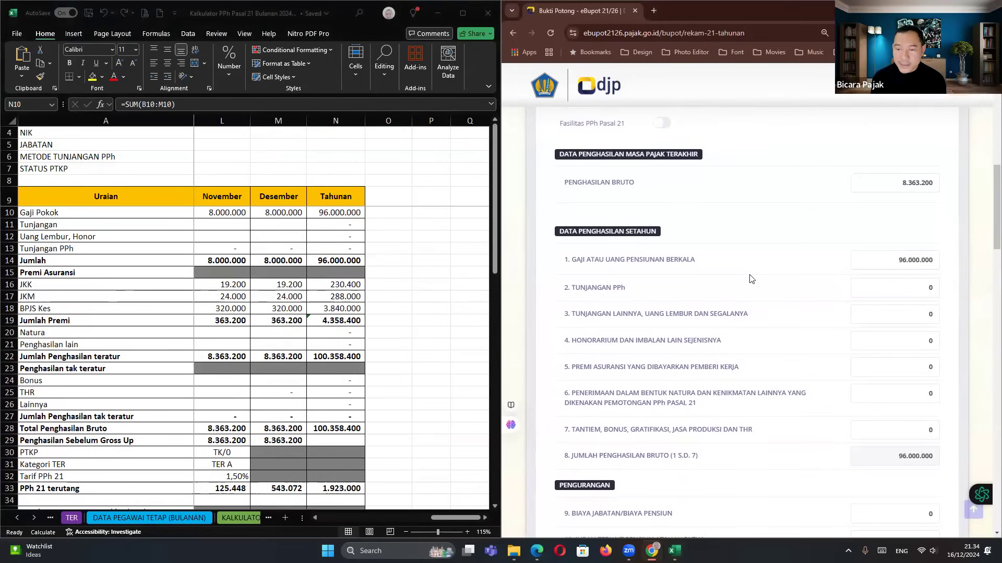
Enter the annual Jumlah Premi of 4.358.400 as item 5, Premi Asuransi yang Dibayarkan Pemberi Kerja.
scroll(774, 318, down, 2)
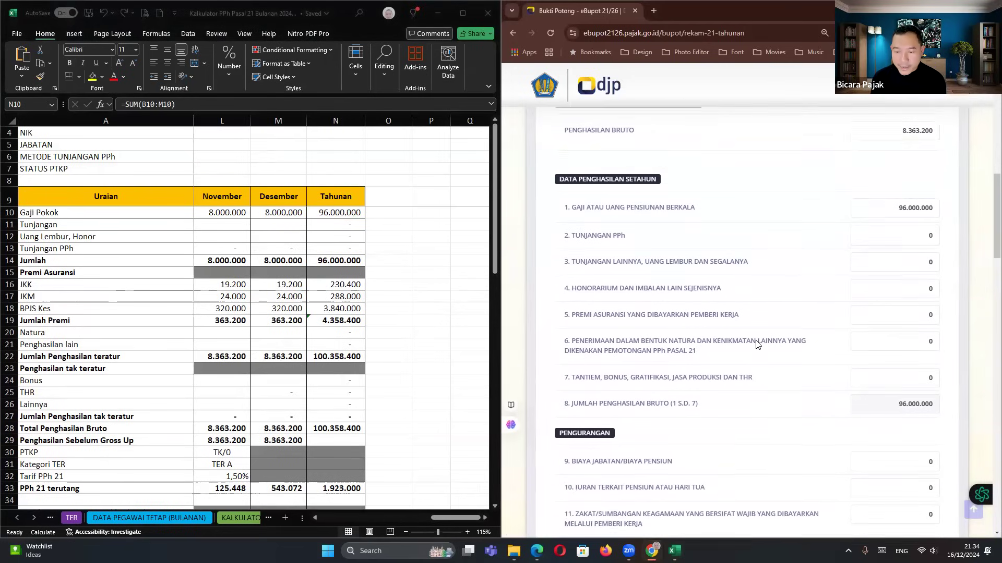
click(371, 333)
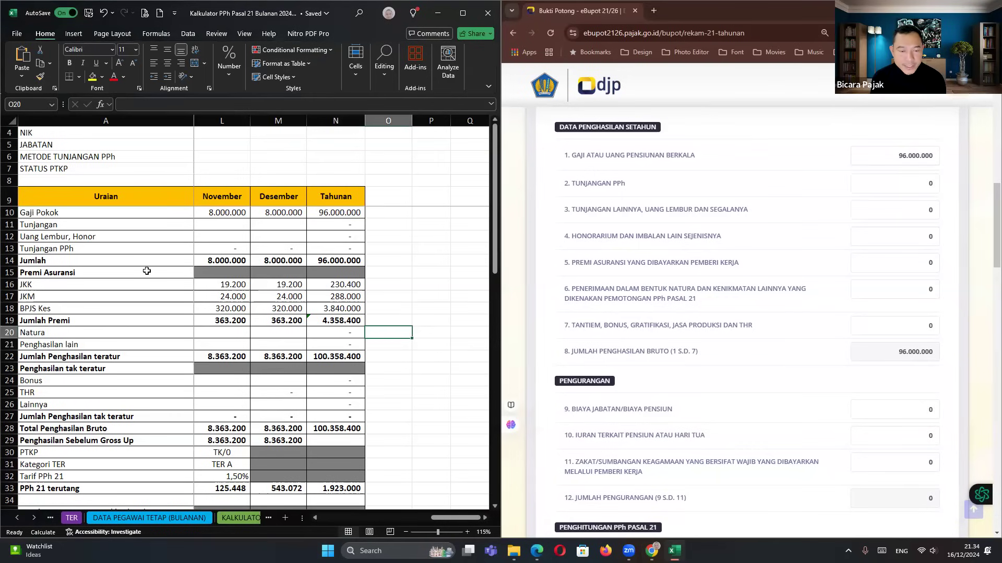
key(Up)
key(Left)
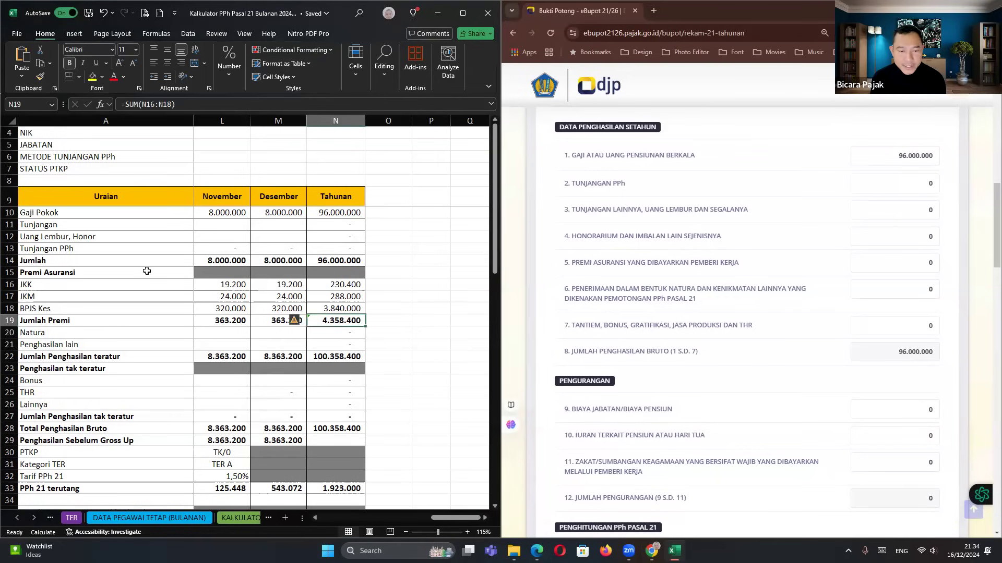
double_click(939, 265)
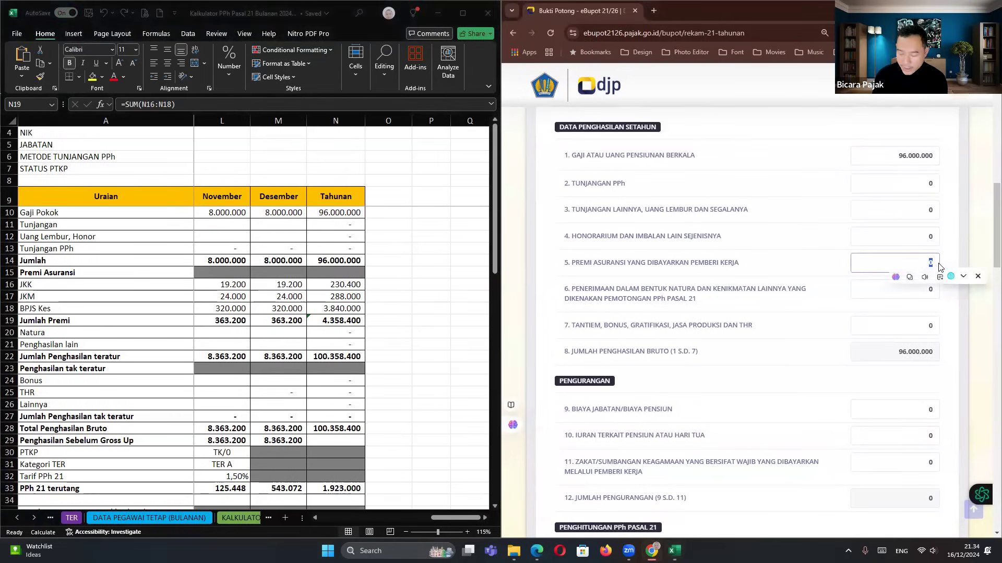
text(4.358.400)
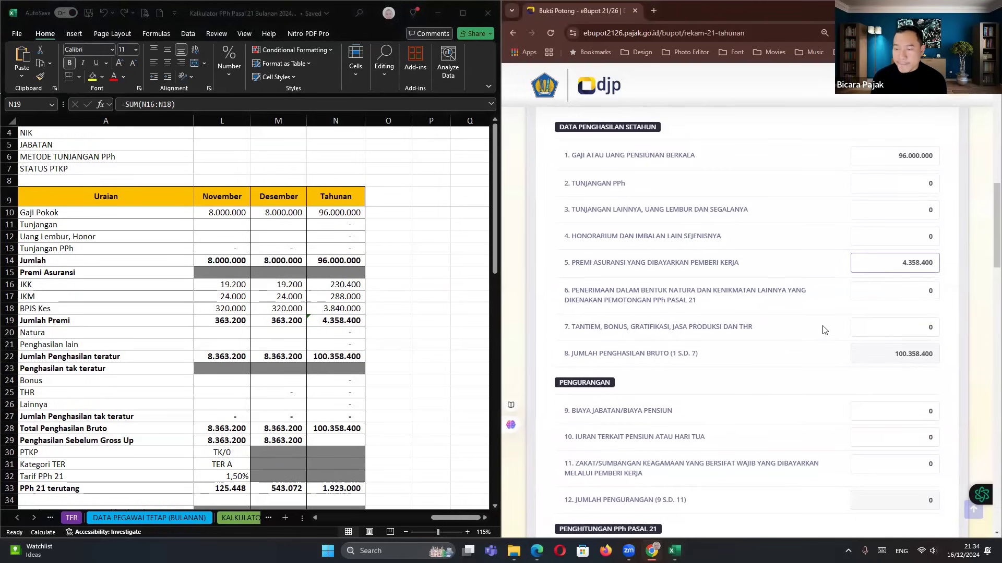
Compare the form's Jumlah Penghasilan Bruto with the Tahunan gross income total in the calculator.
scroll(823, 330, down, 1)
scroll(342, 328, down, 1)
click(342, 327)
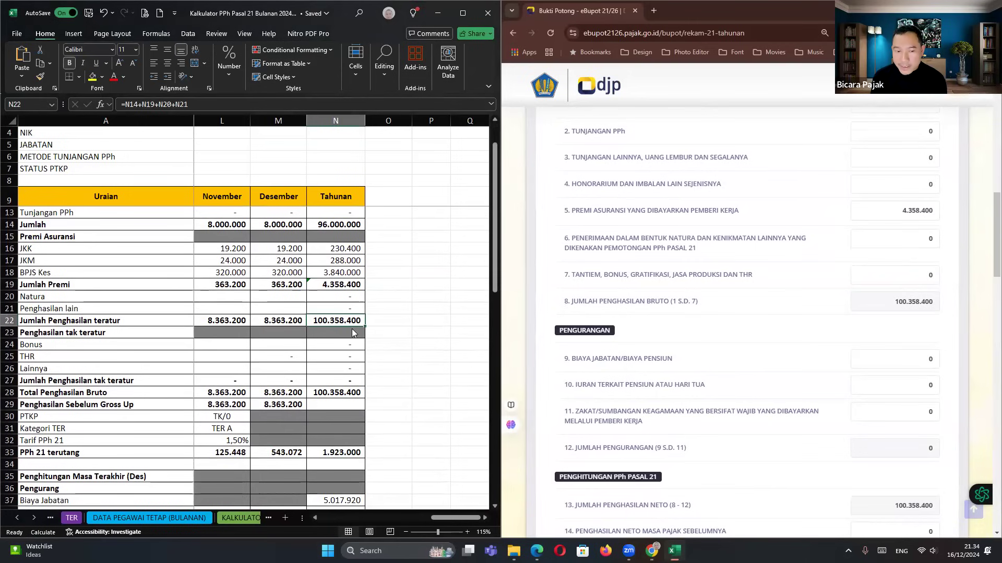
scroll(342, 326, down, 1)
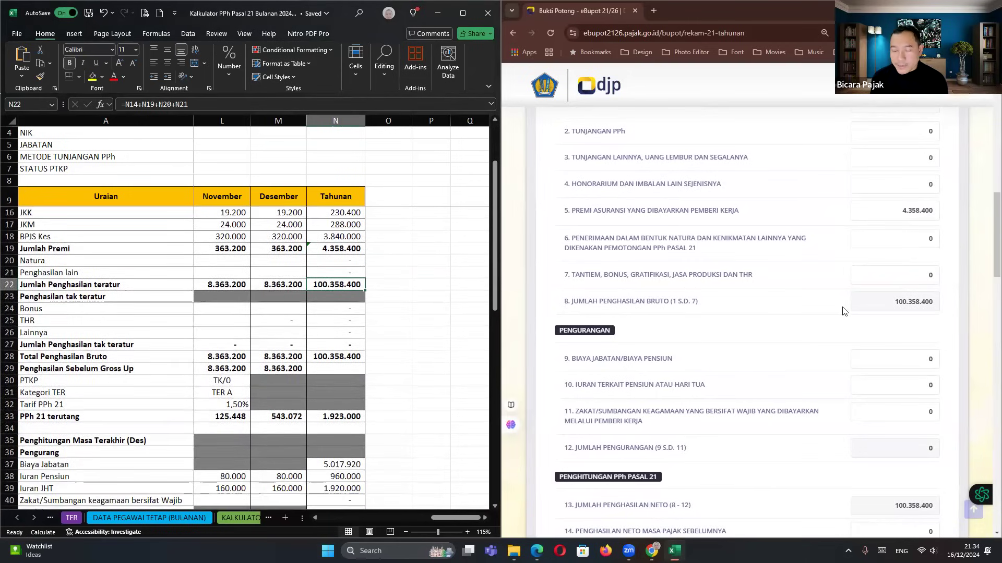
scroll(322, 343, up, 1)
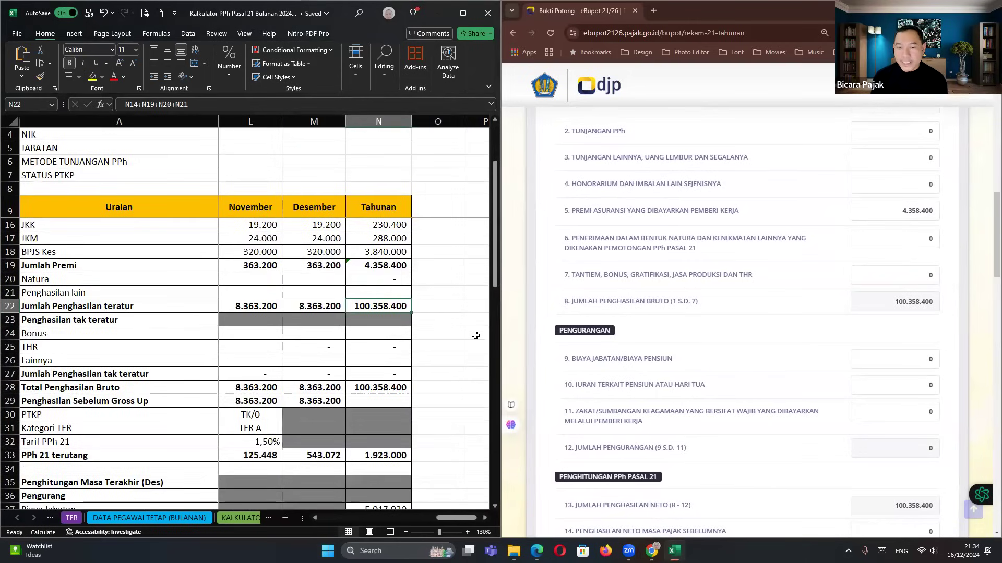
Check the annual Biaya Jabatan formula in the calculator and enter 5.017.920 as item 9, Biaya Jabatan/Biaya Pensiun, under Pengurangan.
click(908, 359)
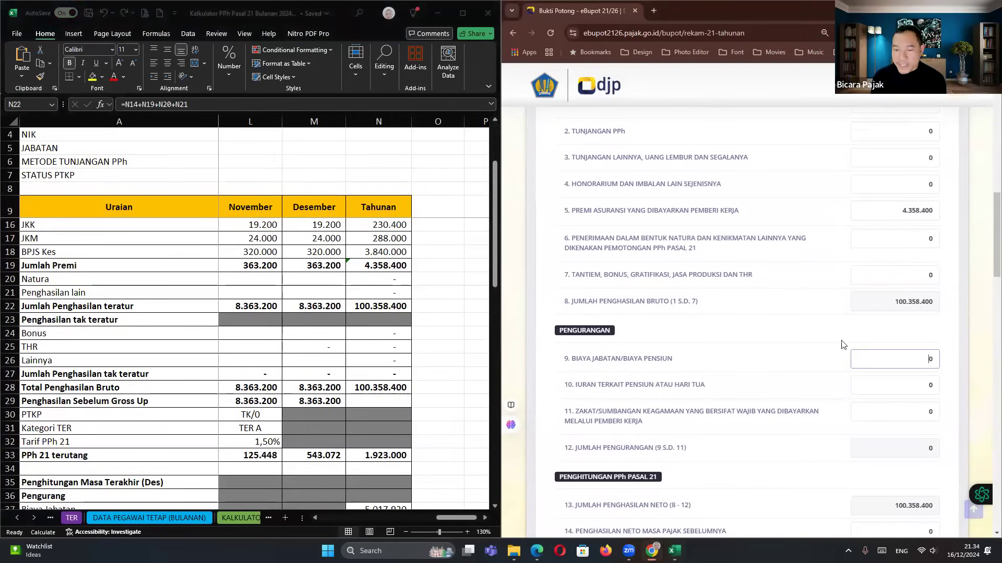
scroll(132, 393, down, 2)
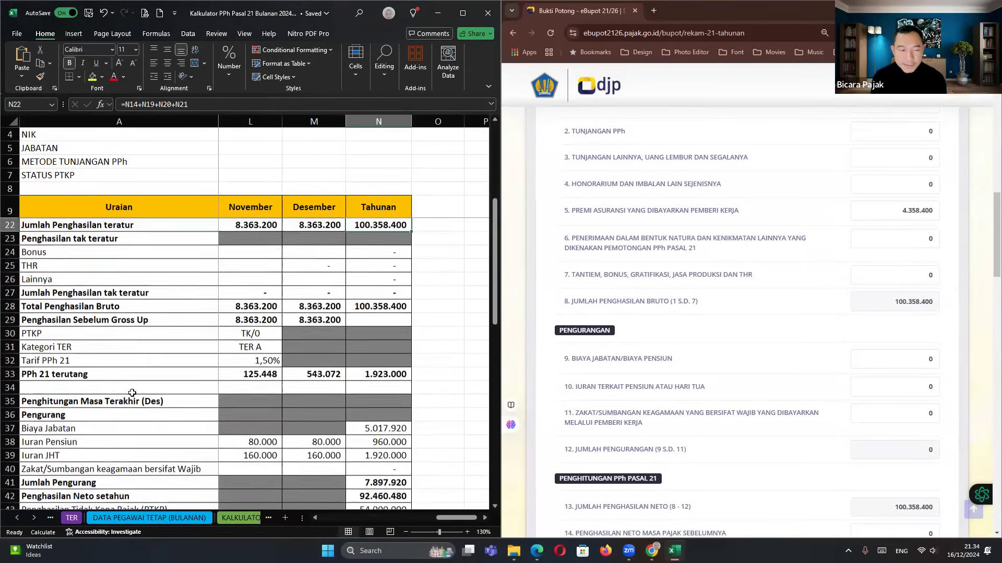
scroll(132, 392, down, 1)
click(132, 393)
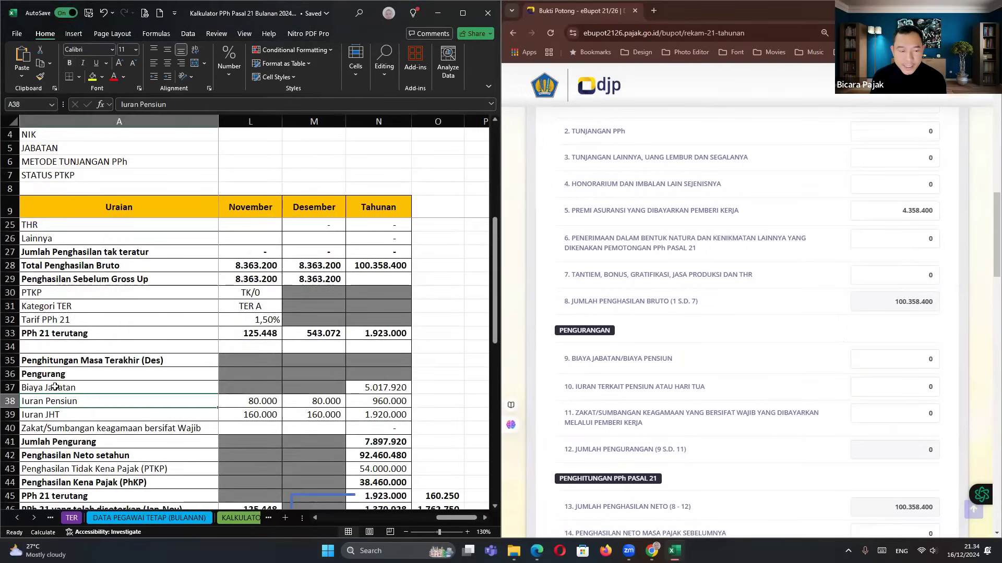
click(376, 385)
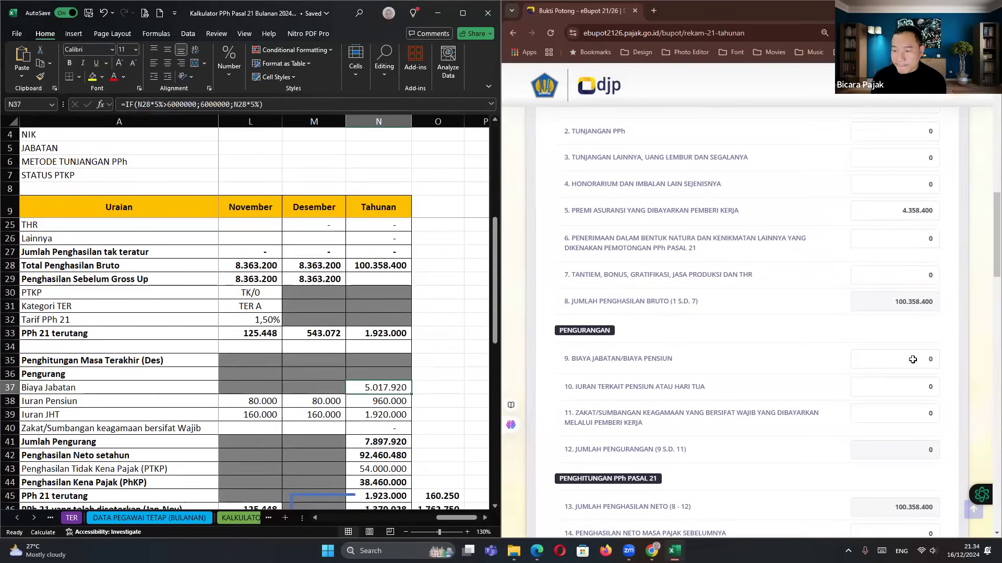
click(371, 266)
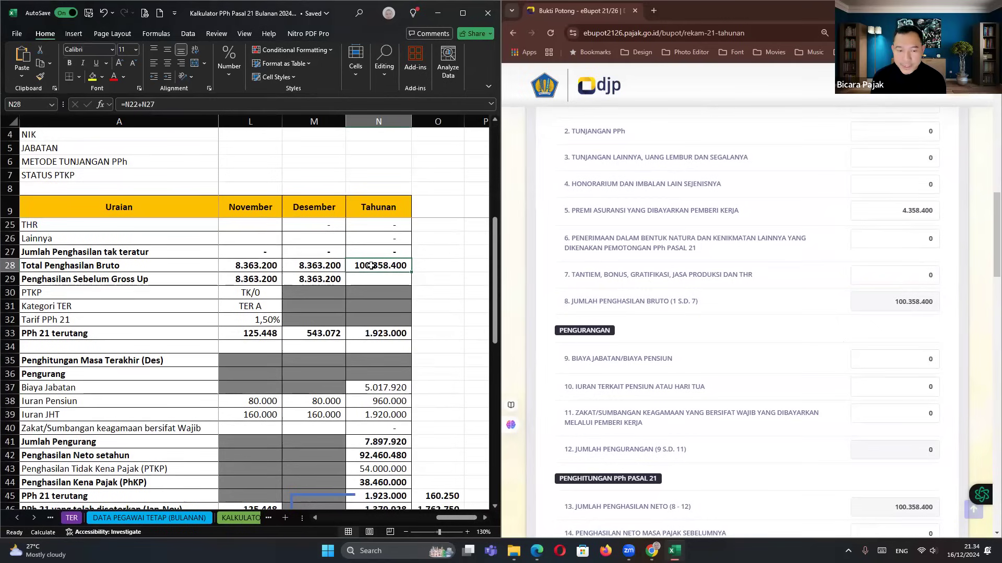
double_click(368, 389)
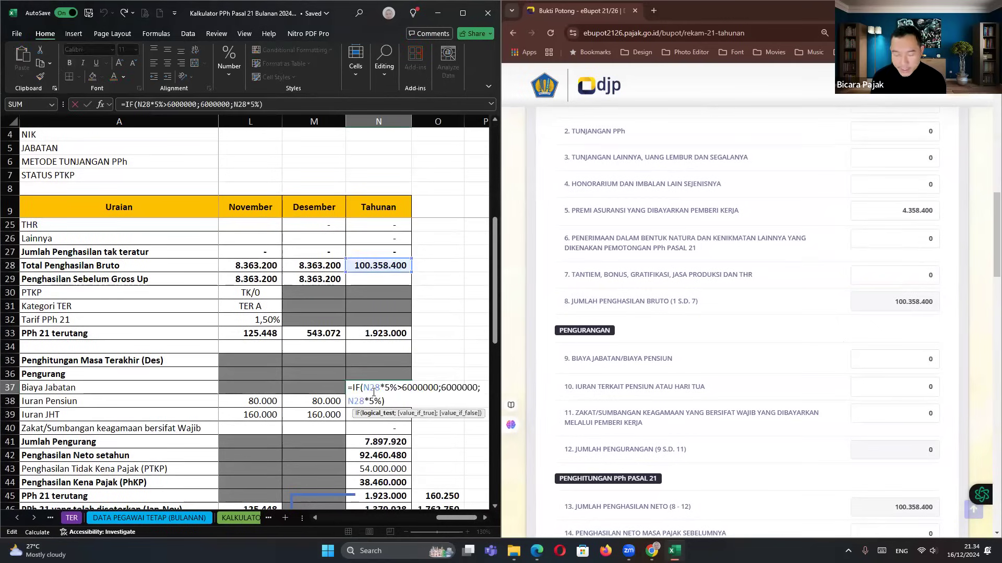
key(Return)
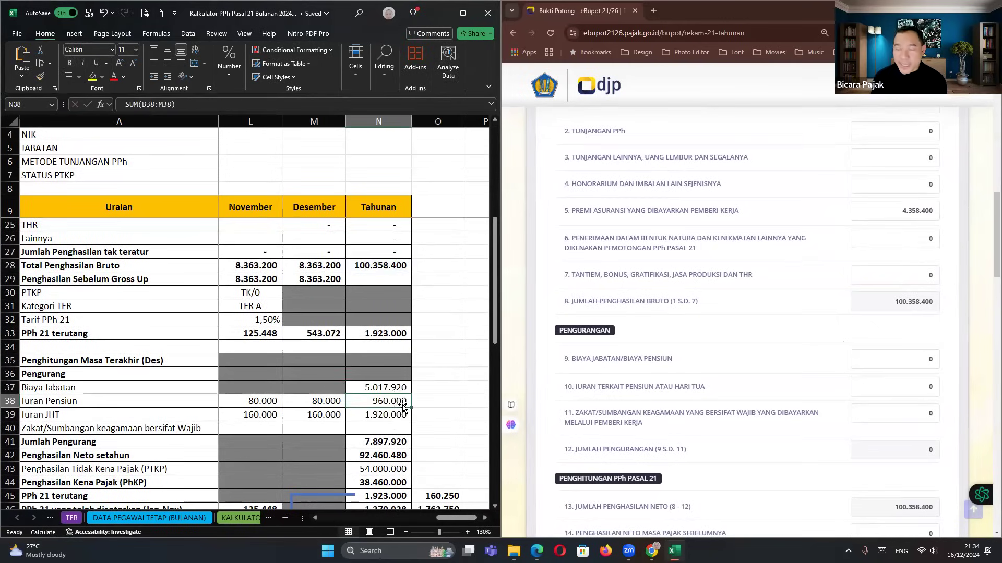
click(939, 359)
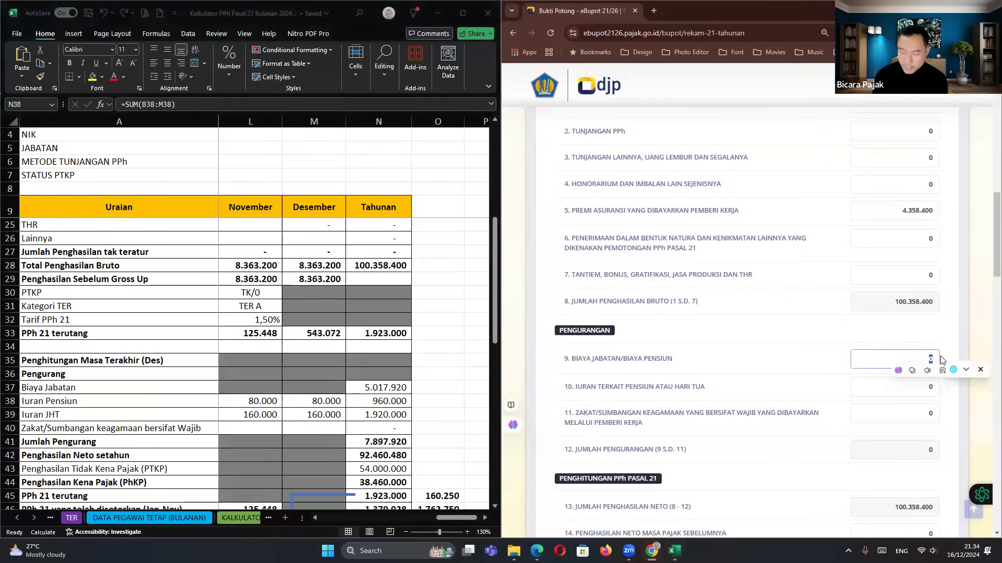
text(5.017)
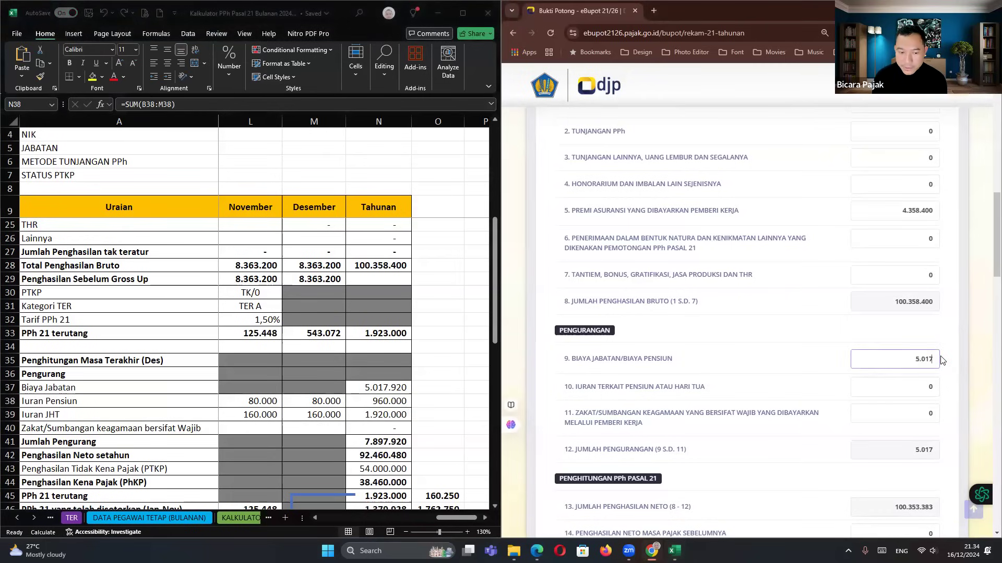
text(.920)
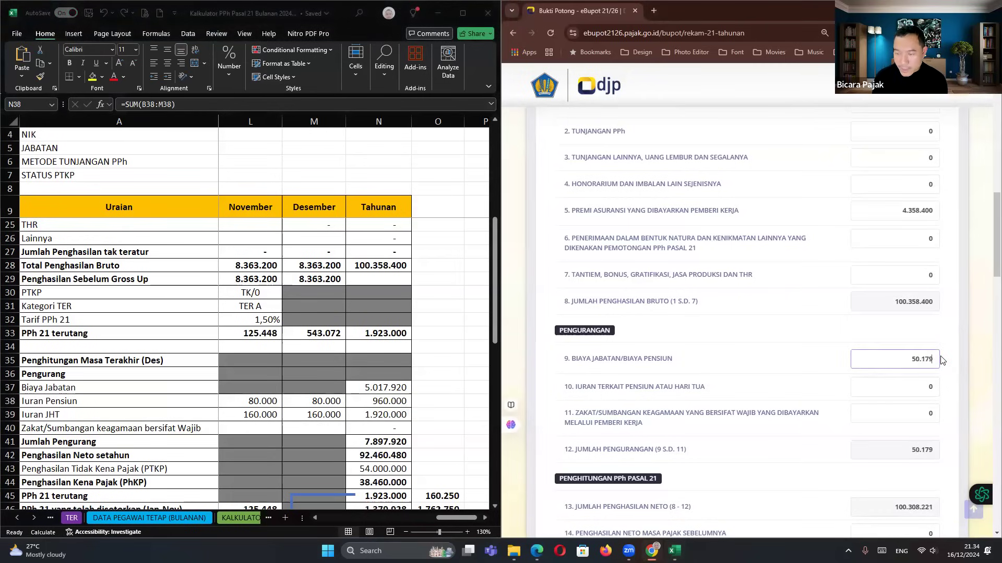
Sum the annual Iuran Pensiun and Iuran JHT in the calculator and enter 2.880.000 as item 10, Iuran Terkait Pensiun atau Hari Tua.
click(926, 381)
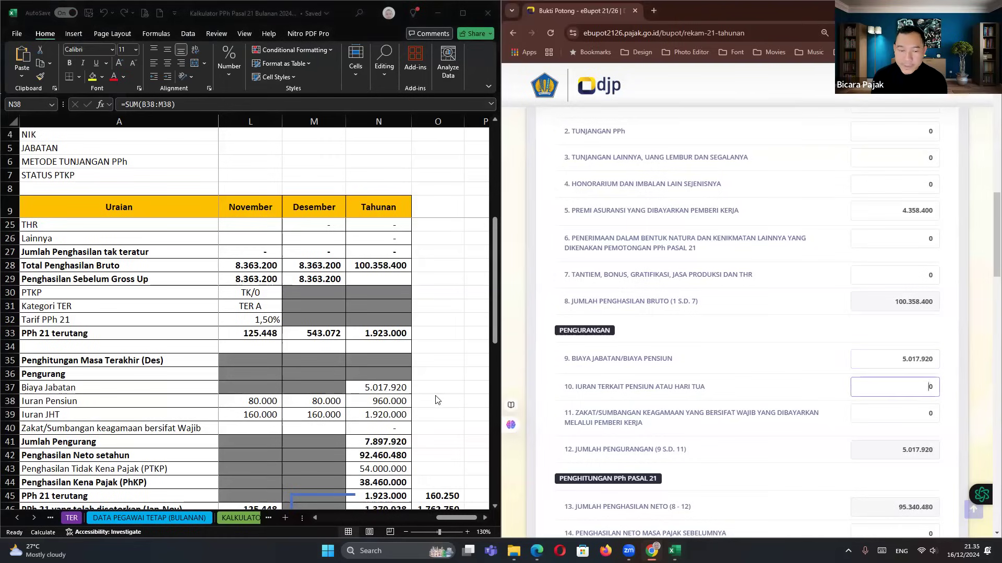
click(390, 400)
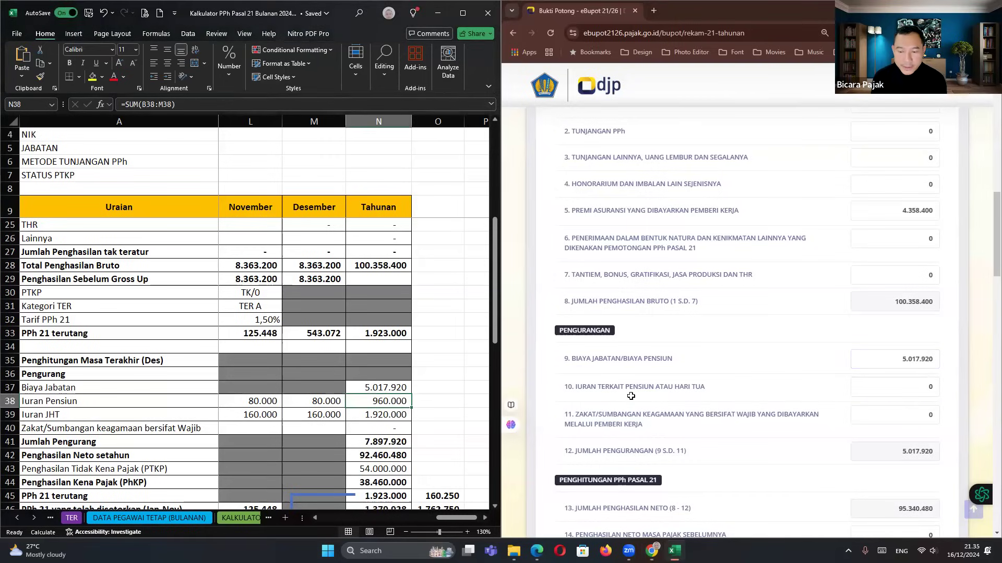
click(424, 402)
drag(388, 401, 386, 414)
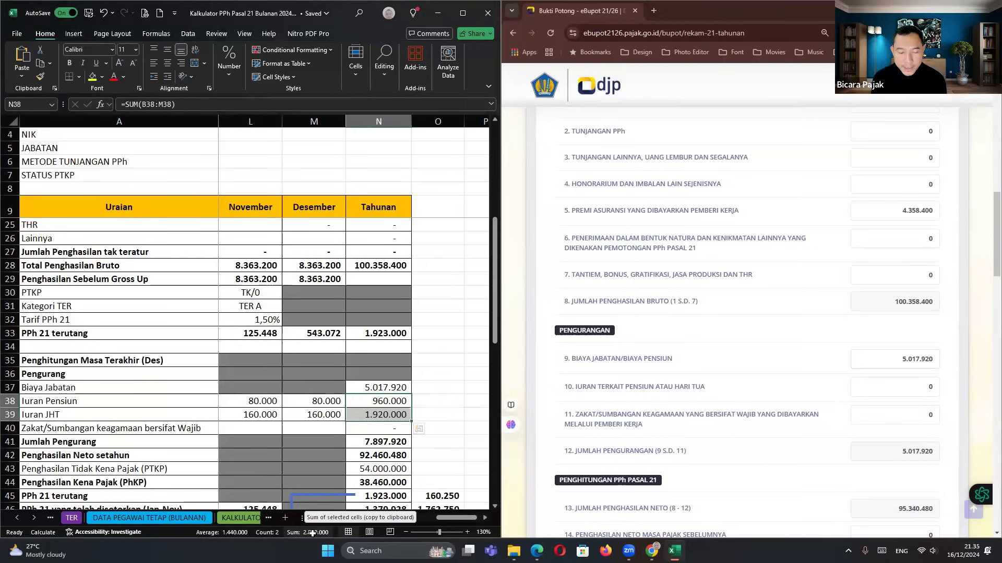
click(918, 392)
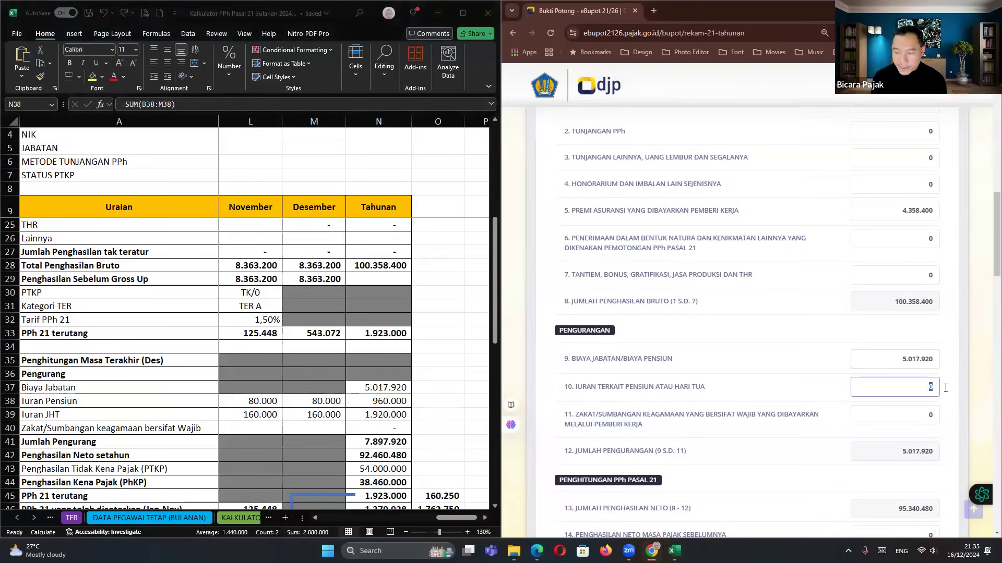
text(2.880.000)
click(820, 393)
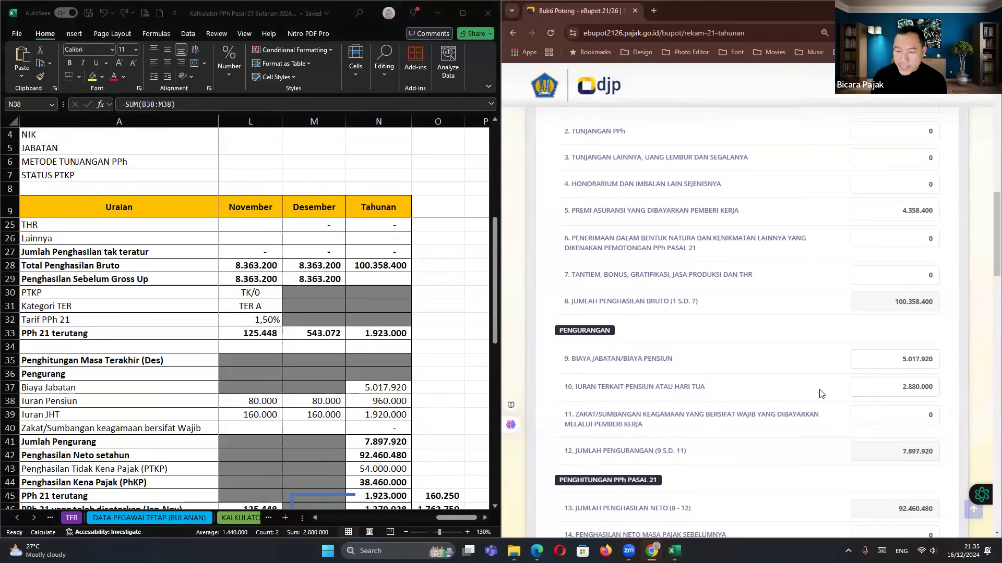
Compare the form's Jumlah Pengurangan with the calculator's Tahunan column and review the items under Penghitungan PPh Pasal 21.
scroll(731, 389, down, 1)
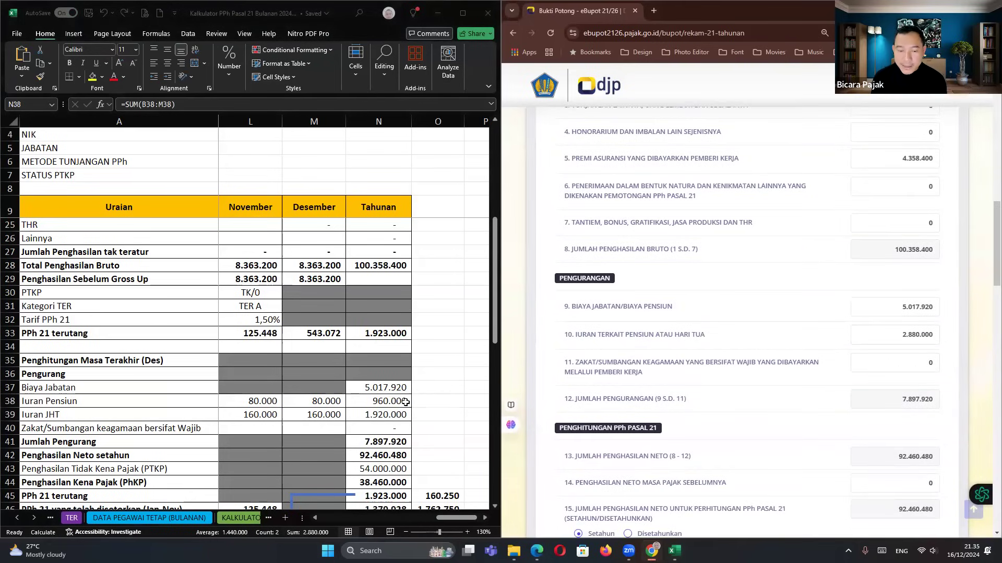
click(378, 405)
scroll(378, 405, down, 1)
scroll(378, 404, down, 1)
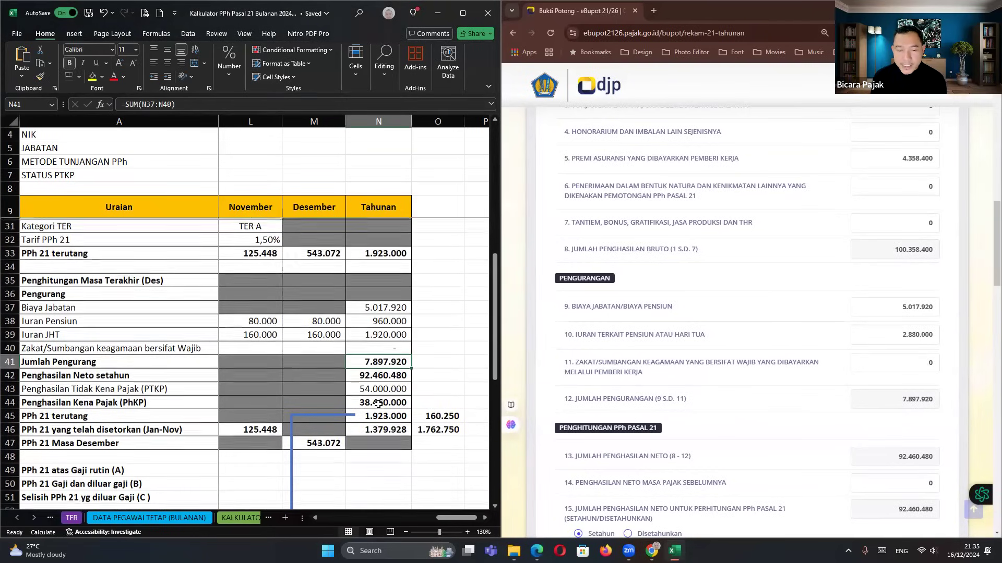
click(381, 365)
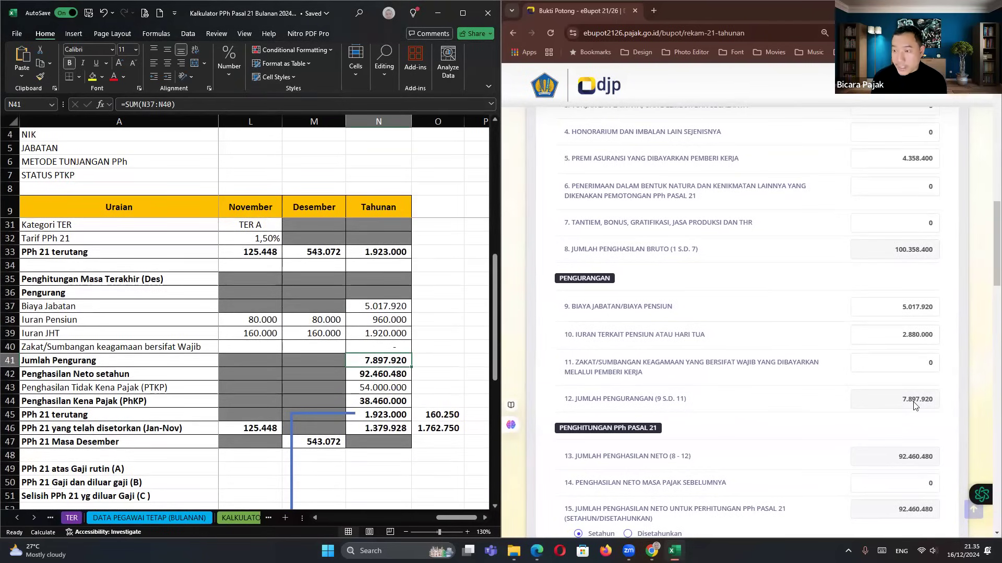
scroll(913, 405, down, 2)
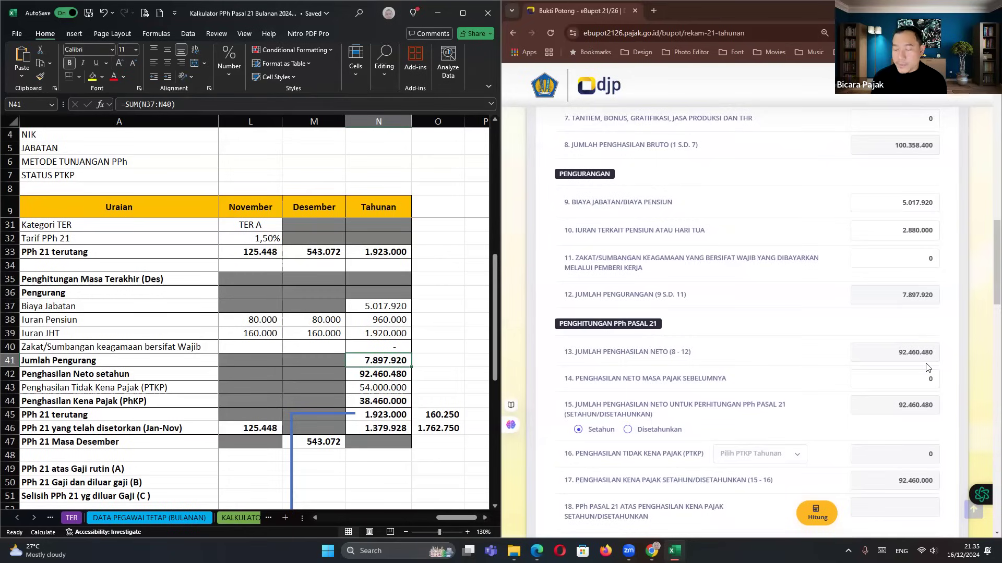
scroll(927, 367, down, 1)
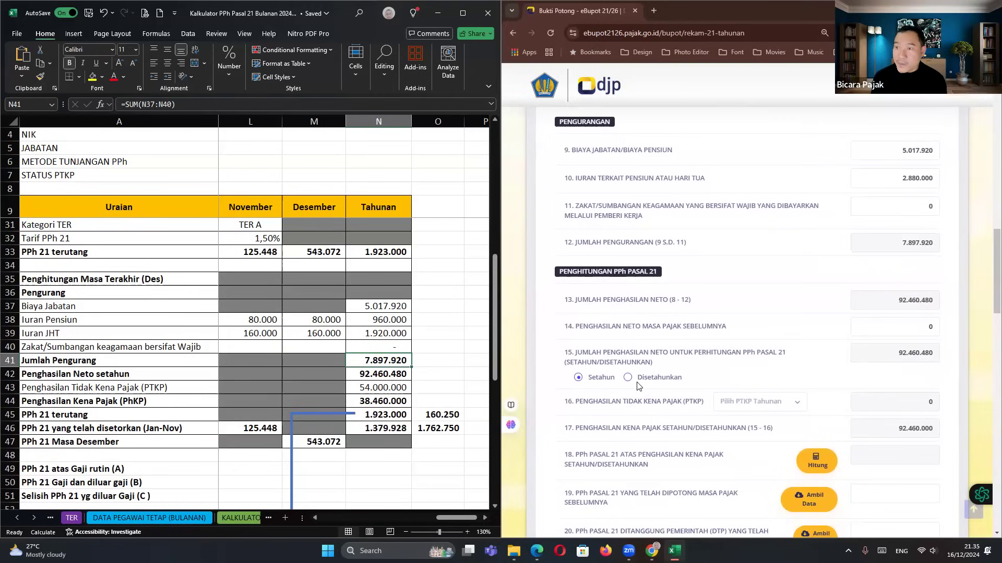
scroll(636, 386, down, 1)
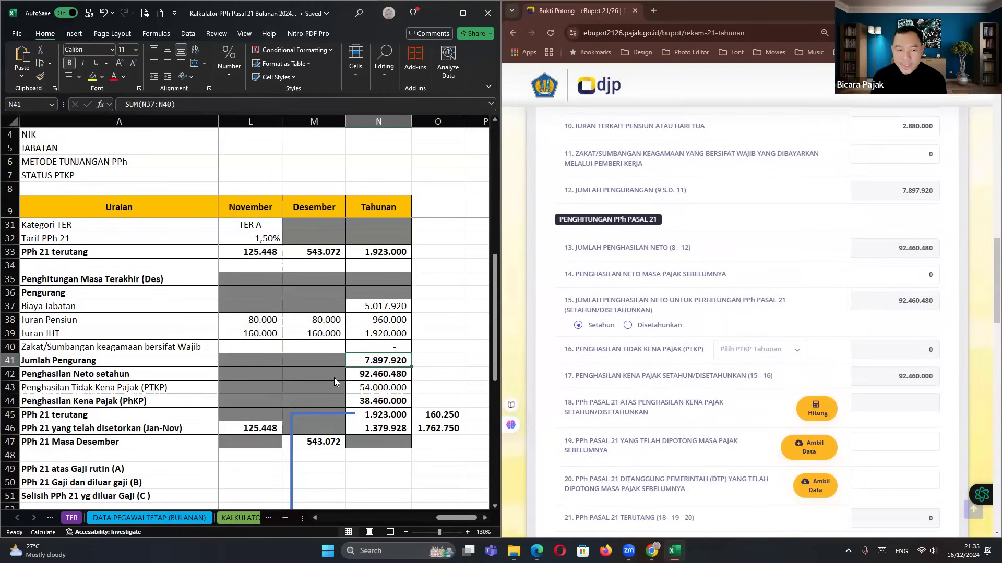
Check the annual PTKP in the calculator and select (TK/0) 54000000 for item 16, Penghasilan Tidak Kena Pajak.
click(377, 390)
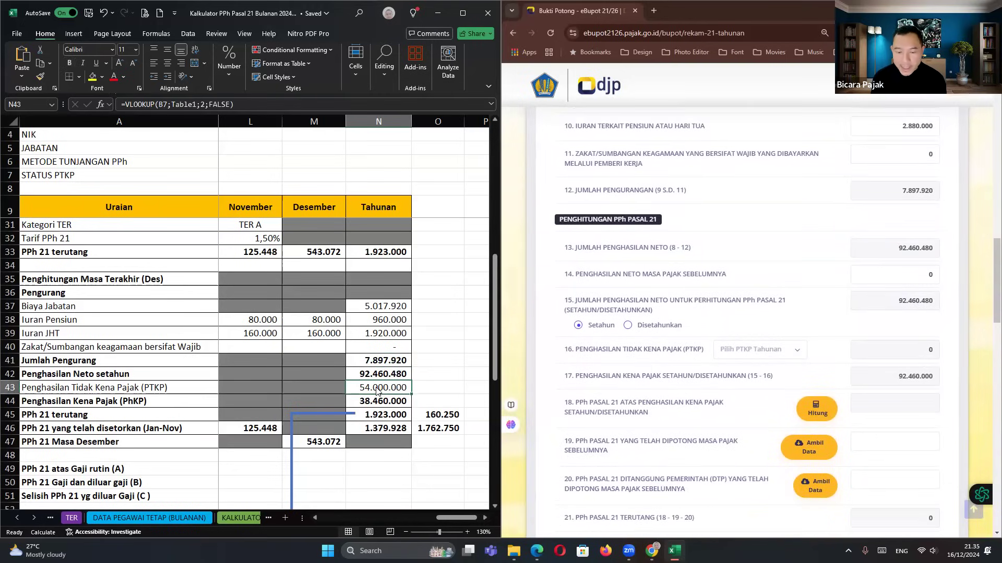
click(745, 356)
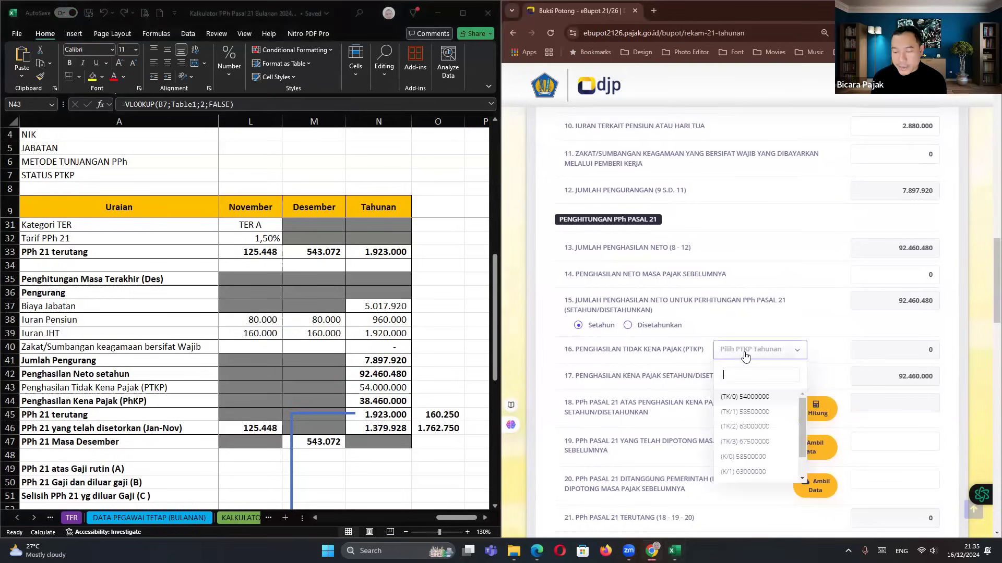
click(741, 397)
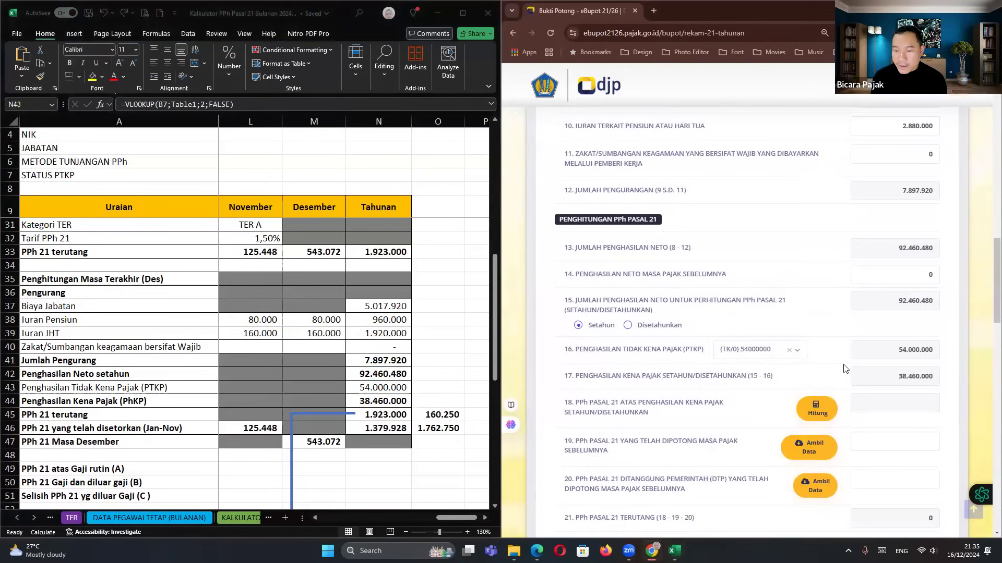
scroll(843, 368, down, 2)
click(388, 386)
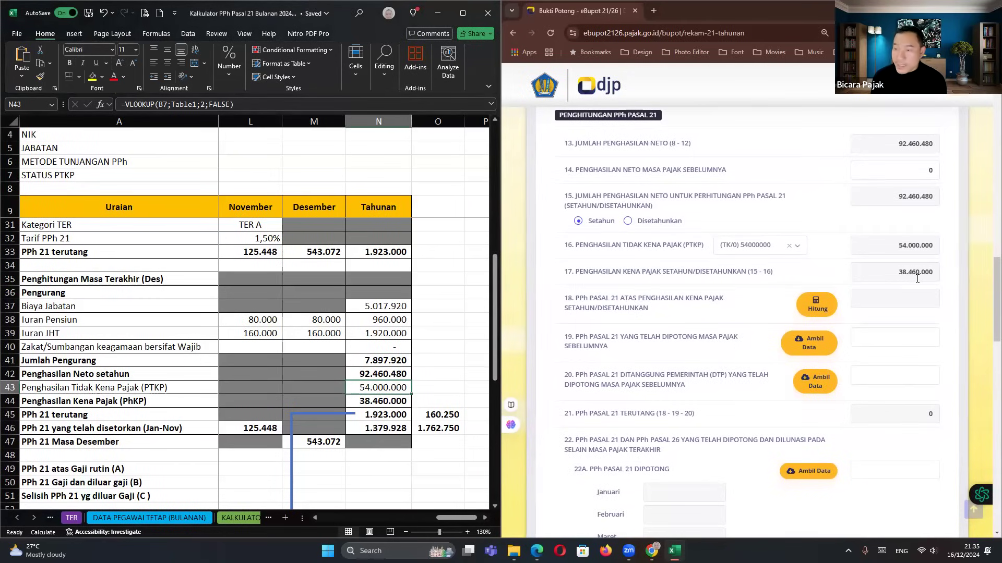
scroll(919, 280, down, 1)
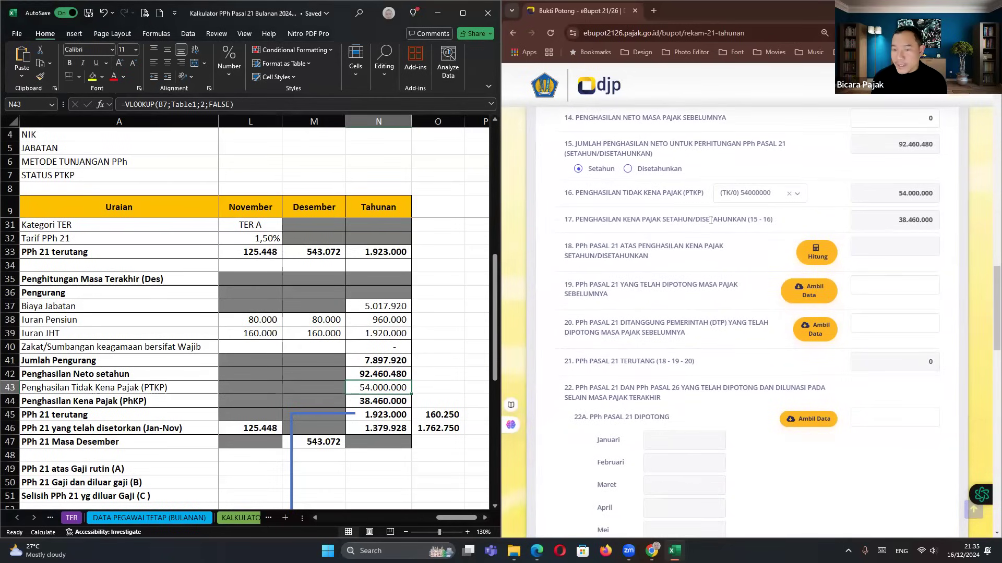
Calculate item 18, PPh Pasal 21 atas Penghasilan Kena Pajak, and compare it with the calculator's annual PPh 21 terutang.
click(816, 259)
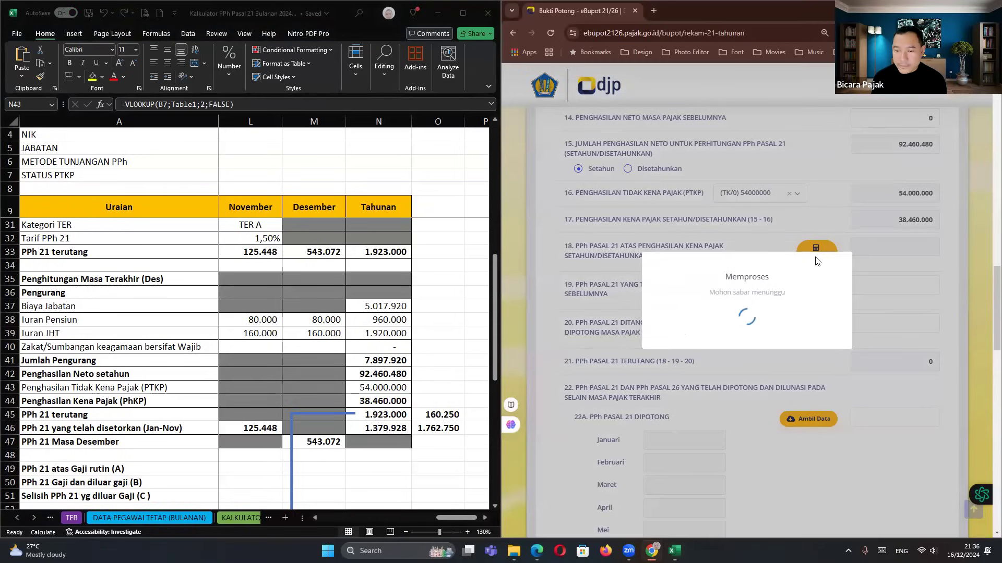
scroll(817, 261, down, 2)
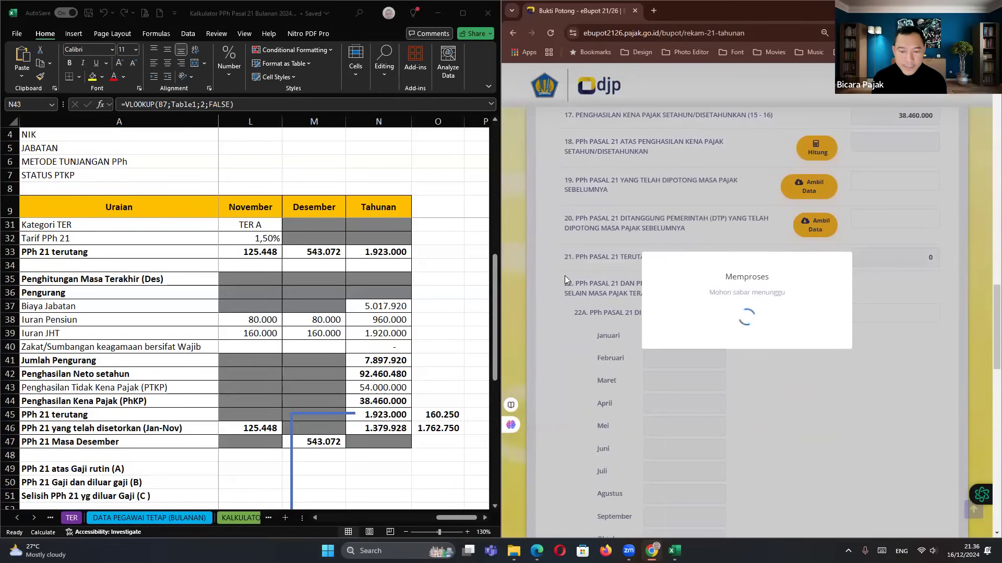
scroll(892, 212, up, 1)
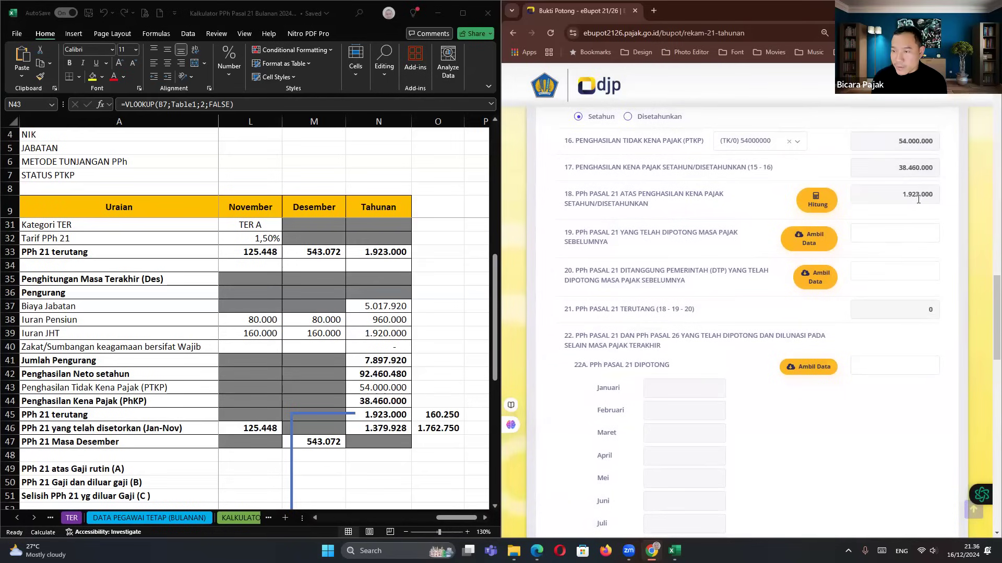
scroll(417, 400, down, 2)
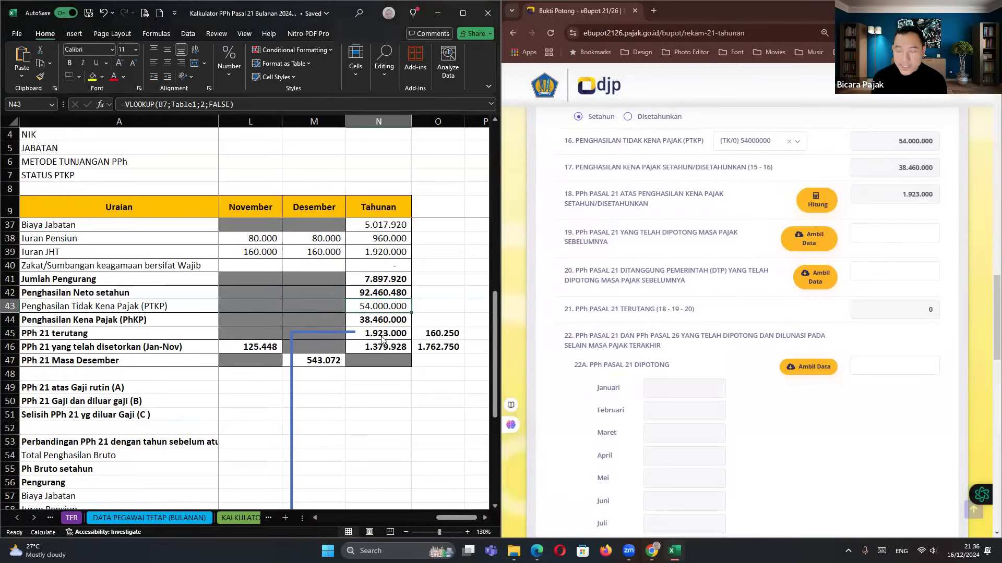
Review the calculator's PPh 21 yang telah disetorkan (Jan-Nov) row from January through the Tahunan total.
click(399, 390)
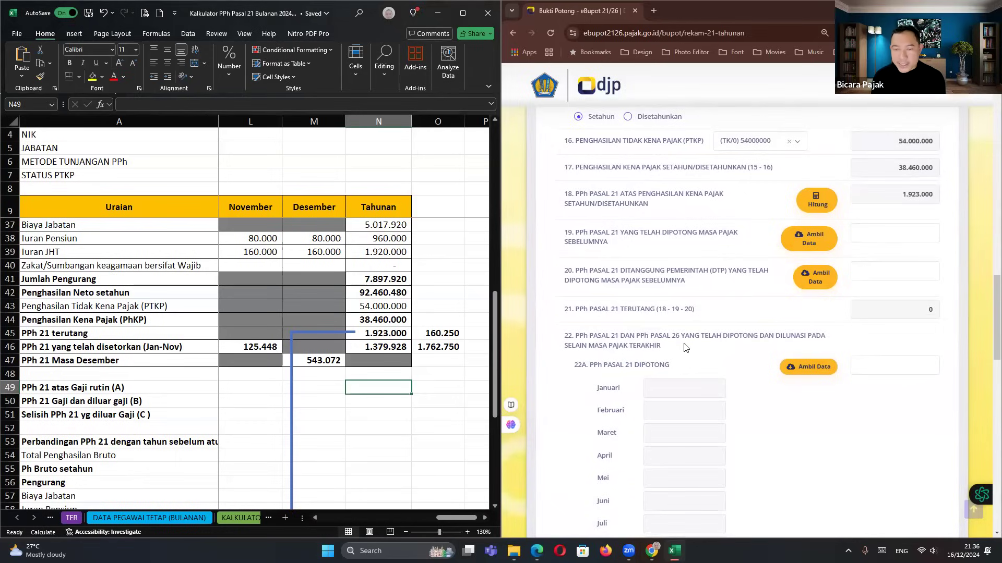
click(332, 361)
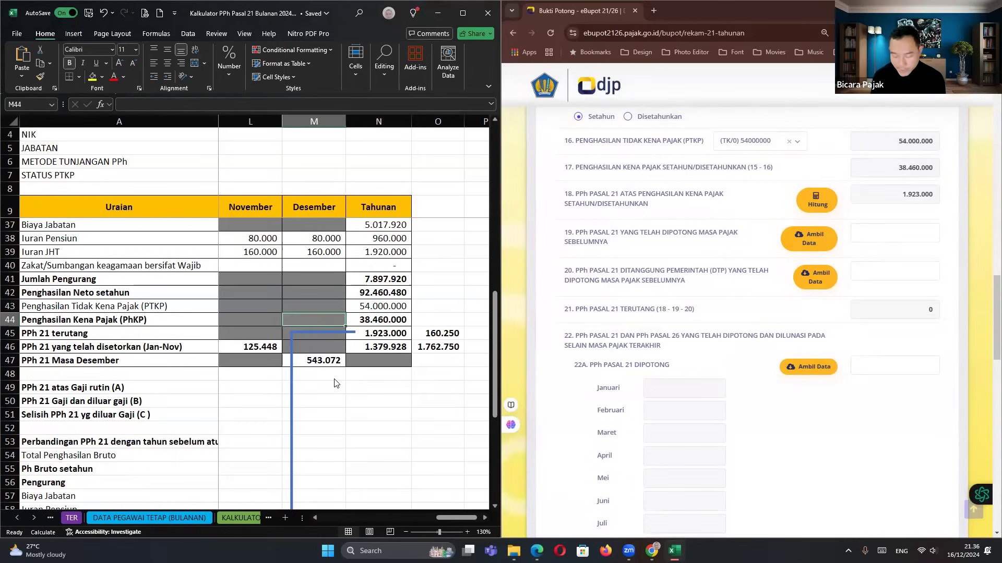
key(Up)
key(Up)
key(Up)
key(Left)
key(Left)
key(Left)
key(Left)
key(Left)
key(Left)
key(Left)
key(Left)
key(Left)
key(Left)
key(Left)
key(Left)
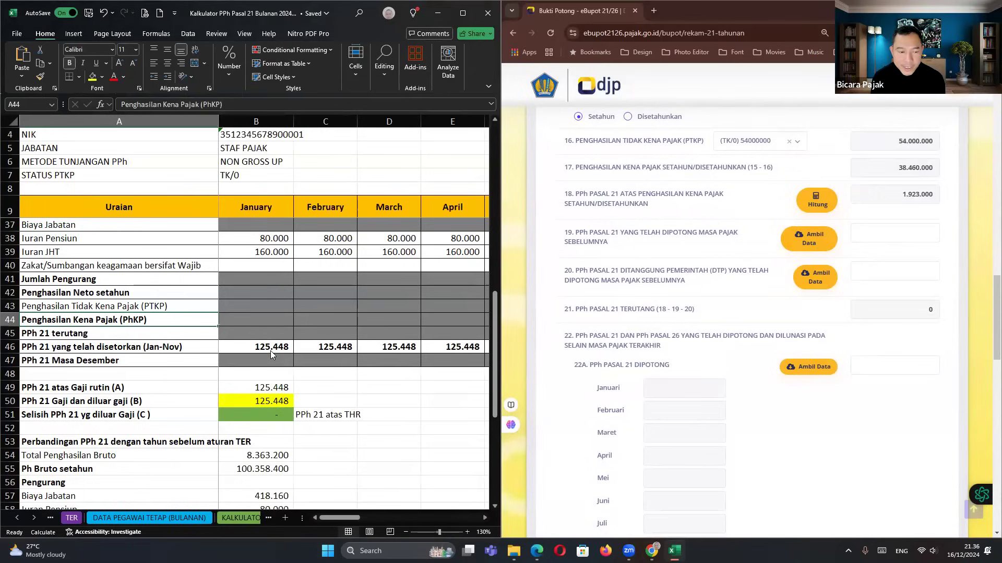
click(268, 349)
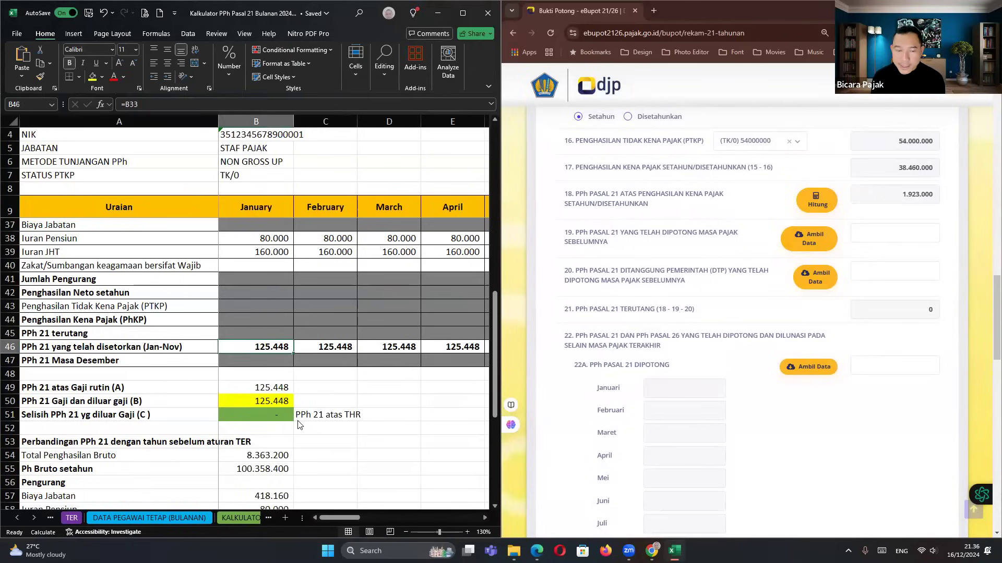
key(Right)
key(Right)
key(Right)
key(Right)
key(Right)
key(Right)
key(Right)
key(Right)
key(Right)
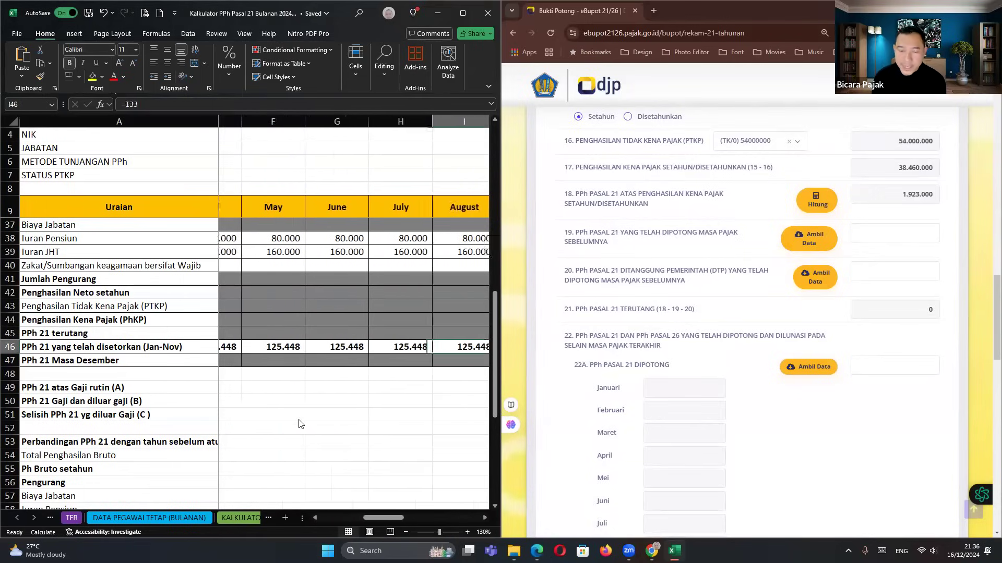
key(Right)
key(Right)
key(Right)
key(Right)
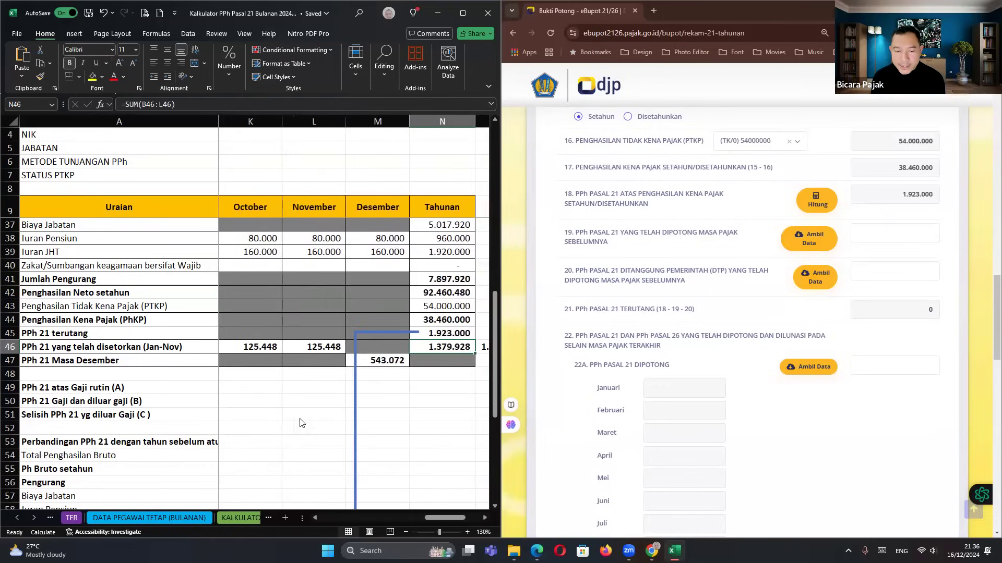
key(Left)
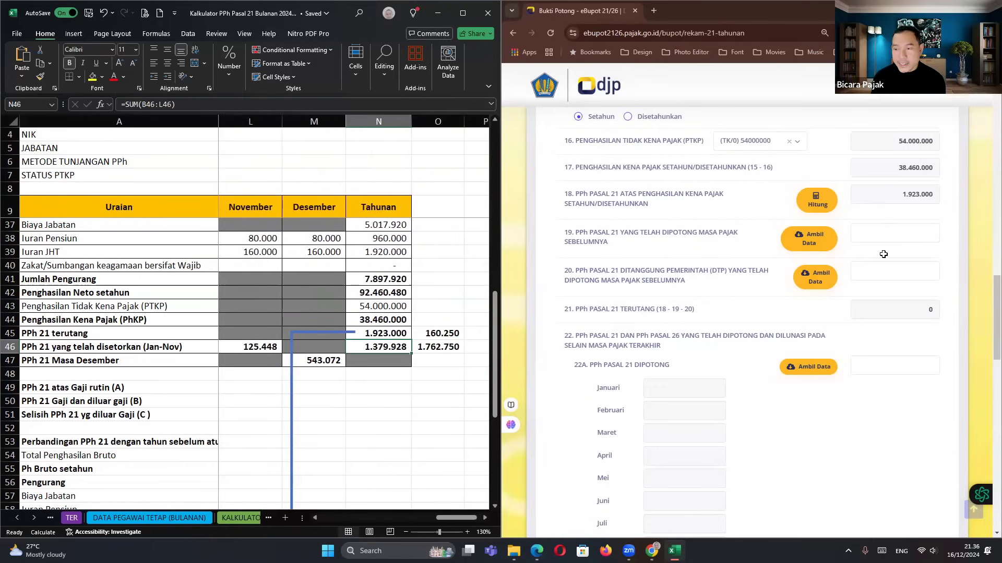
Enter 1.379.928 as item 19, PPh Pasal 21 yang Telah Dipotong Masa Pajak Sebelumnya, and 0 as item 20, DTP.
click(899, 236)
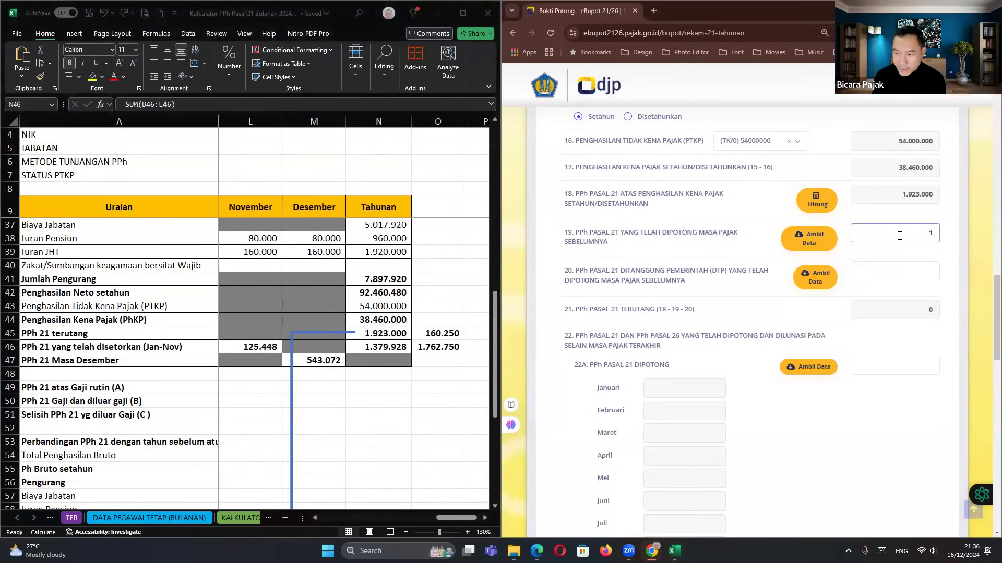
text(1.379.928)
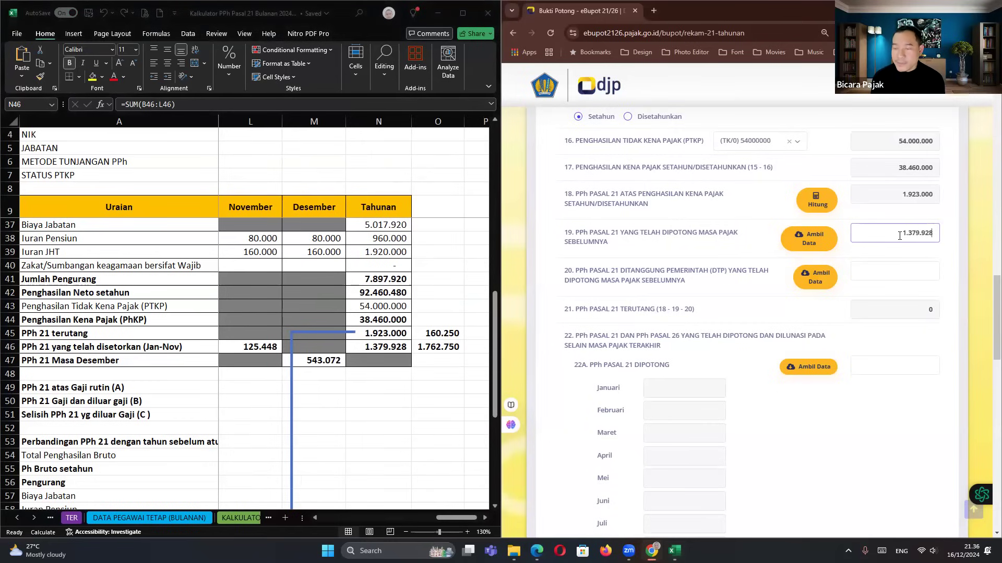
click(886, 273)
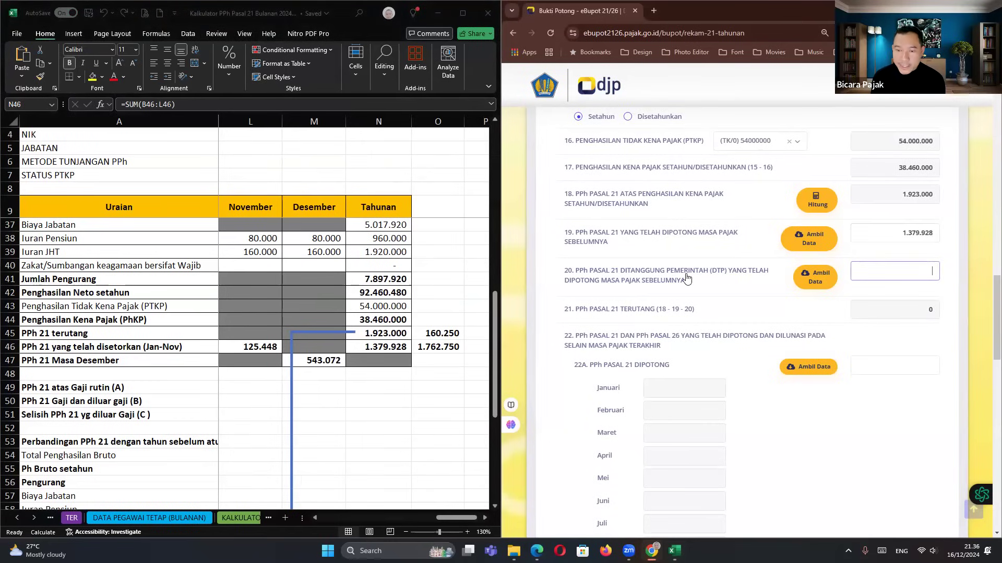
click(899, 302)
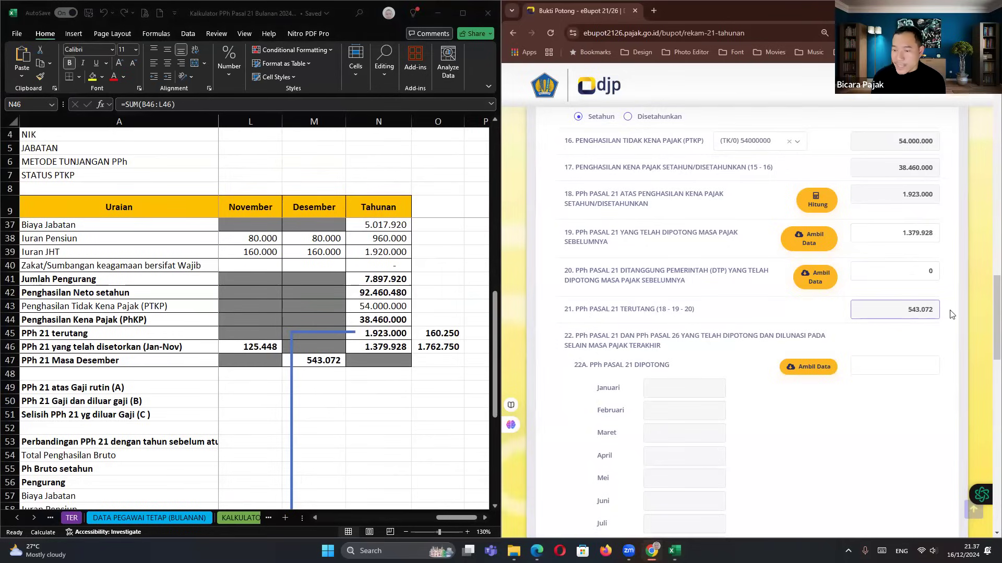
Set item 22A, PPh Pasal 21 Dipotong, and item 22B, PPh Pasal 21 Ditanggung Pemerintah (DTP), to 0.
scroll(896, 281, down, 2)
click(897, 260)
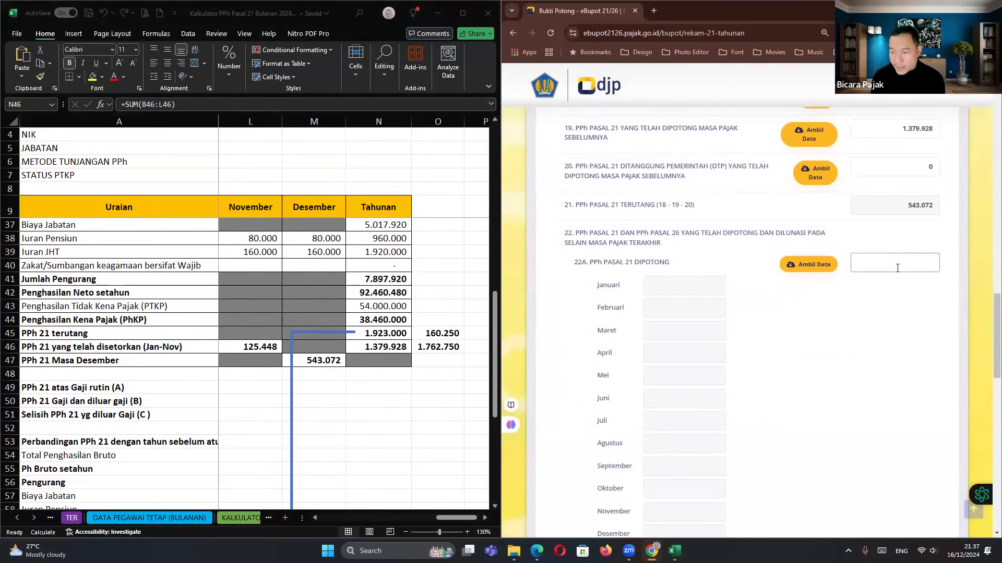
click(899, 311)
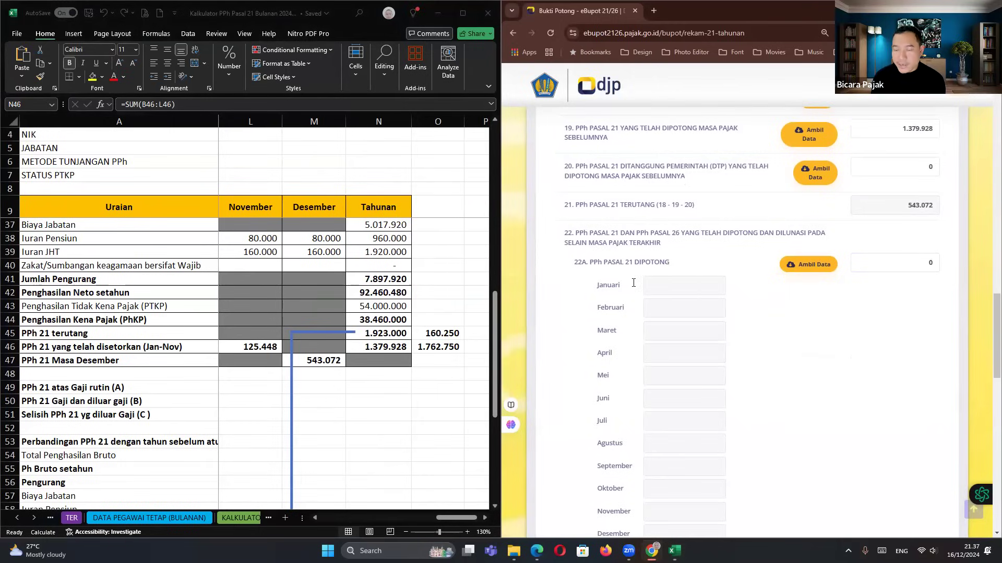
scroll(633, 283, down, 5)
scroll(657, 290, up, 5)
scroll(699, 308, down, 5)
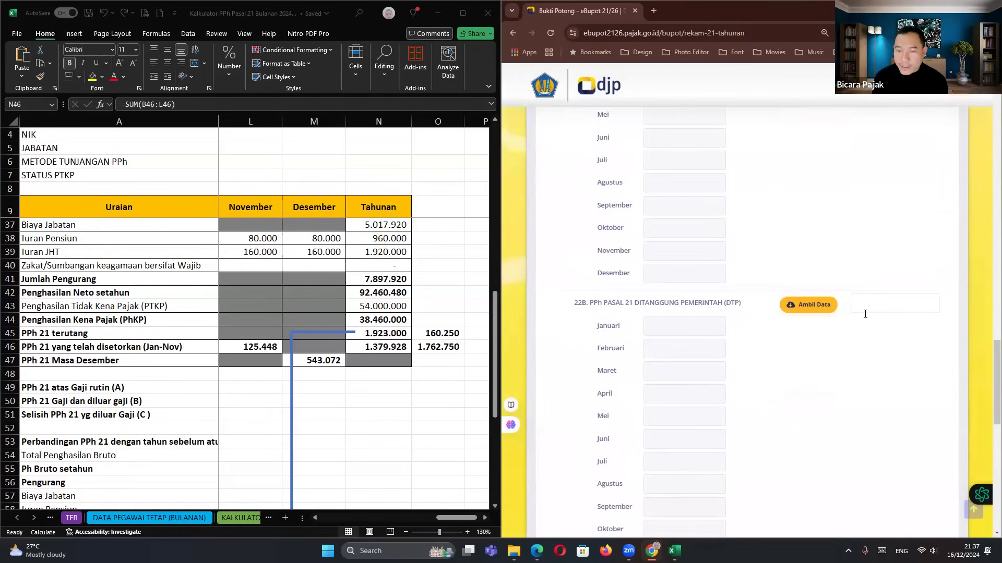
click(864, 314)
scroll(865, 318, down, 7)
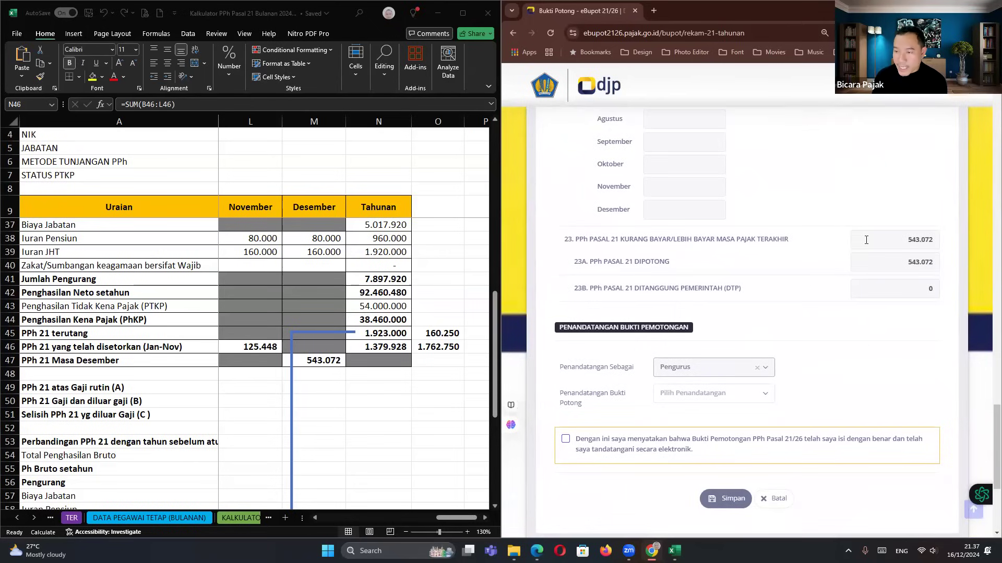
Compare items 23 and 23A, the last tax period's PPh 21, with PPh 21 Masa Desember and its formula in the calculator.
click(897, 241)
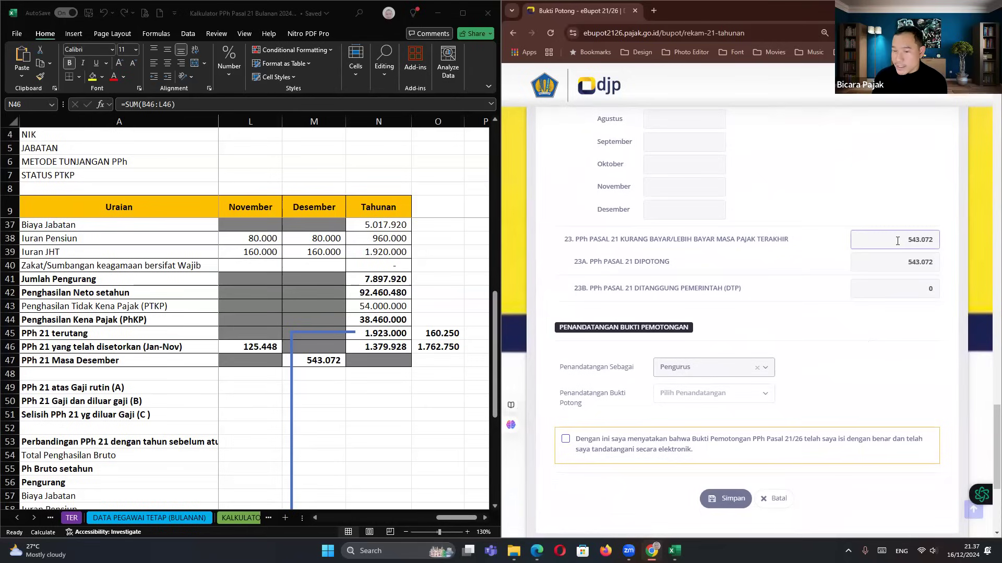
click(647, 263)
click(652, 263)
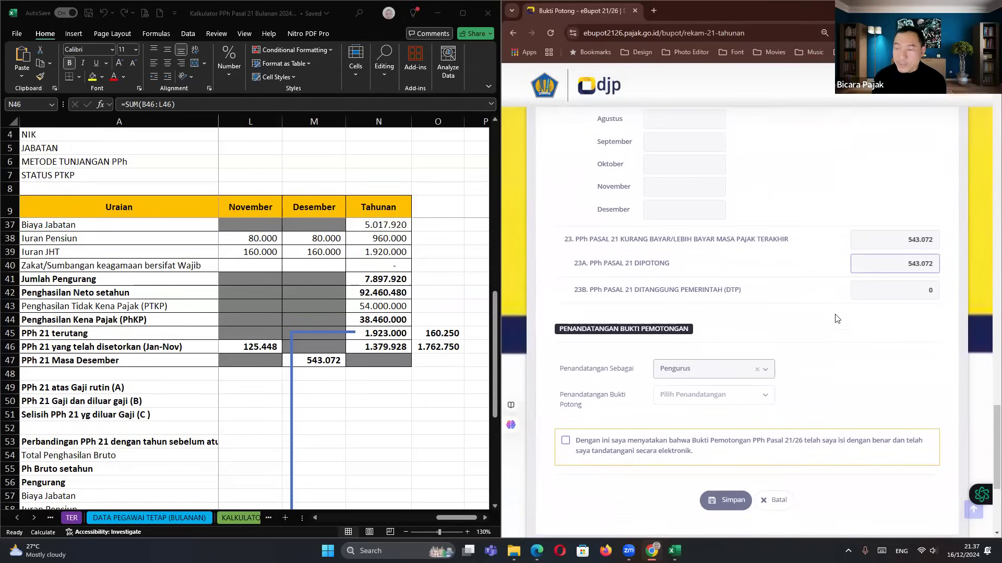
scroll(307, 359, up, 3)
scroll(310, 354, up, 4)
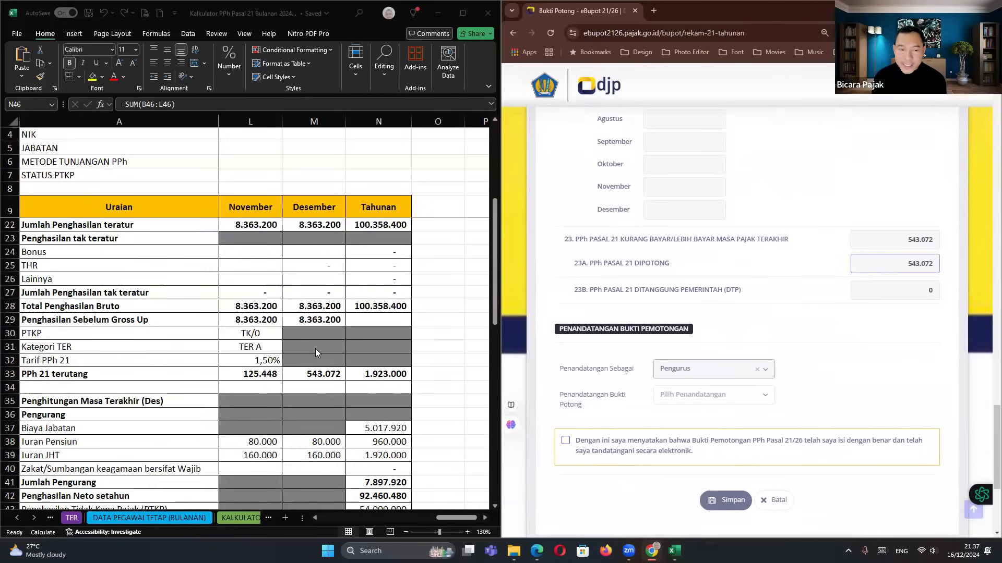
scroll(314, 313, up, 2)
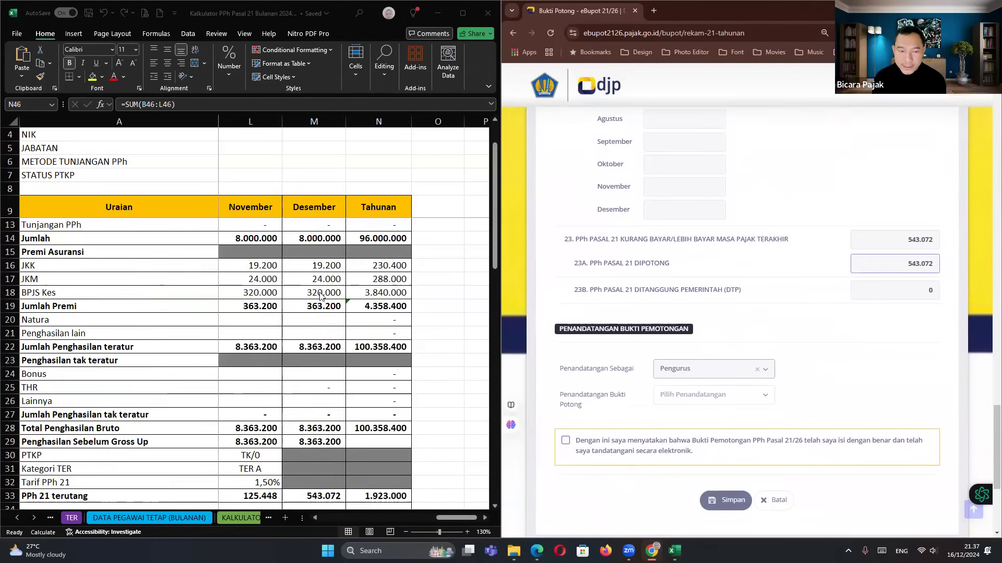
click(312, 278)
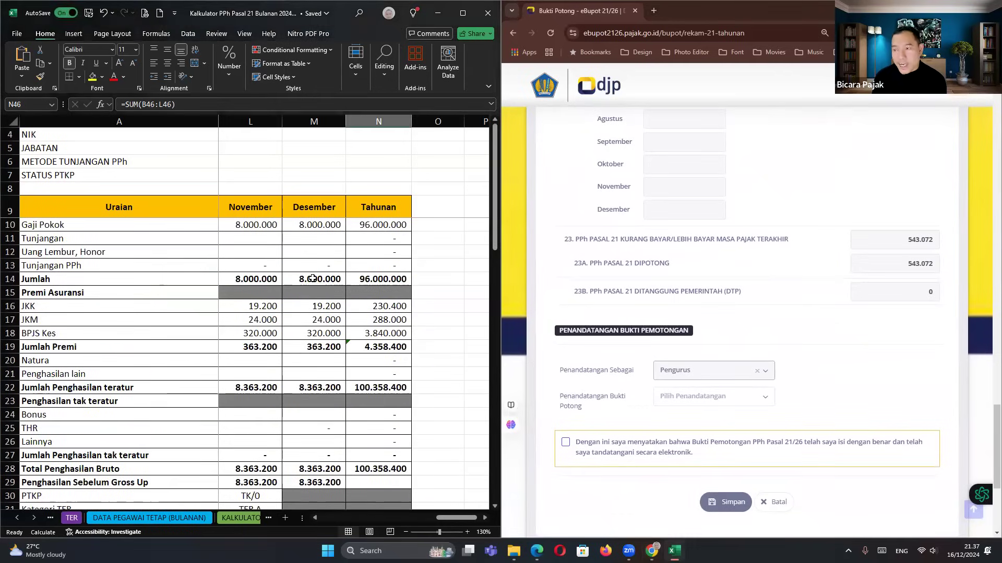
scroll(312, 279, down, 8)
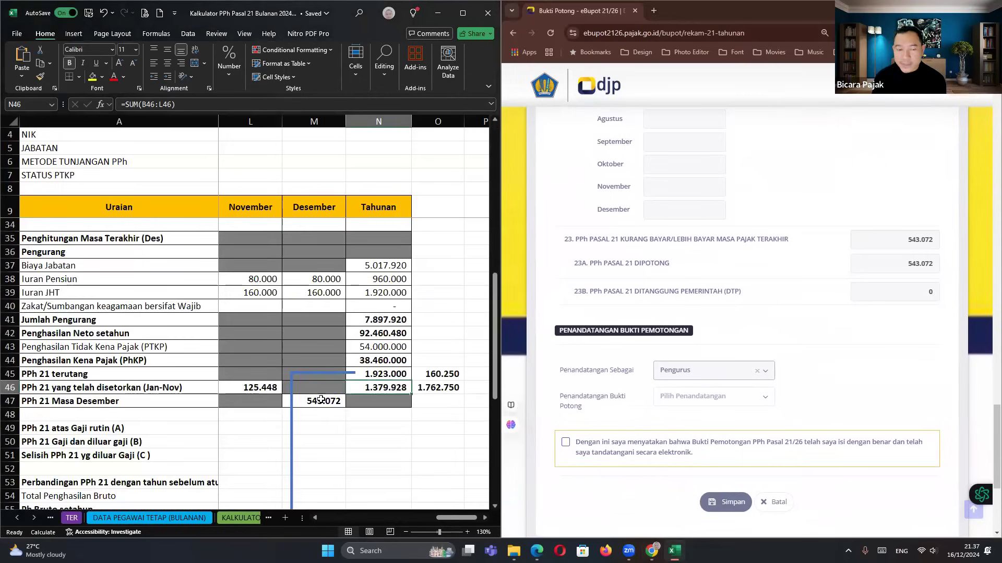
click(321, 401)
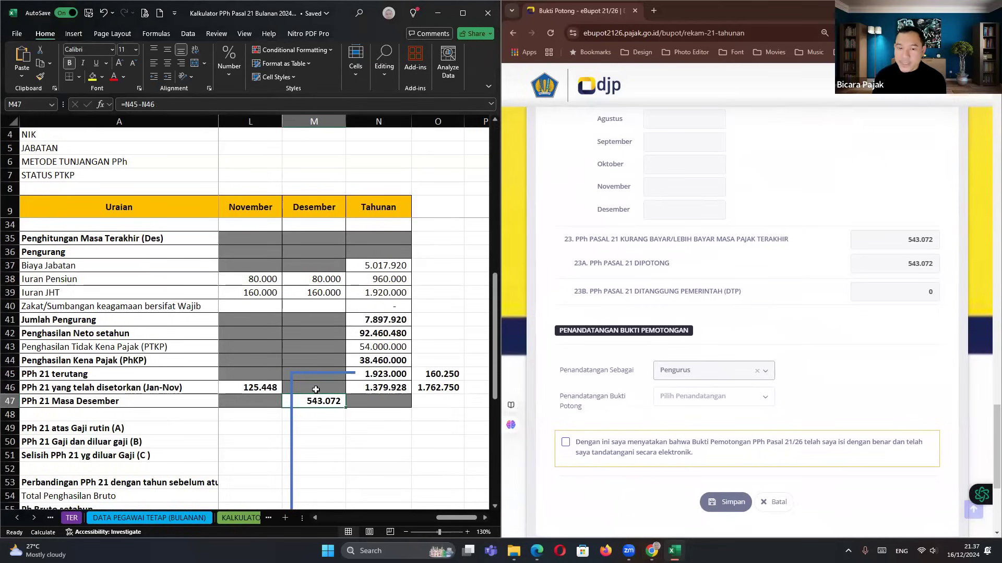
click(316, 389)
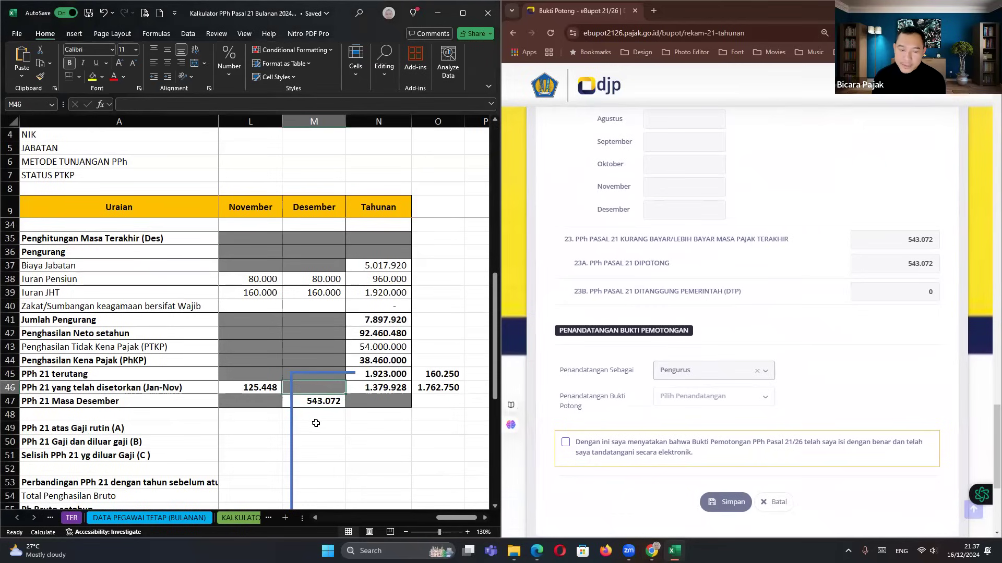
key(Left)
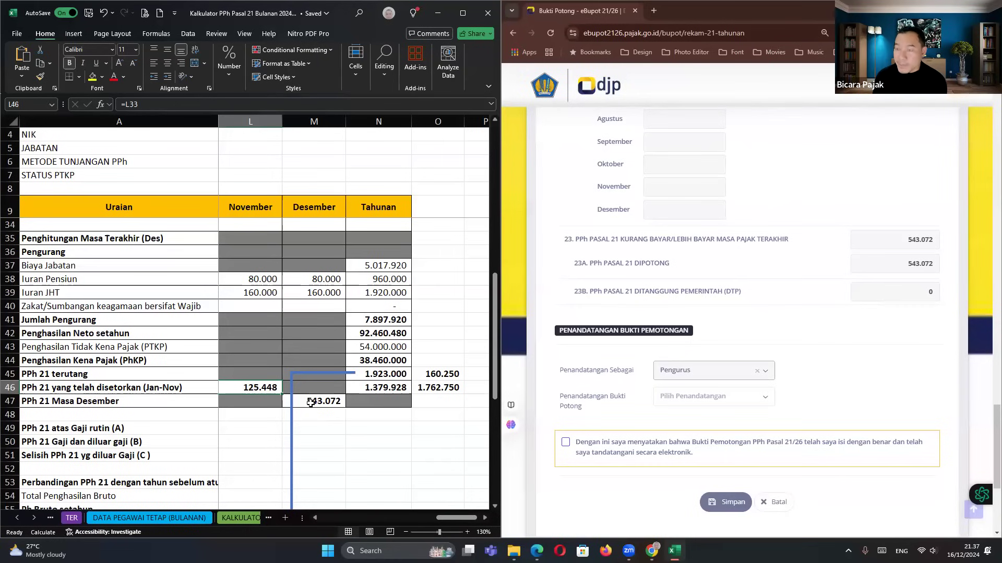
Enter a bonus of 10.000.000 for October under Penghasilan tak teratur in the calculator.
scroll(914, 299, up, 10)
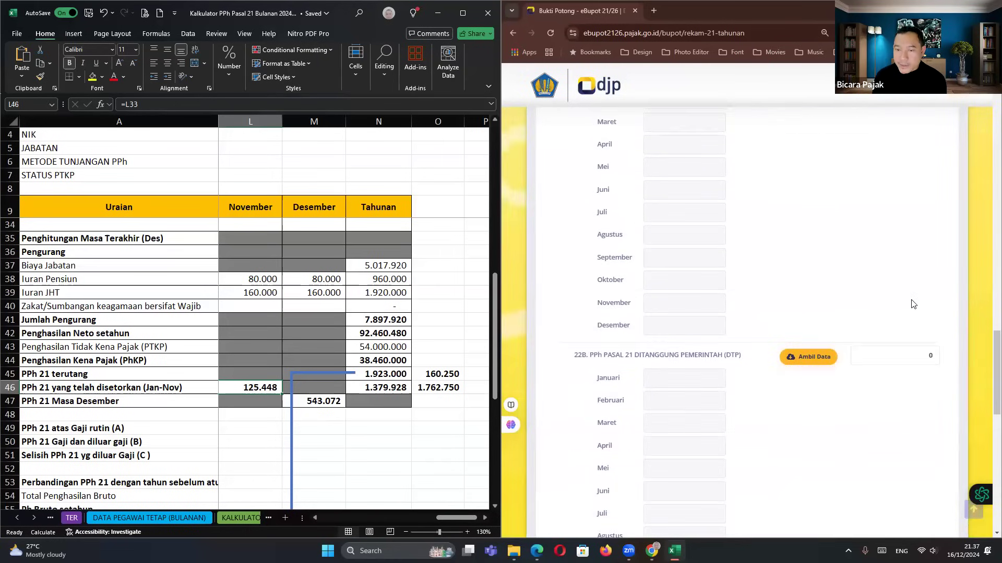
scroll(780, 312, down, 1)
click(437, 374)
key(Left)
key(Left)
key(Left)
key(Left)
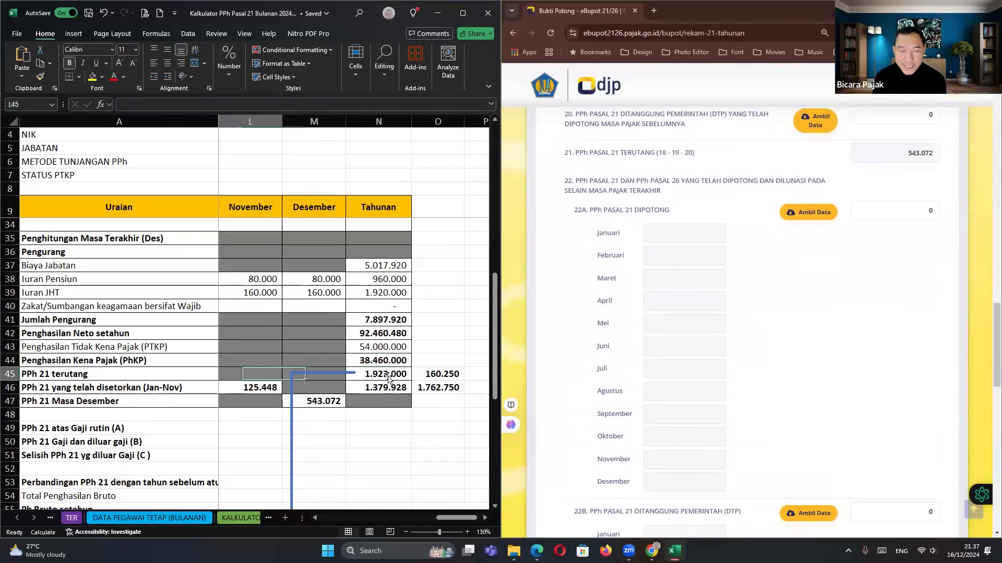
key(Left)
scroll(307, 353, up, 7)
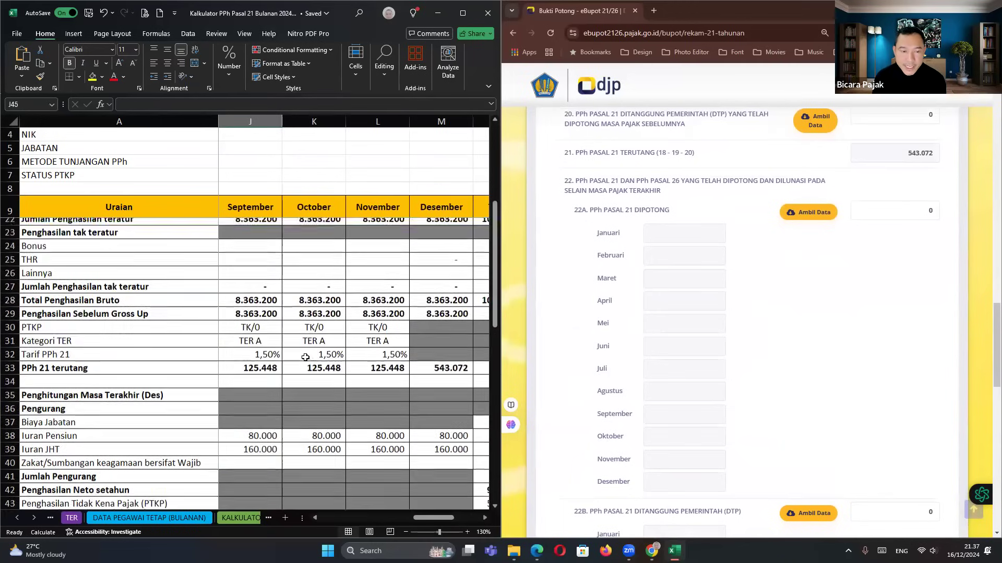
scroll(294, 334, up, 1)
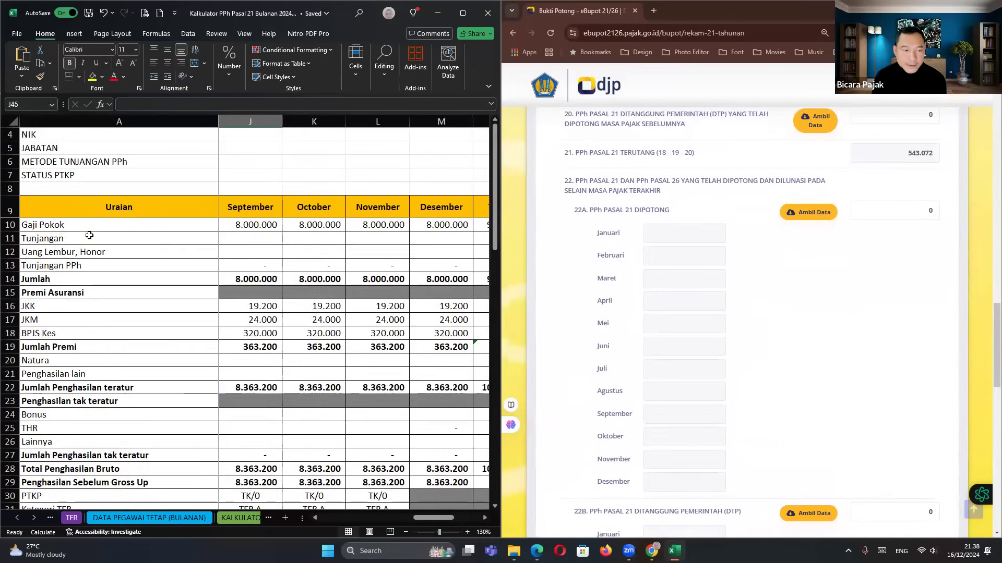
click(308, 416)
text(10)
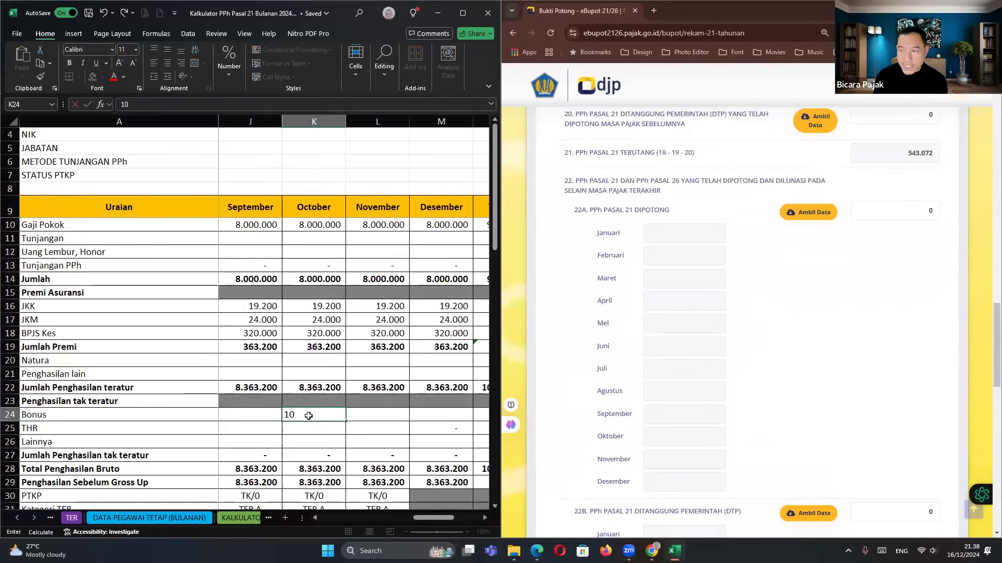
text(000000)
key(Return)
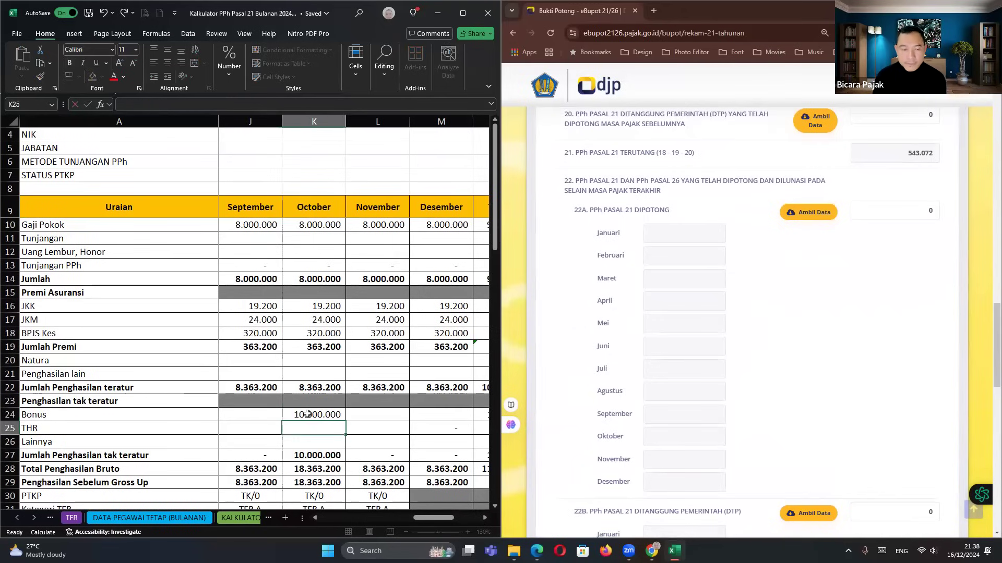
Check the calculator's recalculated PPh 21 Masa Desember and the Tahunan PPh 21 totals.
scroll(296, 405, down, 7)
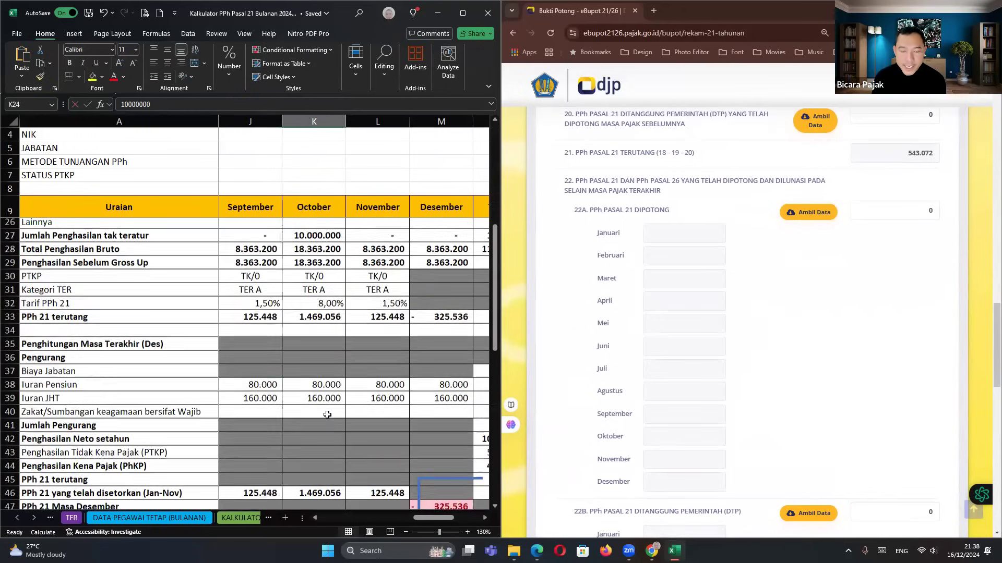
click(441, 442)
key(Right)
key(Right)
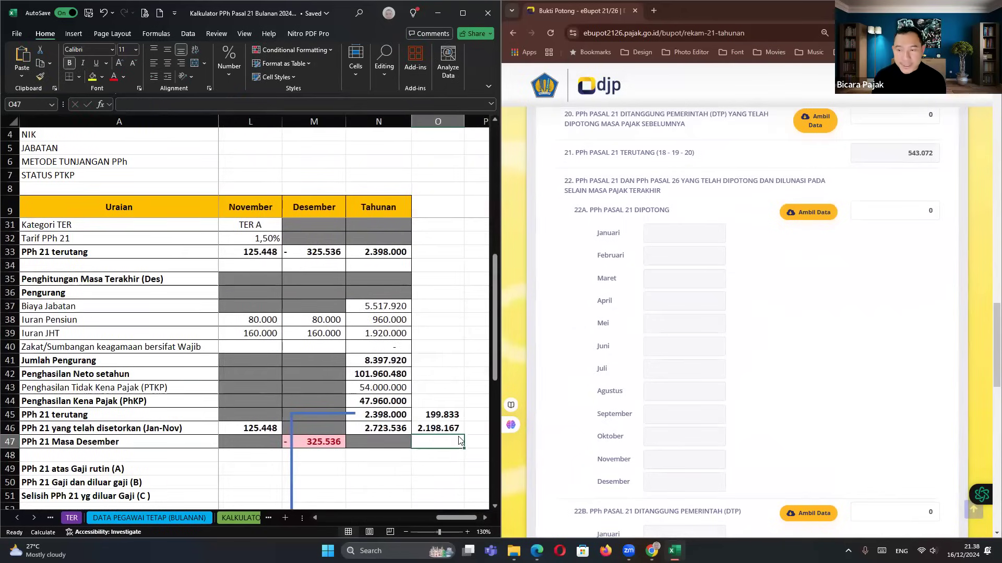
Set item 7, Tantiem, Bonus, Gratifikasi, Jasa Produksi dan THR, to 10.000.000 in the eBupot form.
scroll(844, 361, up, 8)
scroll(843, 361, up, 1)
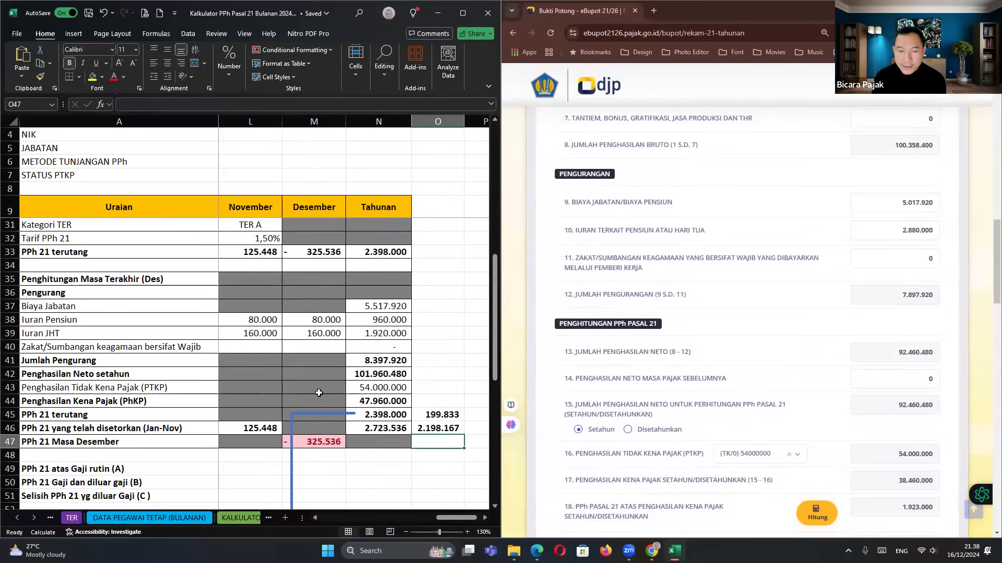
scroll(318, 393, up, 4)
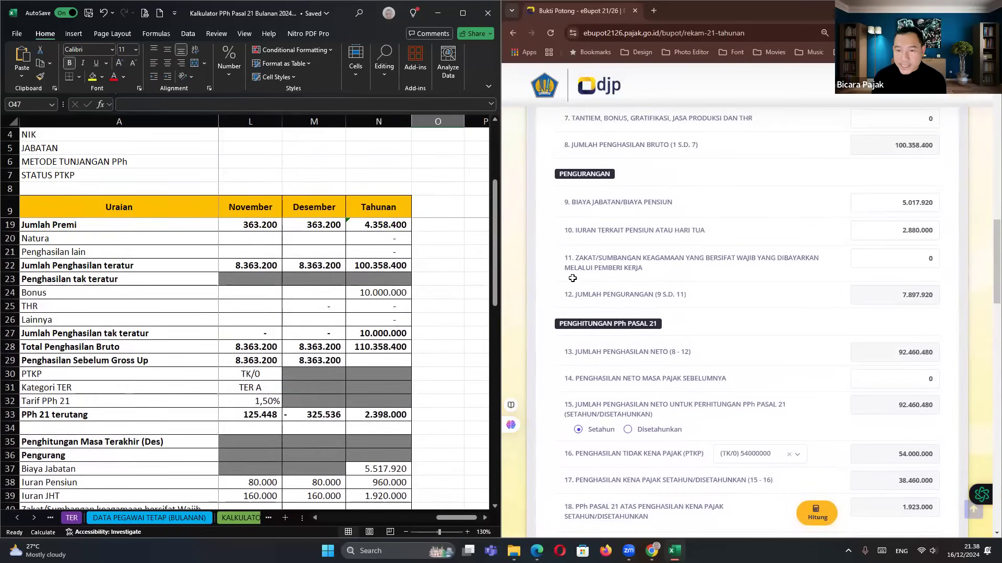
scroll(572, 278, up, 5)
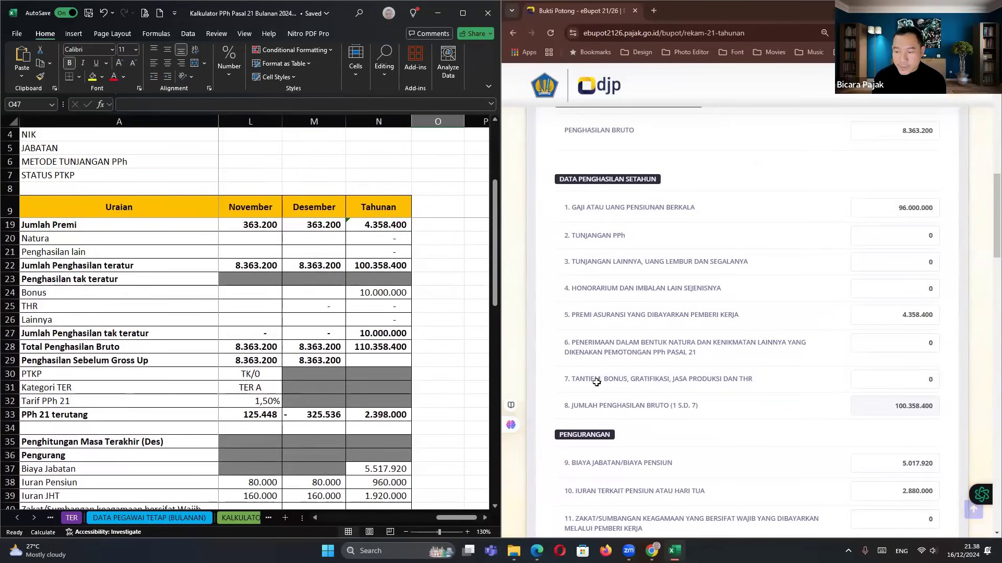
click(900, 382)
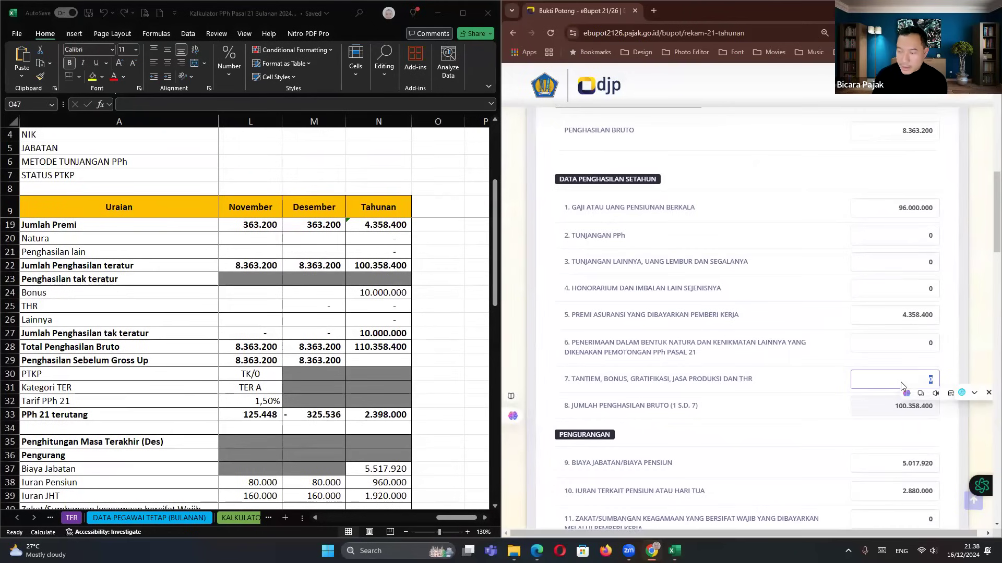
text(10.000.000)
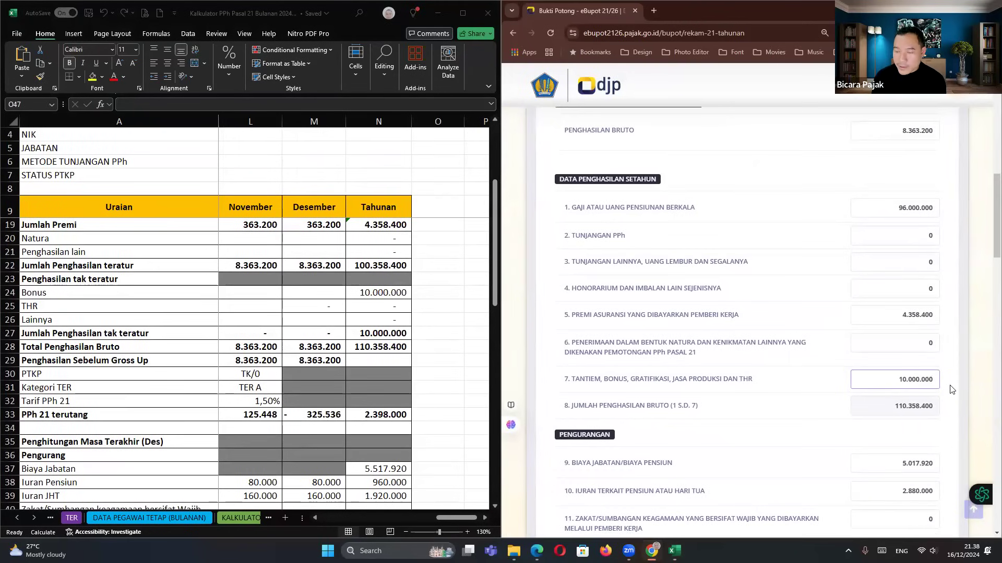
Recalculate item 18, PPh Pasal 21 atas Penghasilan Kena Pajak Setahun/Disetahunkan.
scroll(907, 397, down, 10)
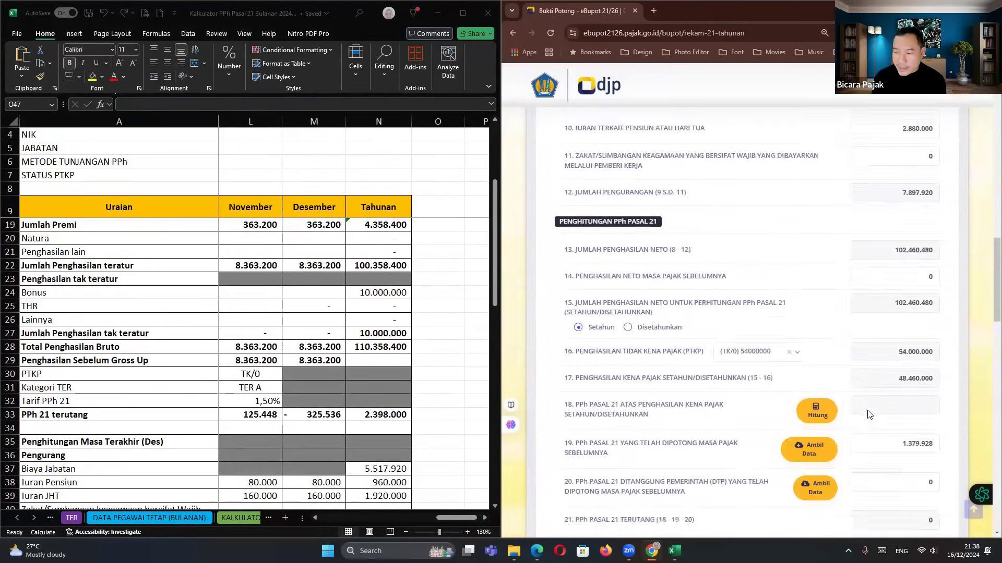
scroll(864, 410, down, 15)
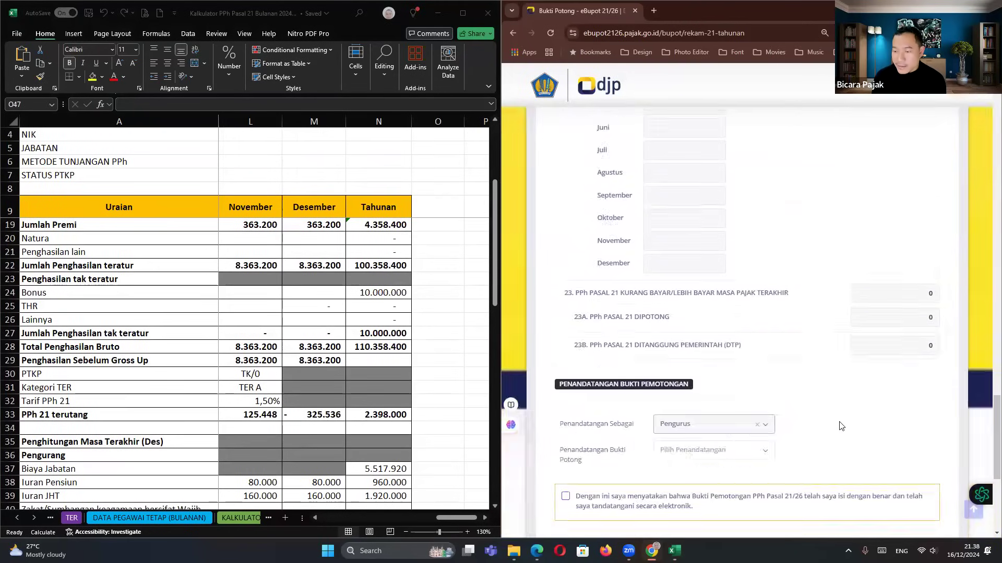
scroll(840, 426, up, 15)
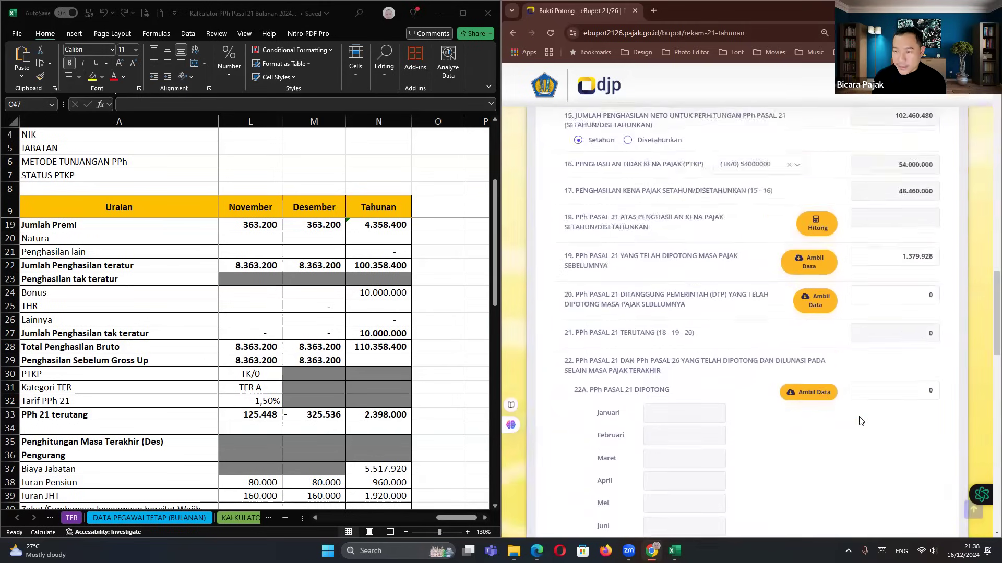
click(827, 345)
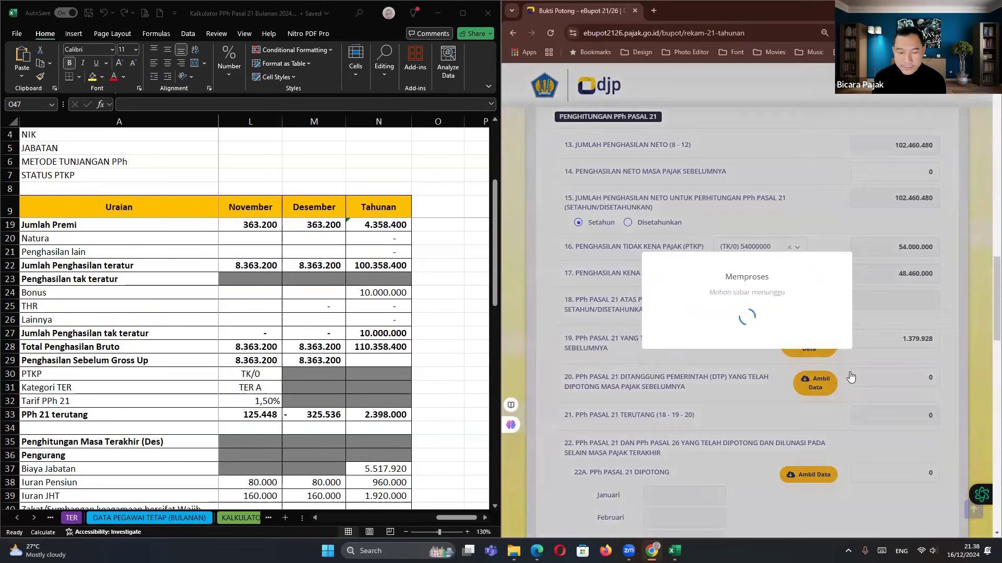
Compare items 21 and 23 of the form with the calculator's PPh 21 Masa Desember and PPh 21 yang telah disetorkan.
scroll(850, 373, down, 7)
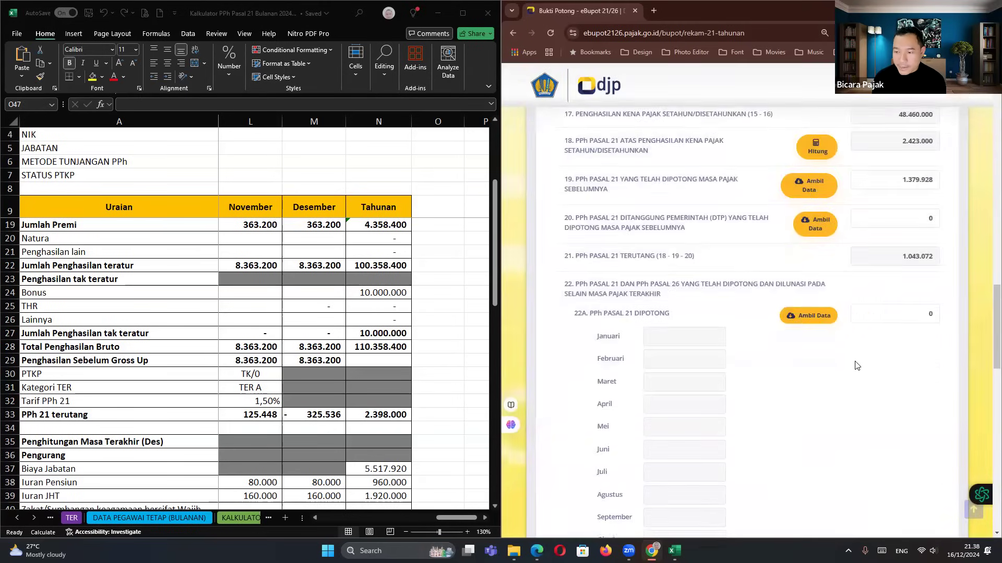
scroll(845, 371, down, 7)
scroll(844, 376, up, 8)
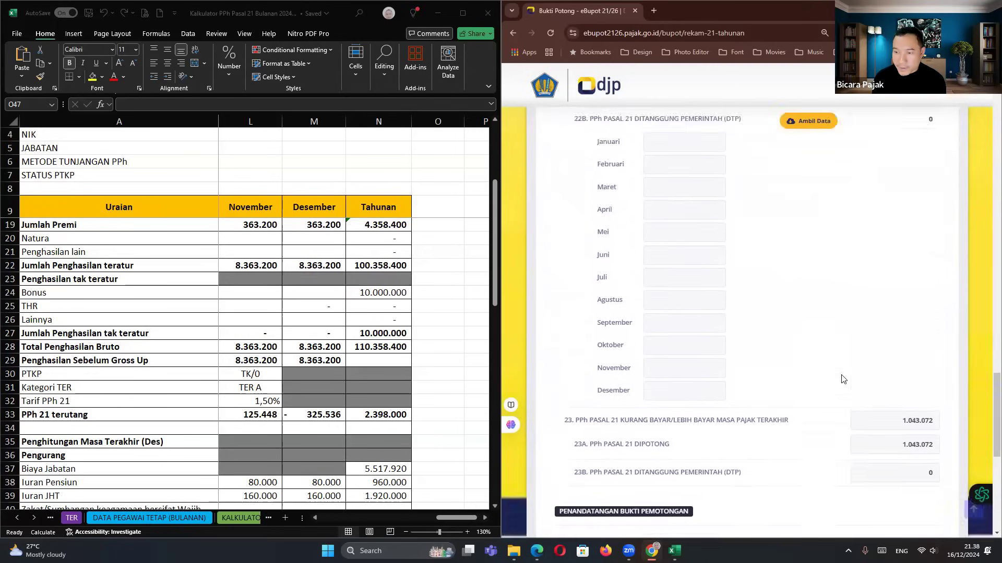
click(444, 454)
scroll(444, 454, down, 5)
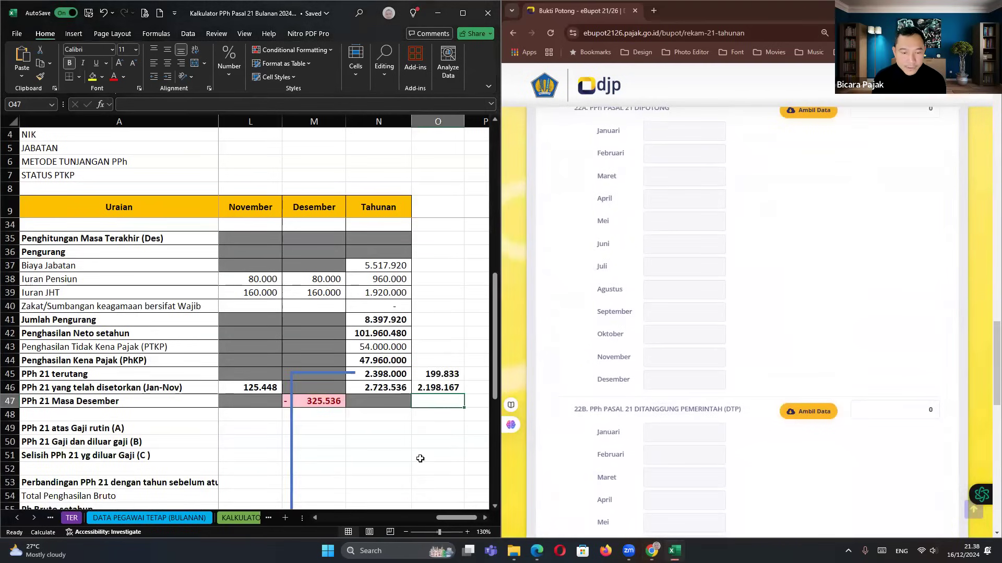
click(379, 375)
click(379, 388)
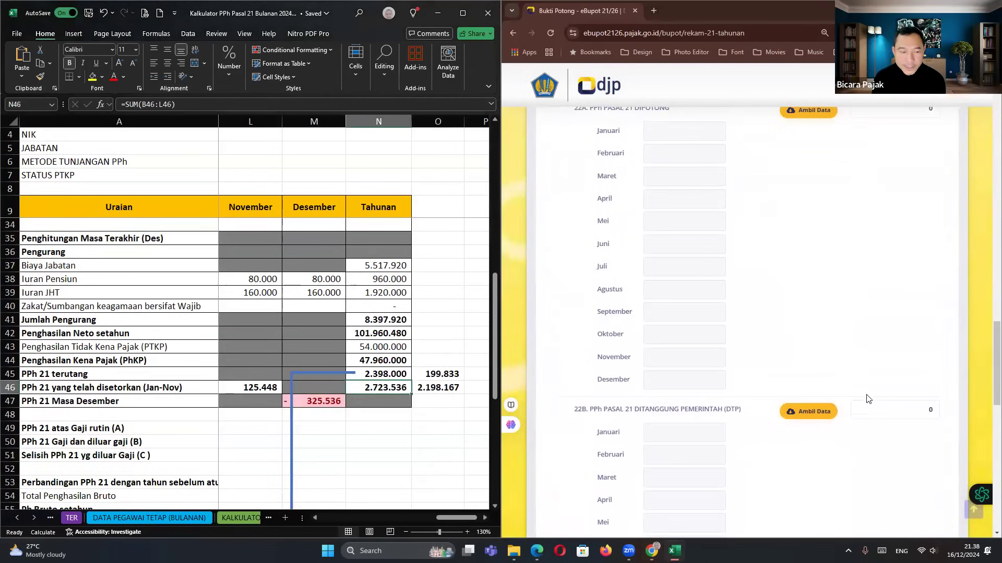
Compare item 18 in the form with the Tahunan PPh 21 terutang and its formula in the calculator.
scroll(867, 399, up, 8)
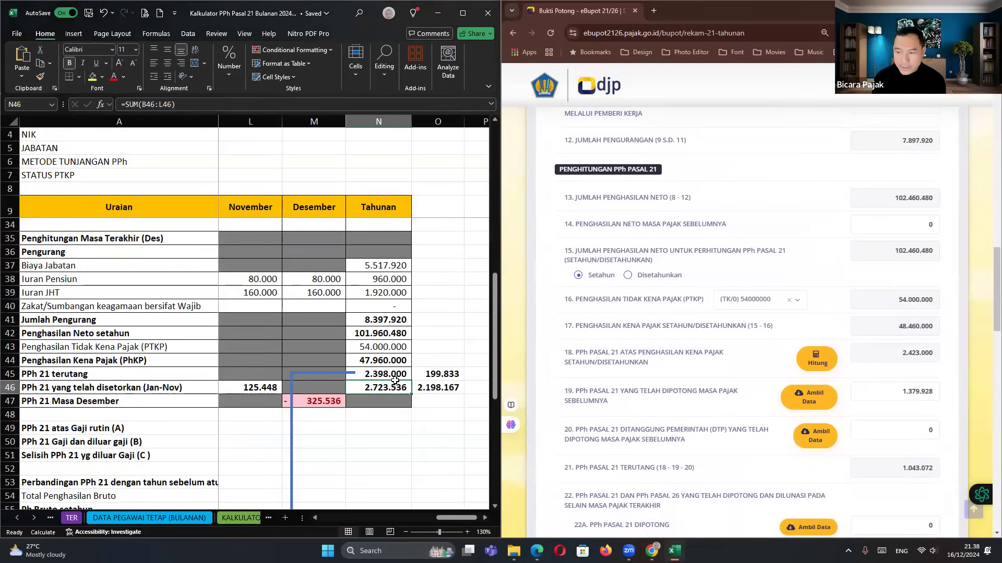
key(Up)
scroll(875, 371, down, 1)
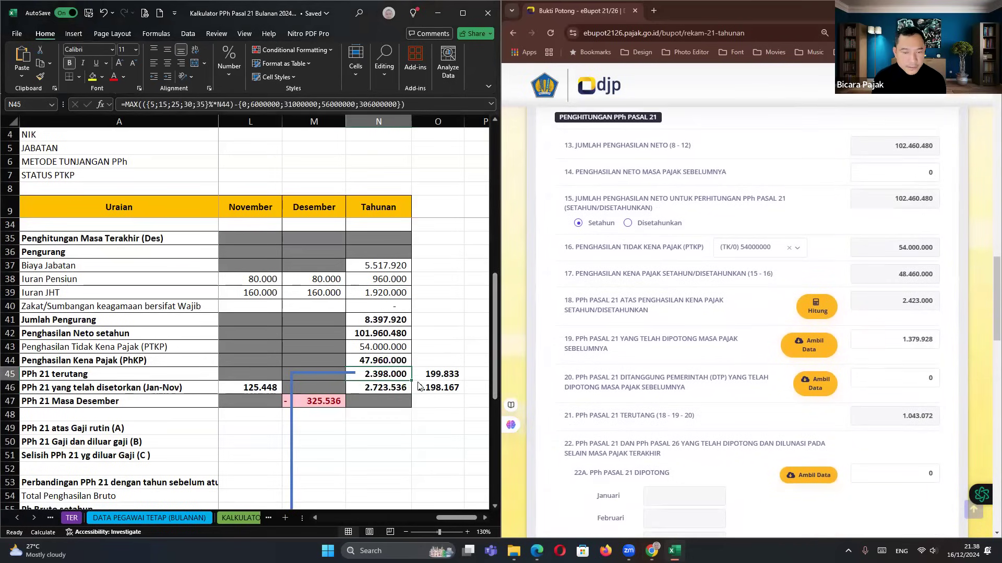
click(814, 273)
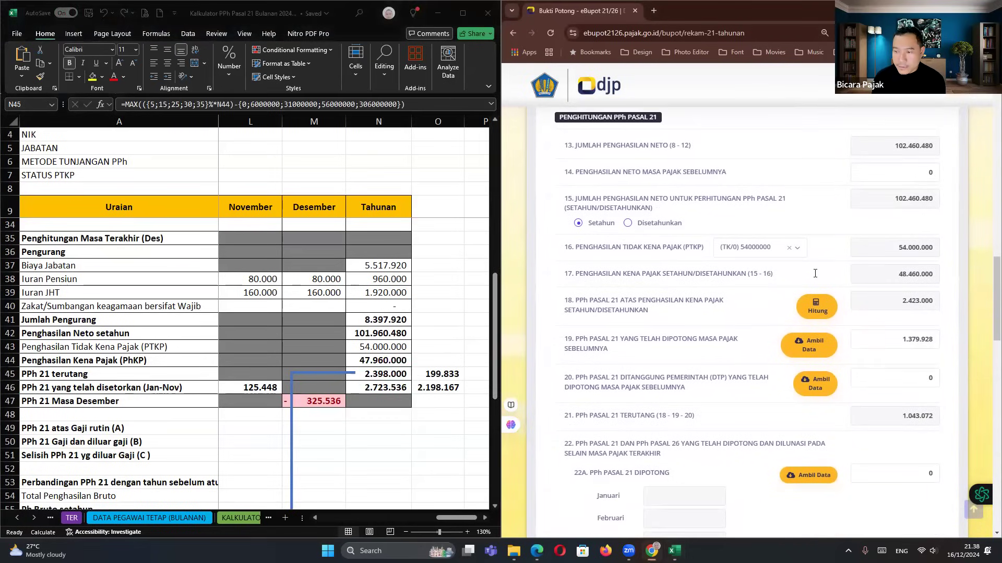
click(387, 375)
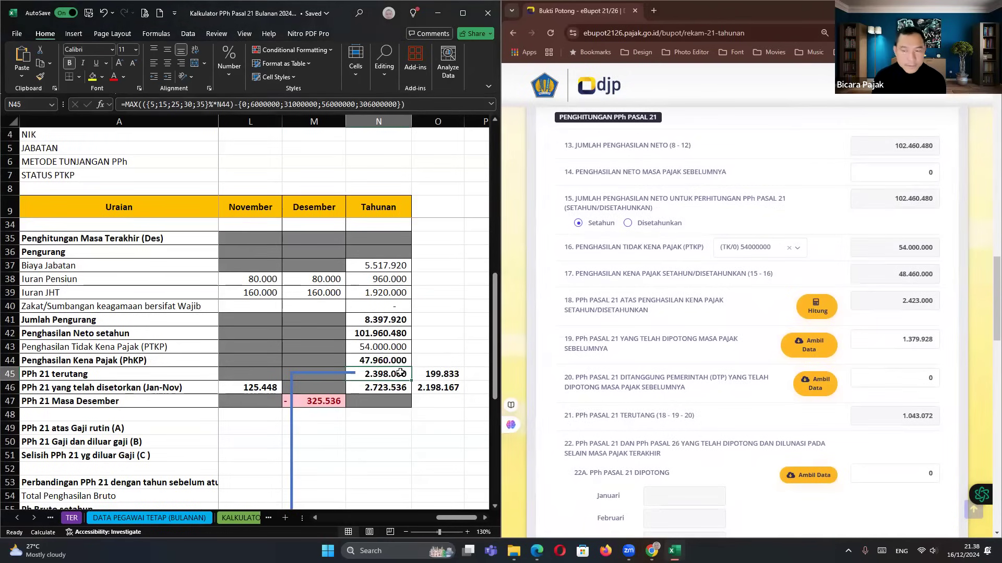
Compare the form's gross income and net income, items 8 and 13, with the calculator's Tahunan figures.
scroll(387, 375, up, 3)
scroll(789, 284, up, 1)
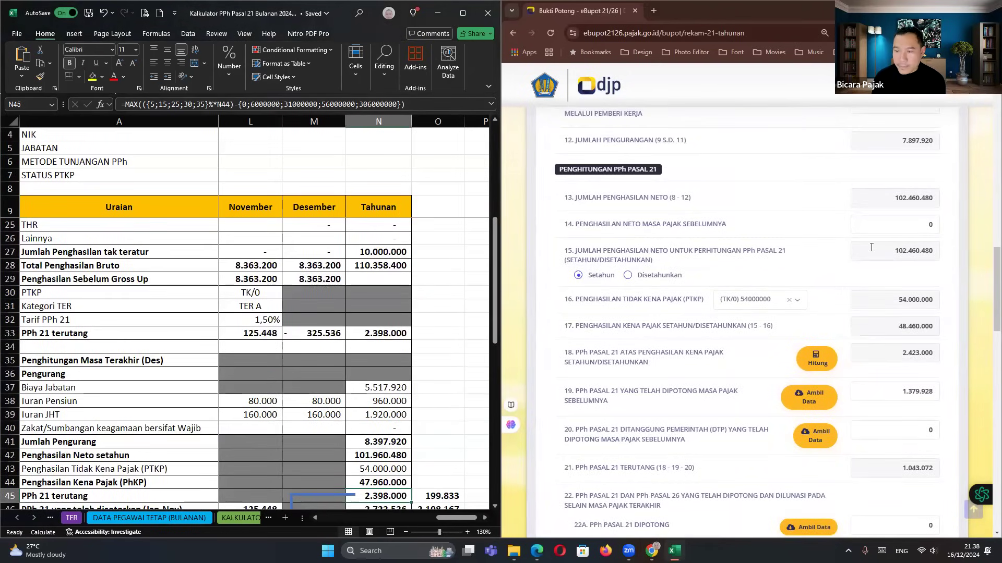
scroll(871, 248, up, 1)
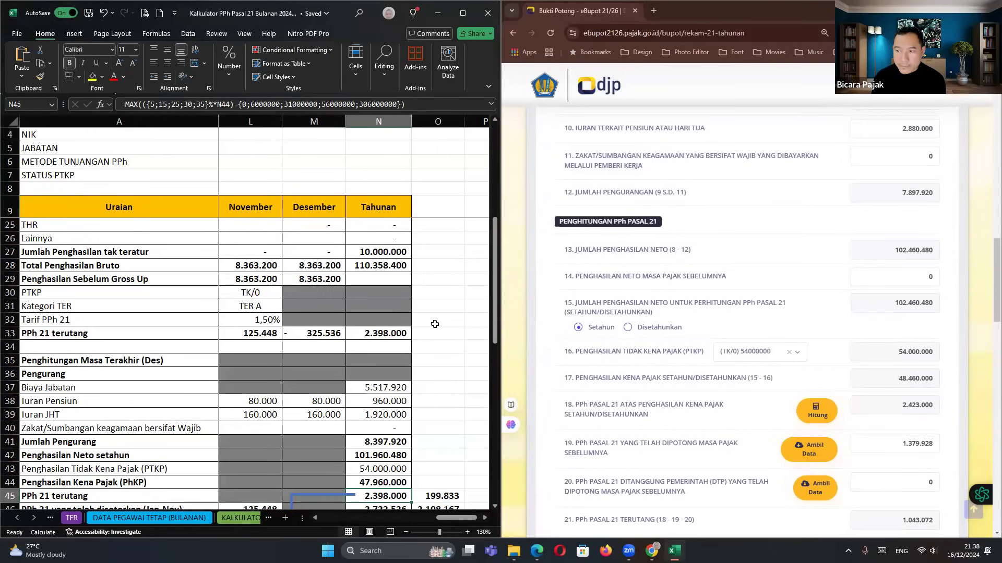
click(434, 324)
scroll(427, 344, up, 2)
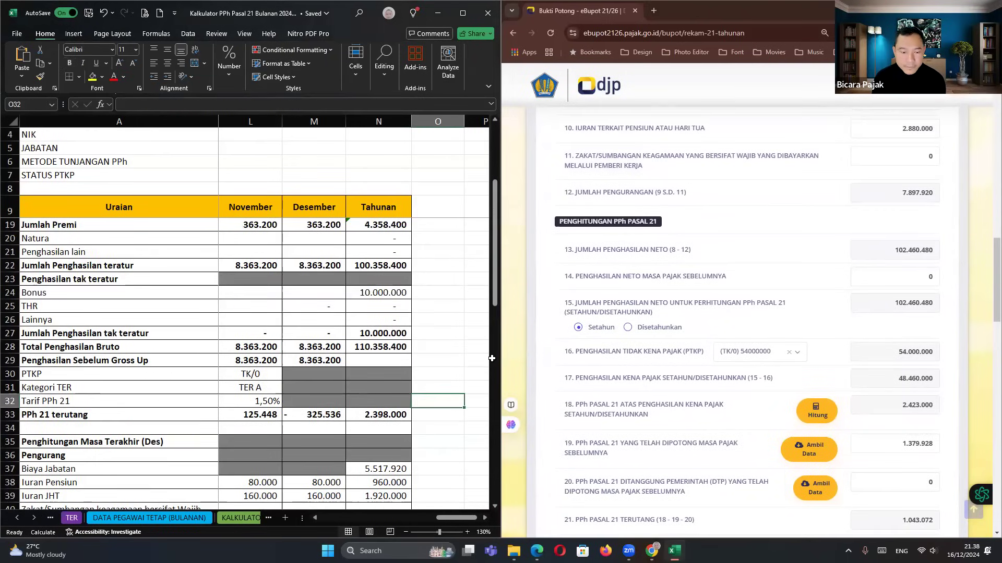
scroll(872, 291, up, 3)
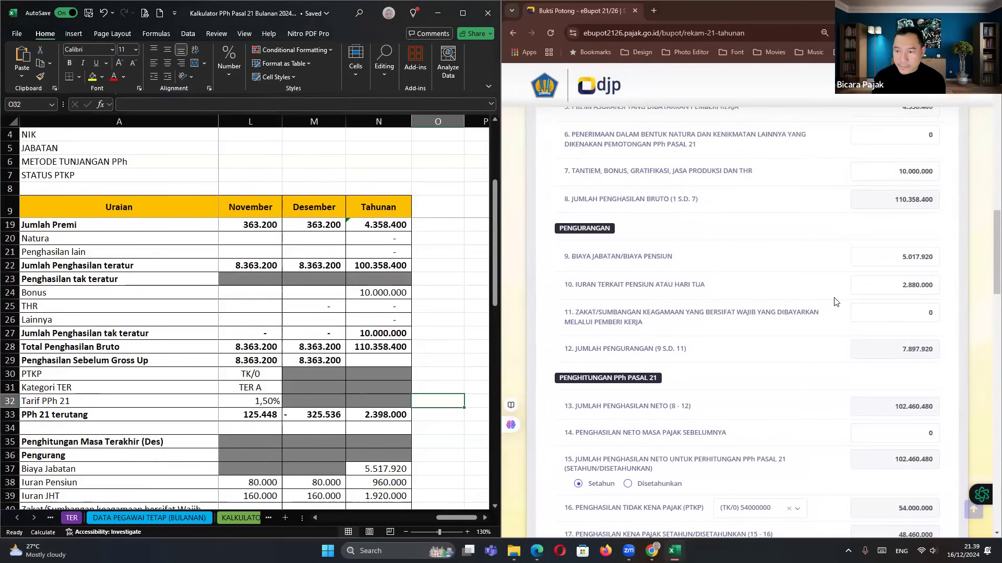
Compare deduction items 9 to 12 with the calculator's Biaya Jabatan, Iuran Pensiun, Iuran JHT and Jumlah Pengurang, including its sum formula.
click(438, 429)
scroll(441, 412, down, 2)
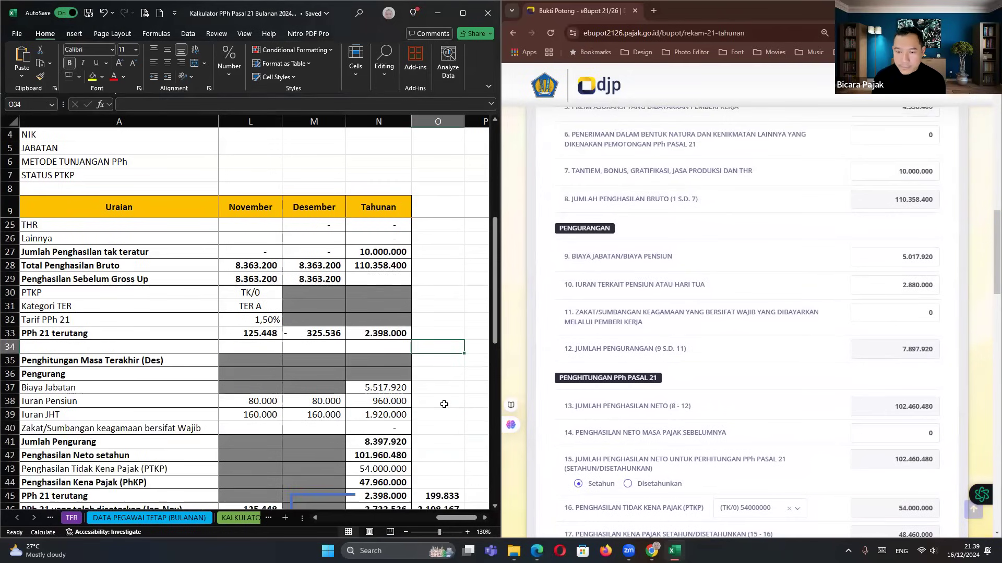
drag(385, 403, 390, 413)
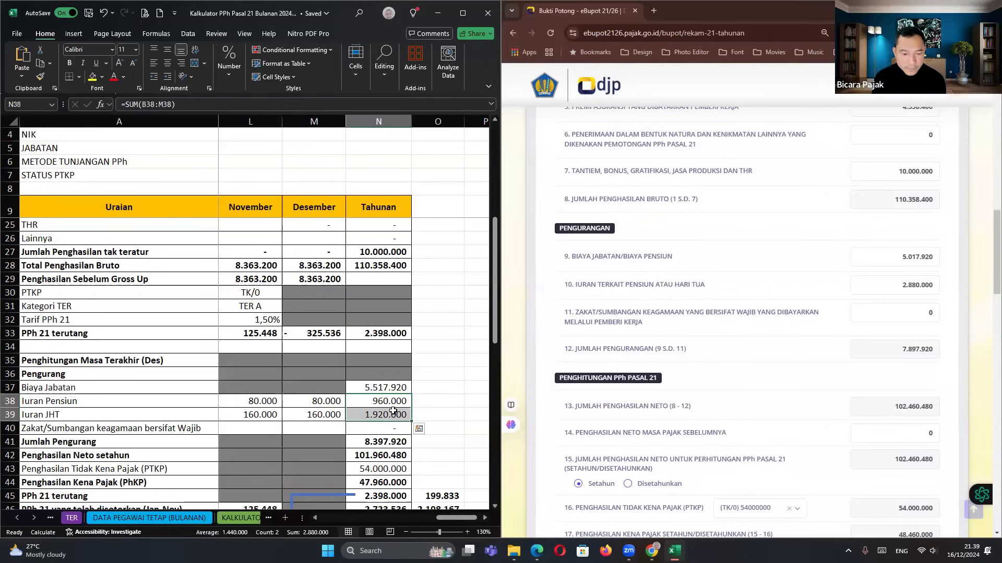
scroll(919, 294, down, 1)
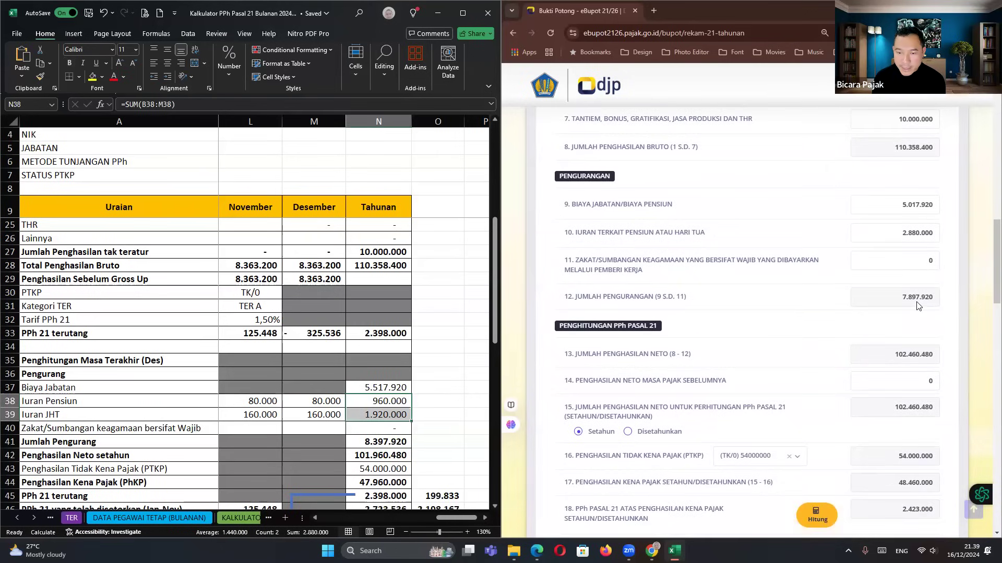
click(434, 413)
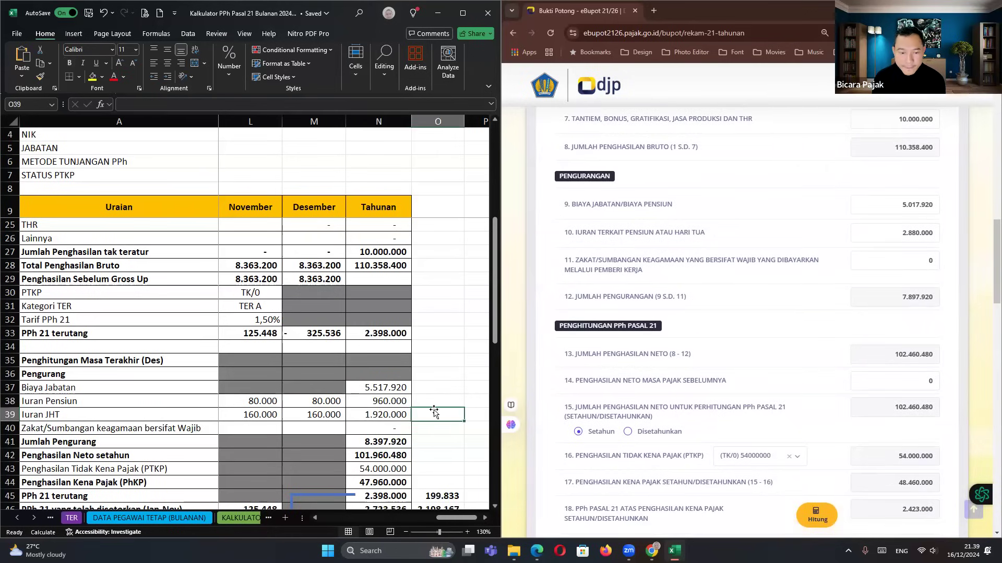
click(385, 443)
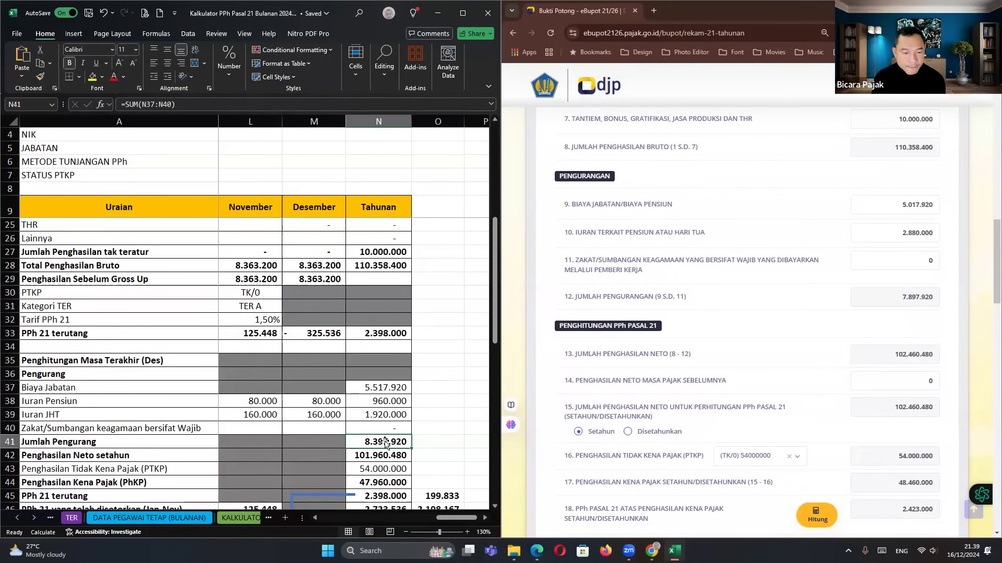
double_click(385, 443)
key(Return)
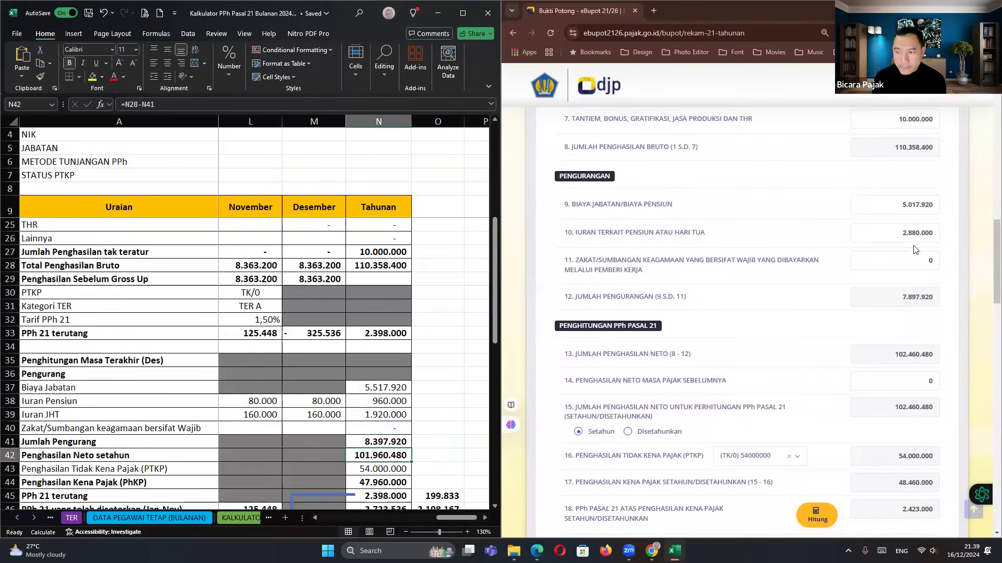
Set item 9, Biaya Jabatan/Biaya Pensiun, to the calculator's Tahunan figure of 5.517.920 and recalculate item 18.
click(374, 391)
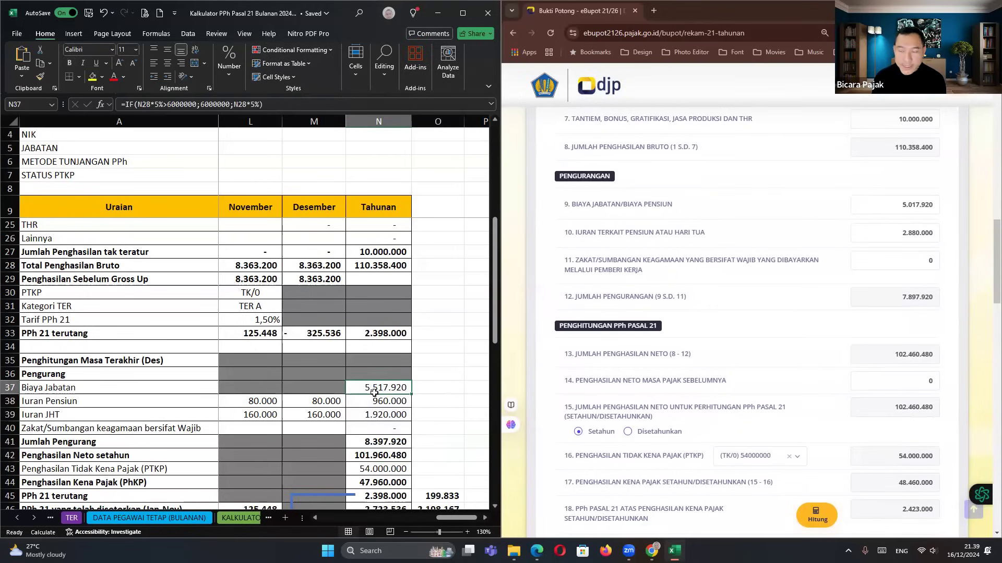
click(913, 204)
key(BackSpace)
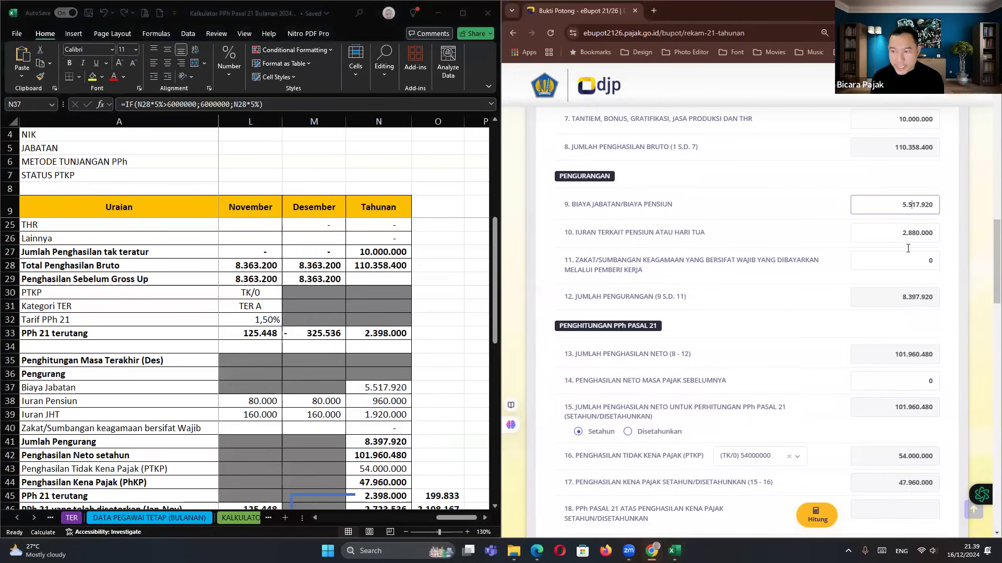
key(Tab)
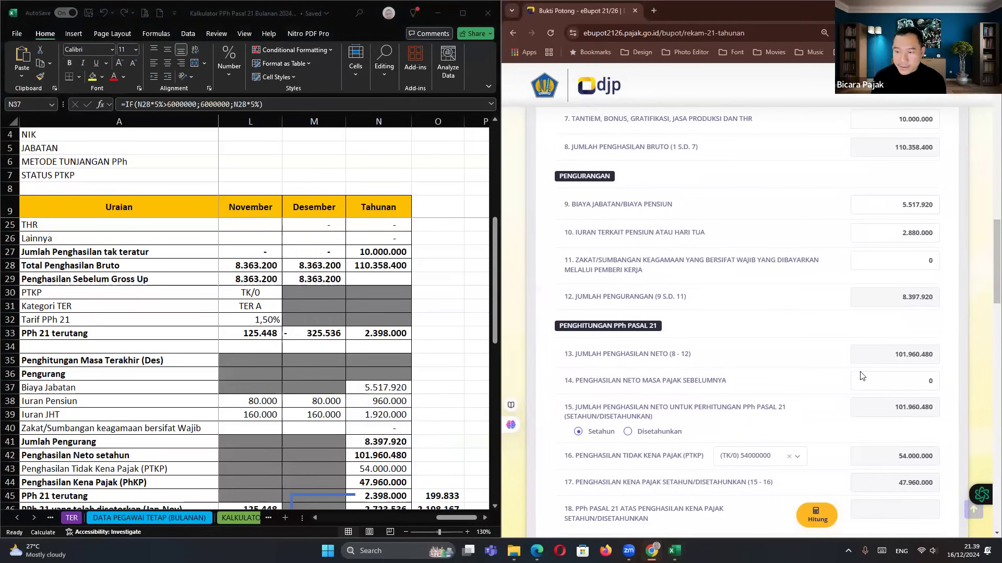
scroll(862, 375, down, 3)
click(819, 358)
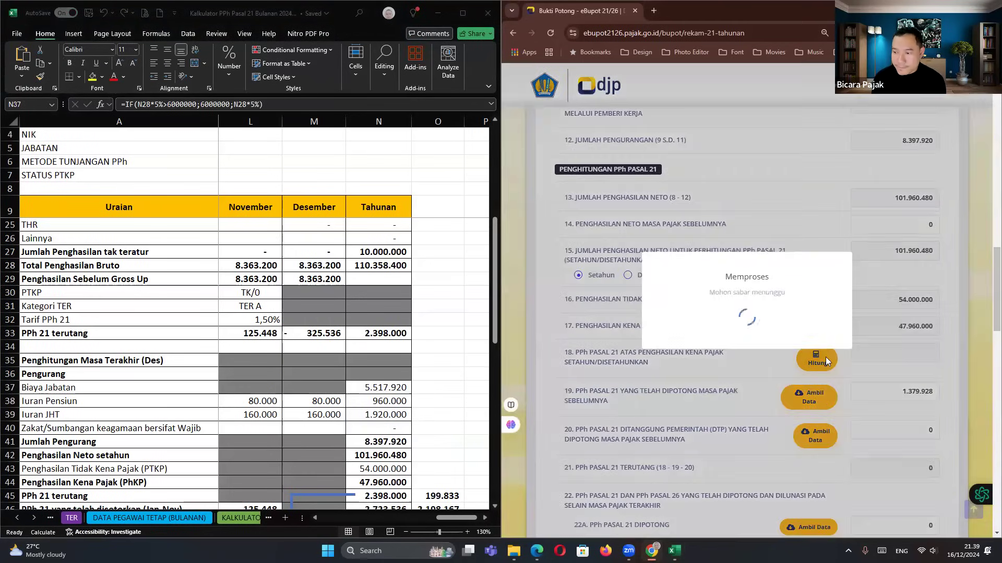
scroll(859, 348, down, 1)
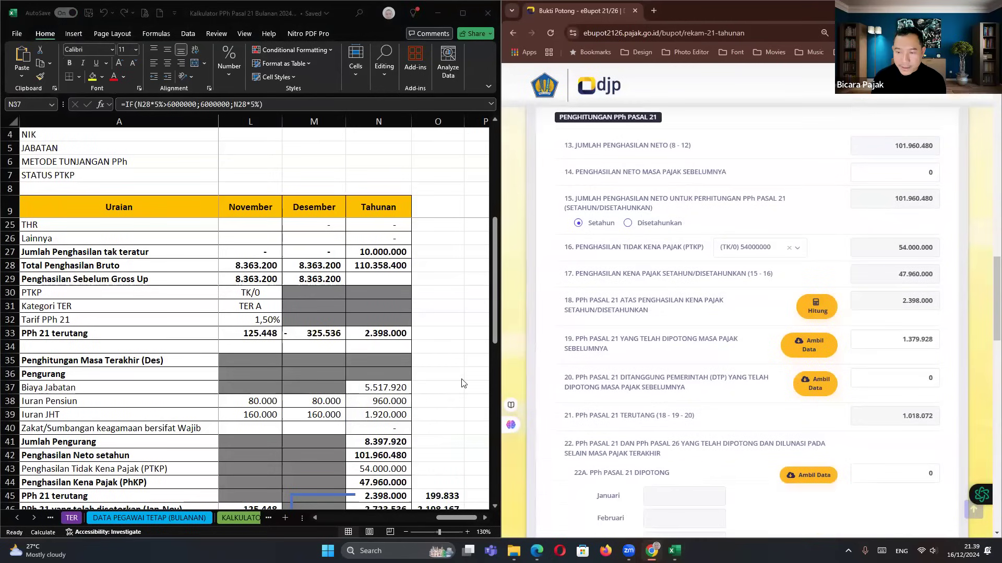
Set item 19, PPh Pasal 21 yang telah dipotong masa pajak sebelumnya, to the calculator's 2.723.536.
click(410, 391)
scroll(410, 392, down, 4)
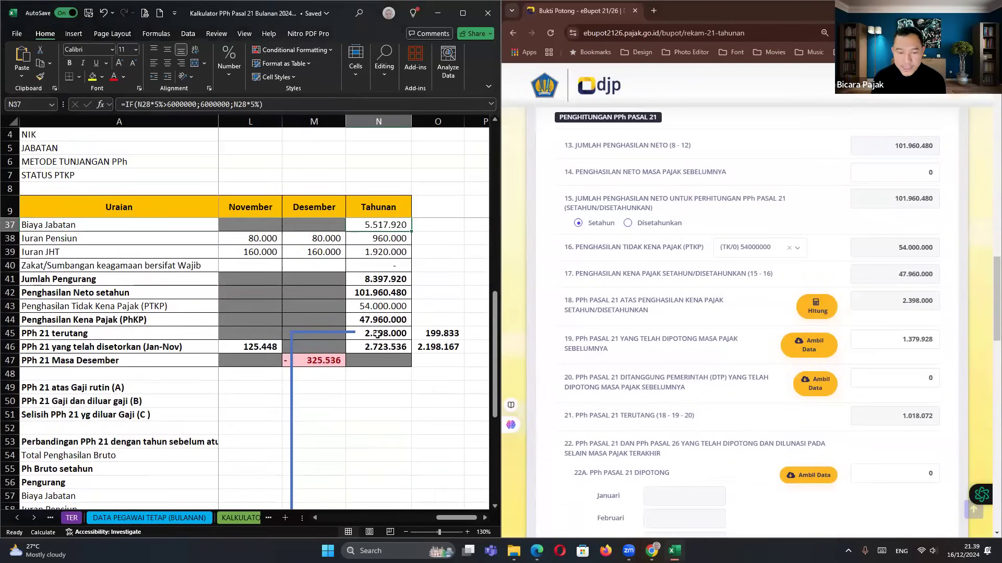
double_click(910, 338)
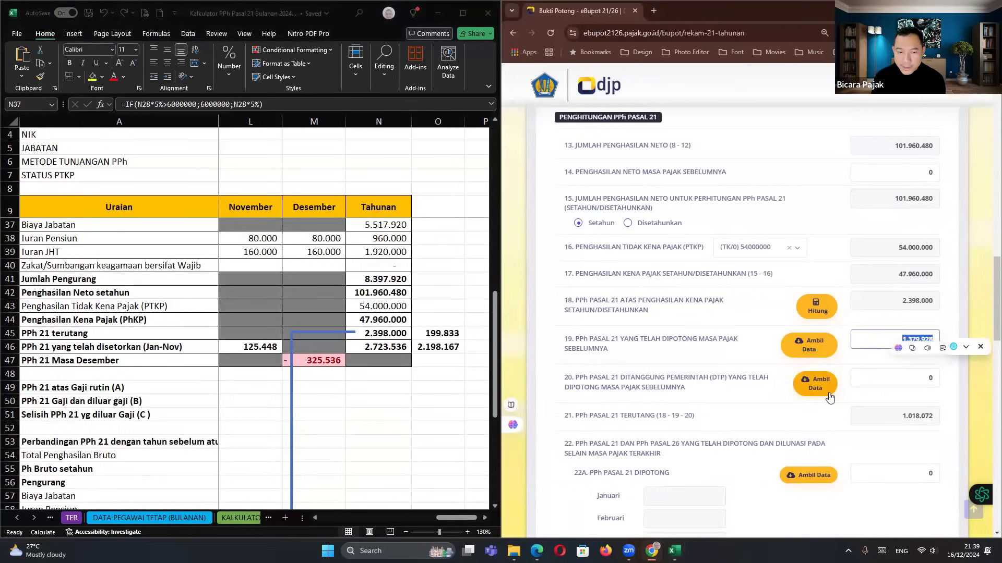
text(2.723.)
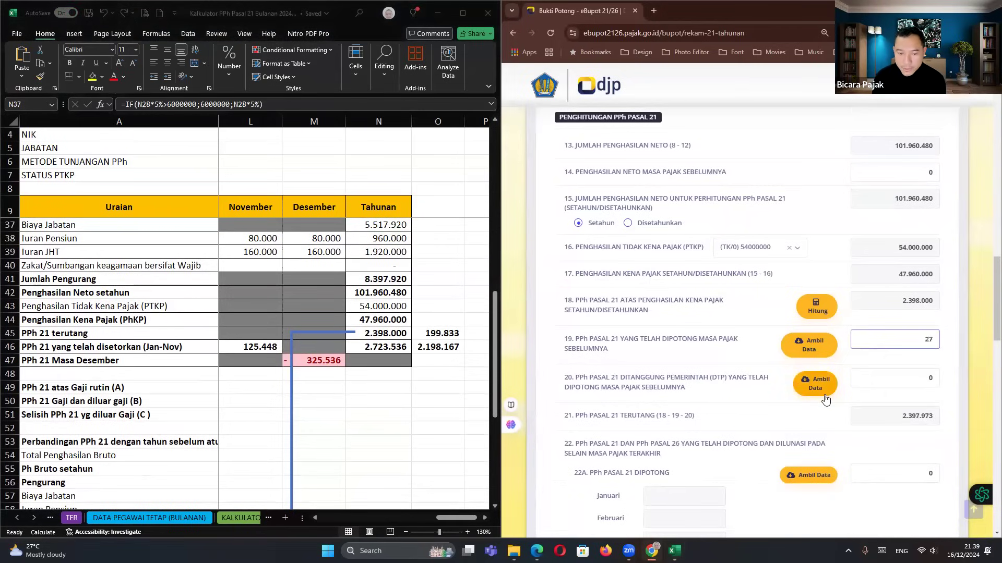
text(536)
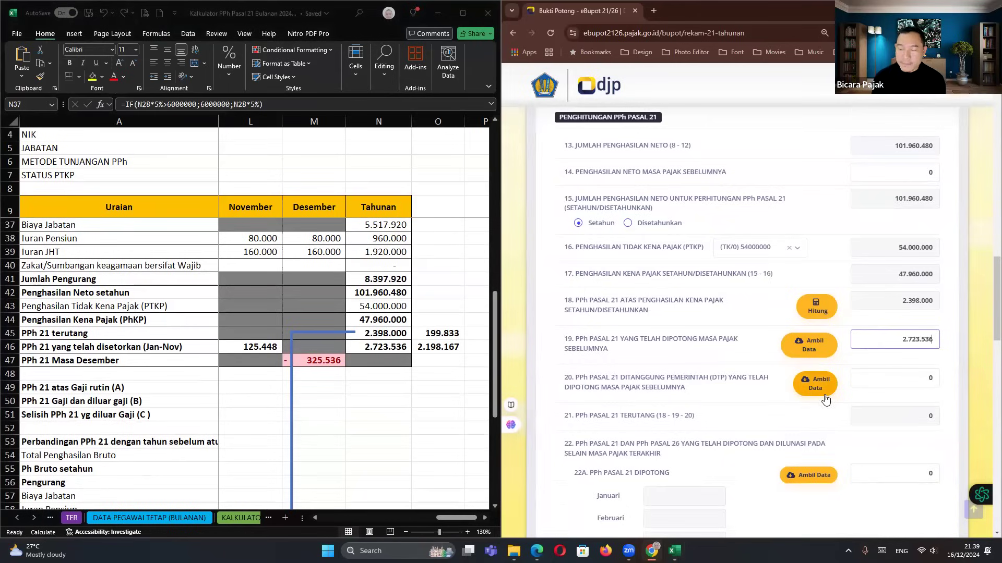
click(869, 380)
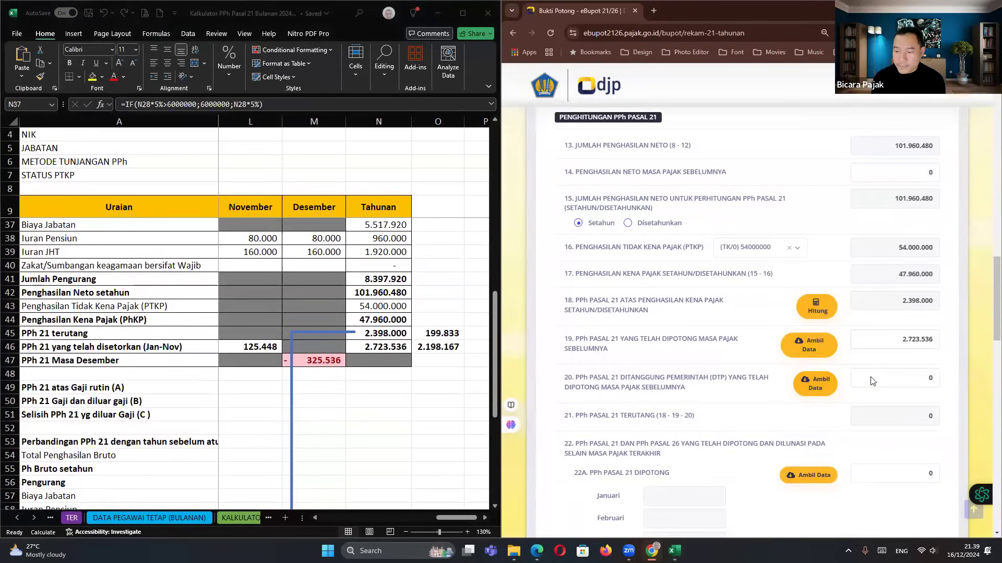
Examine items 20 to 23 of the form to see how the overpaid December PPh 21 is handled.
scroll(831, 301, down, 2)
click(875, 394)
scroll(872, 402, down, 8)
scroll(869, 408, down, 3)
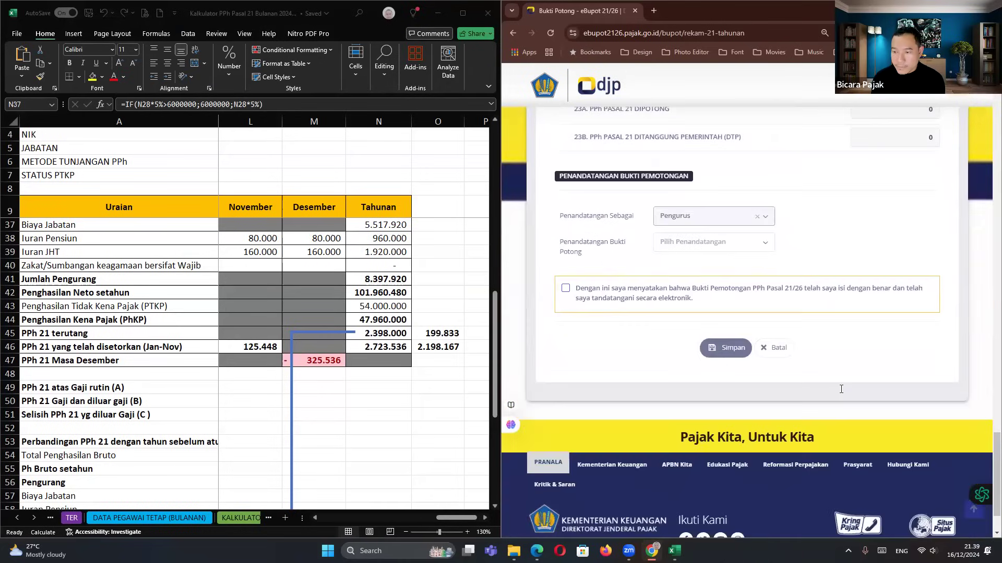
scroll(863, 255, up, 12)
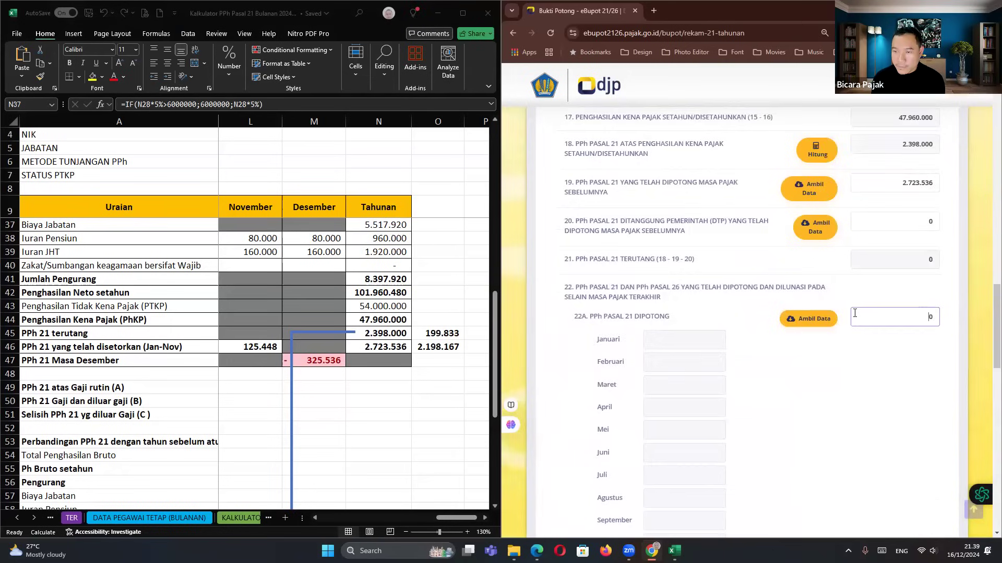
click(893, 345)
click(893, 378)
double_click(893, 378)
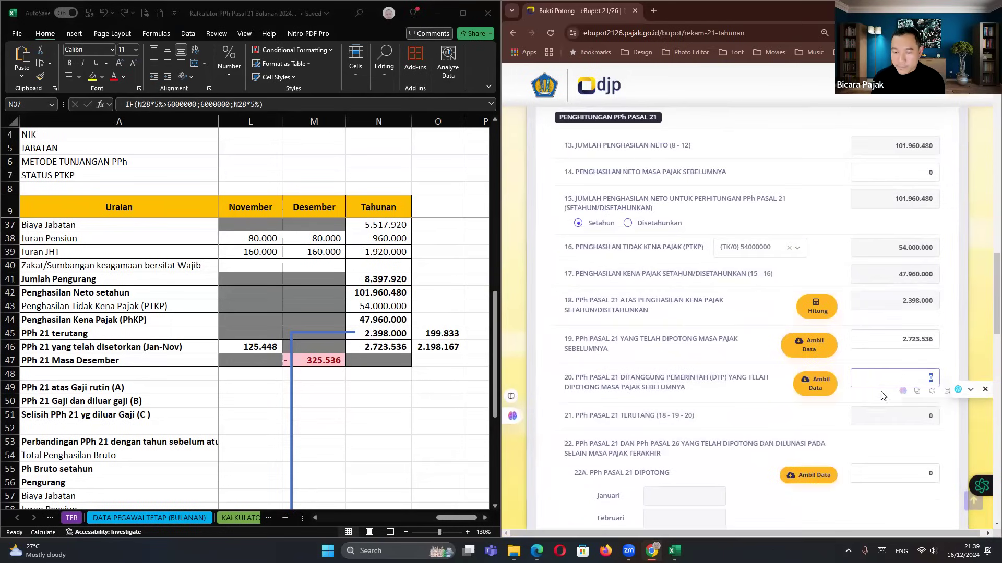
click(896, 365)
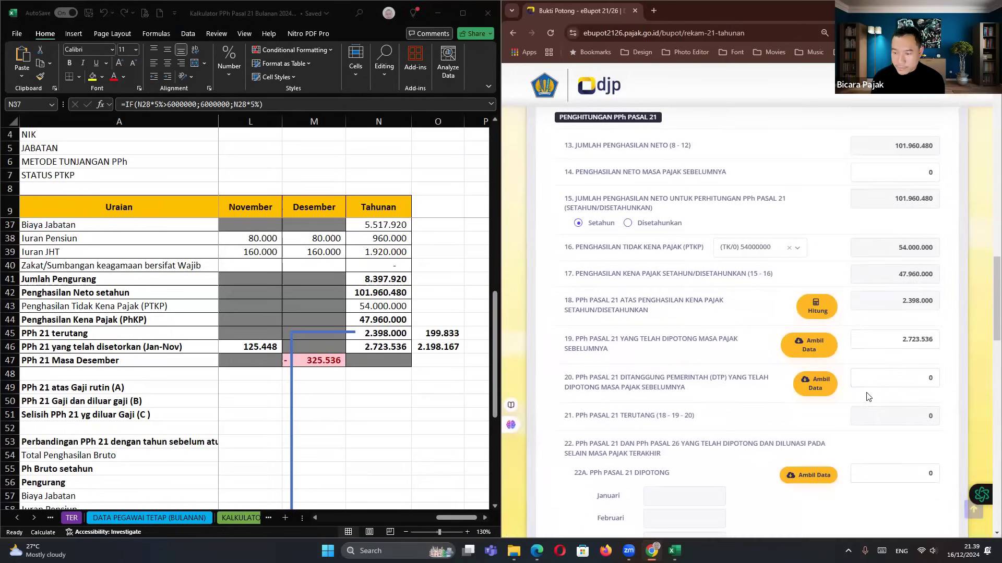
scroll(888, 415, down, 2)
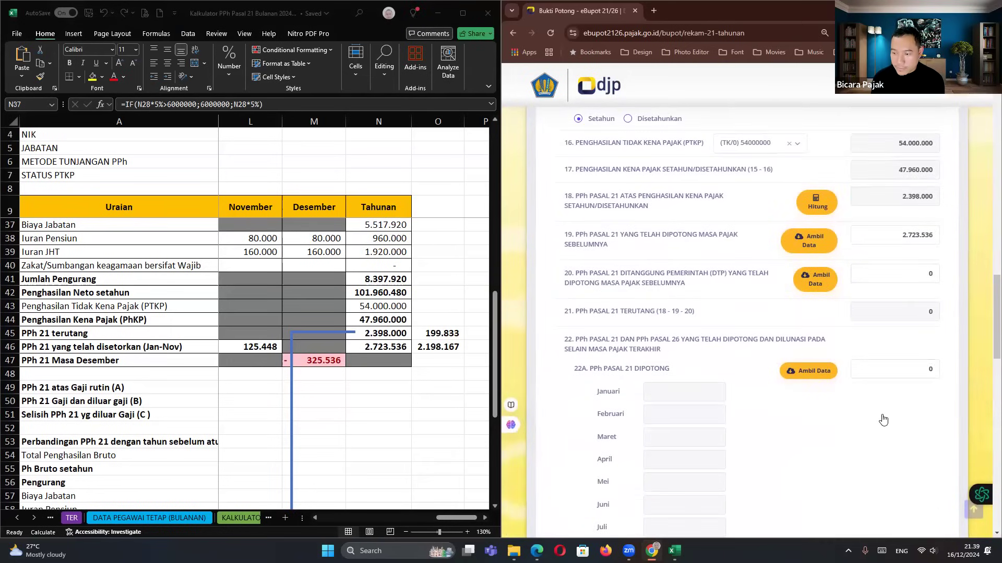
scroll(882, 418, down, 8)
scroll(880, 418, down, 5)
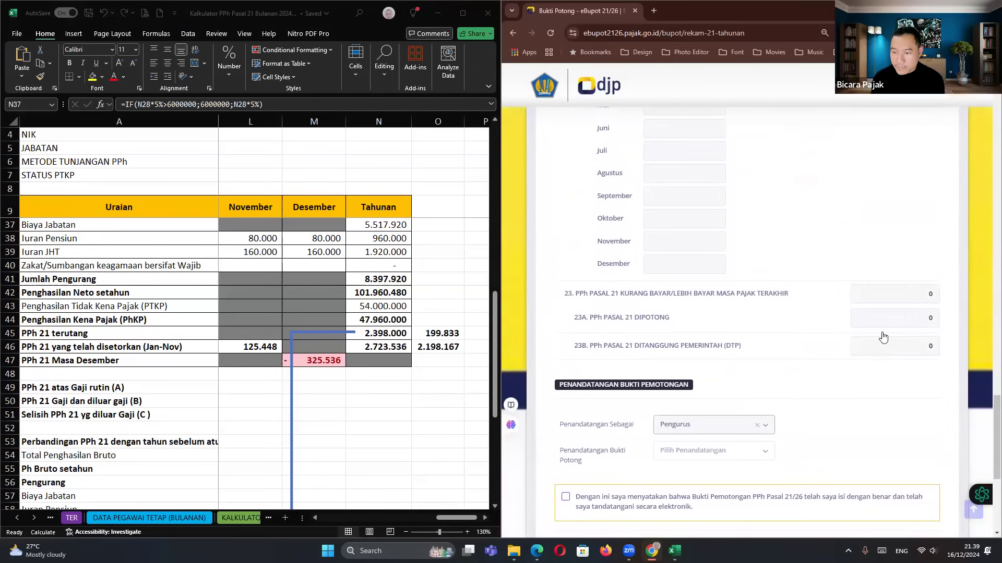
scroll(882, 345, up, 10)
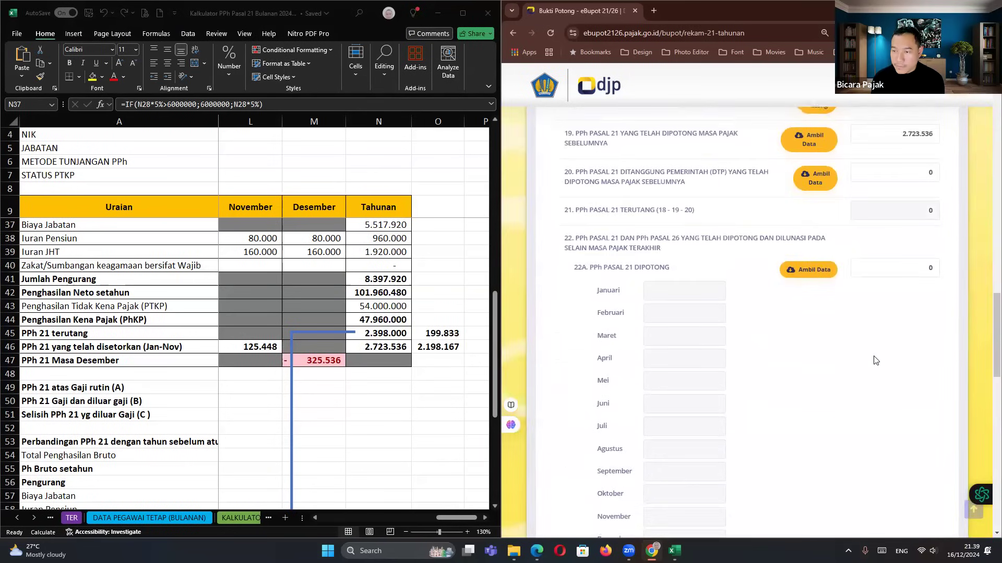
scroll(876, 360, up, 3)
Try to retrieve the stored data for item 20, PPh Pasal 21 DTP, and for item 19.
click(887, 326)
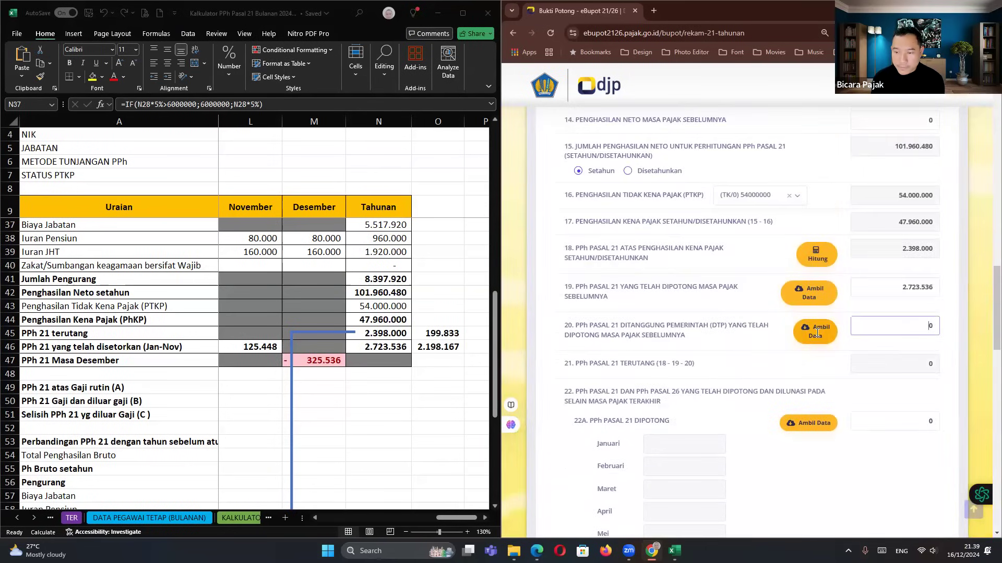
click(817, 335)
click(745, 353)
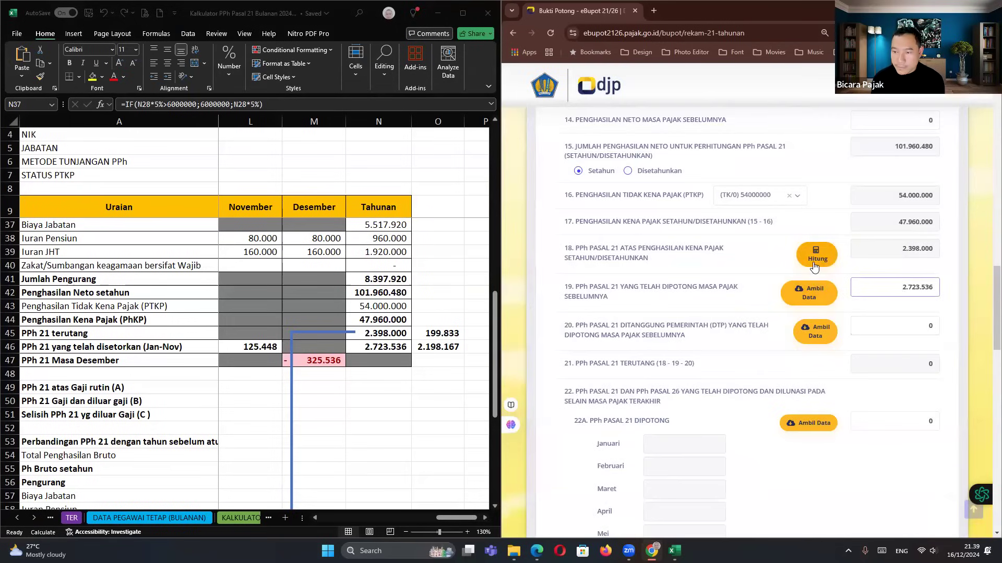
click(809, 293)
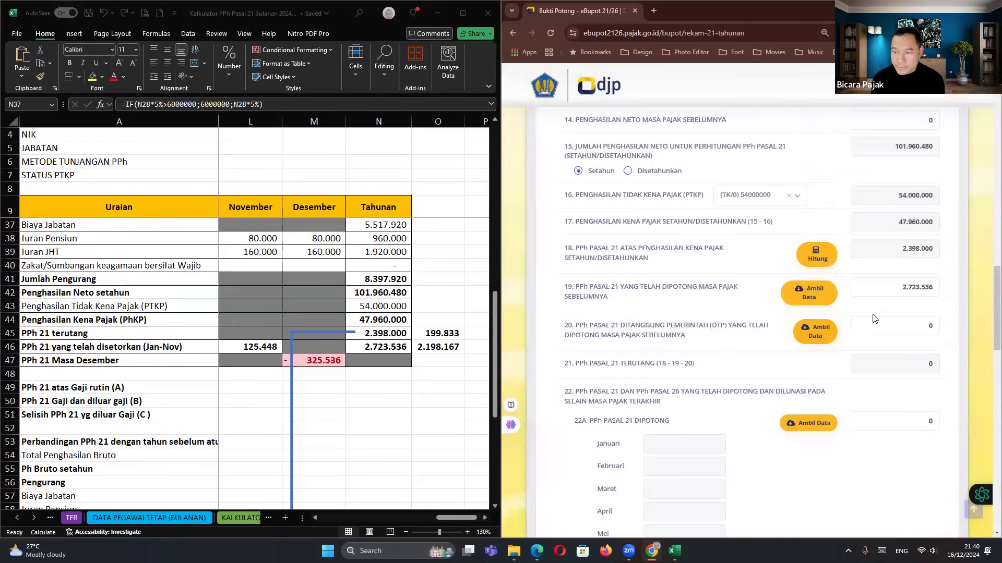
Try to retrieve the monthly data for item 22A, PPh Pasal 21 dipotong.
scroll(863, 315, down, 10)
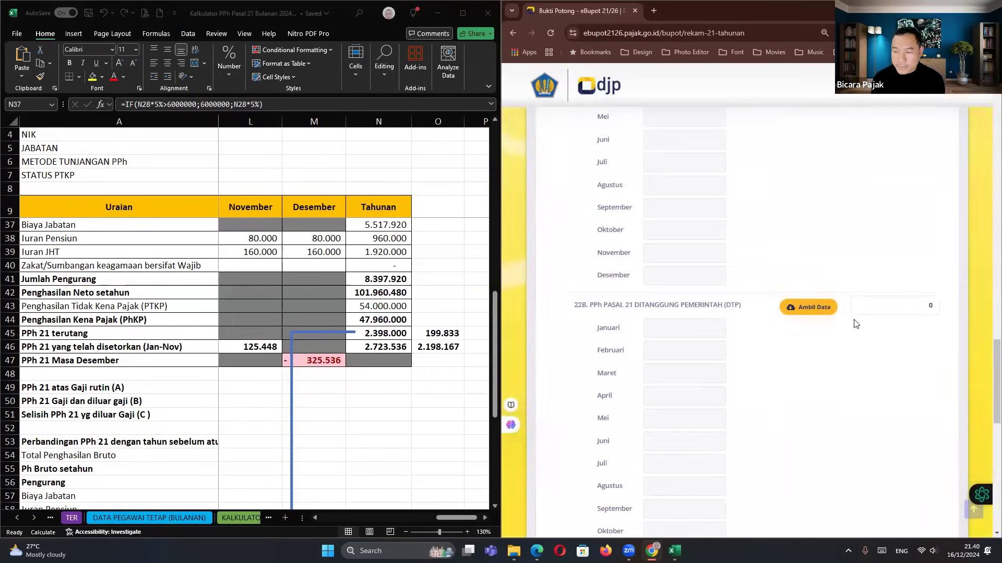
scroll(854, 327, down, 2)
scroll(861, 344, up, 6)
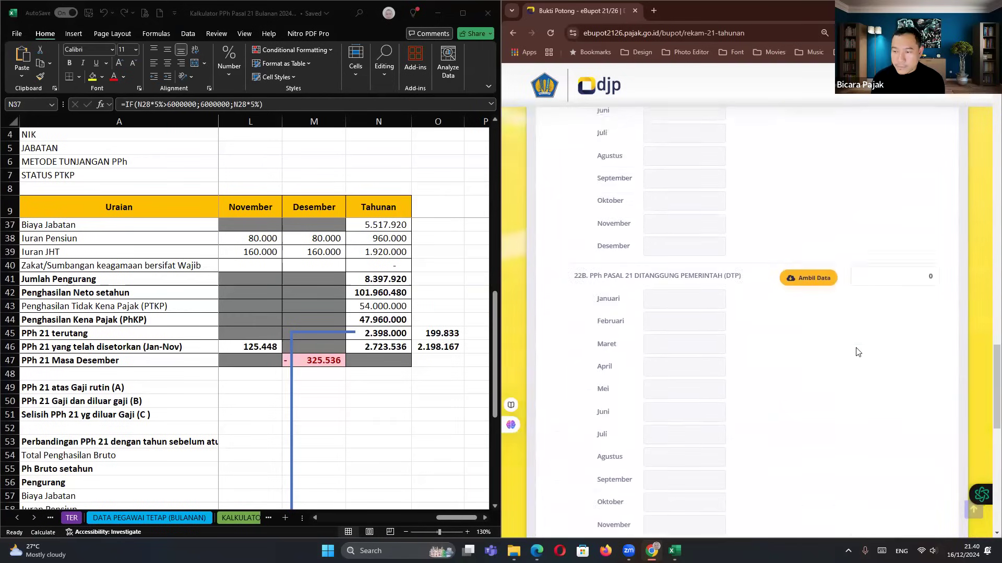
scroll(855, 344, up, 6)
scroll(825, 345, down, 2)
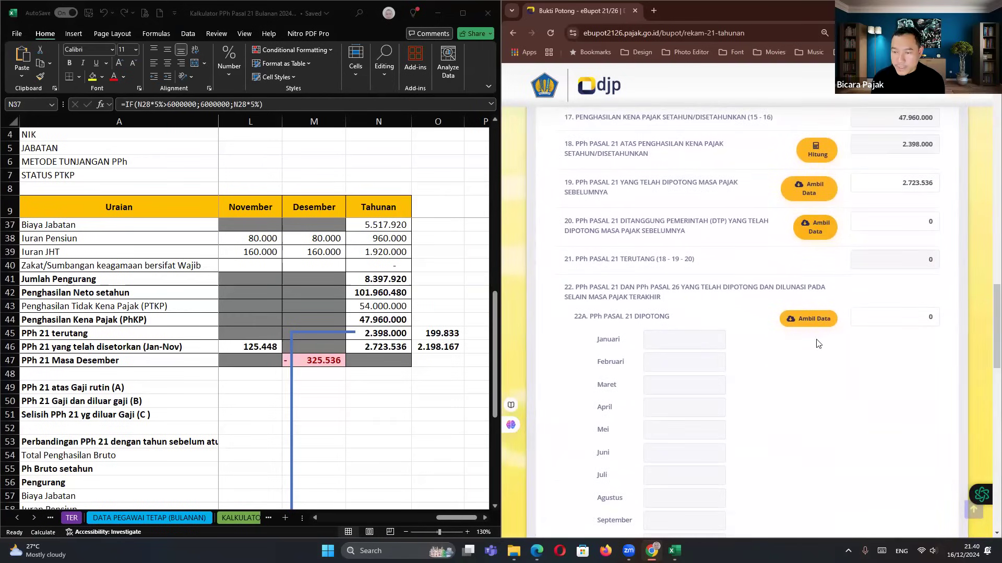
click(808, 319)
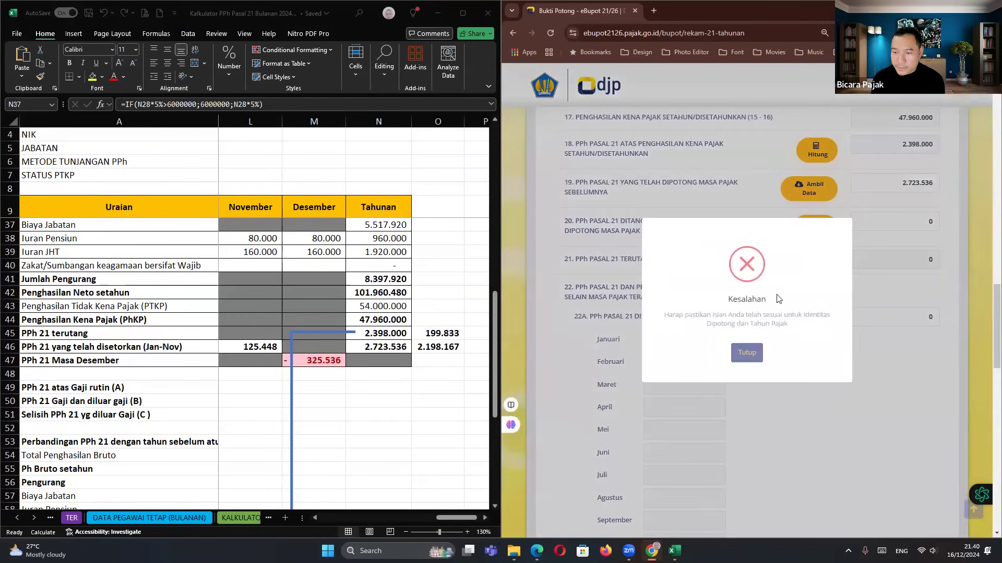
click(747, 355)
click(808, 319)
click(746, 352)
Check the recipient identity section and try again to retrieve the data for item 19.
scroll(757, 386, up, 15)
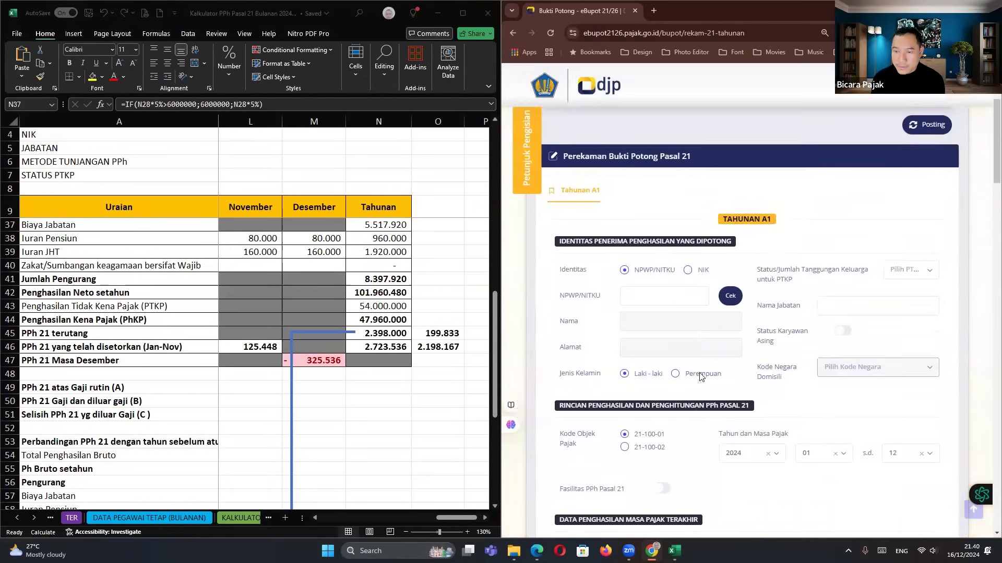
scroll(701, 377, down, 13)
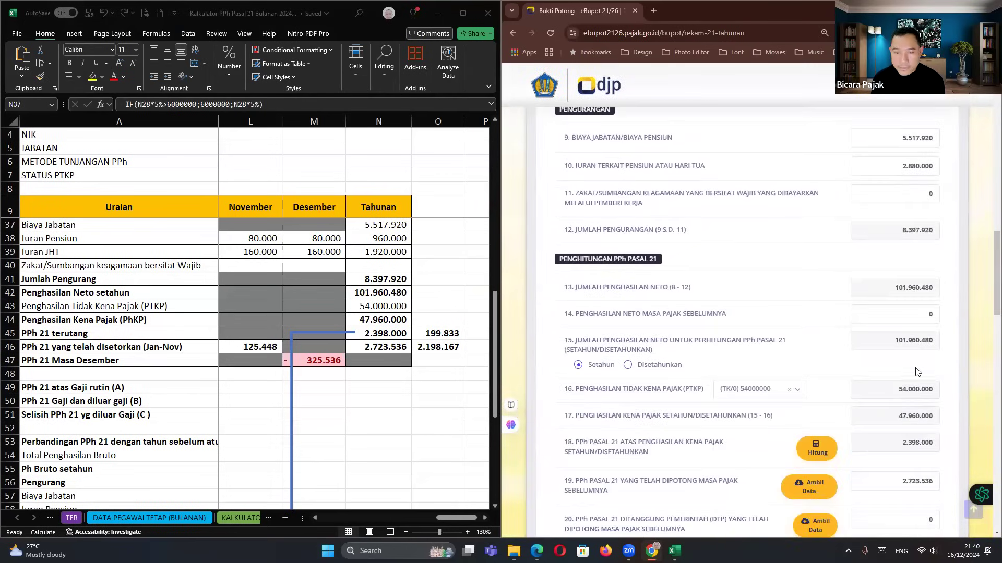
scroll(908, 379, down, 2)
click(897, 346)
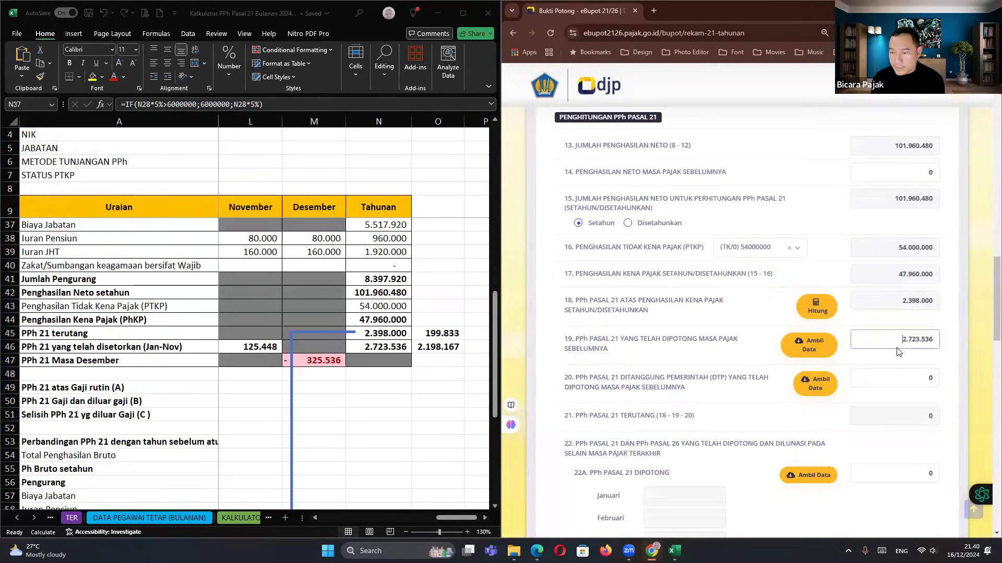
click(895, 360)
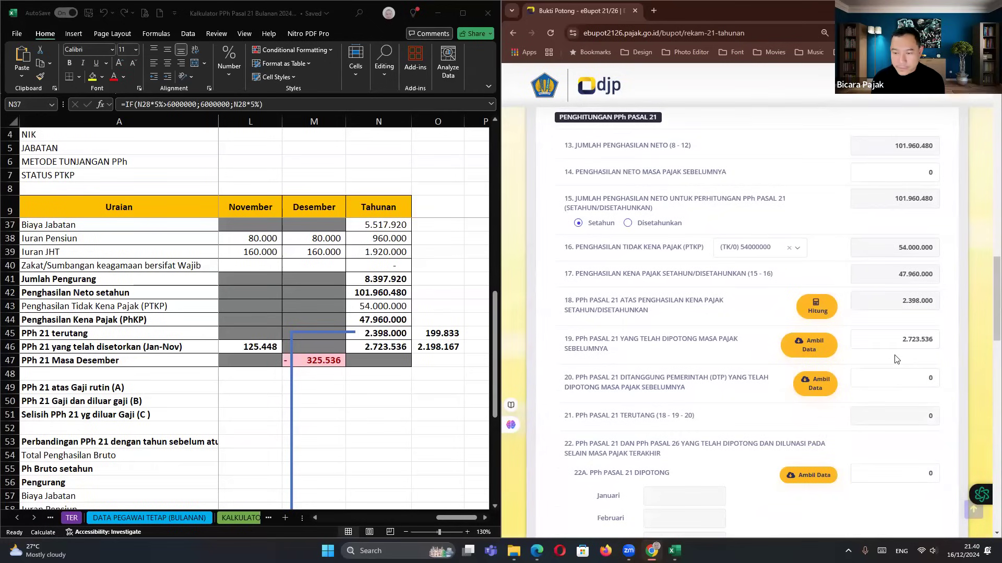
click(815, 346)
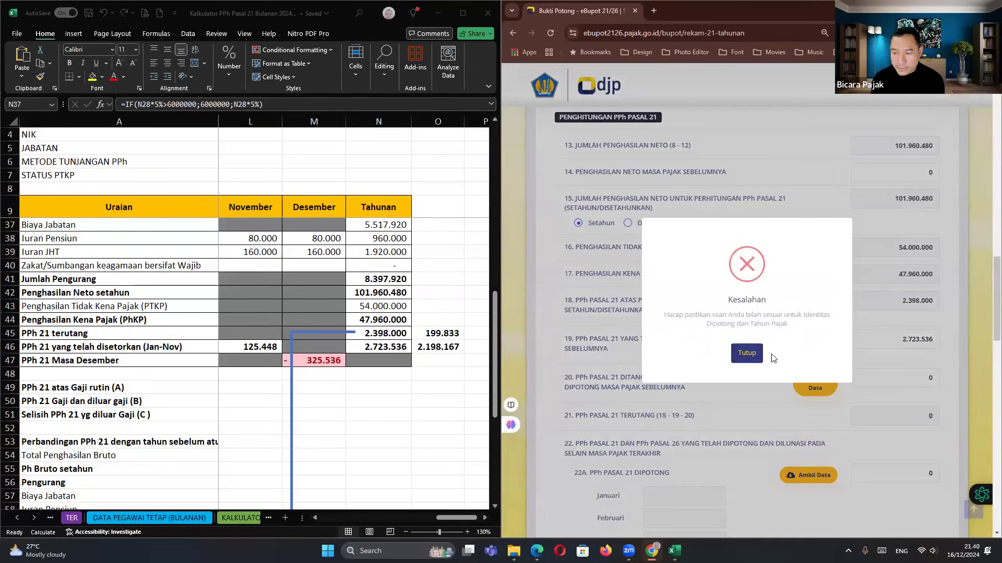
click(751, 354)
Recheck the item 19 entry and try again to retrieve the DTP data for item 20.
click(904, 340)
key(Tab)
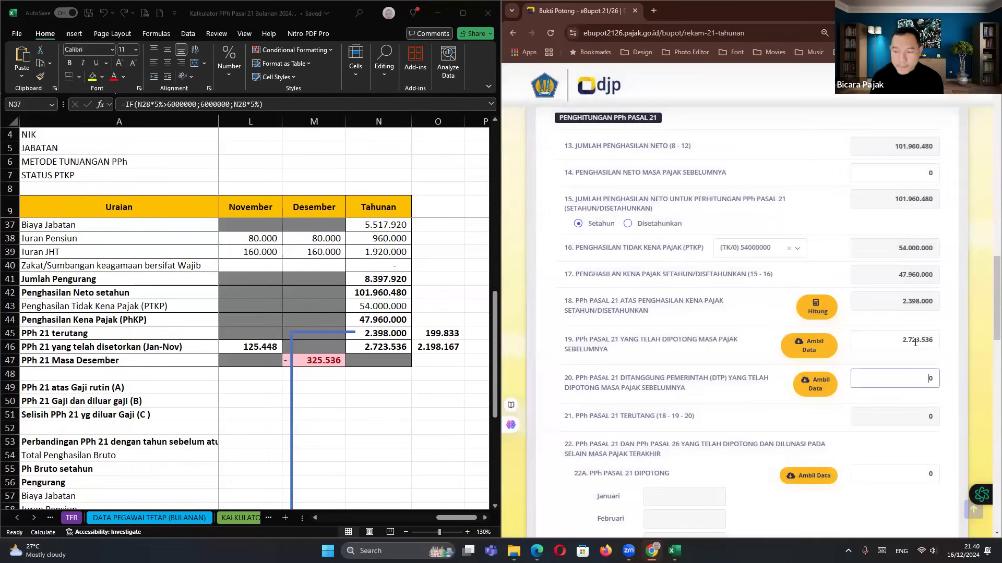
scroll(914, 349, down, 2)
key(Tab)
click(816, 280)
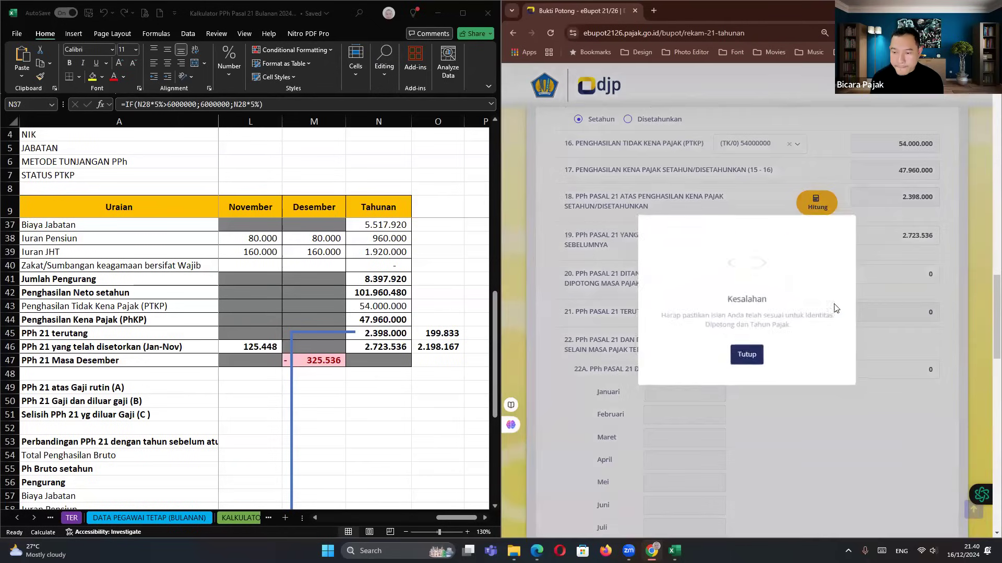
click(746, 353)
Check items 20 and 21, then recalculate item 18, PPh Pasal 21 atas penghasilan kena pajak.
drag(882, 276, 944, 278)
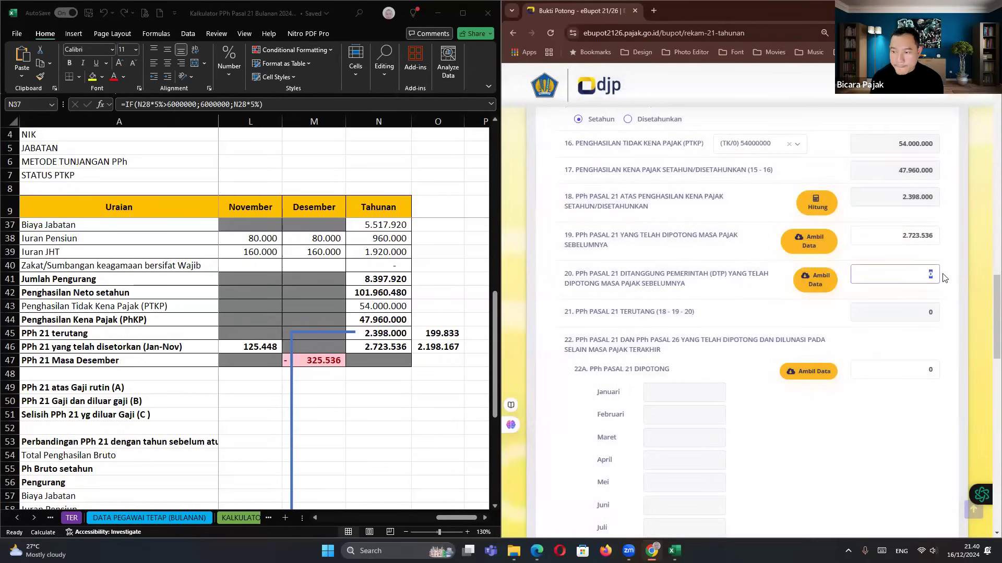
key(Tab)
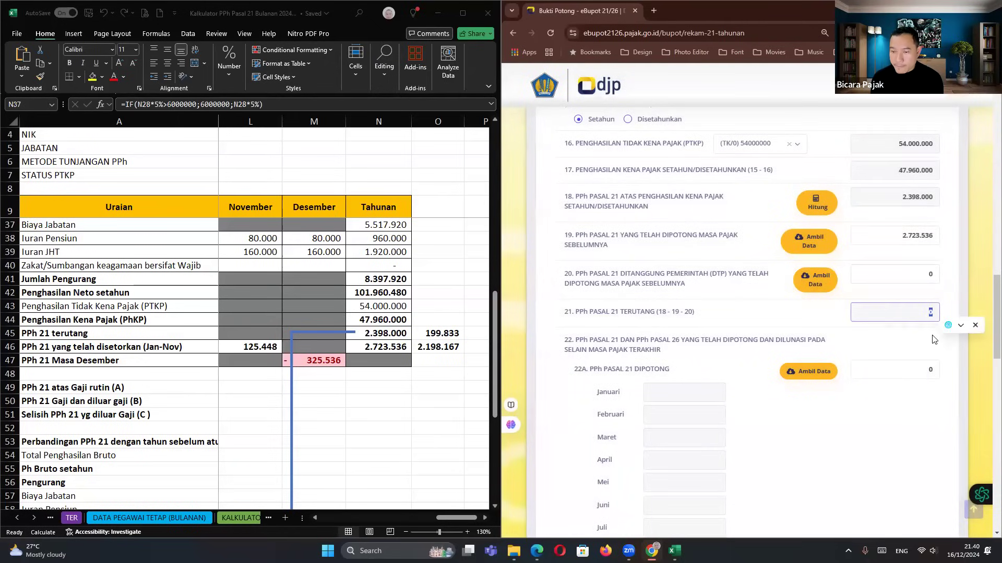
click(850, 354)
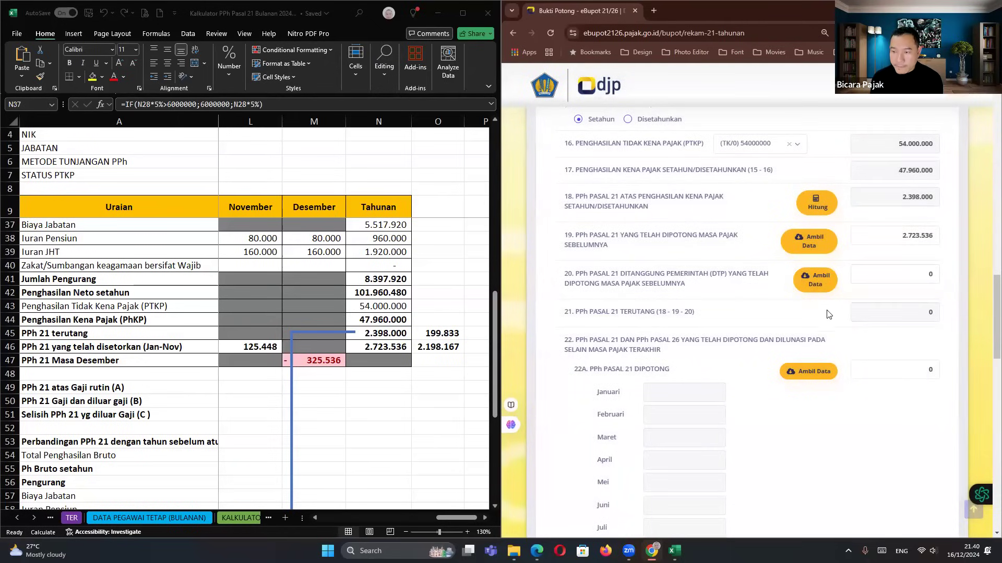
scroll(828, 314, up, 1)
click(815, 256)
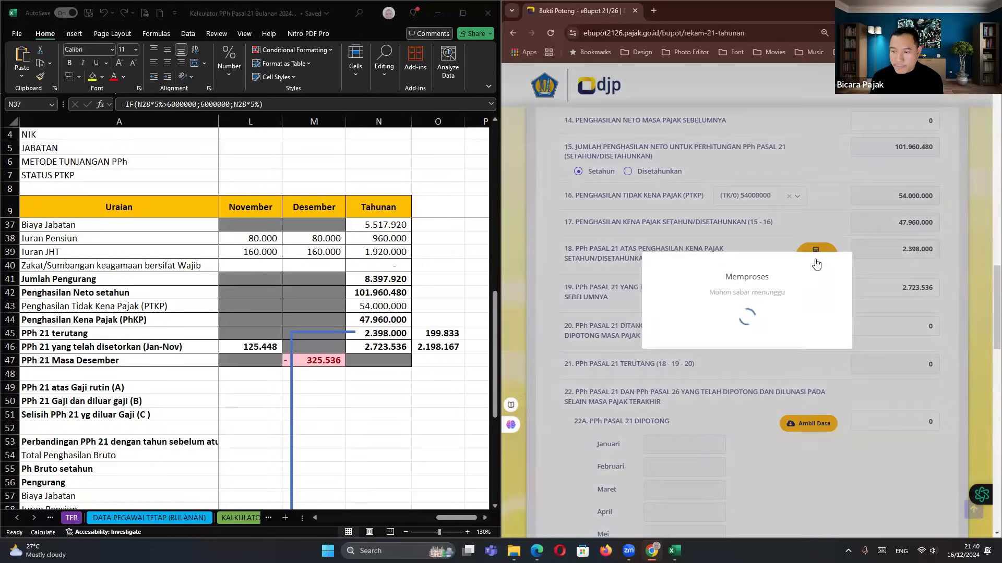
Compare items 18 and 19 with the annual PPh 21 figures in the workbook and recalculate item 18.
scroll(834, 313, up, 2)
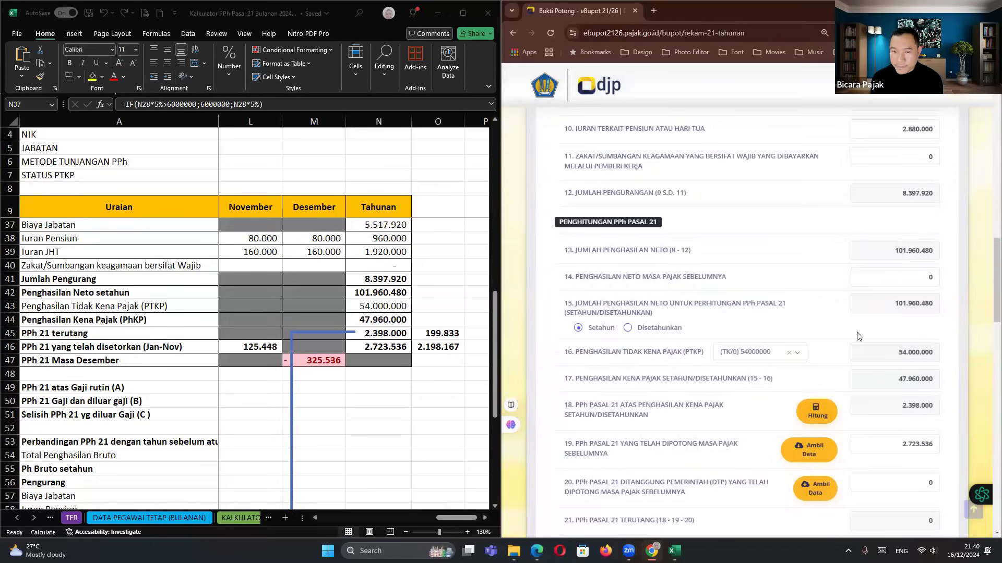
scroll(834, 324, down, 1)
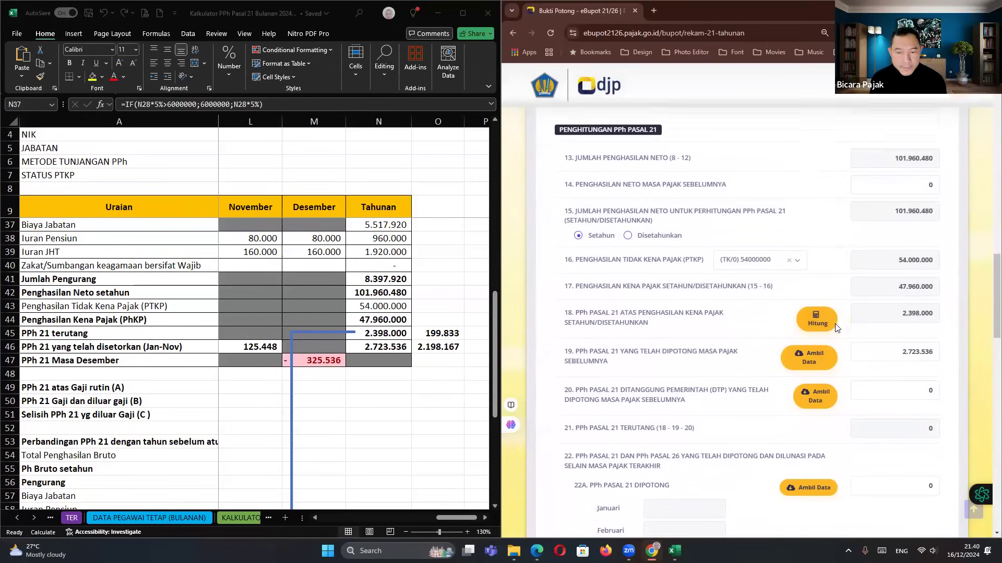
click(769, 254)
click(787, 268)
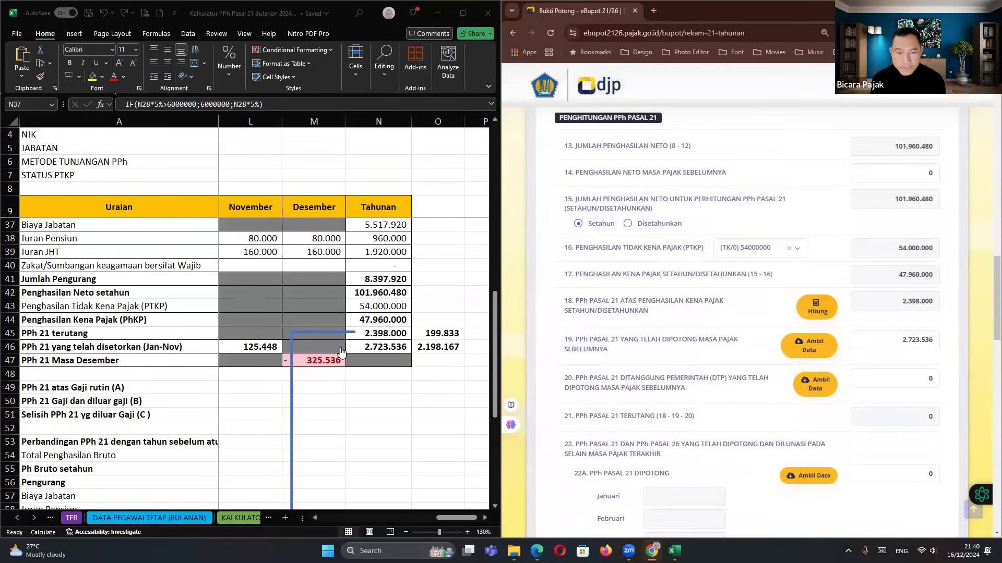
scroll(340, 352, up, 1)
scroll(818, 291, down, 2)
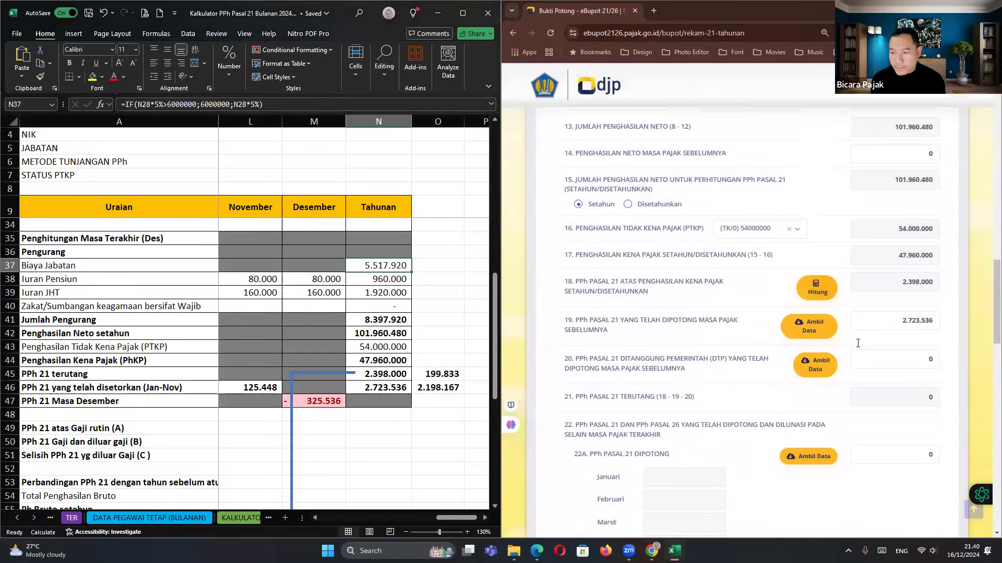
click(816, 281)
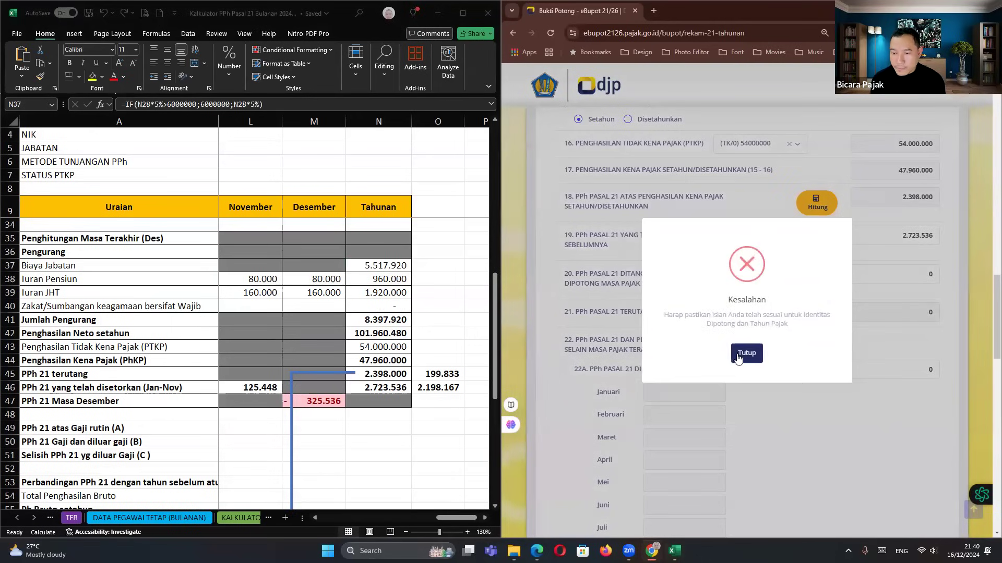
Try again to retrieve the monthly data for item 22A, PPh Pasal 21 dipotong.
scroll(809, 364, down, 2)
click(807, 270)
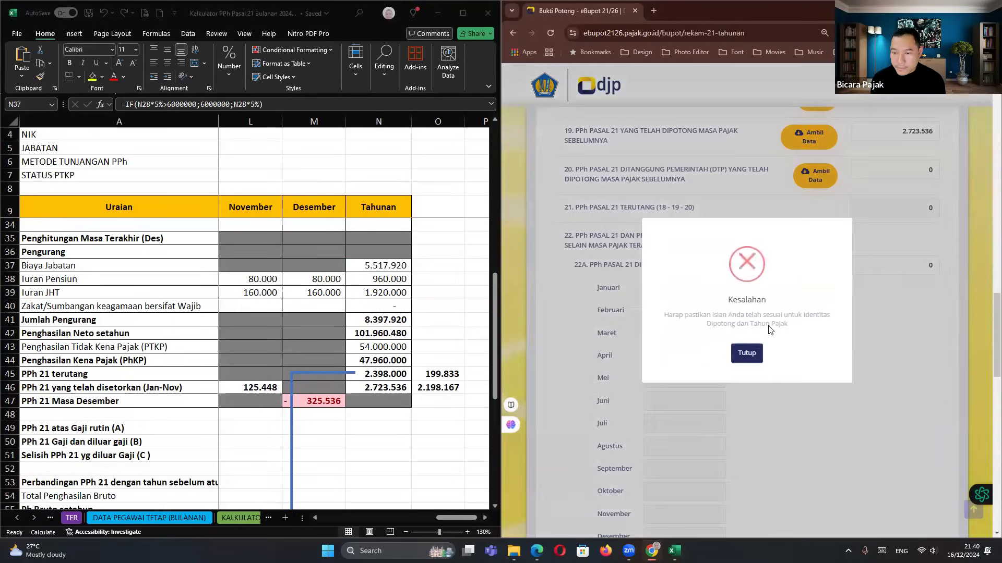
scroll(803, 365, up, 5)
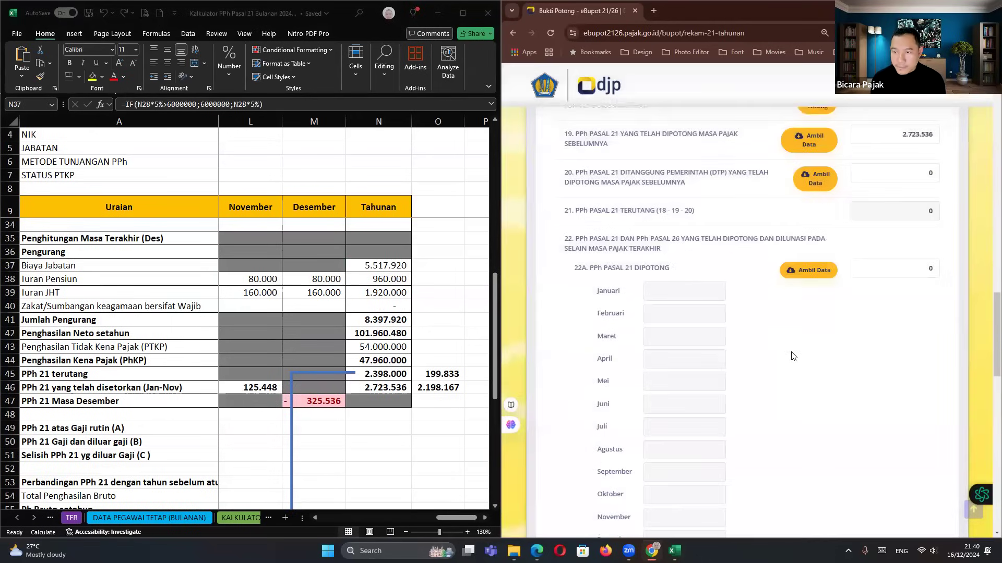
click(821, 436)
click(746, 353)
Compare items 23 and 23A, the last period's under- or overpaid PPh 21, with PPh 21 Masa Desember in the workbook.
scroll(758, 367, down, 4)
scroll(759, 367, down, 7)
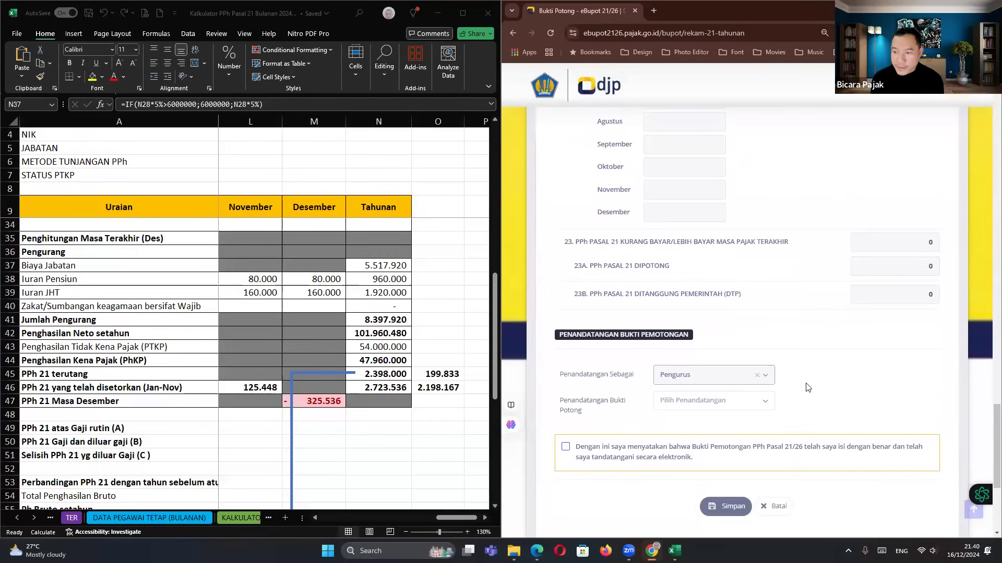
scroll(819, 387, up, 3)
scroll(856, 439, up, 2)
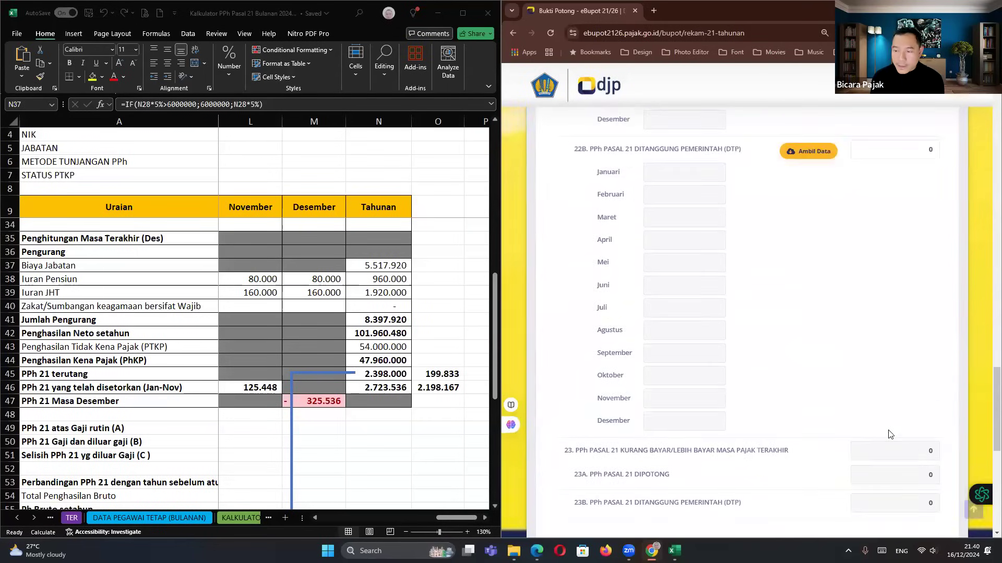
scroll(887, 417, down, 4)
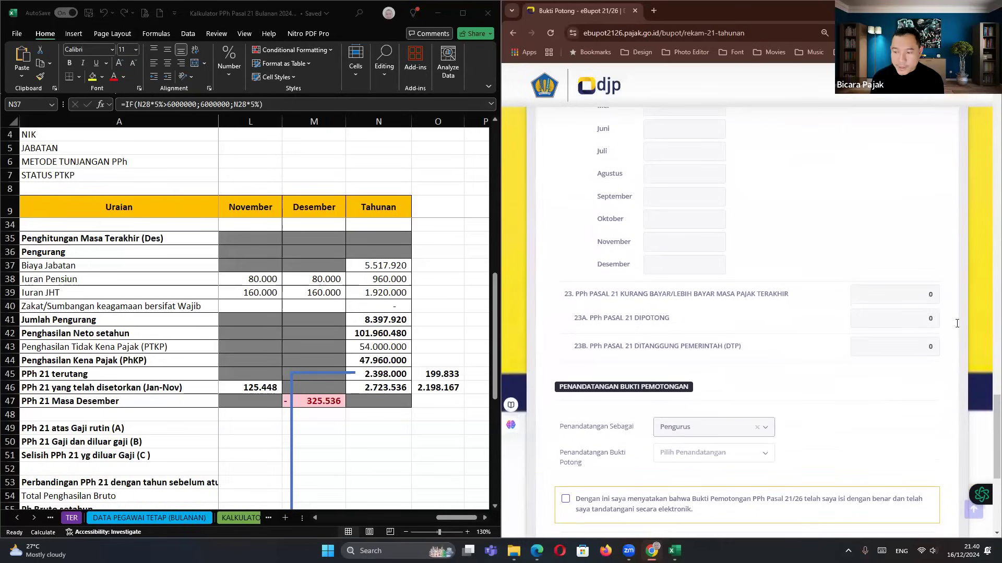
double_click(930, 320)
click(328, 416)
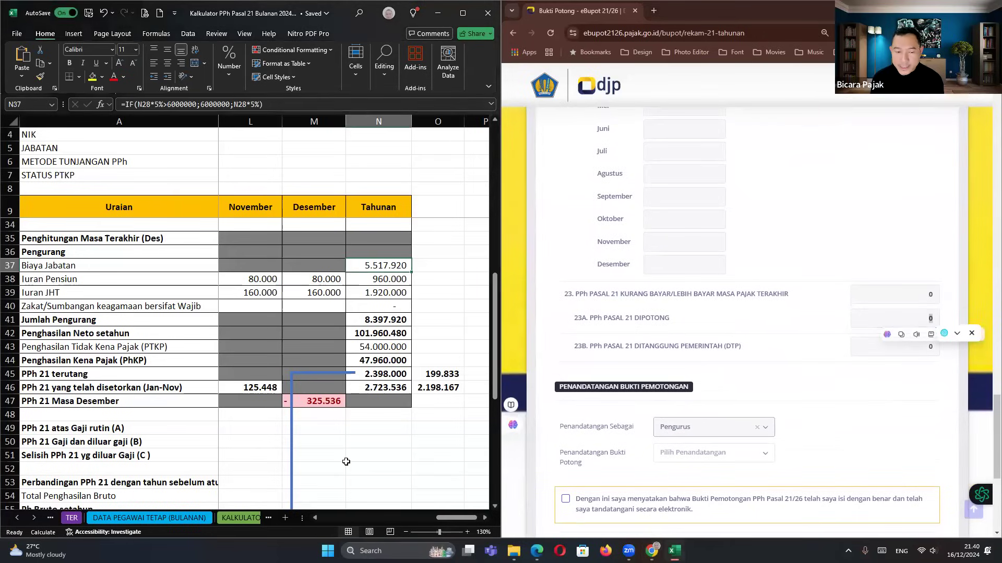
key(Up)
click(793, 385)
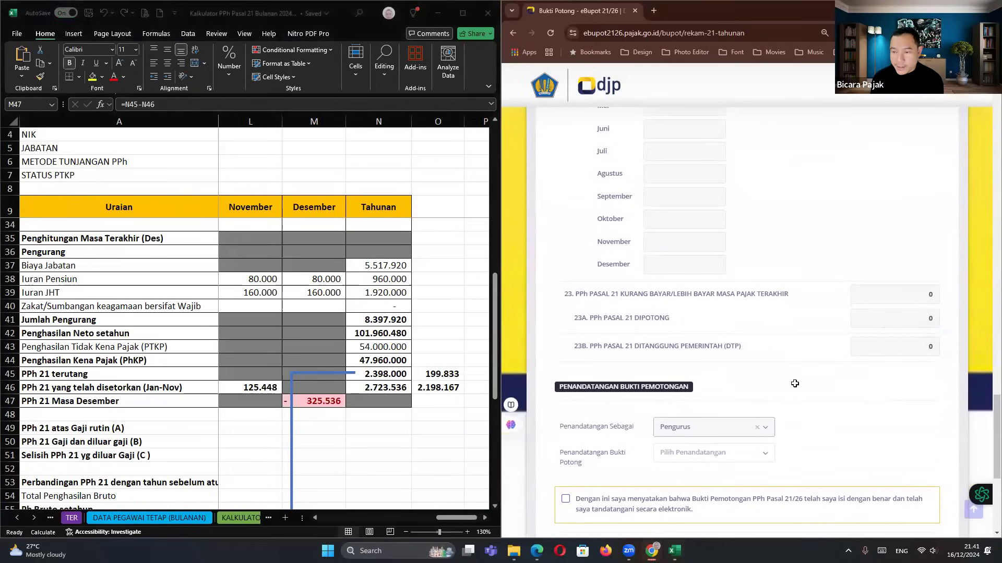
Check the income and deduction entries, comparing item 12, Jumlah Pengurangan, with the workbook's annual total in N41.
scroll(793, 391, up, 10)
scroll(791, 401, up, 10)
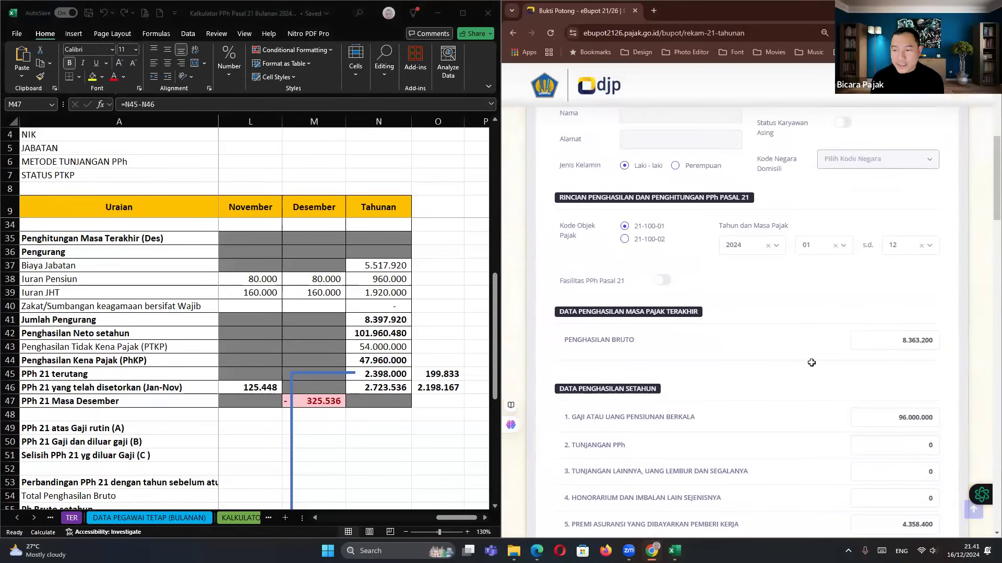
scroll(811, 363, down, 8)
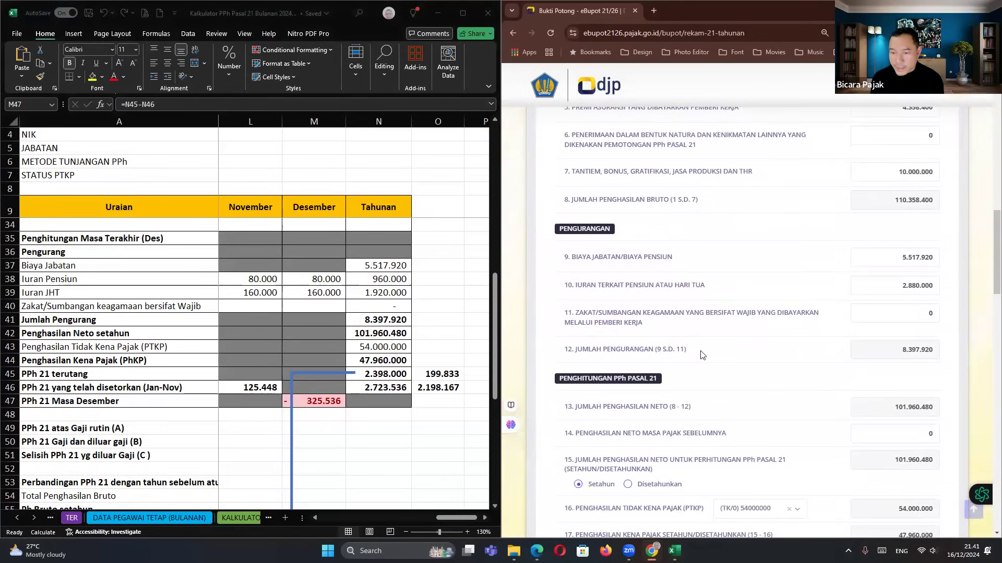
click(906, 313)
click(895, 356)
click(379, 320)
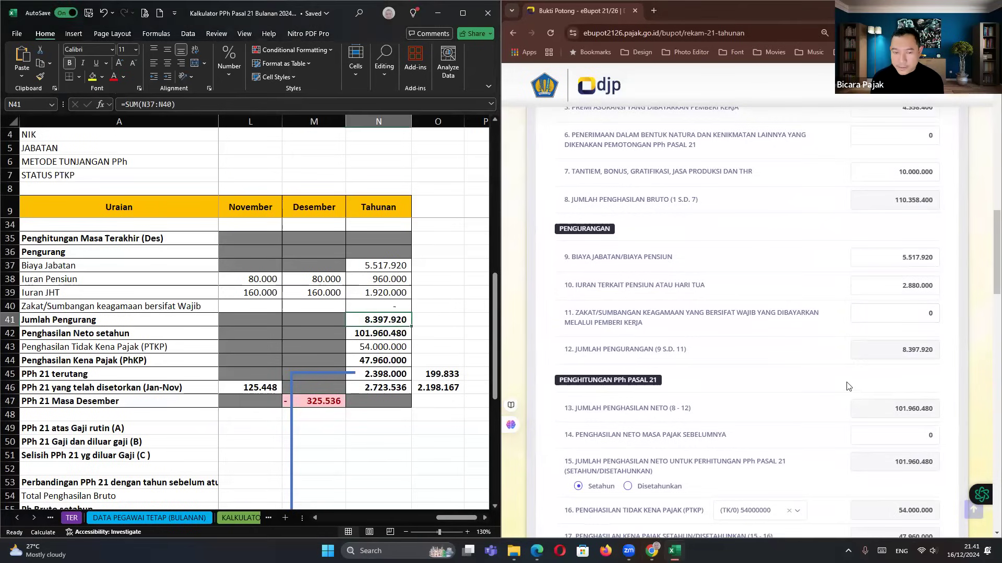
click(855, 393)
Recalculate item 18 and try once more to retrieve the PPh 21 previously withheld for item 19.
scroll(857, 397, down, 1)
scroll(857, 397, down, 2)
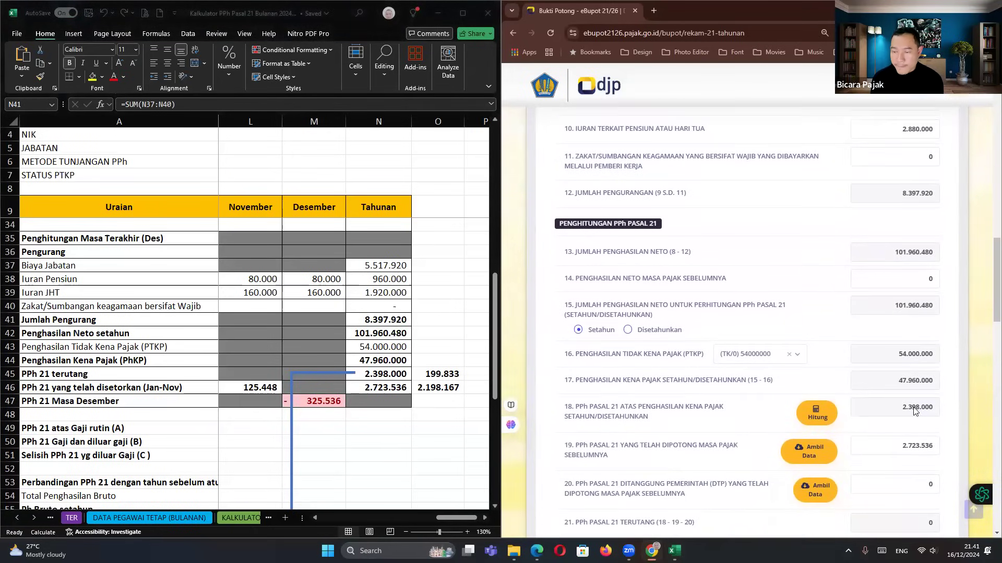
click(820, 415)
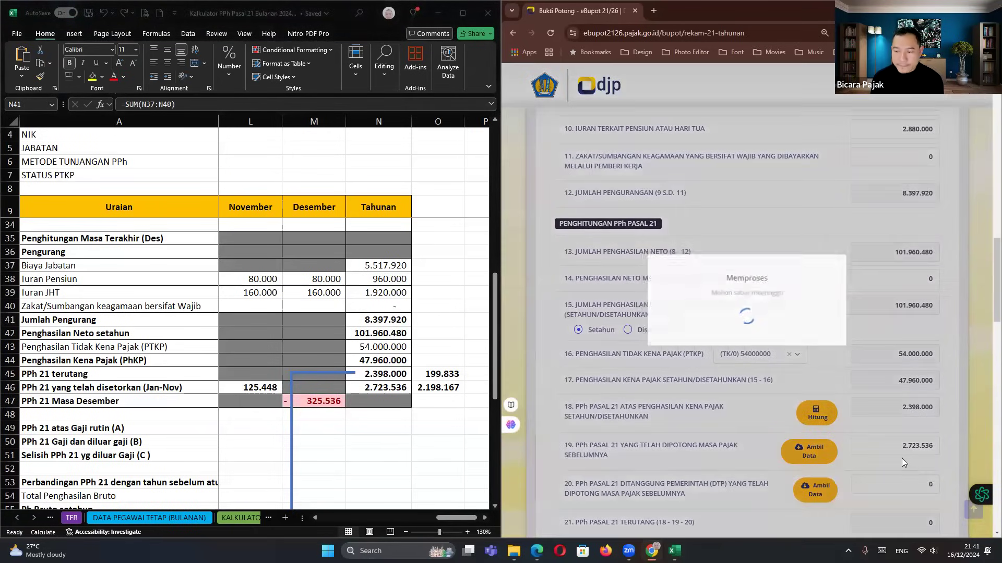
click(894, 446)
scroll(894, 446, down, 2)
click(805, 356)
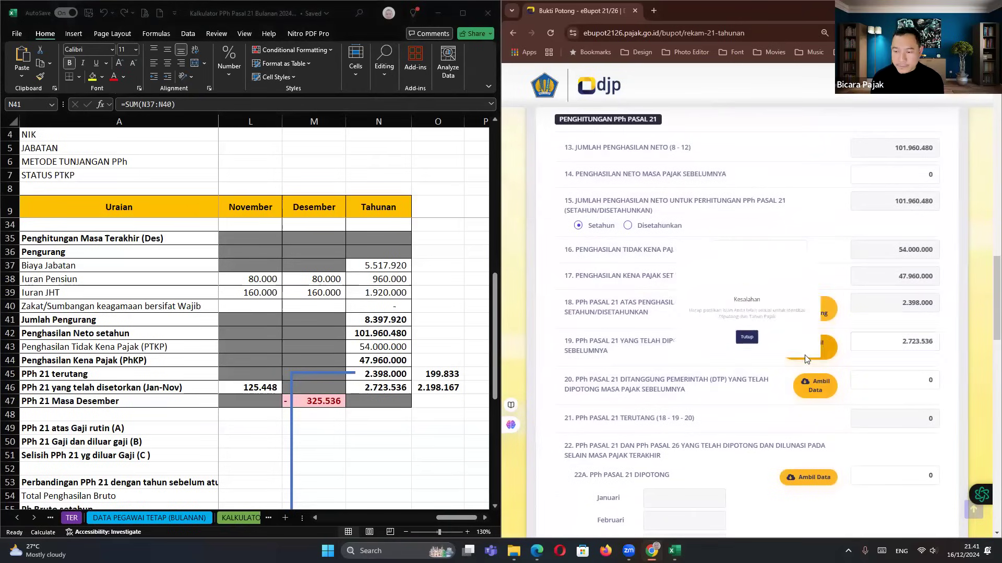
click(747, 354)
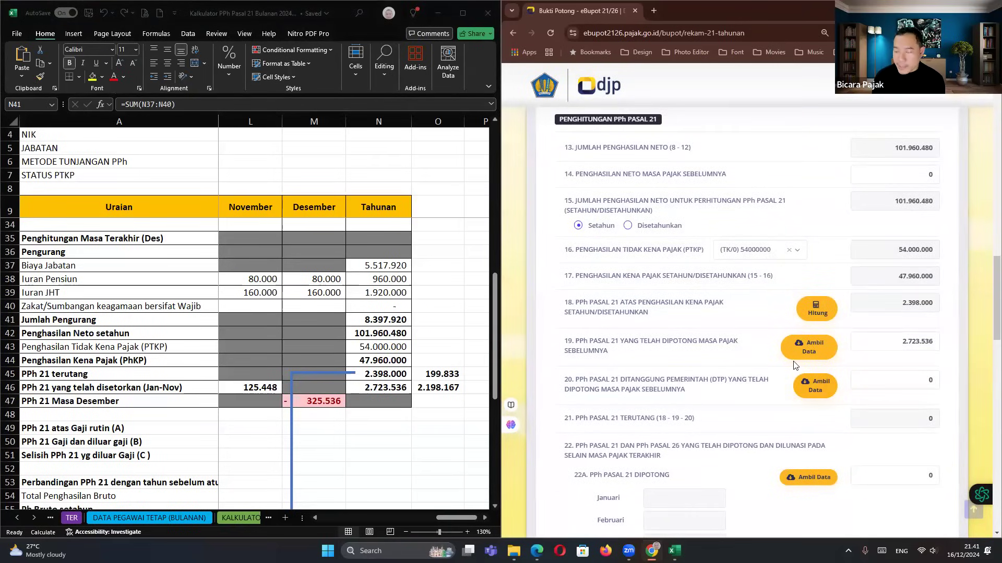
Compare item 21, PPh Pasal 21 terutang, with the December PPh 21 amount in the workbook.
scroll(892, 332, down, 1)
click(893, 332)
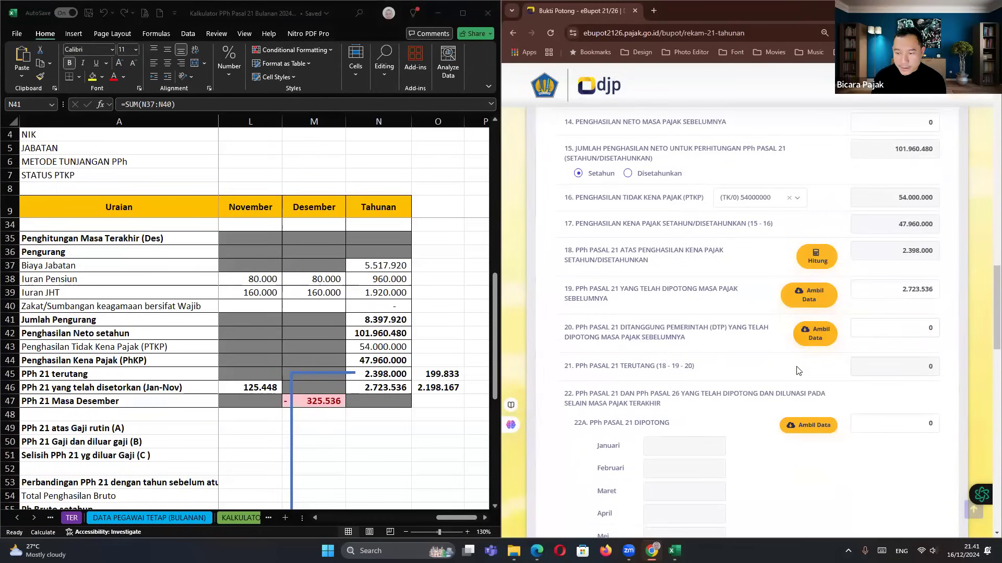
click(918, 367)
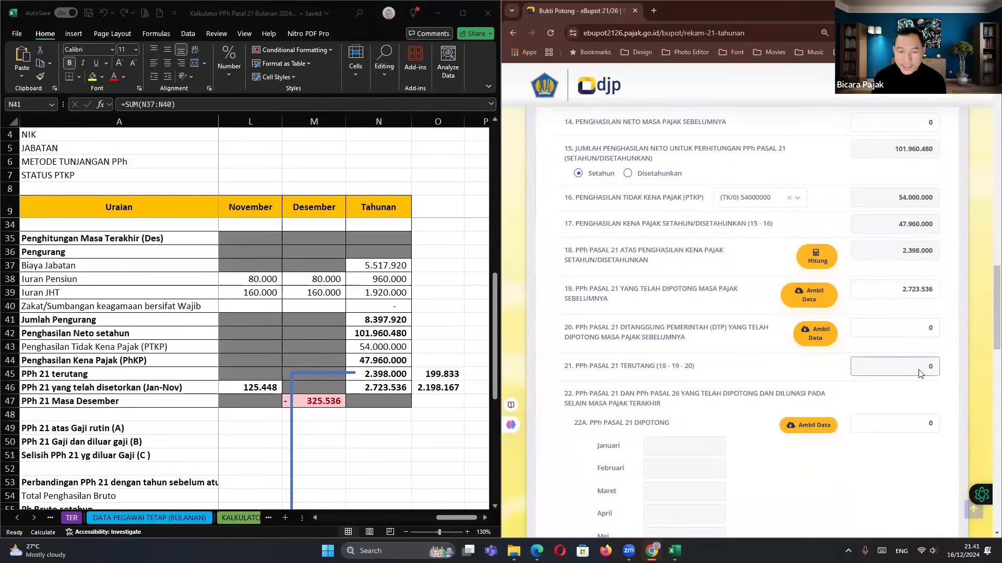
click(321, 404)
click(701, 407)
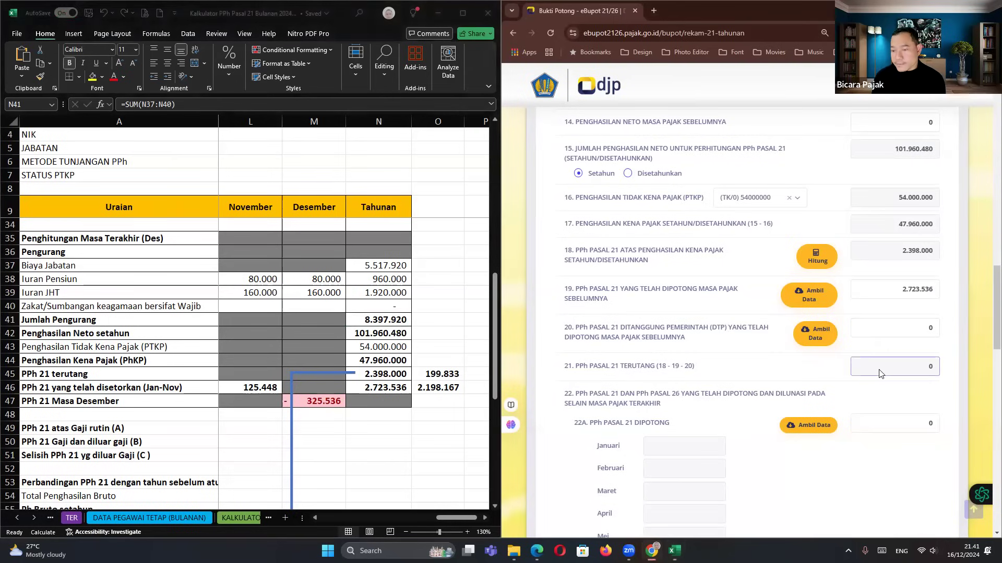
Choose the signatory of the withholding slip and accept the declaration that the form is filled in correctly.
scroll(697, 396, up, 7)
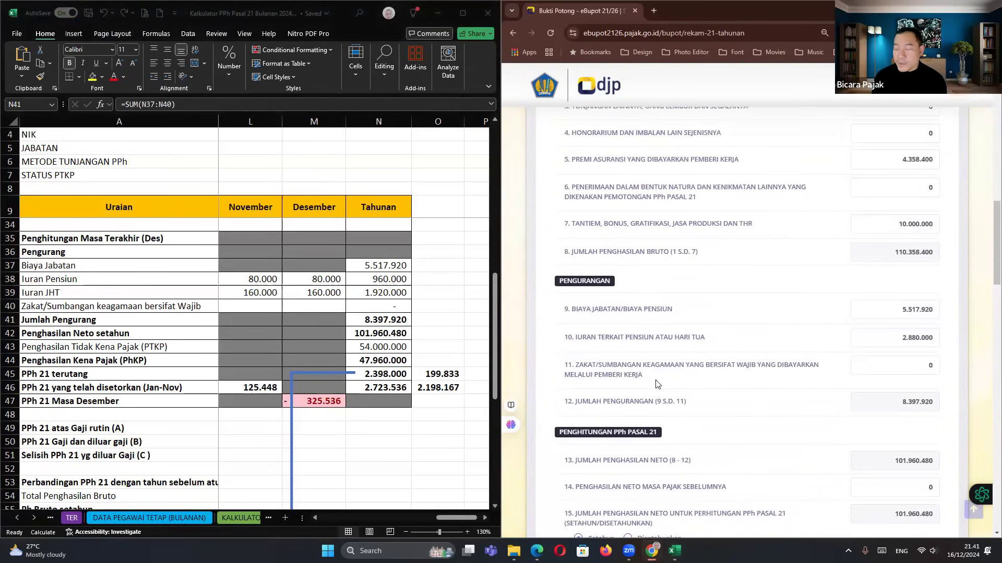
scroll(657, 384, down, 15)
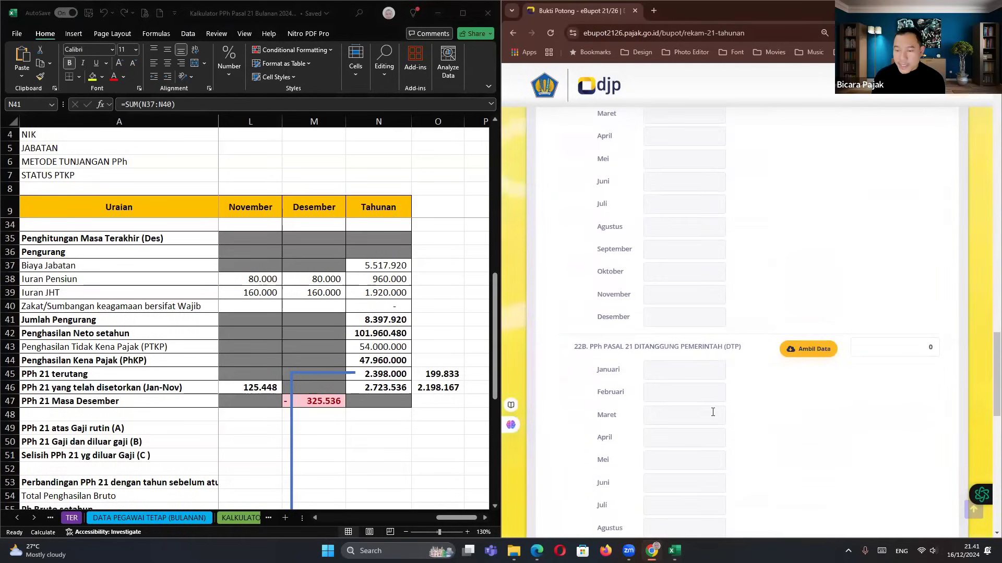
scroll(713, 412, down, 12)
click(687, 203)
click(694, 240)
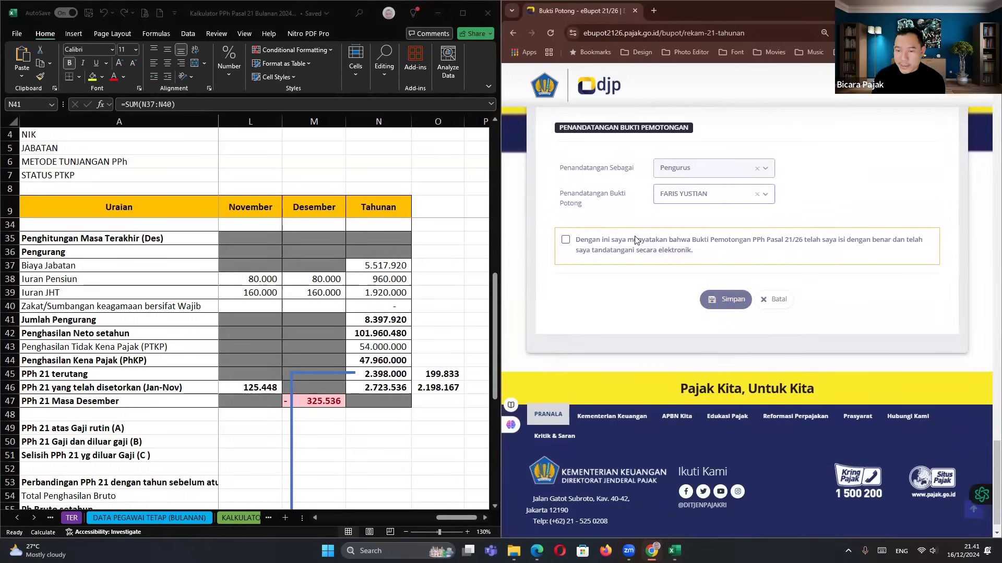
click(582, 240)
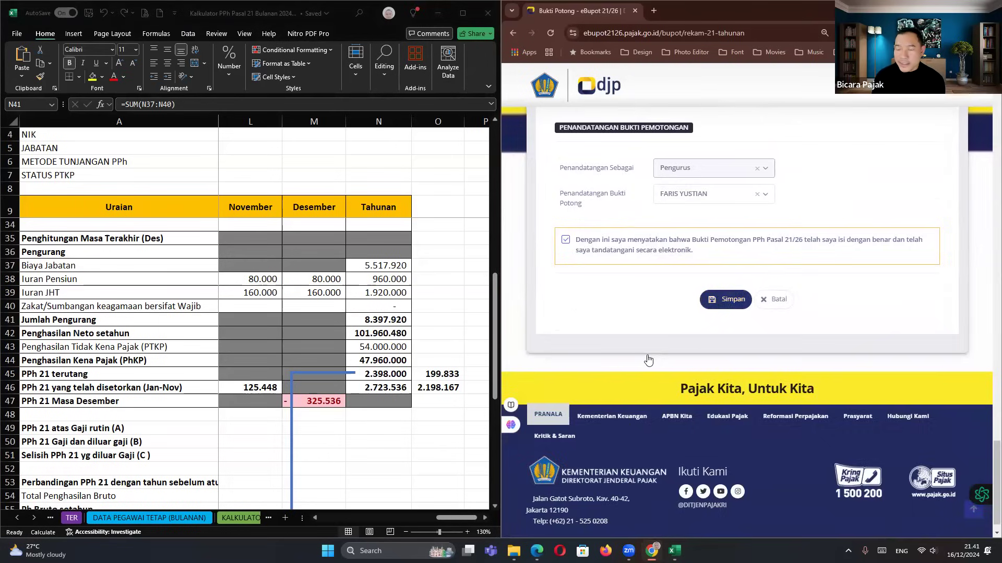
Open the Daftar Bupot Pasal 21 and view the Tahunan slips for period 12-2024, including the status and action columns.
scroll(649, 360, up, 10)
scroll(619, 377, up, 10)
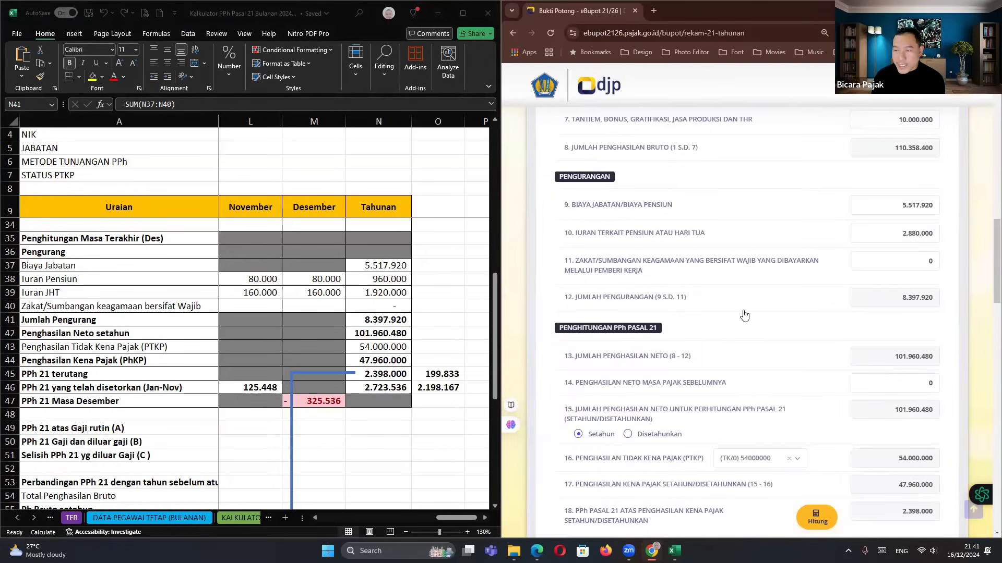
scroll(700, 344, up, 15)
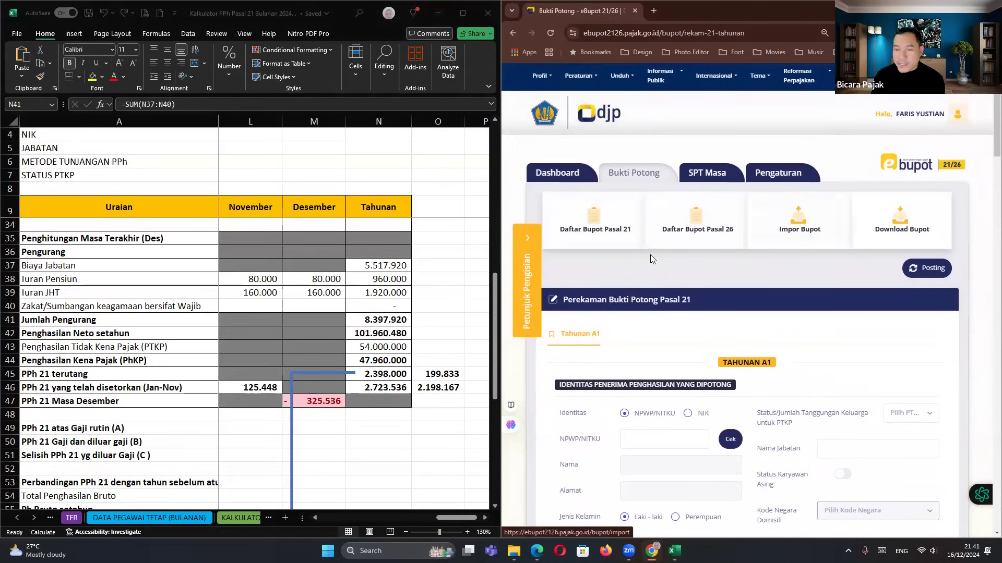
click(613, 227)
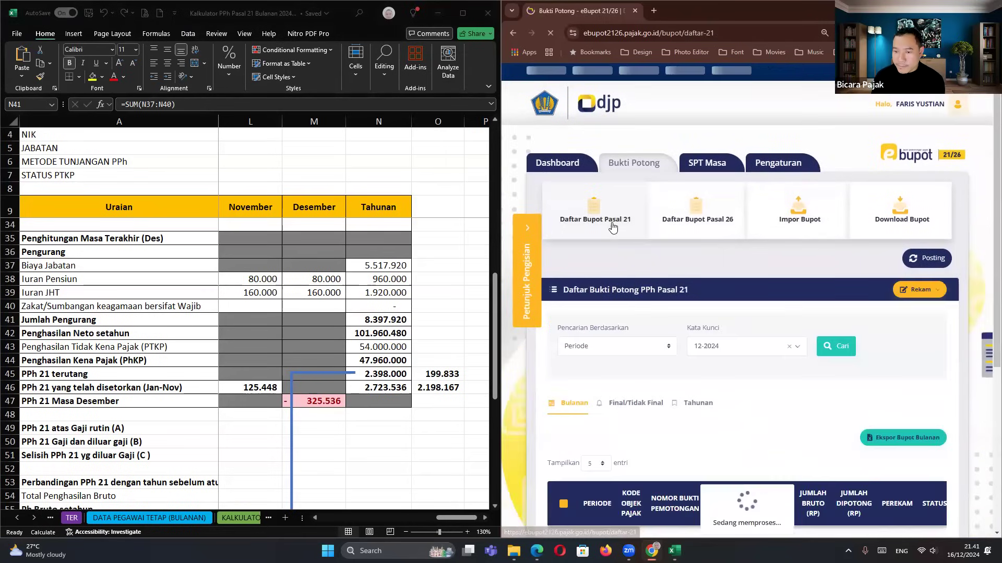
scroll(618, 336, down, 2)
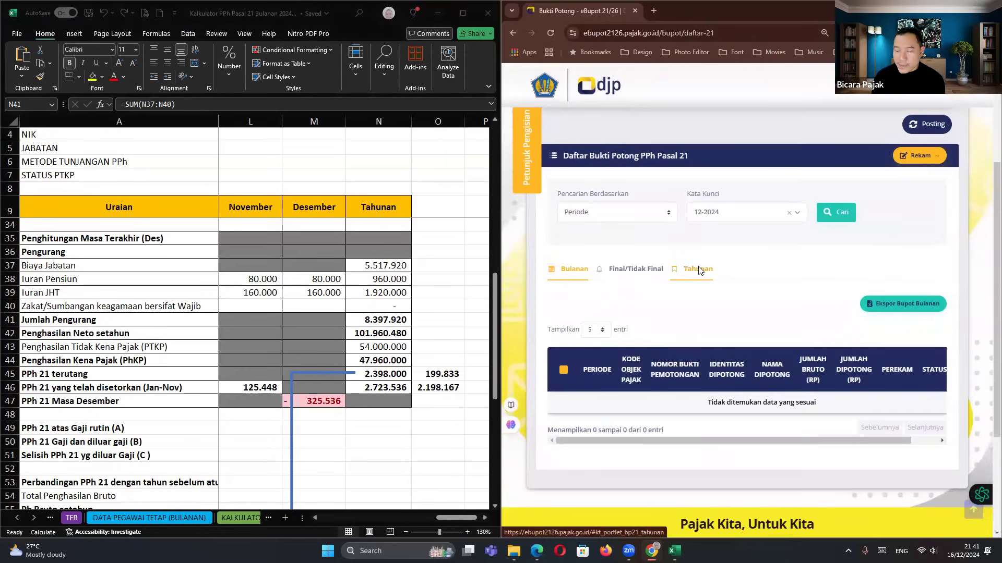
click(697, 269)
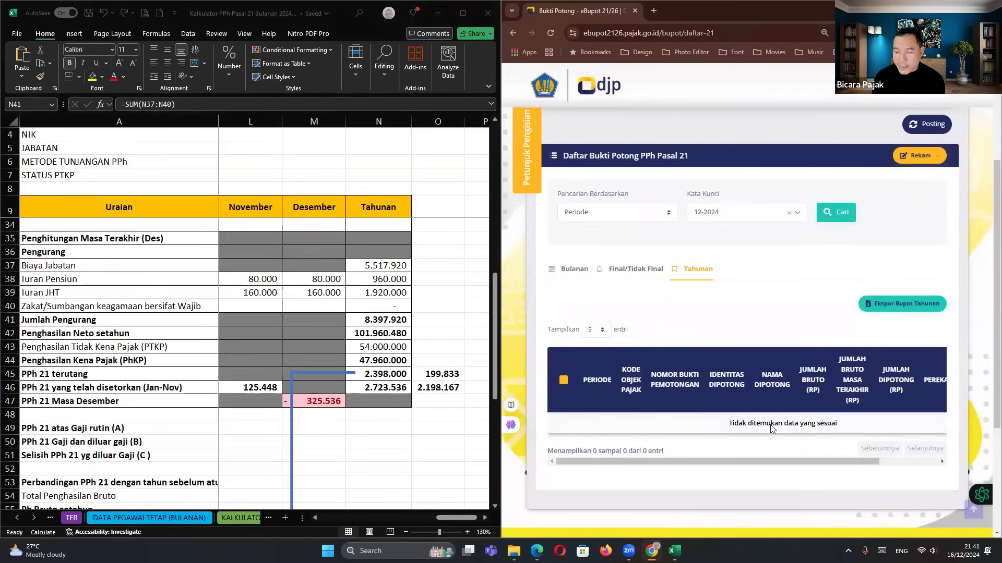
scroll(771, 428, right, 3)
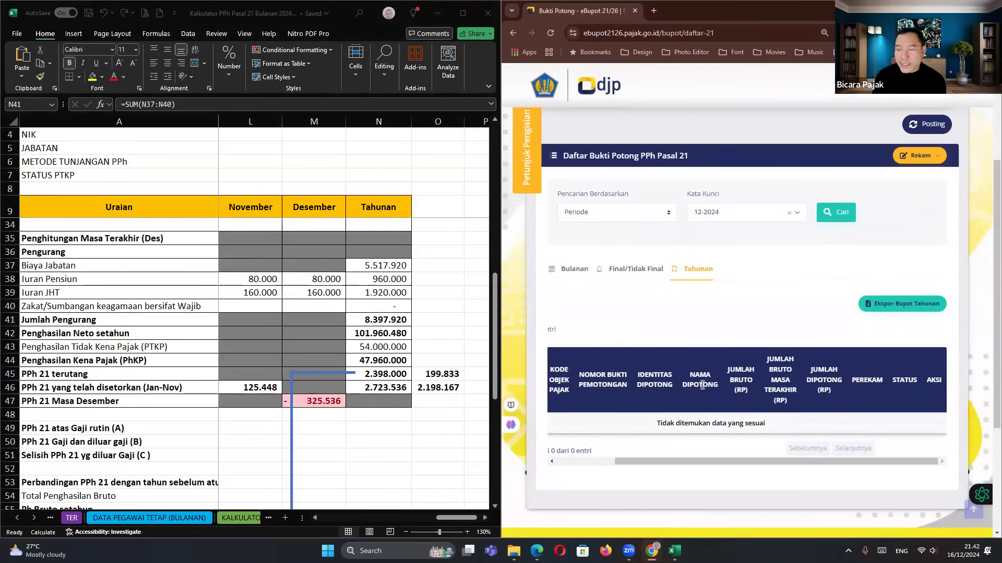
scroll(656, 380, up, 2)
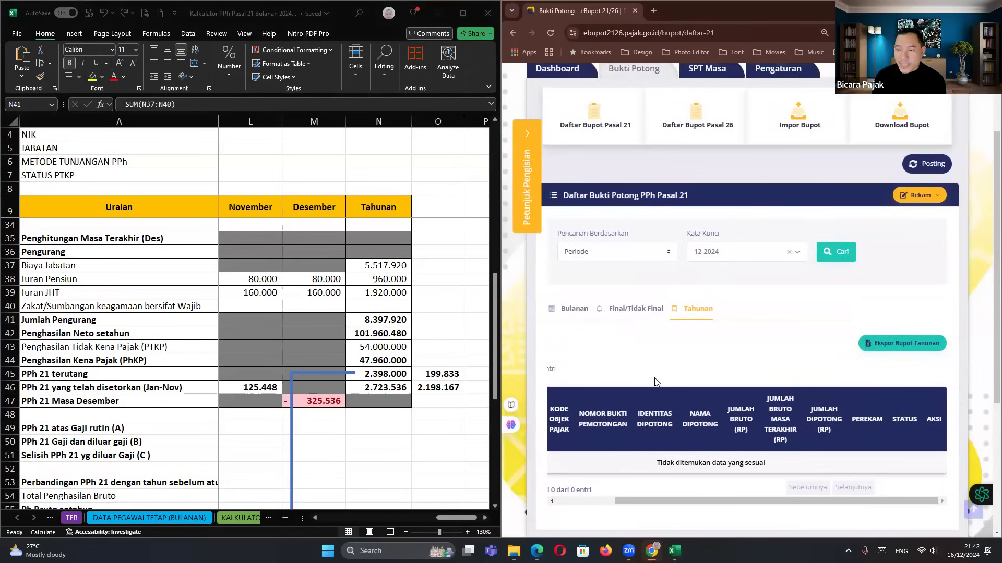
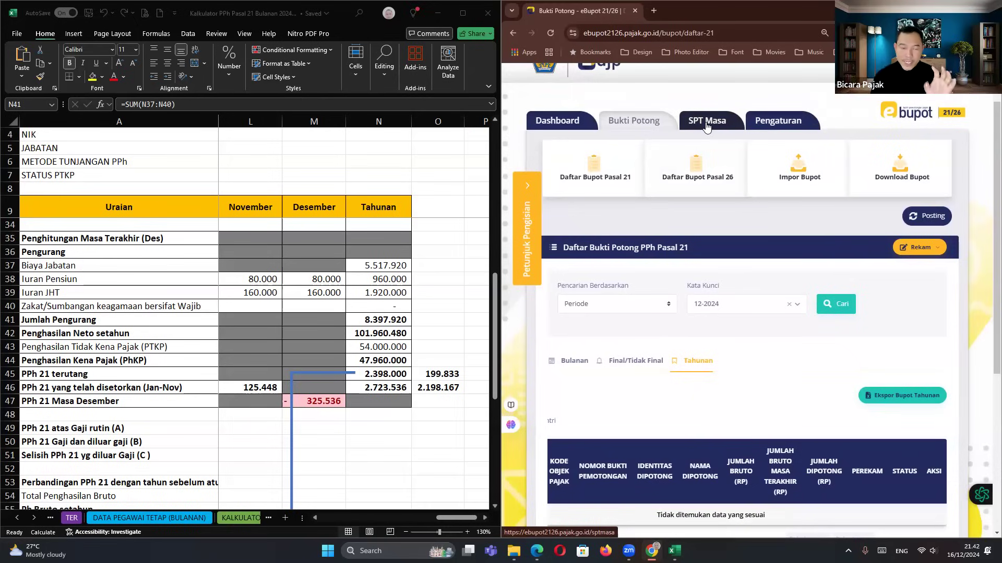
Return to the calculator workbook and review the December PPh 21 rows.
click(318, 407)
scroll(276, 309, up, 1)
click(276, 309)
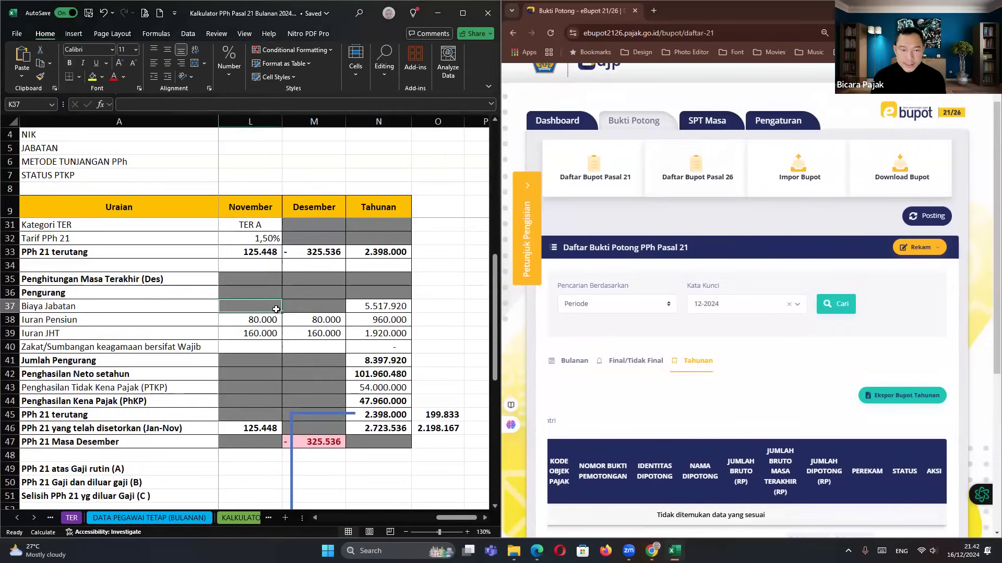
Check the PPh 21 rows down to PPh 21 Masa Desember across the September to Desember columns.
key(Left)
key(Left)
scroll(276, 310, down, 3)
click(376, 361)
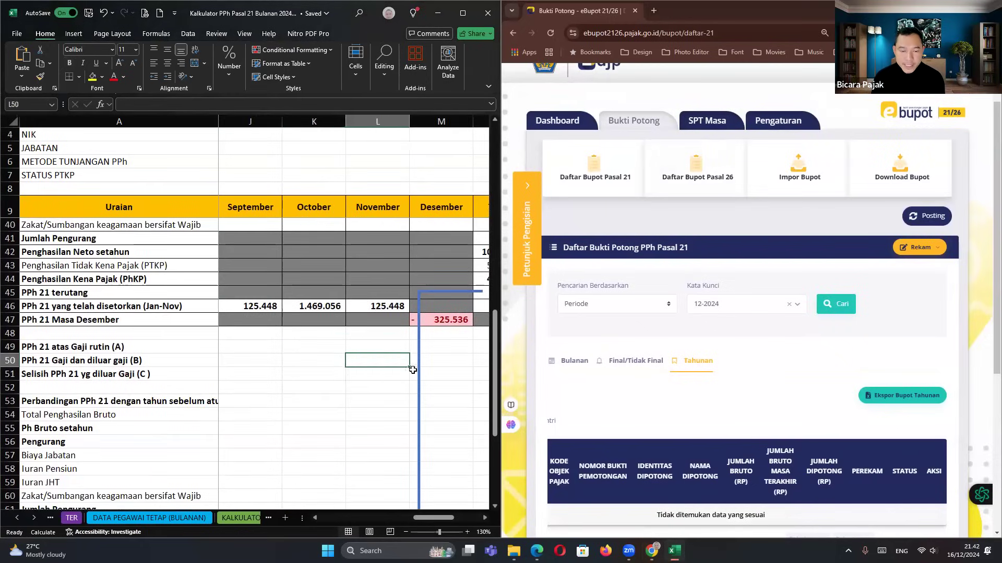
key(Right)
key(Right)
scroll(431, 374, right, 1)
Clear the October amount in the Bonus row of the calculator.
key(Left)
key(Left)
key(Left)
key(Left)
key(Left)
key(Left)
key(Left)
key(Left)
key(Left)
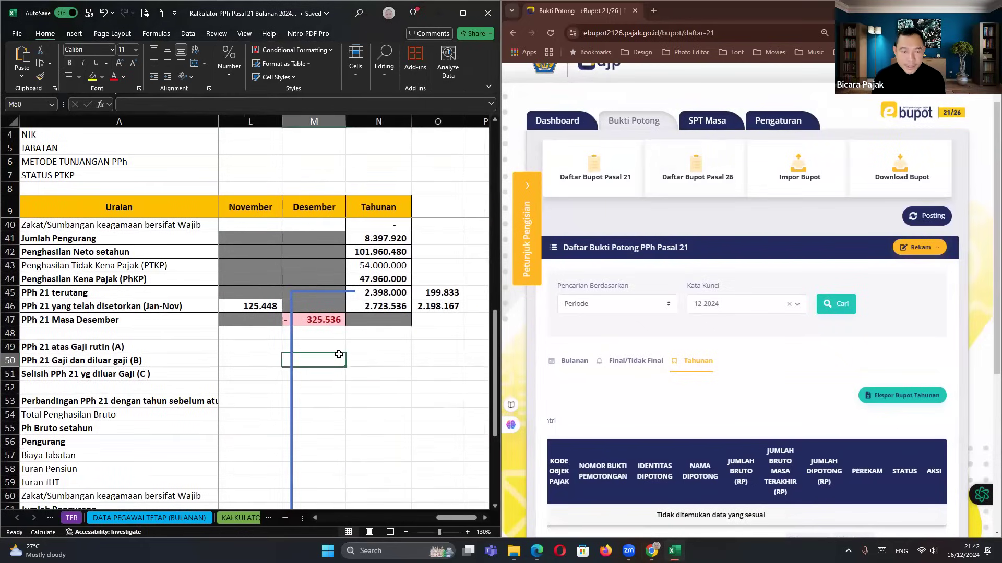
scroll(331, 342, down, 1)
scroll(331, 343, up, 11)
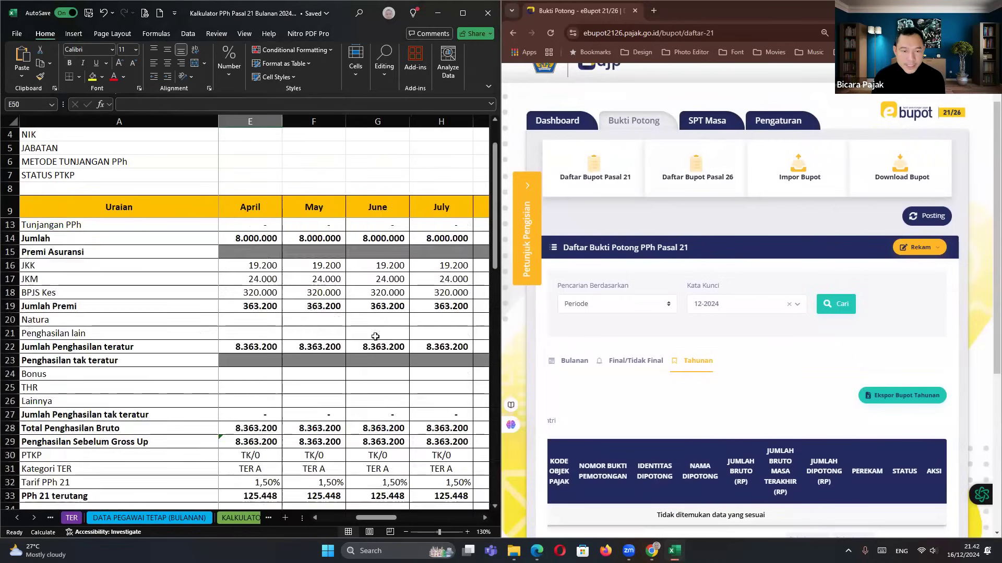
click(419, 256)
key(Right)
key(Right)
key(Right)
key(Right)
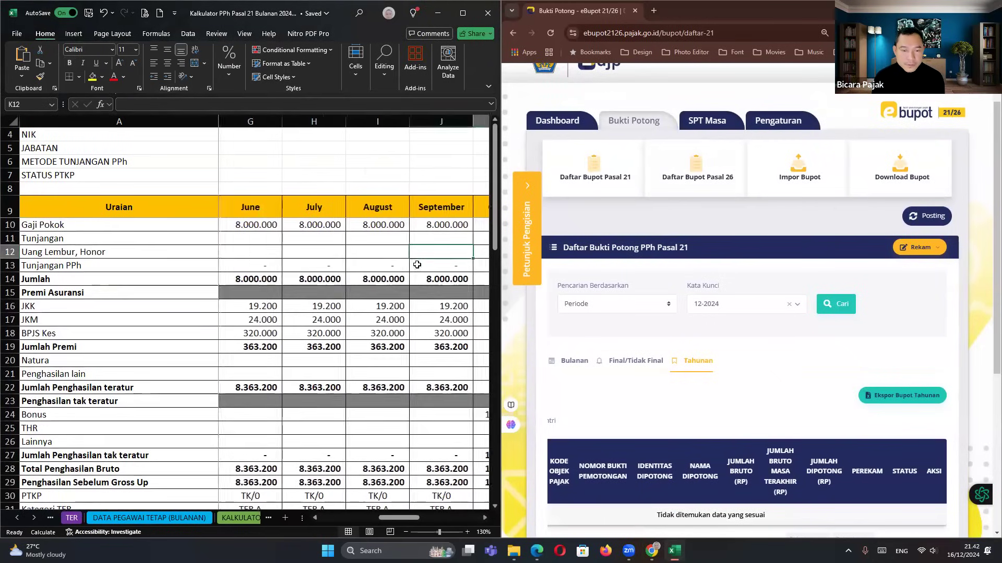
scroll(368, 376, down, 1)
click(368, 378)
key(Delete)
Check the recalculated PPh 21 Masa Desember amount and its formula in the Desember column.
scroll(412, 395, down, 4)
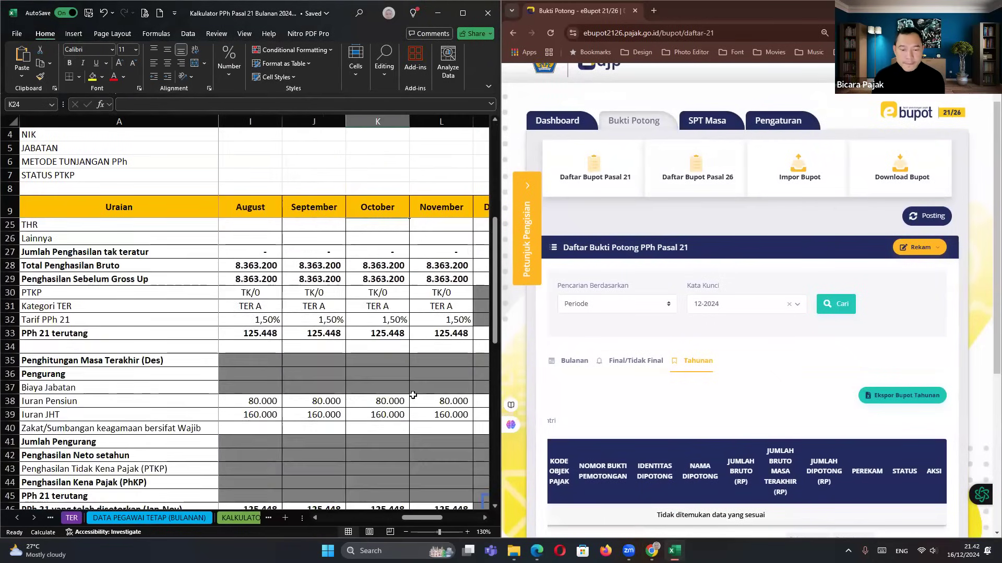
scroll(413, 404, down, 3)
click(407, 402)
key(Right)
key(Right)
key(Right)
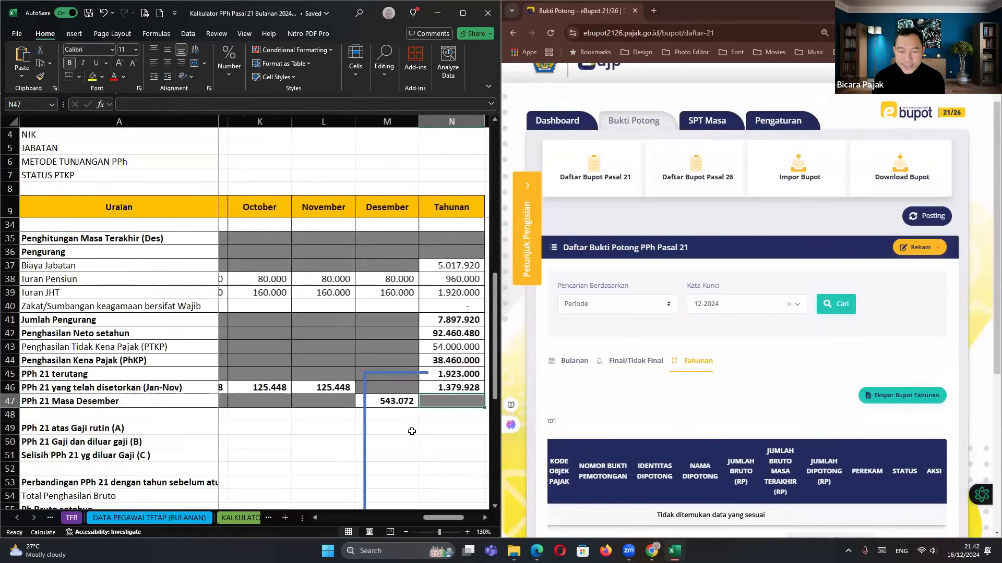
scroll(388, 392, down, 1)
click(395, 392)
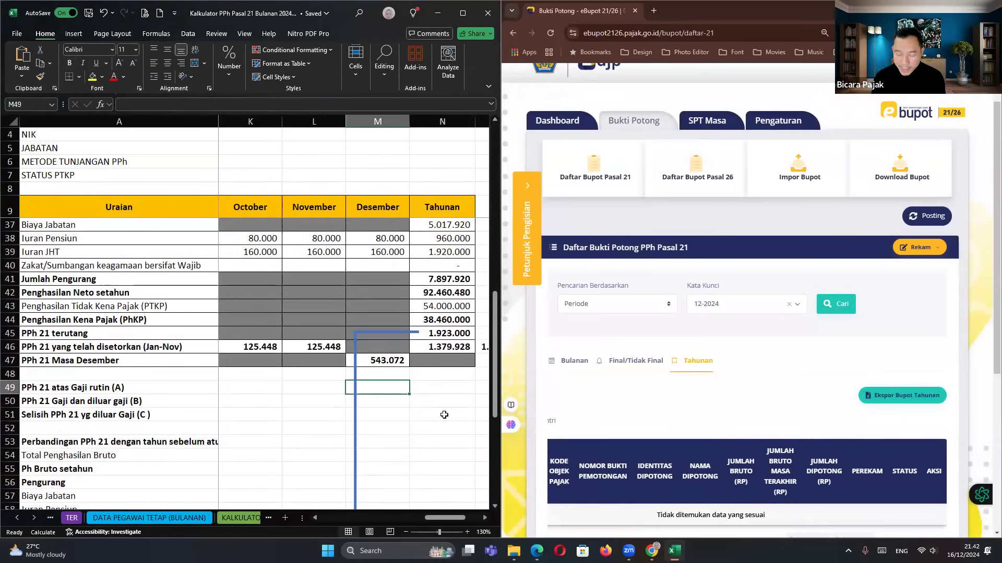
key(Up)
key(Up)
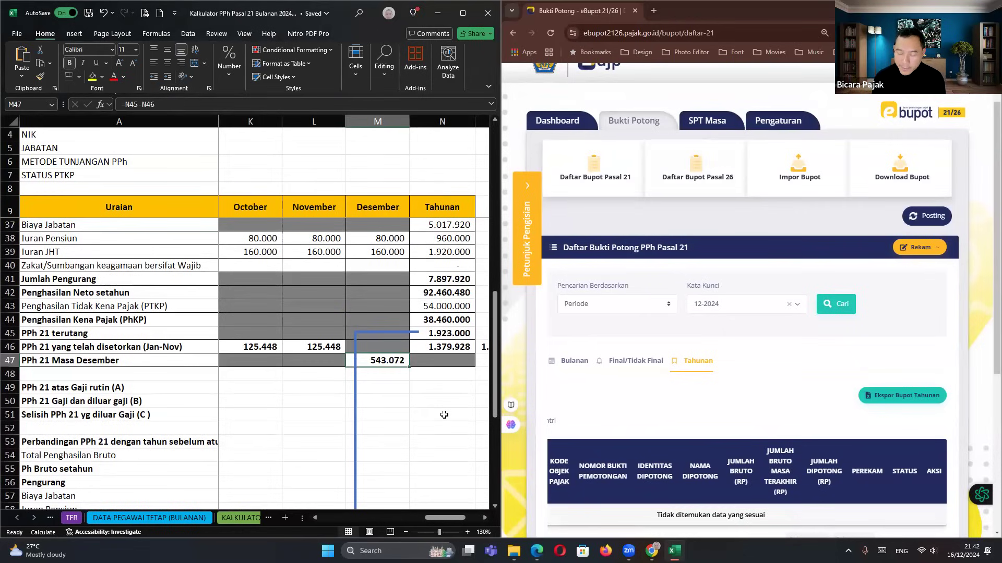
Enter =M47*8 in the Desember column for PPh 21 atas Gaji rutin (A), multiplying December's PPh 21 by 8.
key(Down)
key(Down)
text(=)
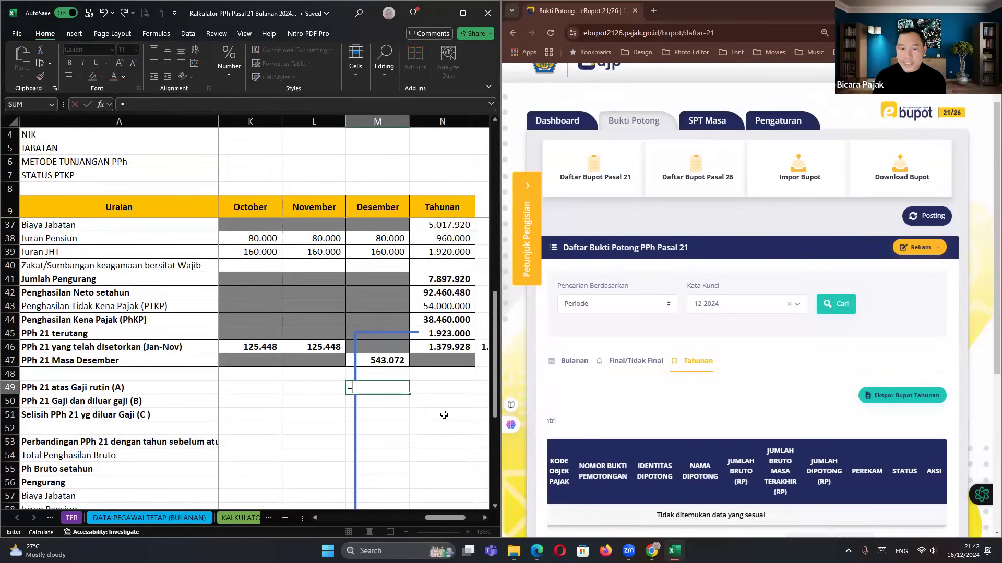
key(Up)
key(Up)
text(*)
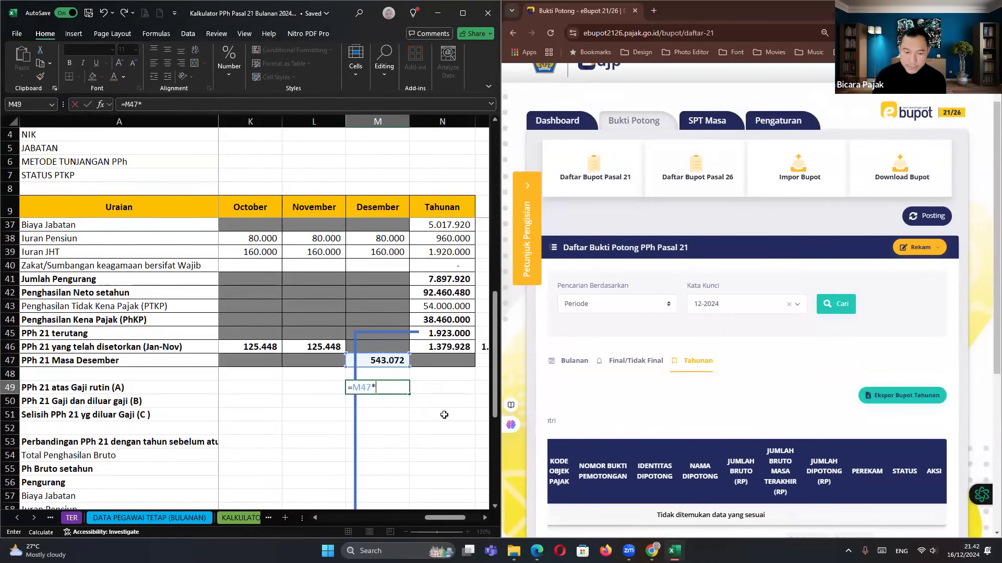
key(Return)
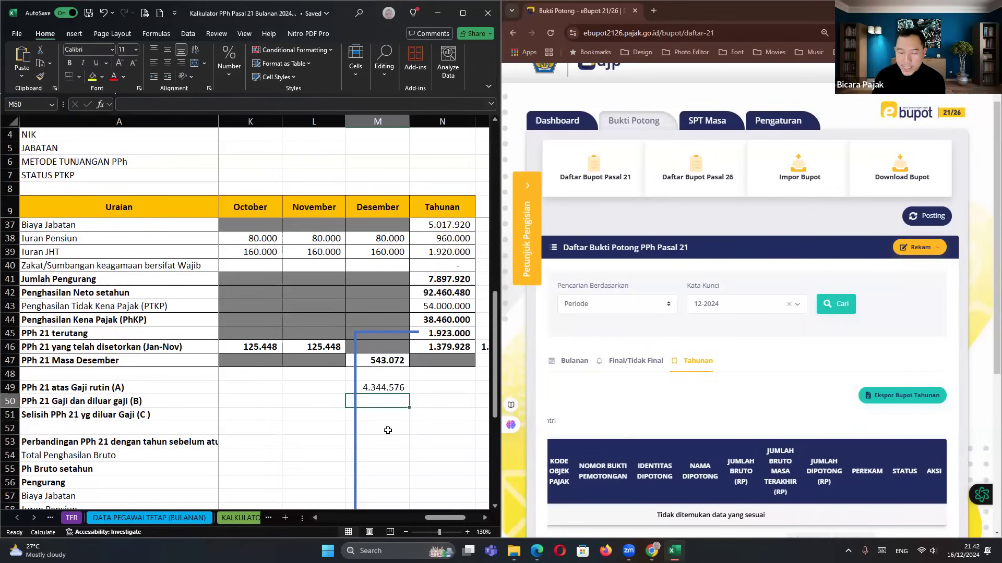
key(Up)
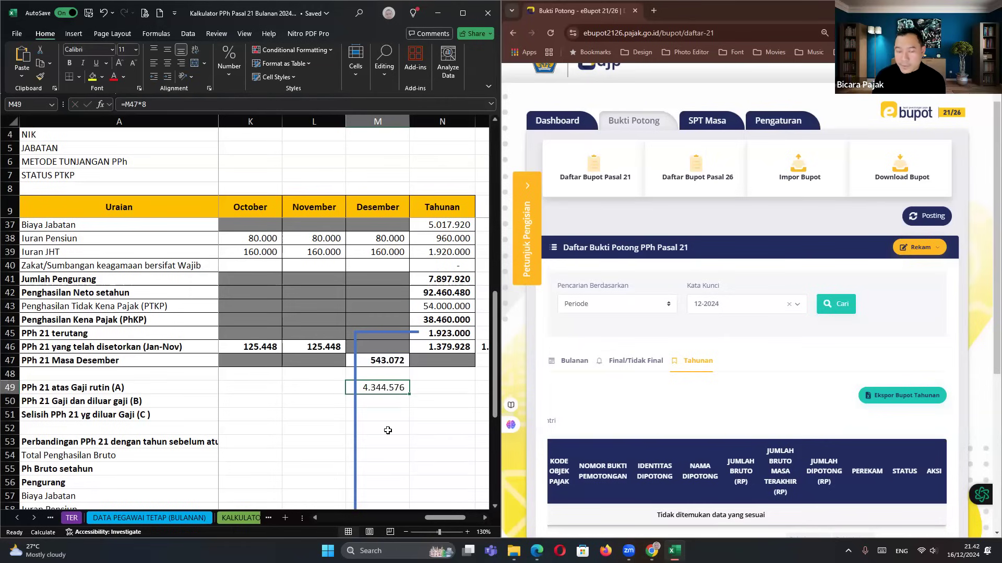
click(385, 420)
key(Up)
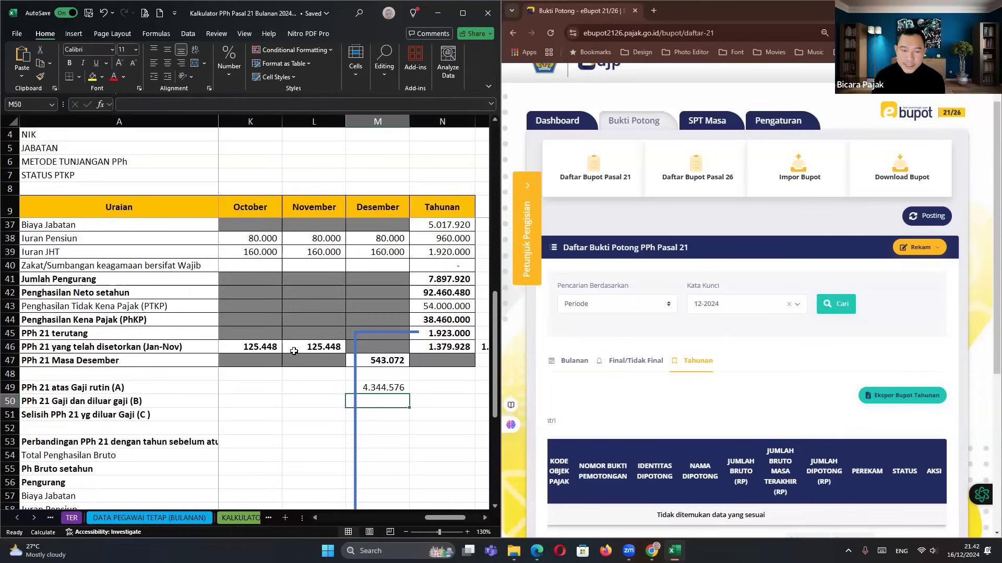
Review the income, PPh 21 terutang and deduction rows for the August to November columns.
scroll(318, 325, up, 2)
click(319, 325)
key(Left)
key(Left)
key(Left)
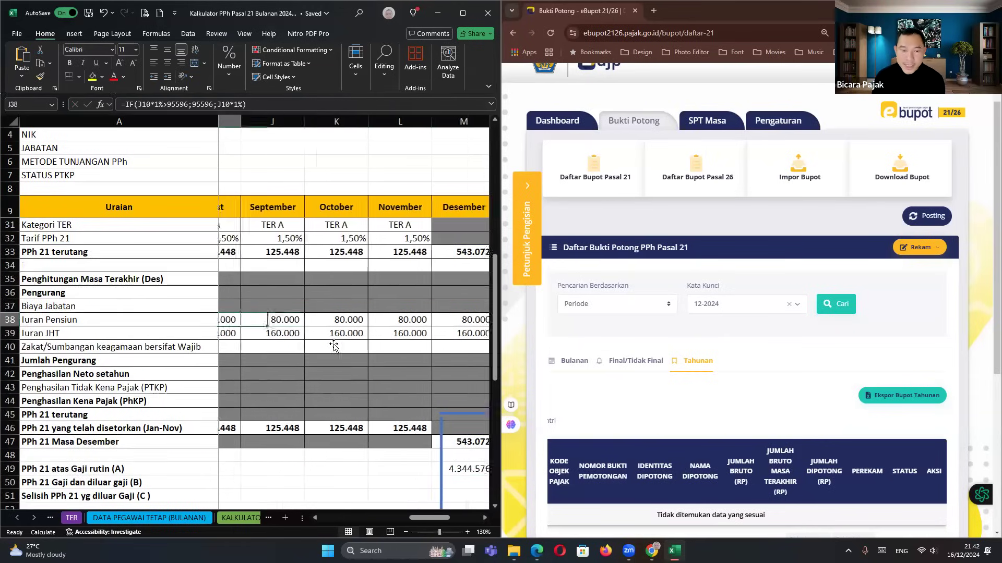
click(377, 270)
scroll(372, 339, up, 3)
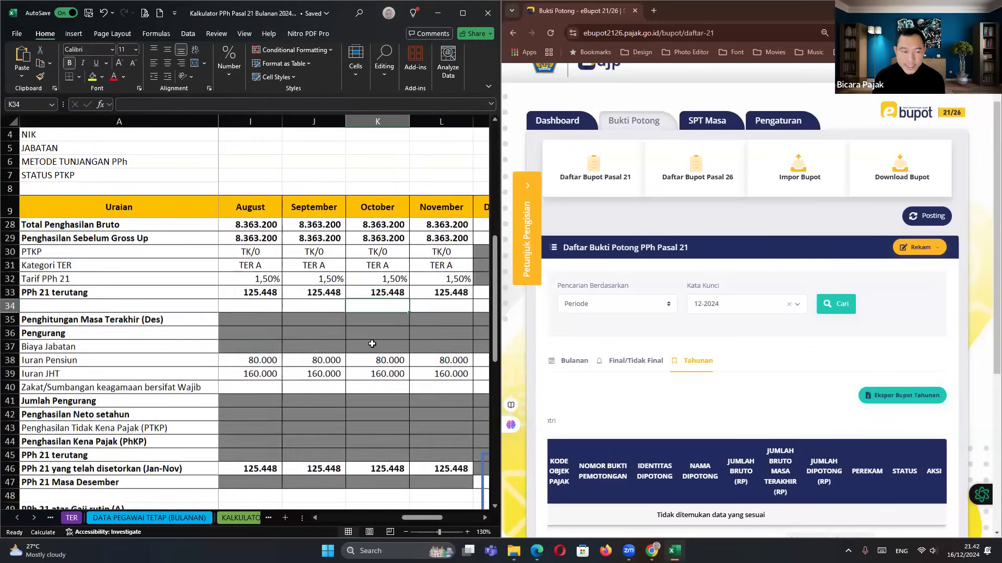
scroll(372, 344, up, 1)
click(371, 291)
scroll(388, 419, down, 1)
Replace the formula for PPh 21 atas Gaji rutin (A) in M49 with its plain value.
scroll(387, 419, down, 7)
scroll(406, 355, right, 3)
click(418, 347)
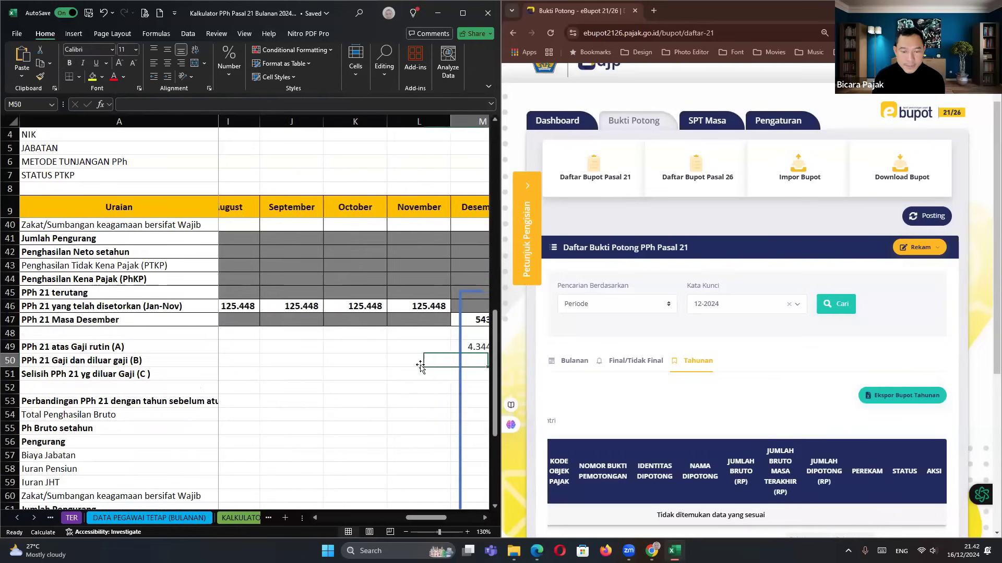
right_click(388, 349)
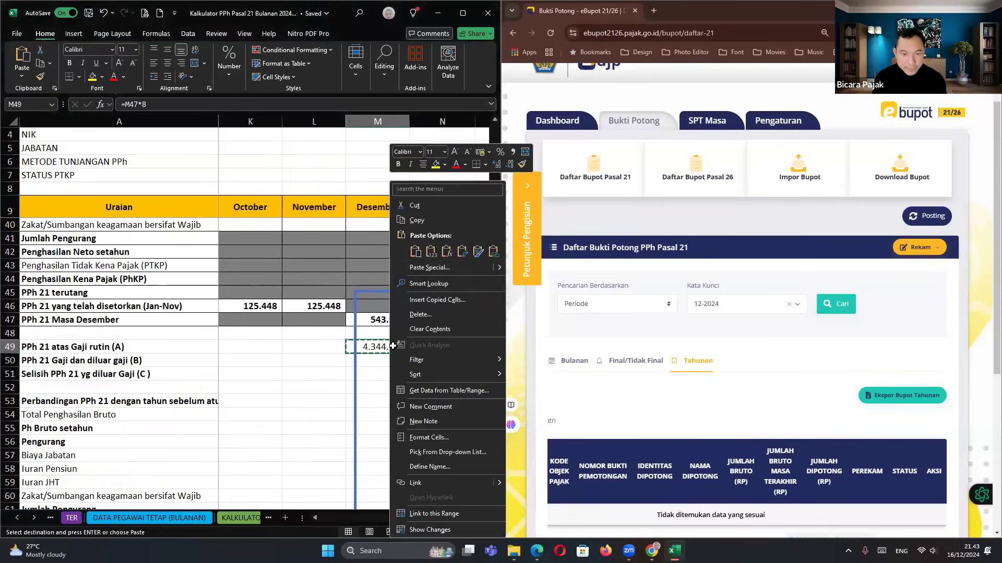
click(432, 246)
Enter a November bonus of 8000000 in the Bonus row.
click(290, 362)
scroll(290, 381, up, 4)
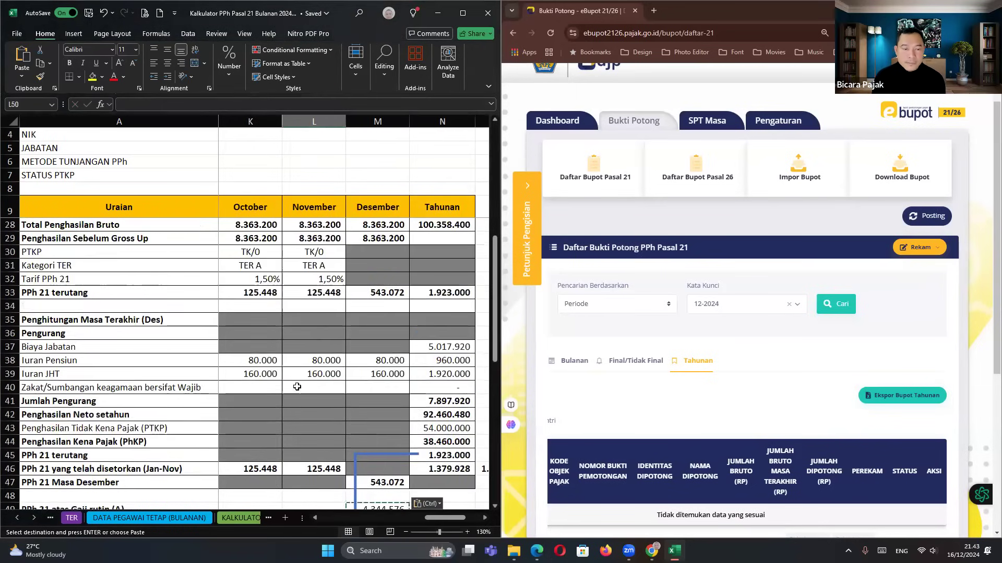
click(314, 309)
scroll(314, 308, up, 2)
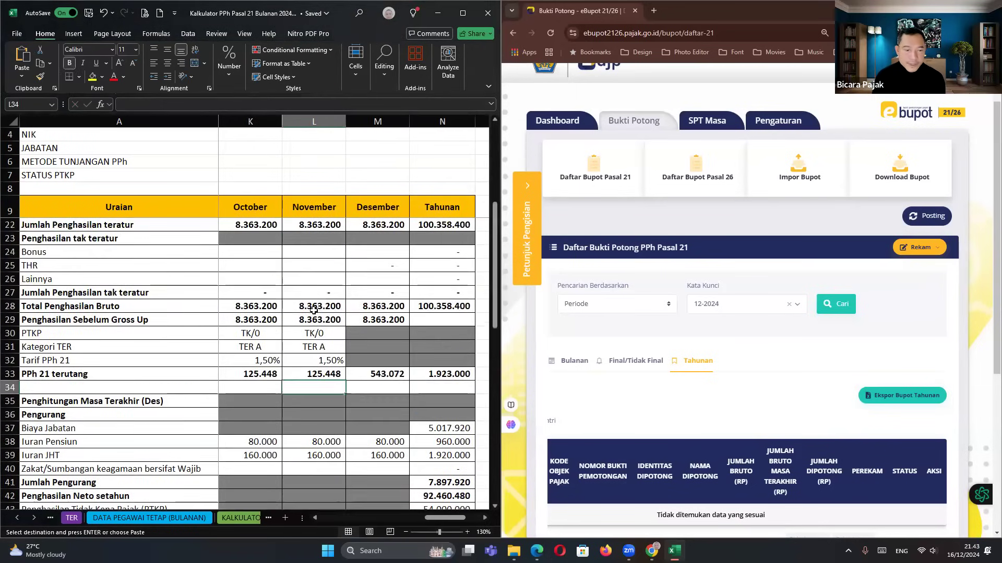
click(306, 255)
text(8000000)
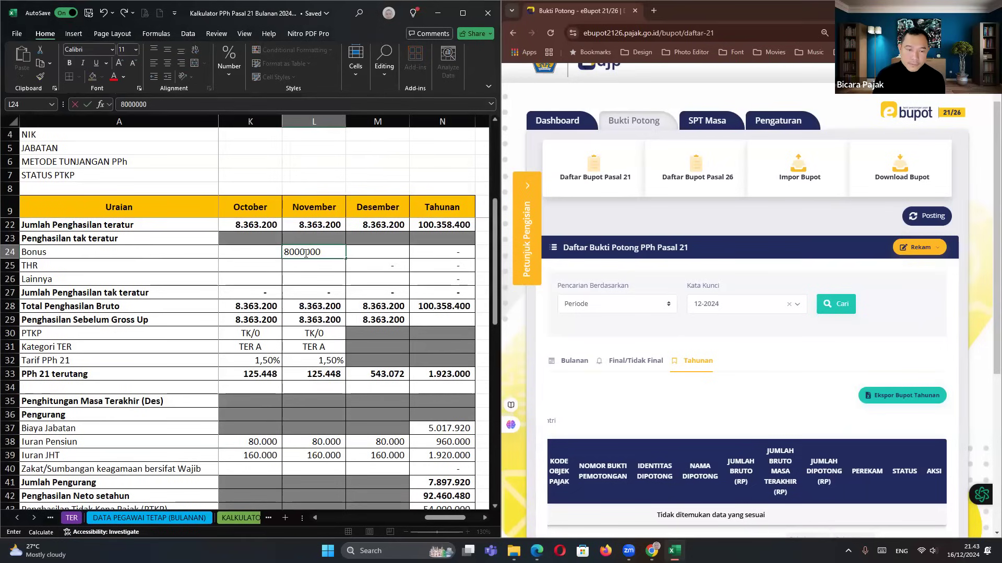
key(Return)
click(305, 252)
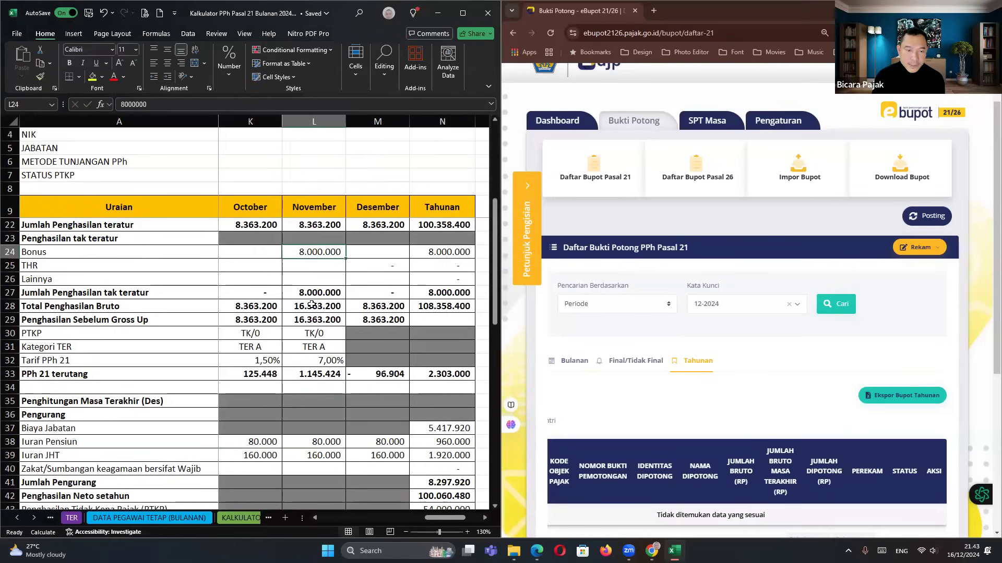
Enter =M47*2 in the Desember column for PPh 21 Gaji dan diluar gaji (B).
scroll(305, 253, down, 5)
click(386, 426)
click(382, 400)
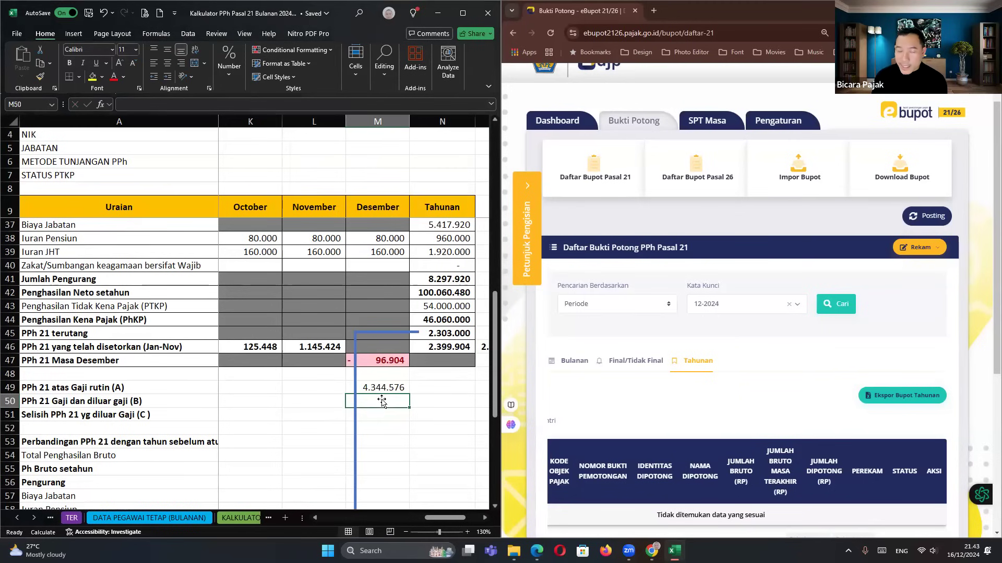
text(=)
click(383, 361)
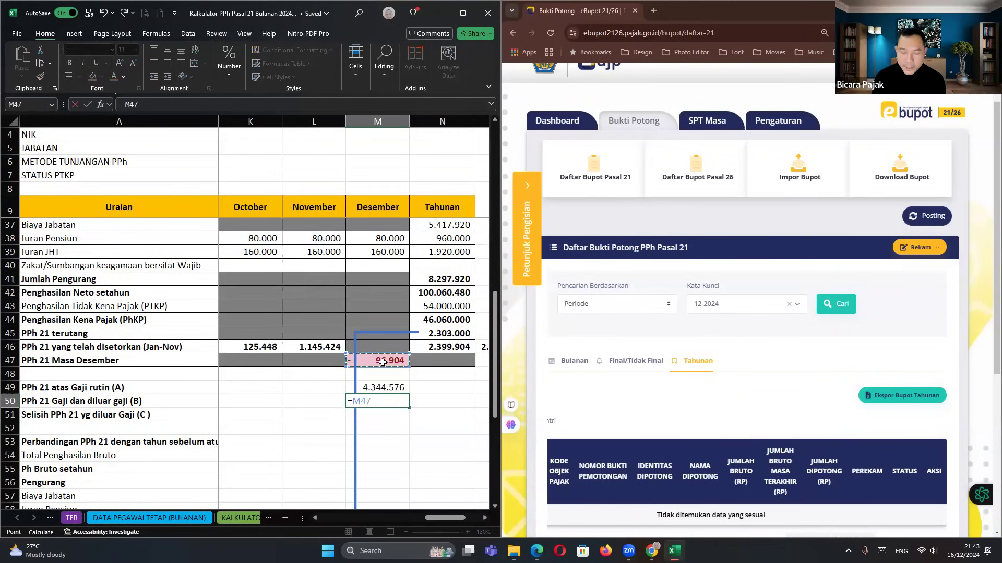
text(*2)
key(Return)
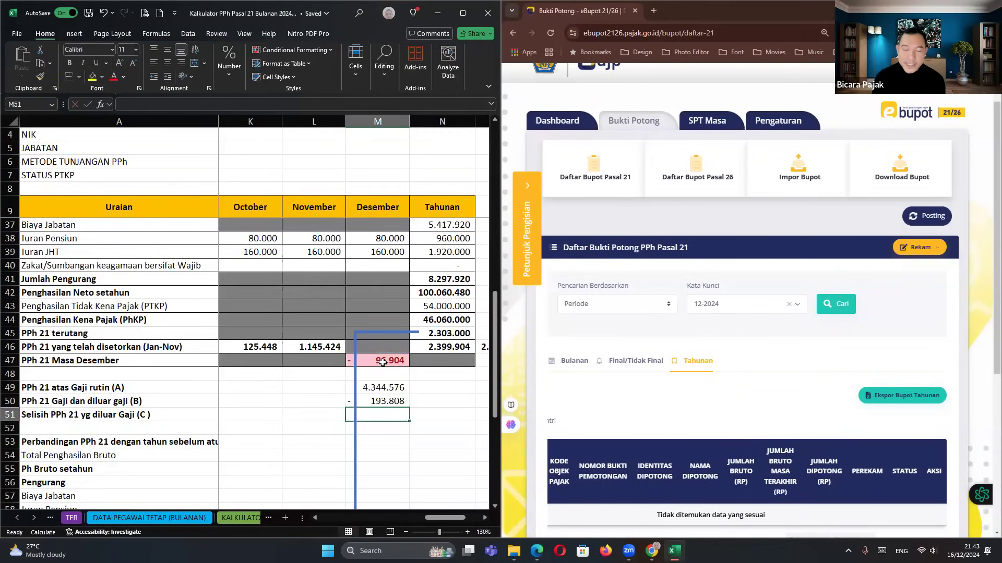
Add rows A and B with =M49+M50 in the Desember column for Selisih PPh 21 yg diluar Gaji (C).
click(393, 443)
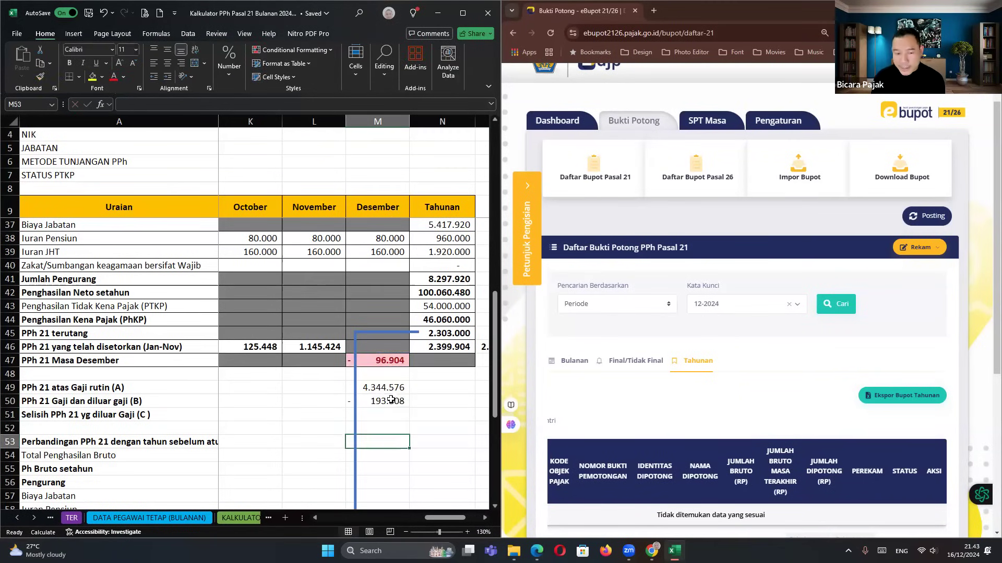
drag(384, 388, 384, 401)
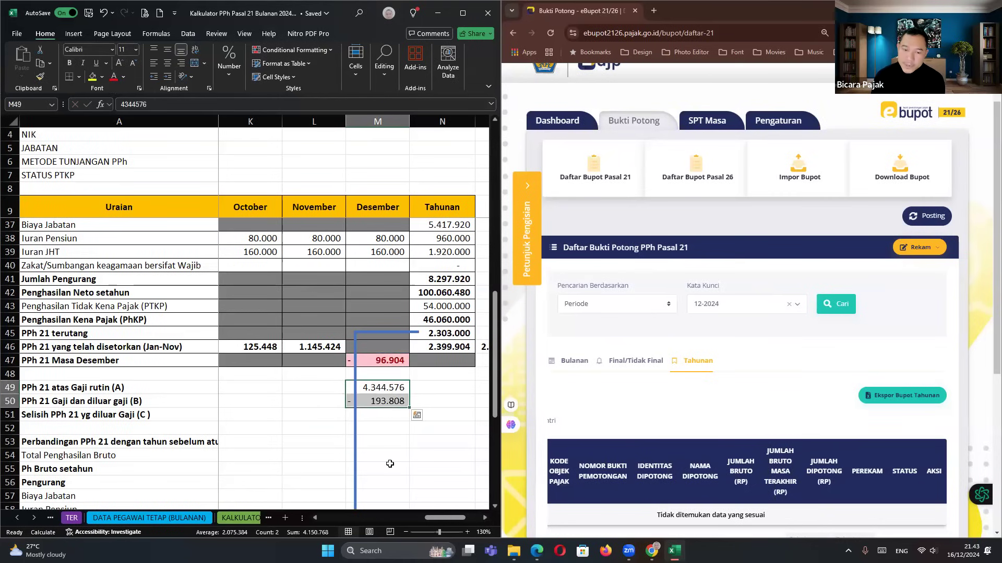
click(390, 464)
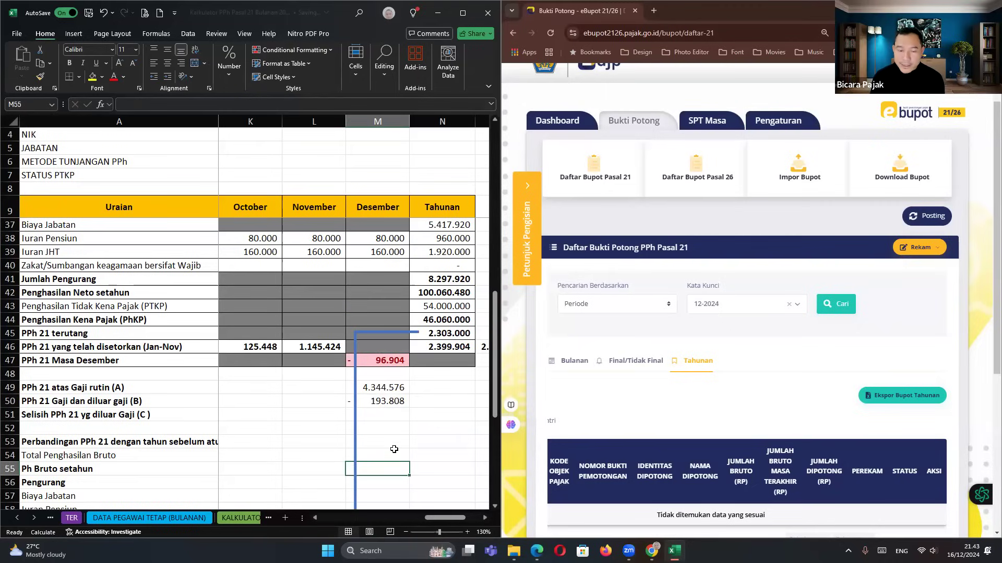
click(391, 414)
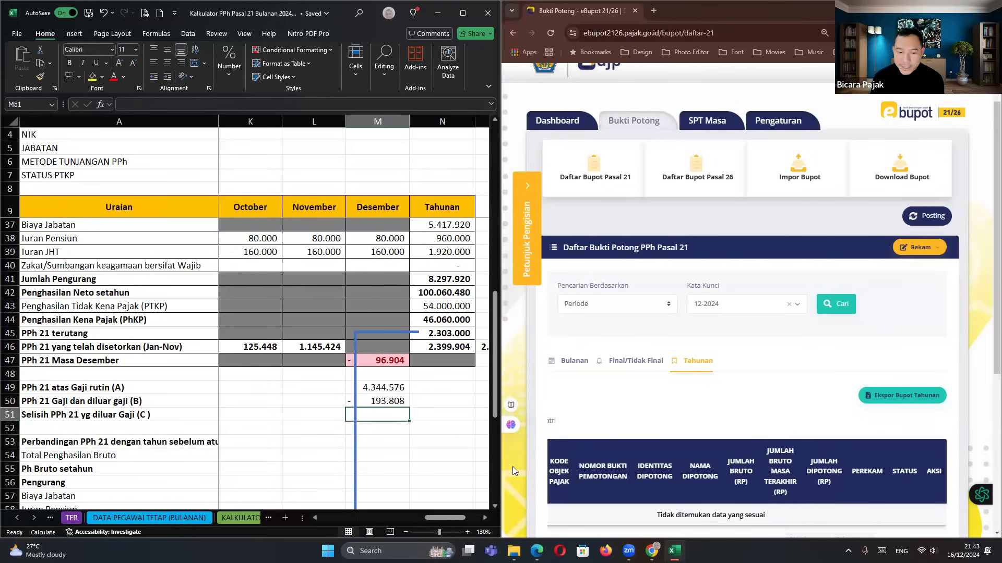
text(=)
key(Up)
key(Up)
text(+)
key(Up)
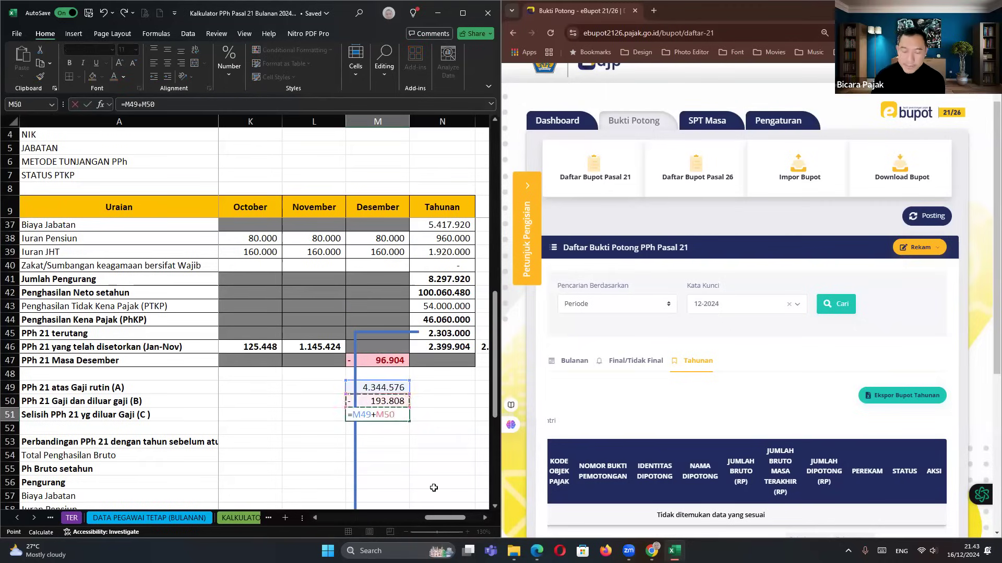
key(Return)
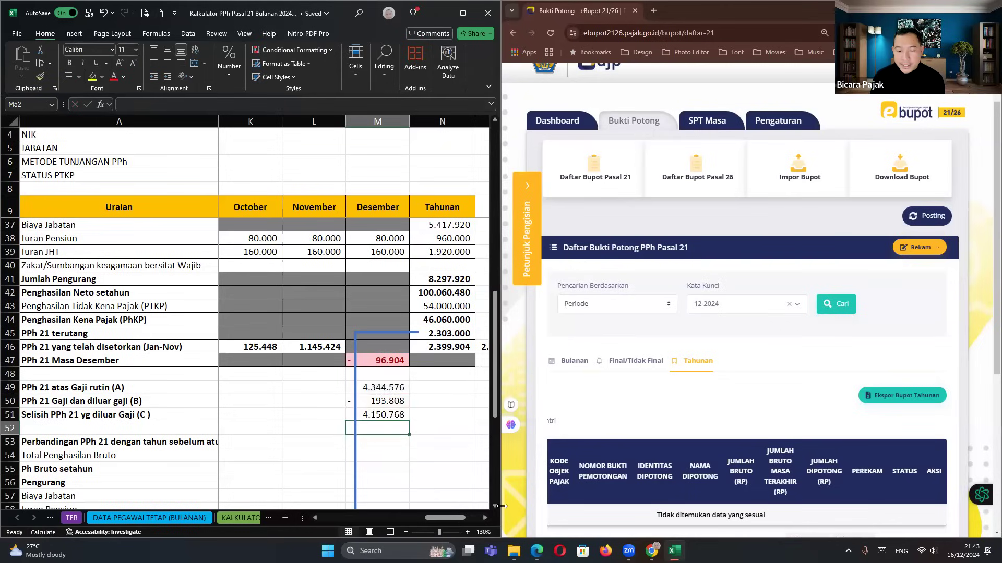
Compare the December amounts in rows A, B and C with PPh 21 Masa Desember.
click(386, 388)
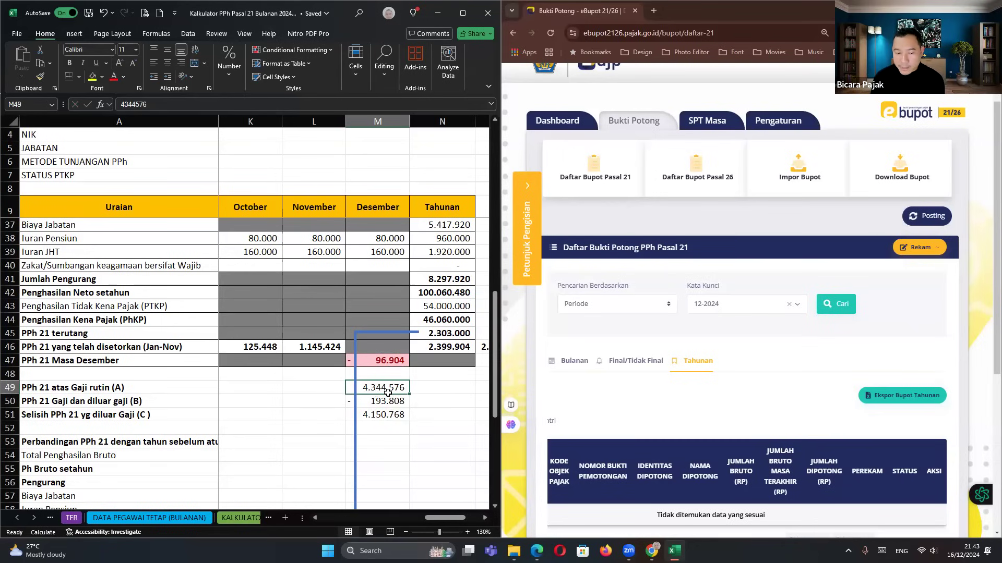
scroll(388, 392, down, 1)
click(378, 375)
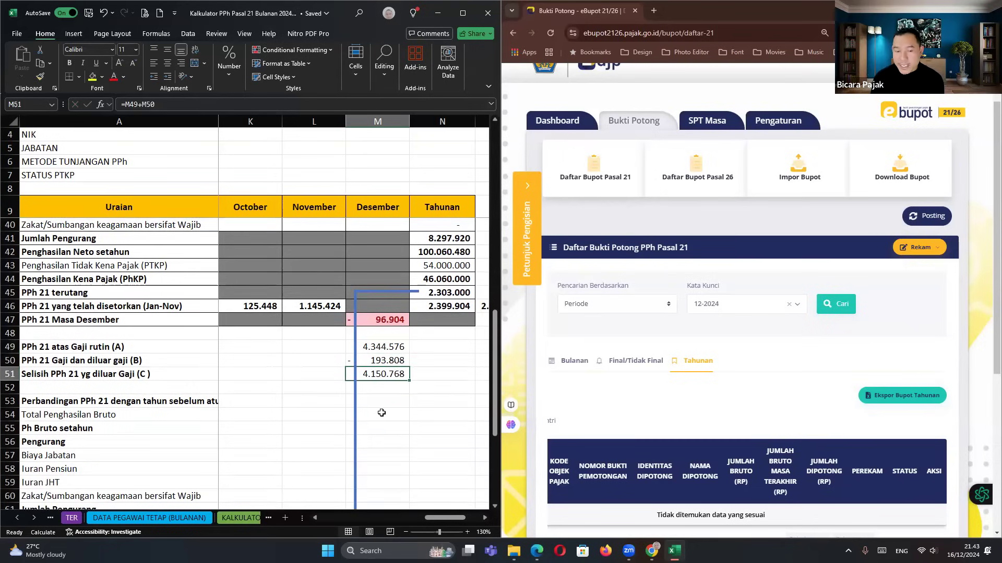
click(386, 361)
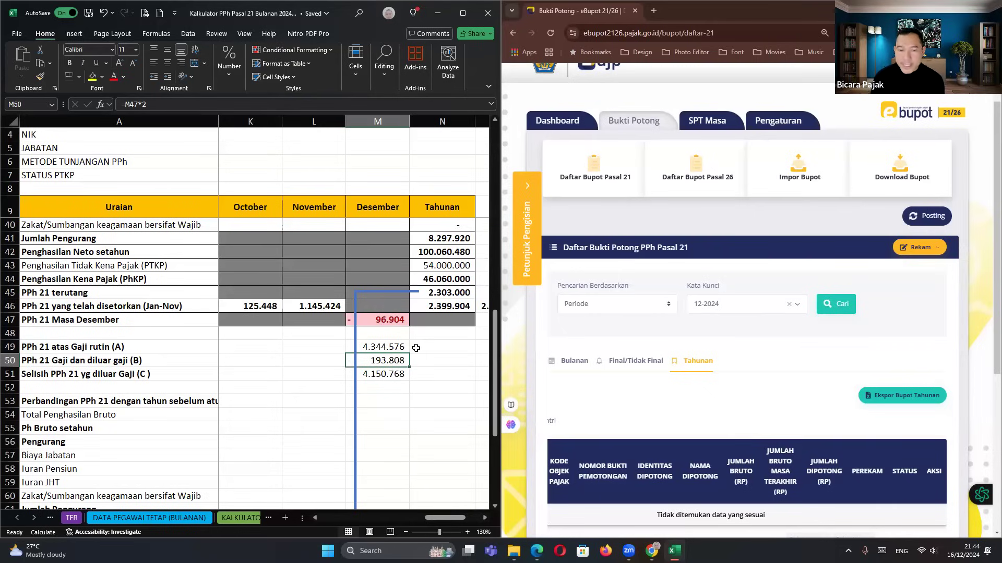
click(392, 320)
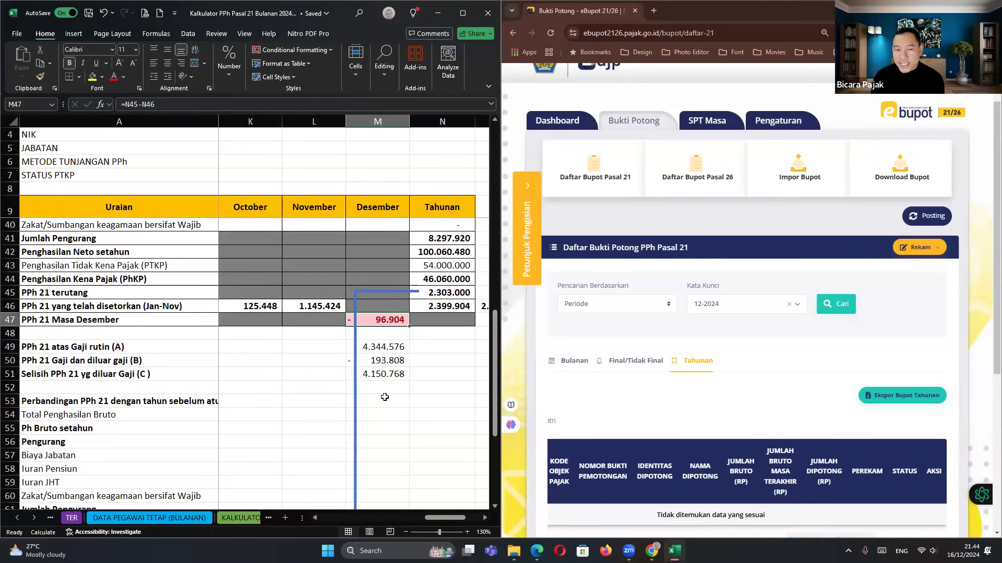
click(386, 361)
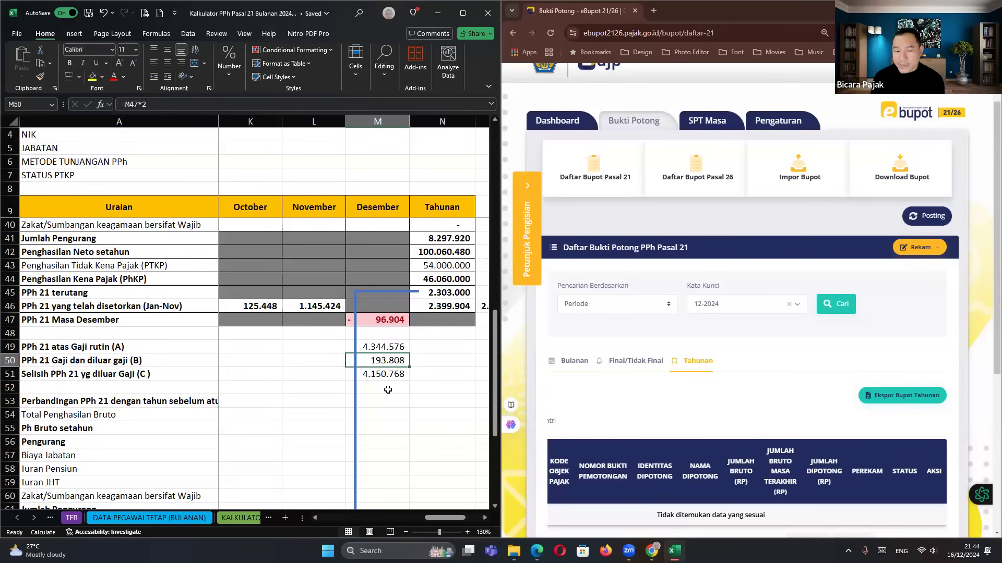
Replace the formula in the Desember cell of PPh 21 Gaji dan diluar gaji (B) with its plain value.
click(388, 375)
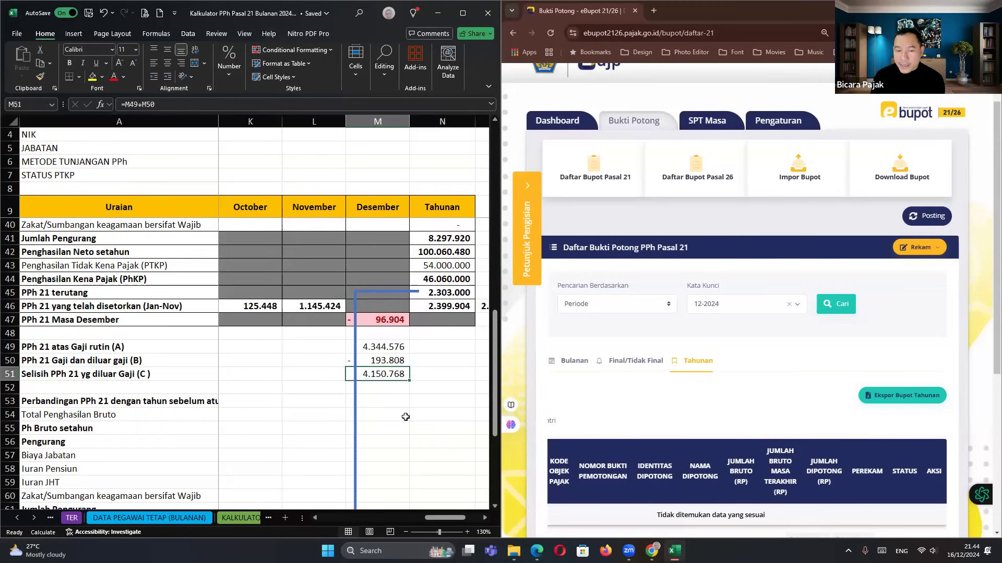
click(385, 363)
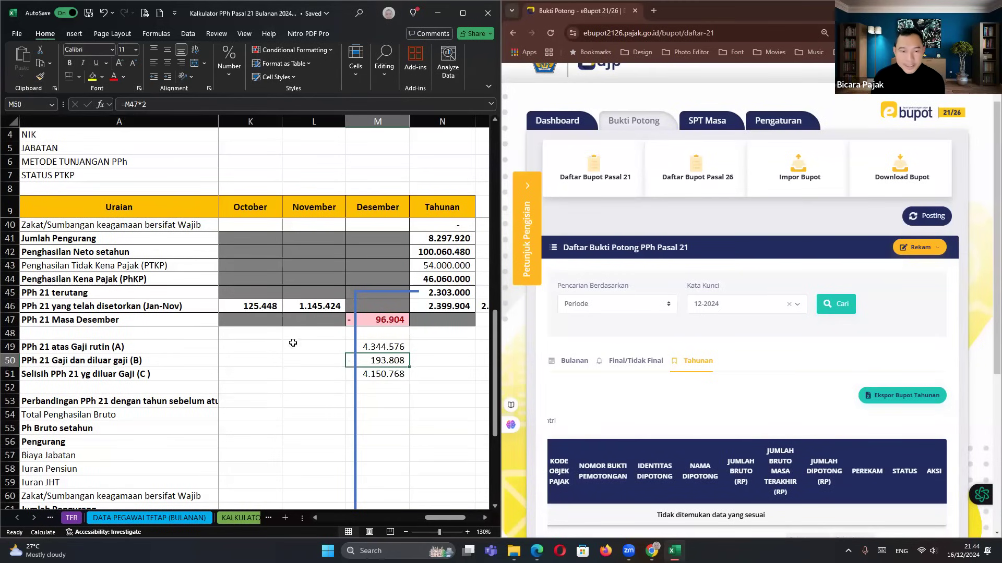
key(ctrl+c)
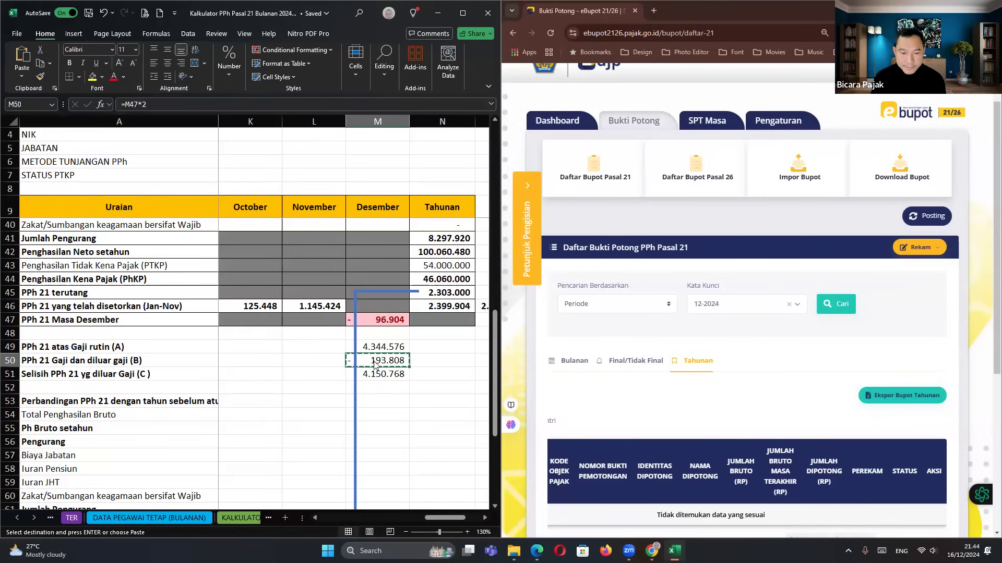
right_click(375, 362)
click(420, 79)
click(379, 349)
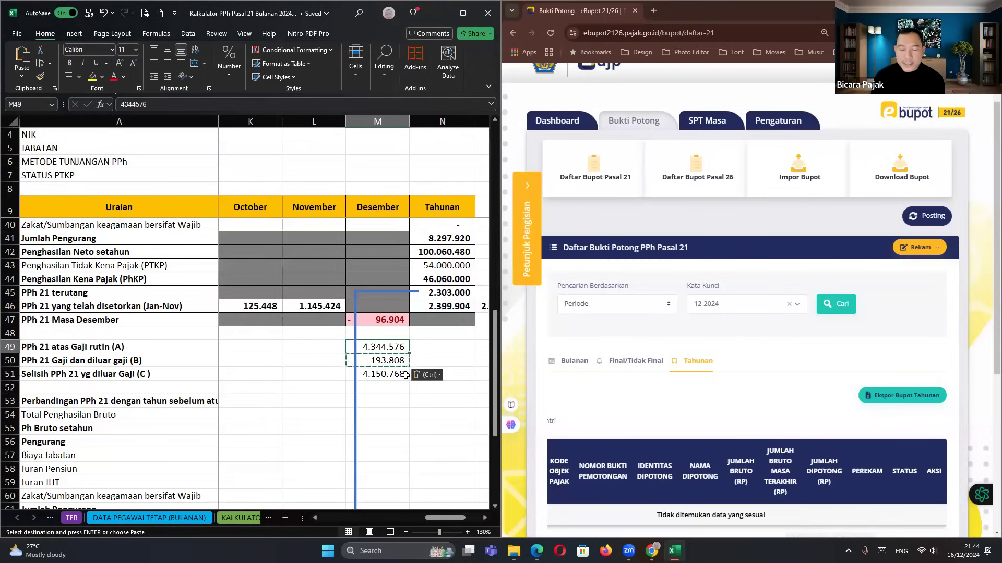
Reverse the signs of the Desember amounts, setting row B to 193808 and PPh 21 atas Gaji rutin (A) to -4344576.
click(372, 356)
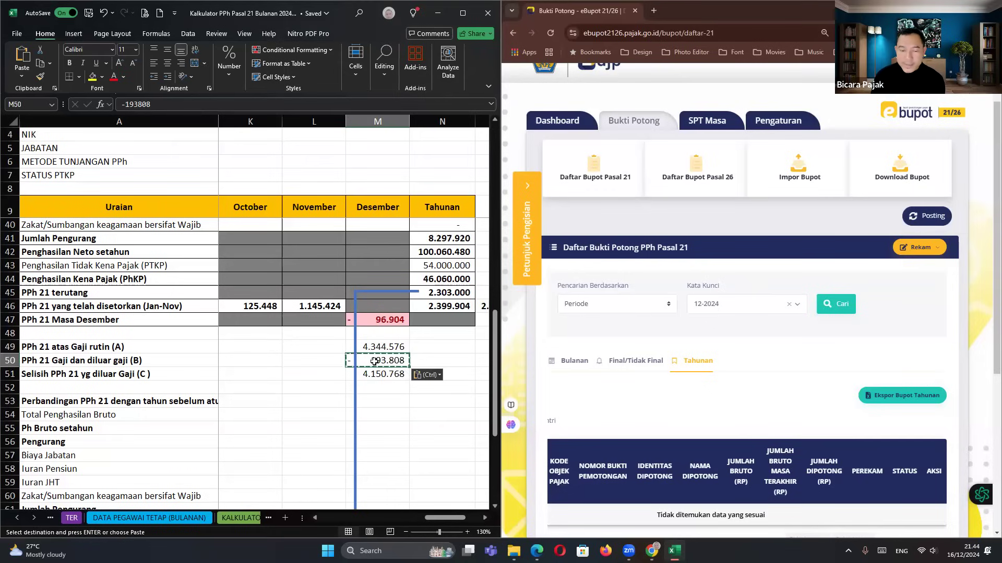
double_click(375, 360)
key(Home)
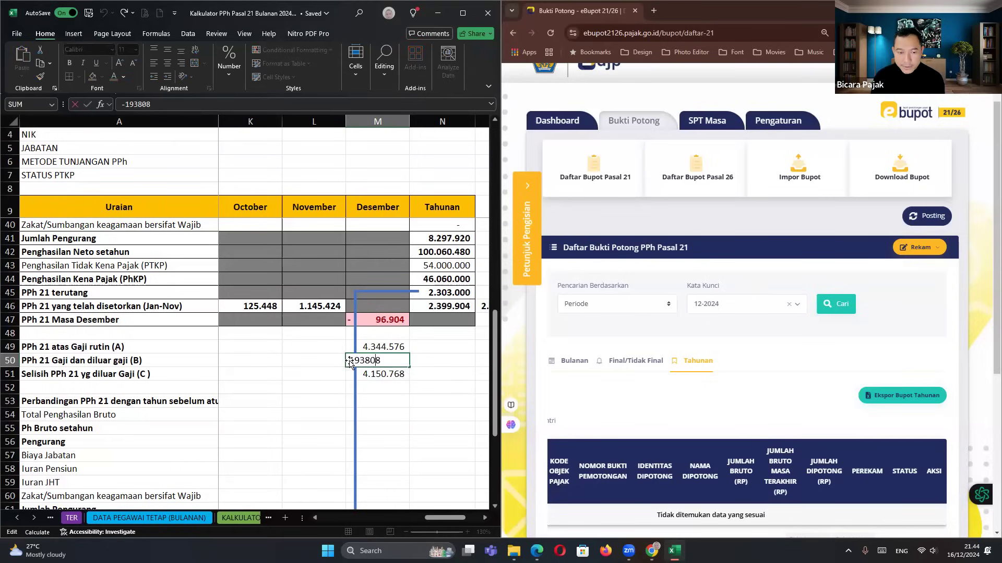
key(Delete)
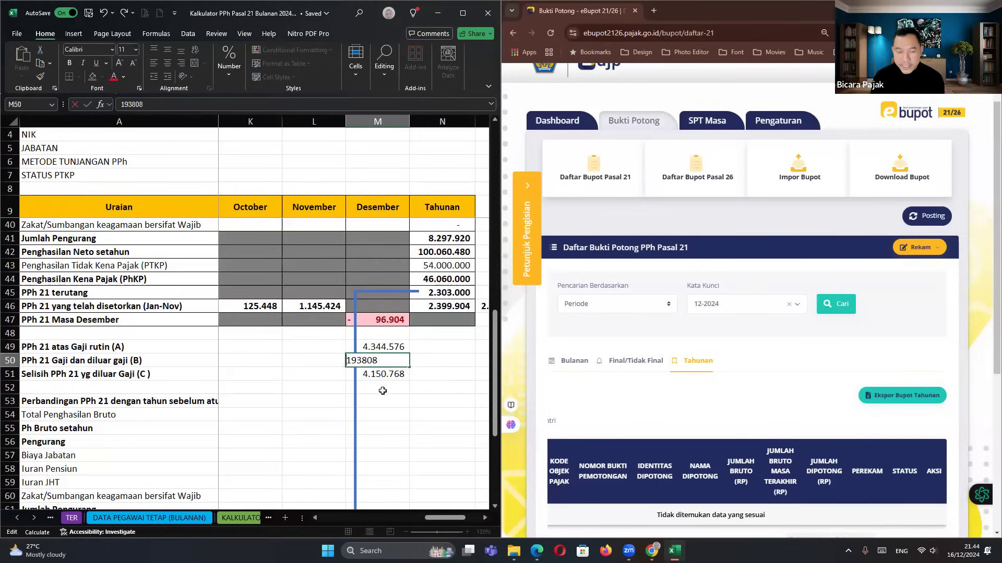
key(Return)
click(381, 349)
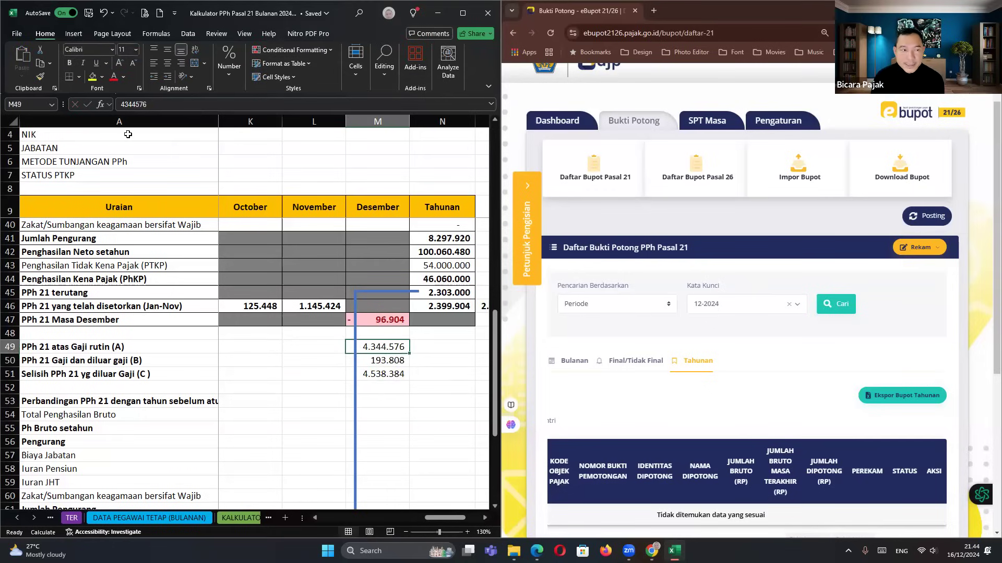
click(124, 106)
text(-)
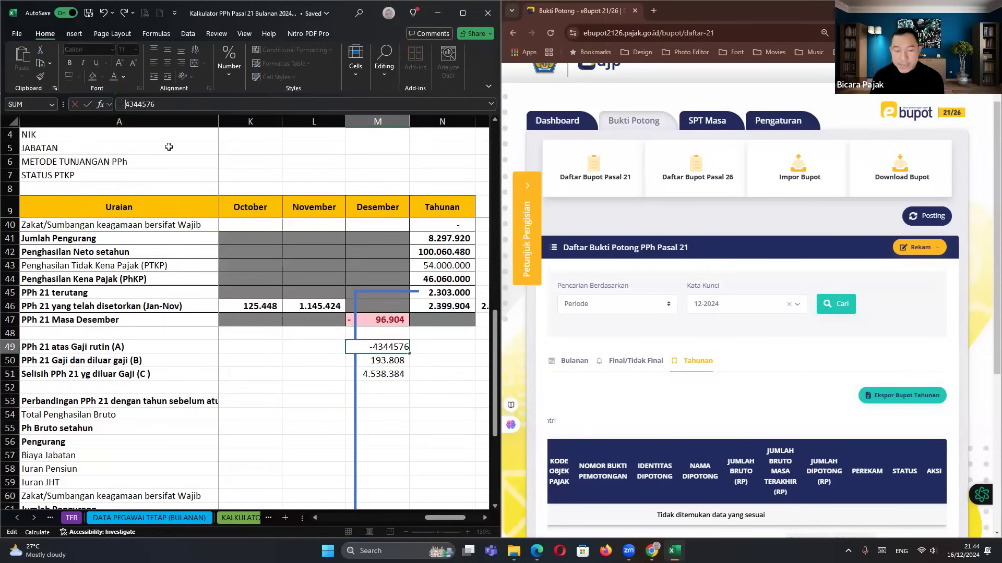
key(Return)
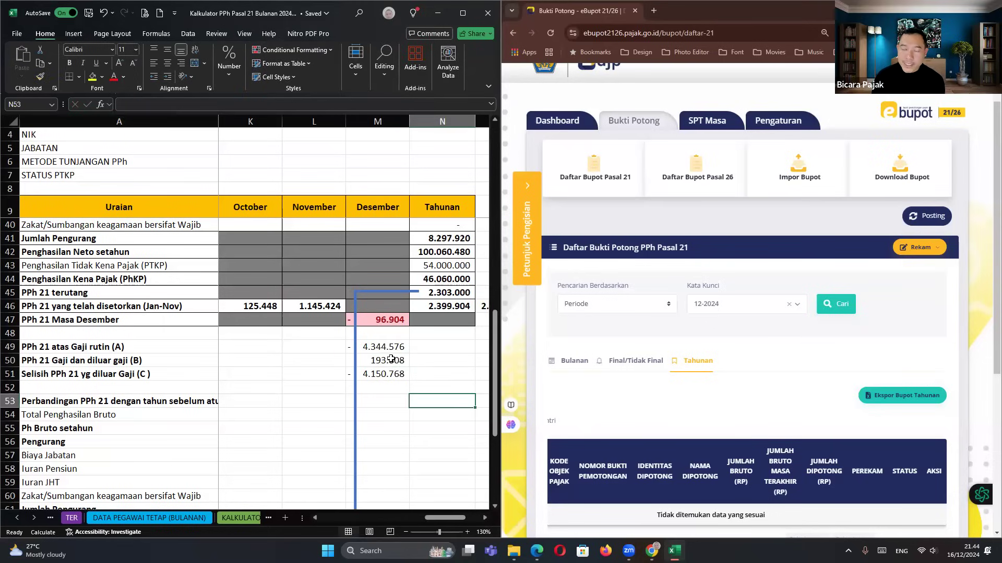
Review the Desember amounts of rows A and B against the resulting Selisih PPh 21 yg diluar Gaji (C).
click(371, 349)
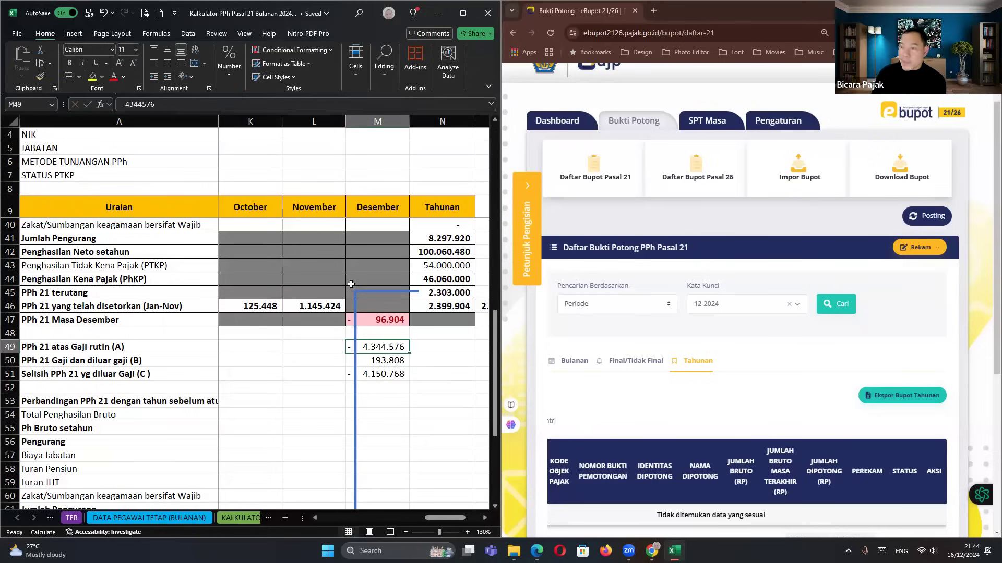
click(380, 361)
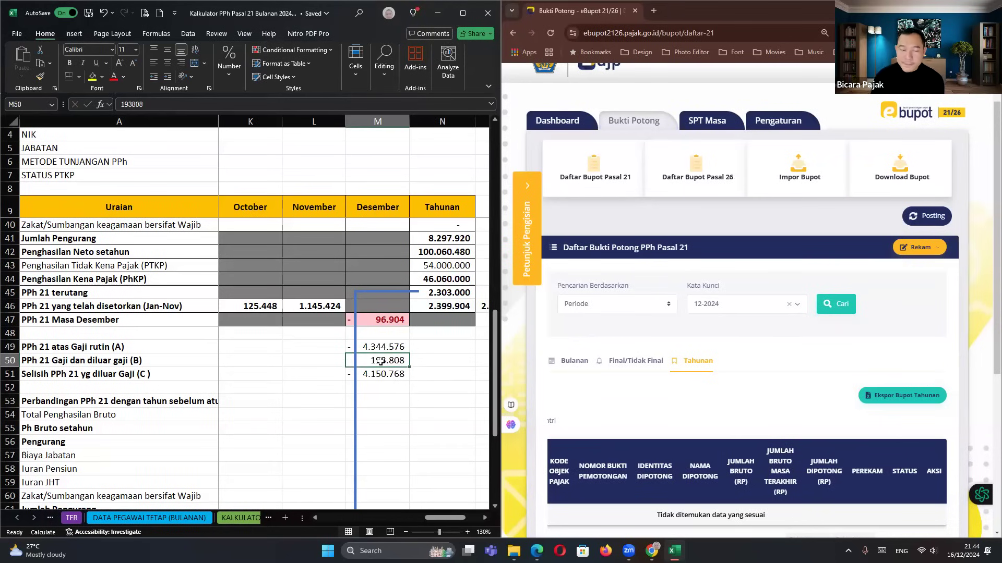
click(404, 400)
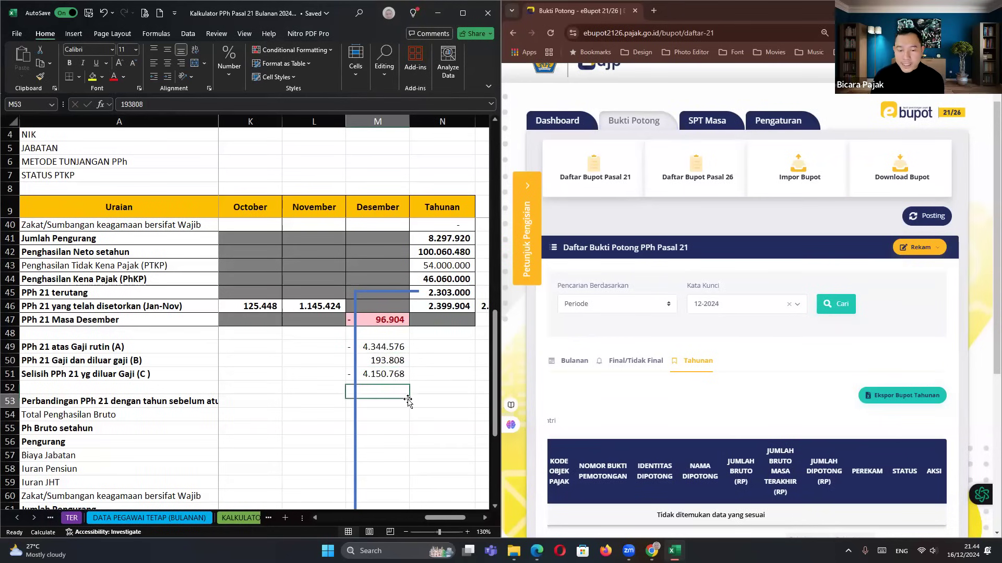
click(383, 374)
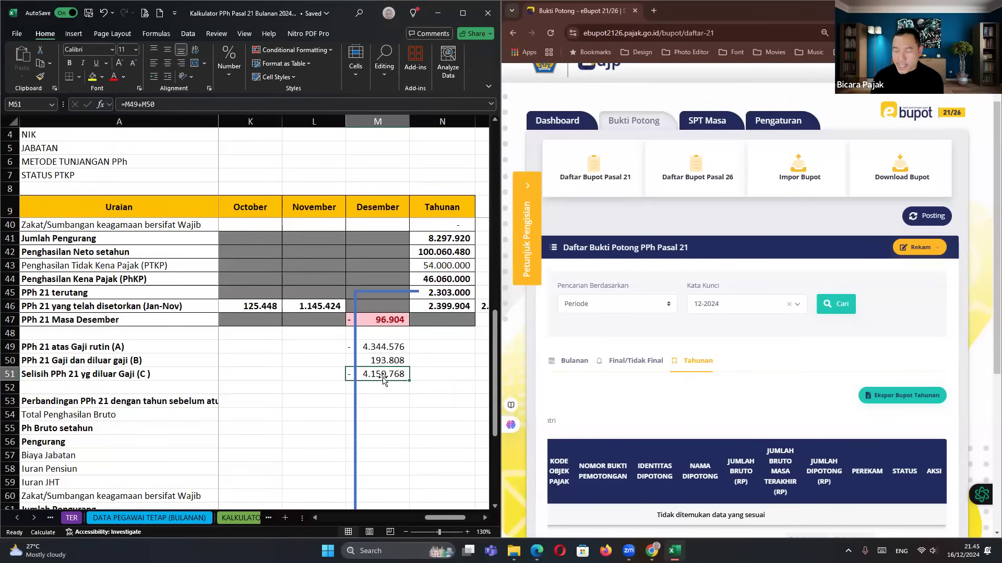
click(388, 361)
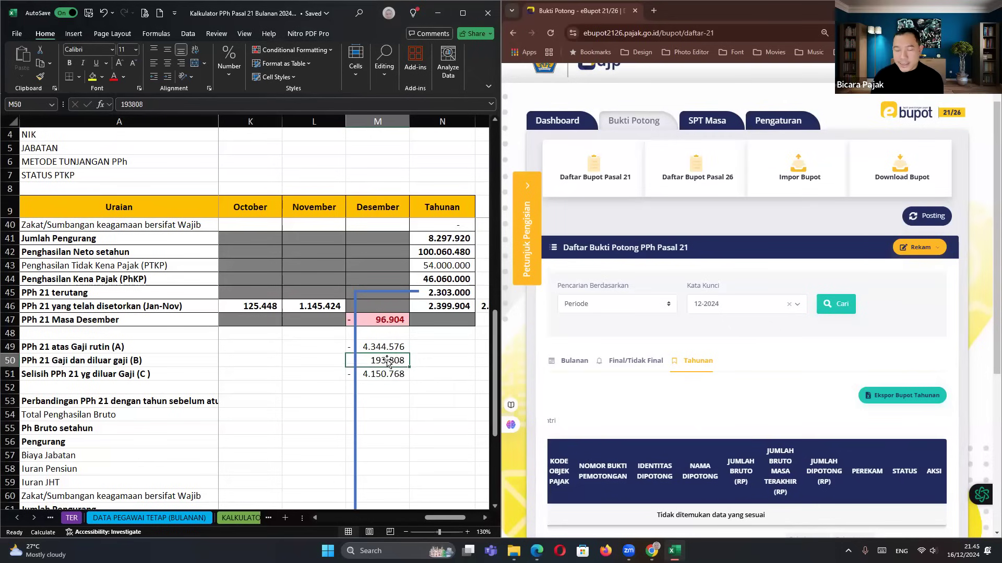
click(384, 374)
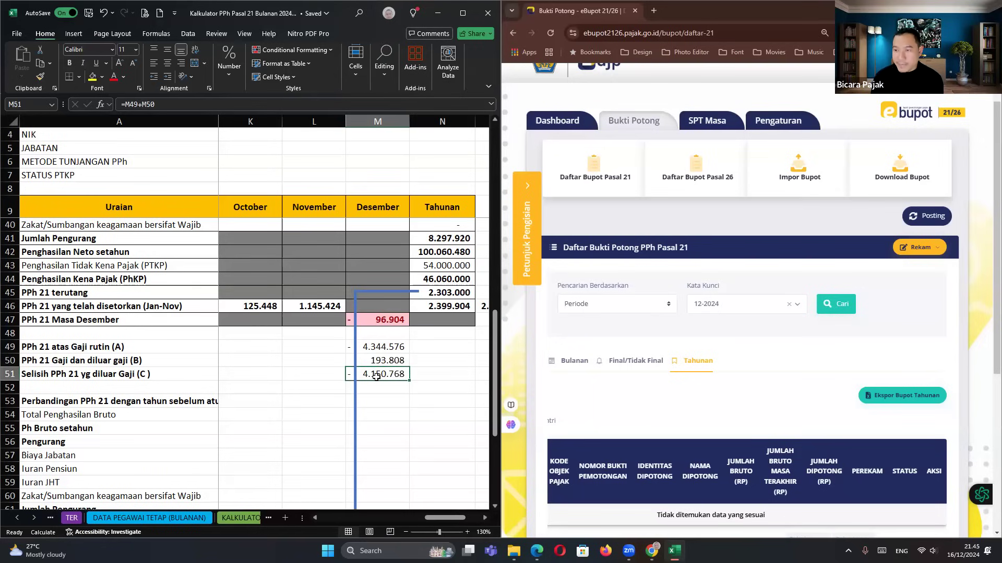
Open the draft SPT Masa PPh 21/26 for 2024 masa 10 in eBupot and check the amount in row 15.
click(714, 157)
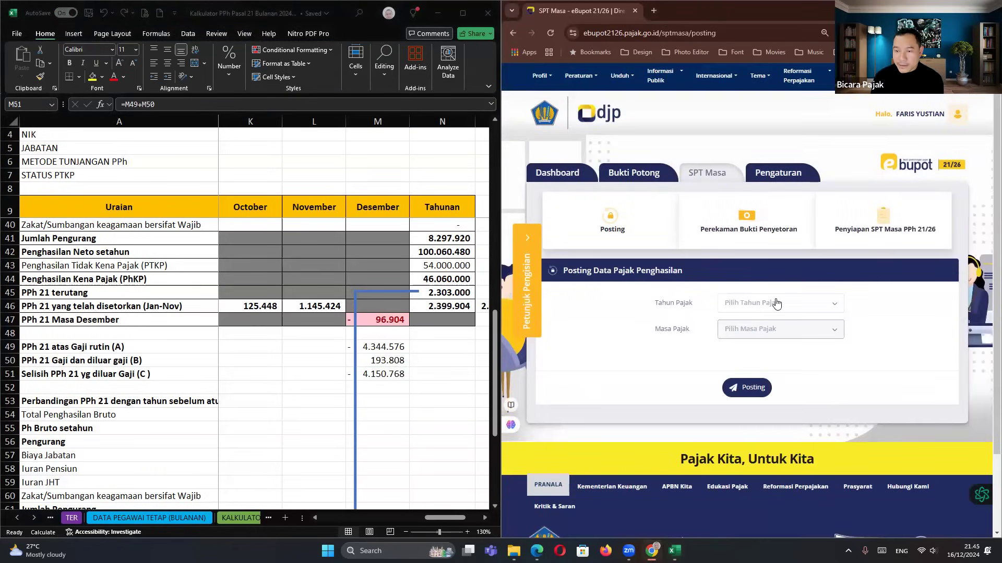
click(846, 226)
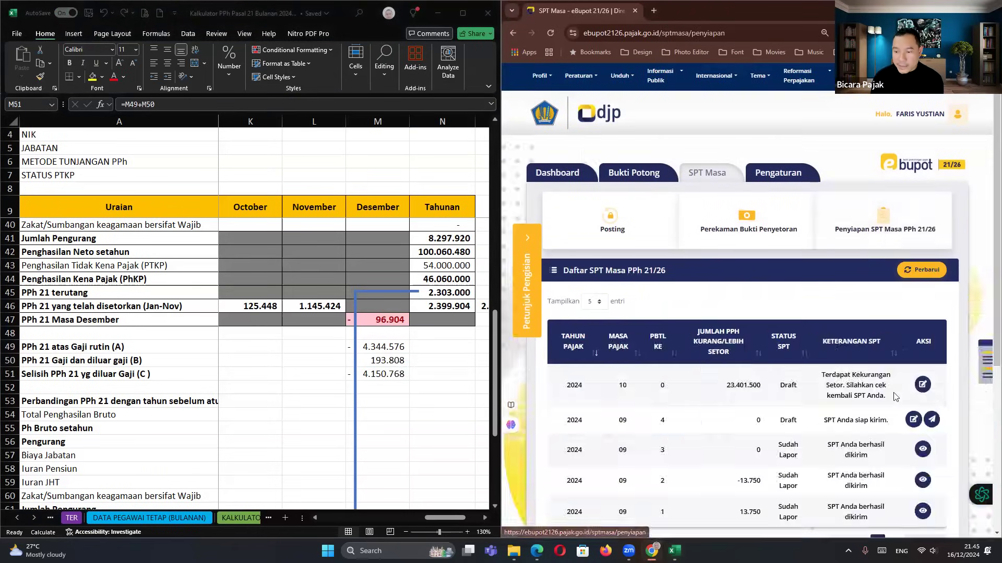
click(922, 384)
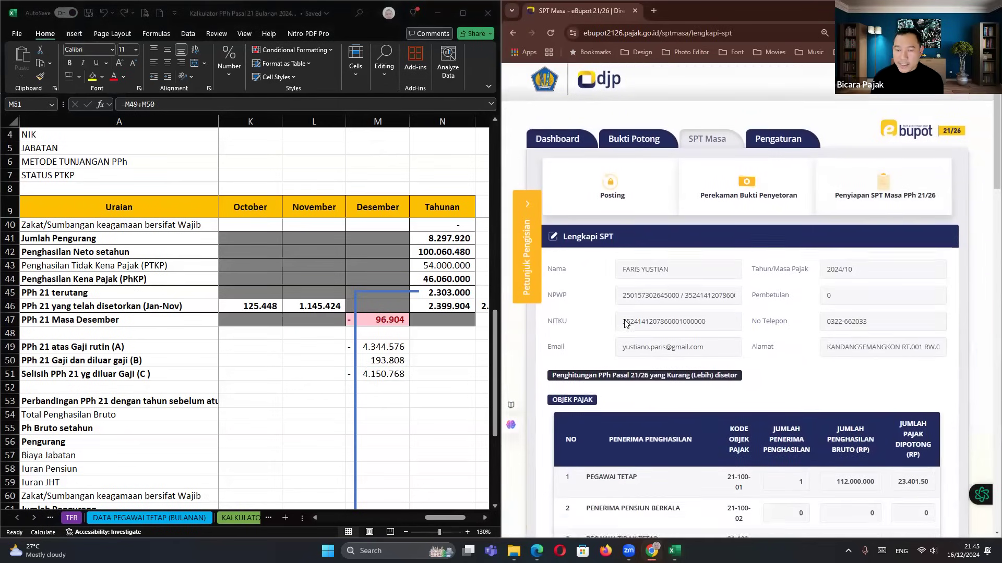
scroll(625, 323, down, 6)
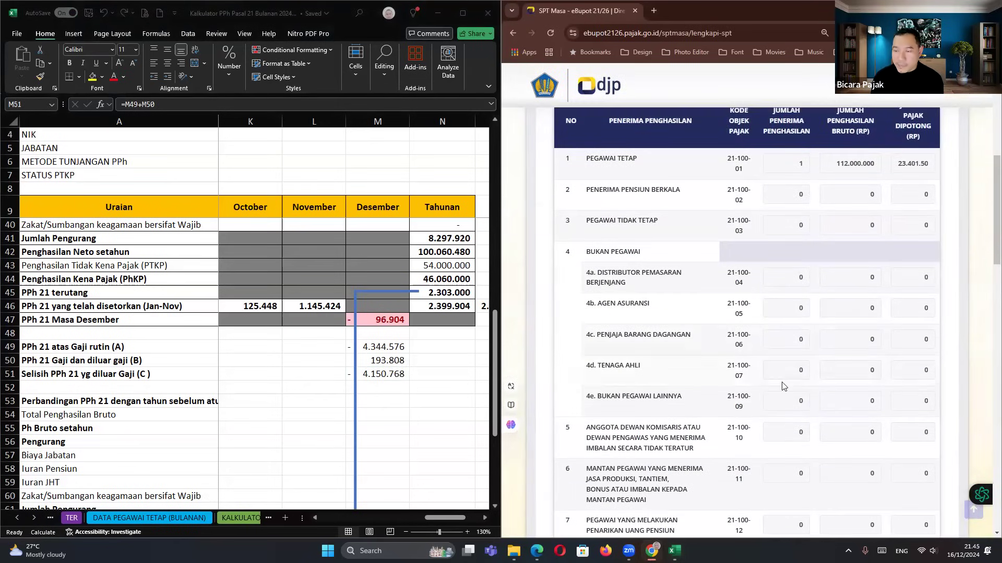
scroll(782, 386, down, 15)
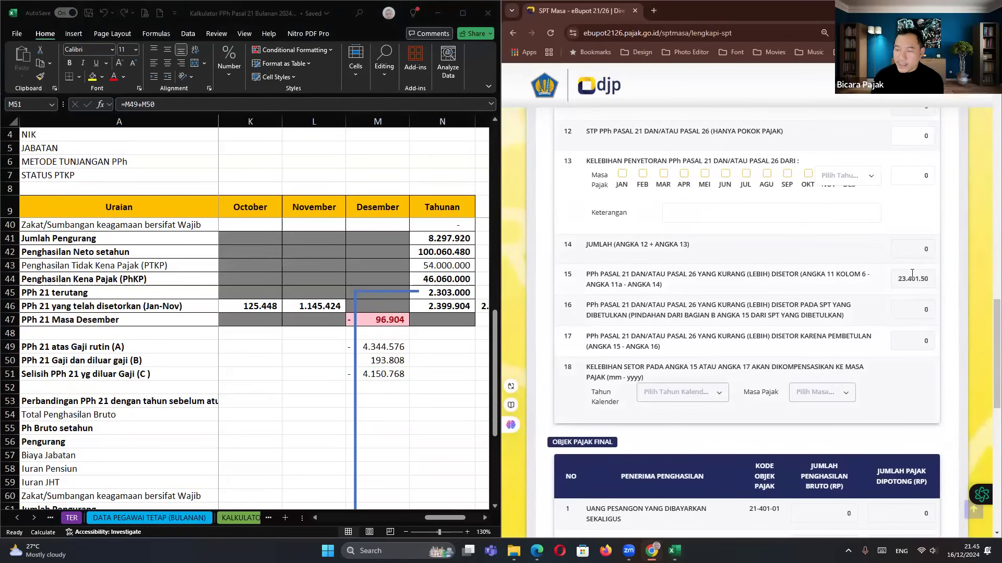
click(896, 281)
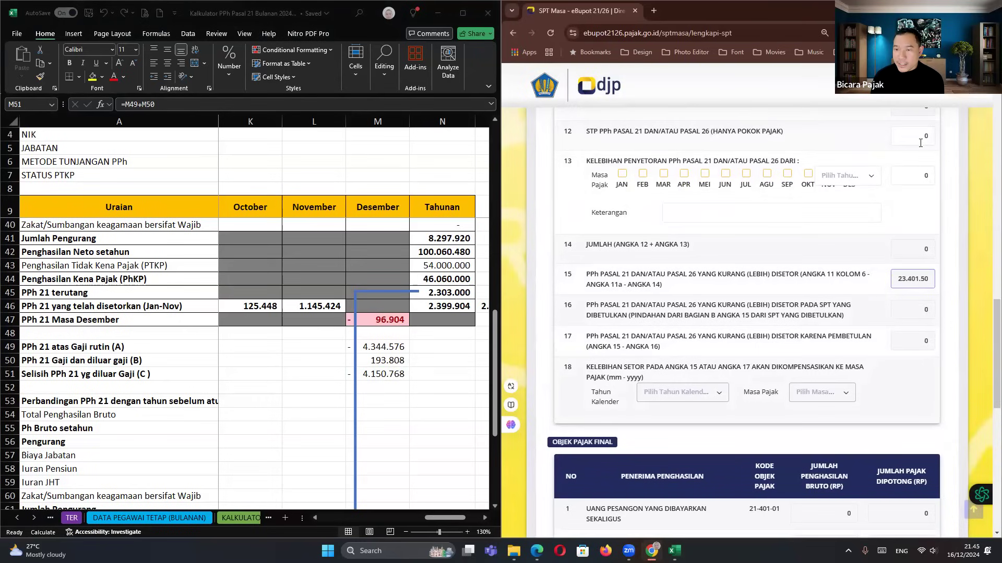
In row 13, record a Kelebihan Penyetoran of 25.000.000 from masa OKT 2024.
double_click(919, 175)
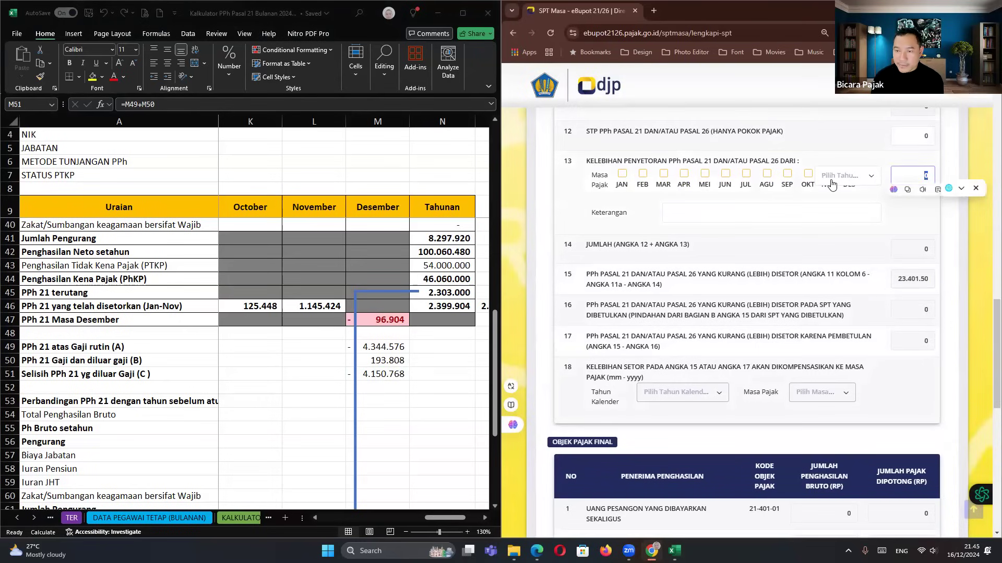
click(809, 180)
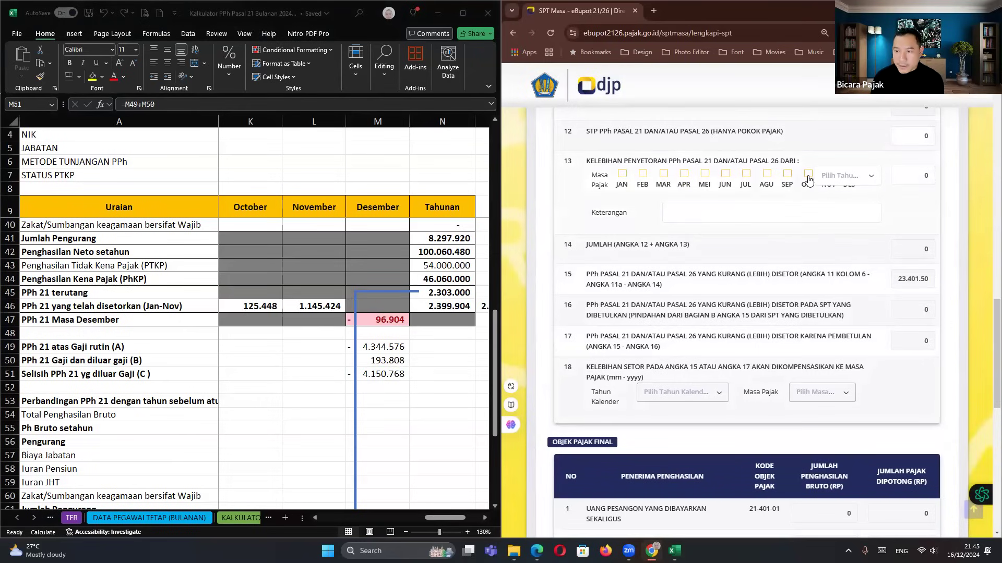
click(808, 178)
click(837, 177)
click(826, 232)
double_click(923, 176)
text(25.)
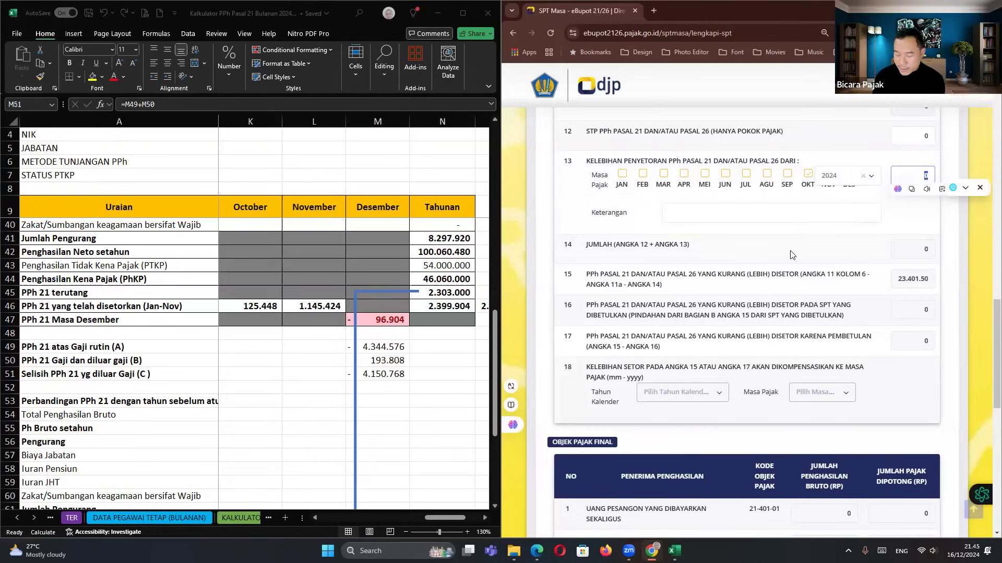
text(000.00)
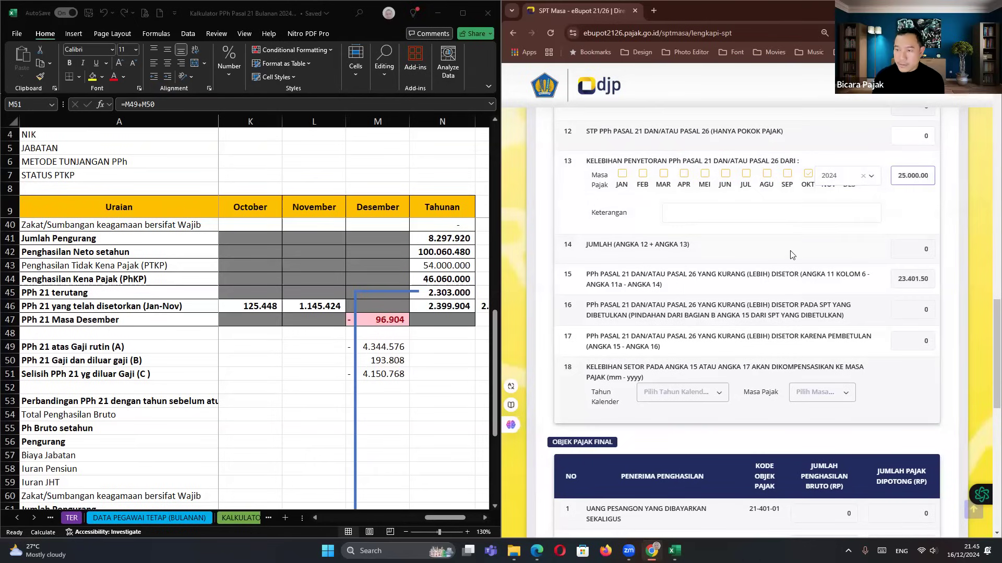
click(857, 312)
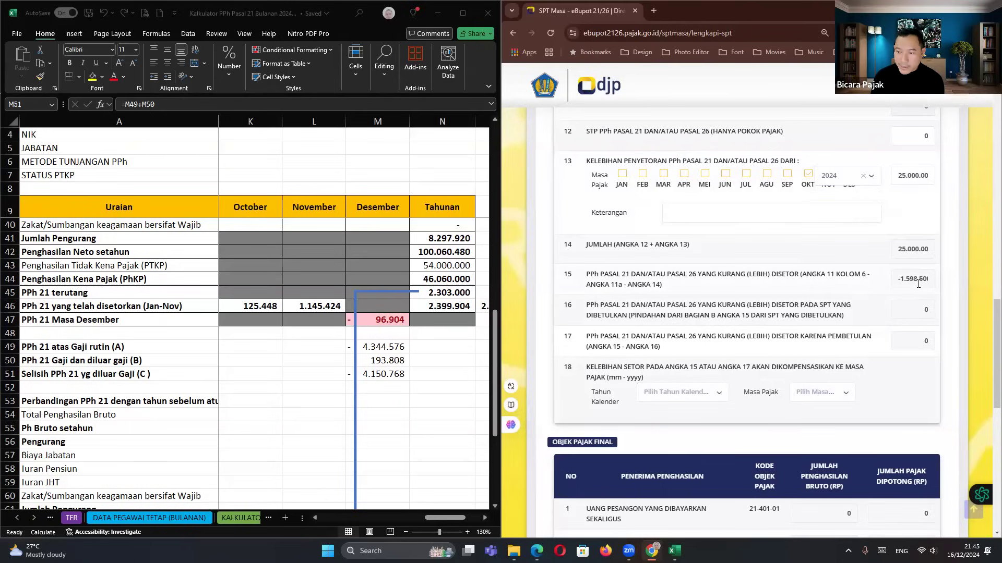
In row 18, set the overpayment to be compensated to Tahun Kalender 2025, Masa Pajak Januari.
click(379, 376)
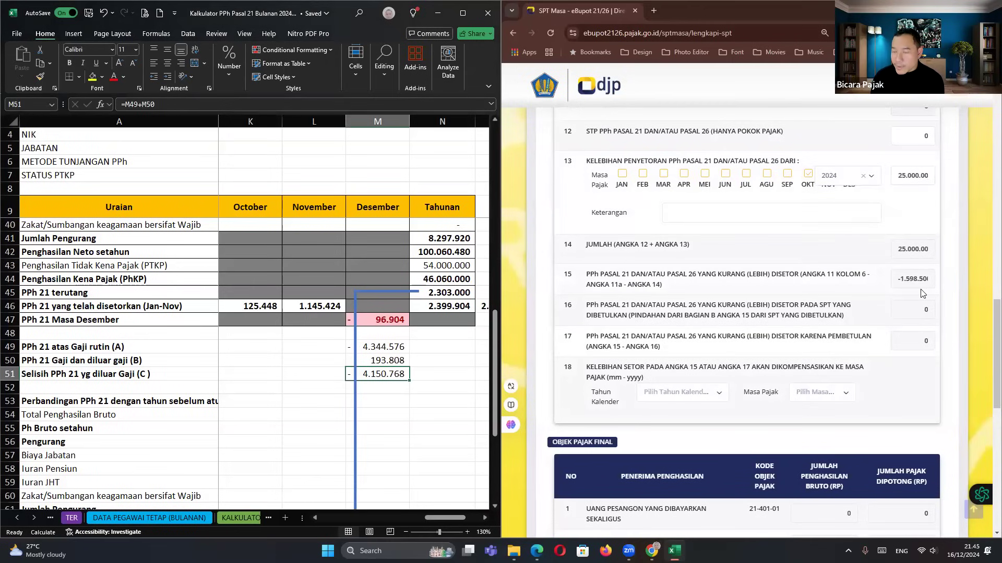
click(686, 397)
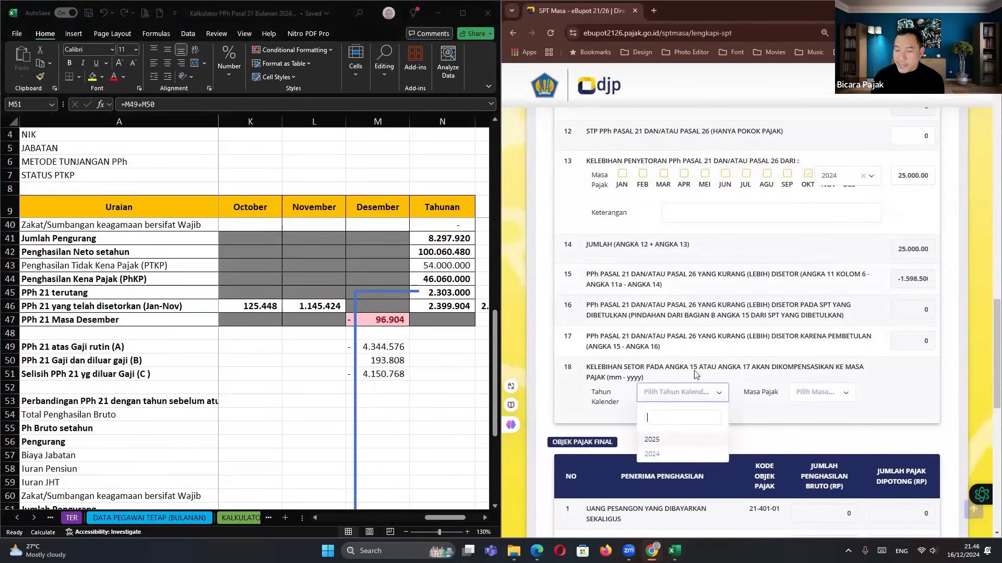
click(652, 439)
click(824, 395)
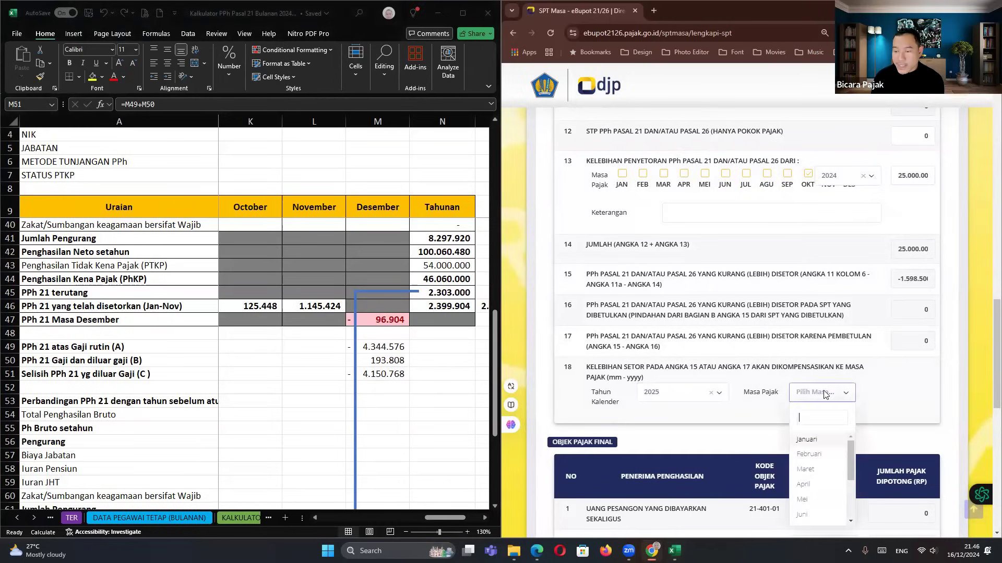
click(815, 440)
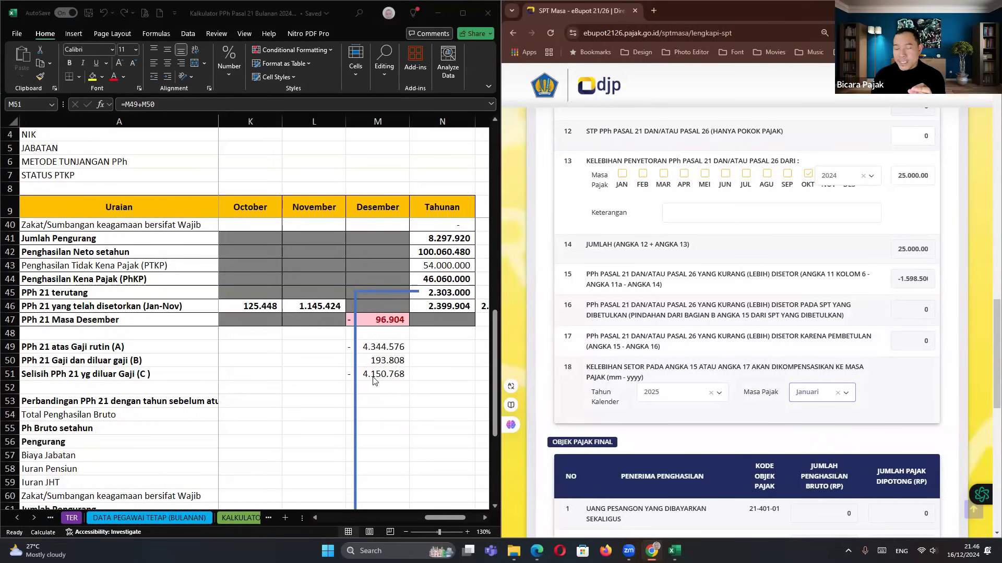
In the workbook's Desember column, set row A back to 4344576 and row B to -193808.
click(371, 347)
click(139, 111)
key(Home)
key(Delete)
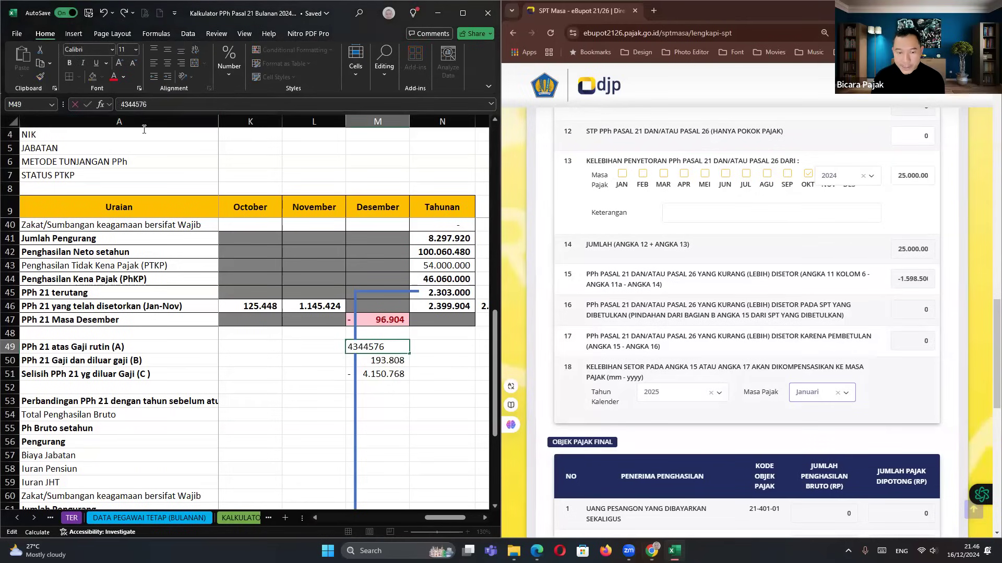
key(Return)
click(121, 102)
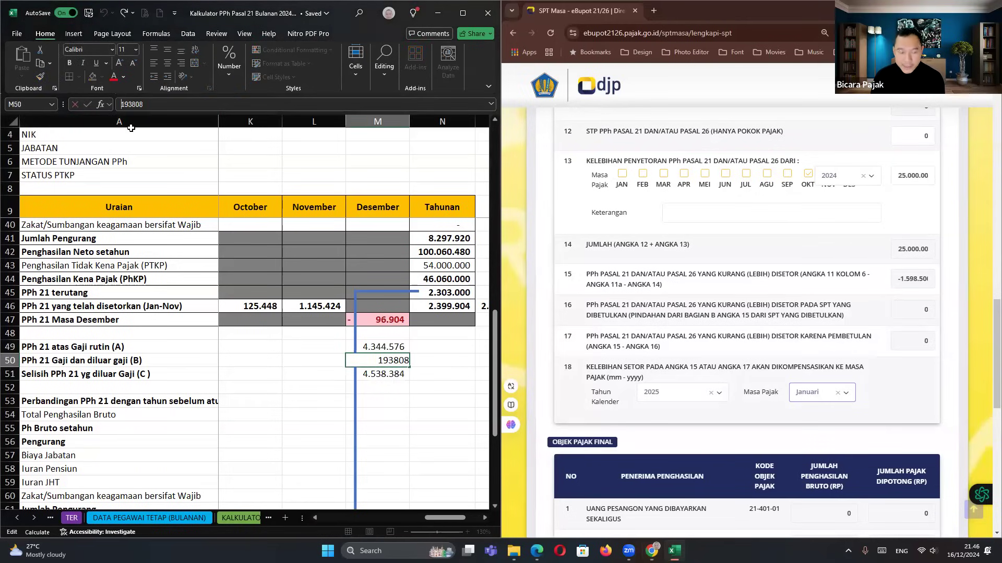
text(-)
key(Return)
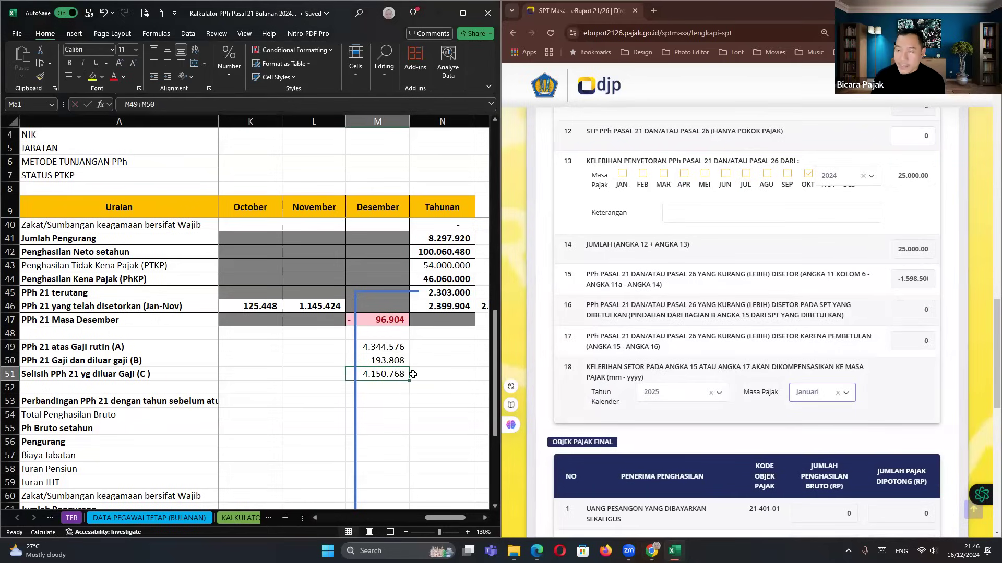
Select the Desember amounts of rows A, B and C together for review.
click(432, 367)
click(378, 371)
key(Up)
key(Up)
key(shift+Down)
key(shift+Down)
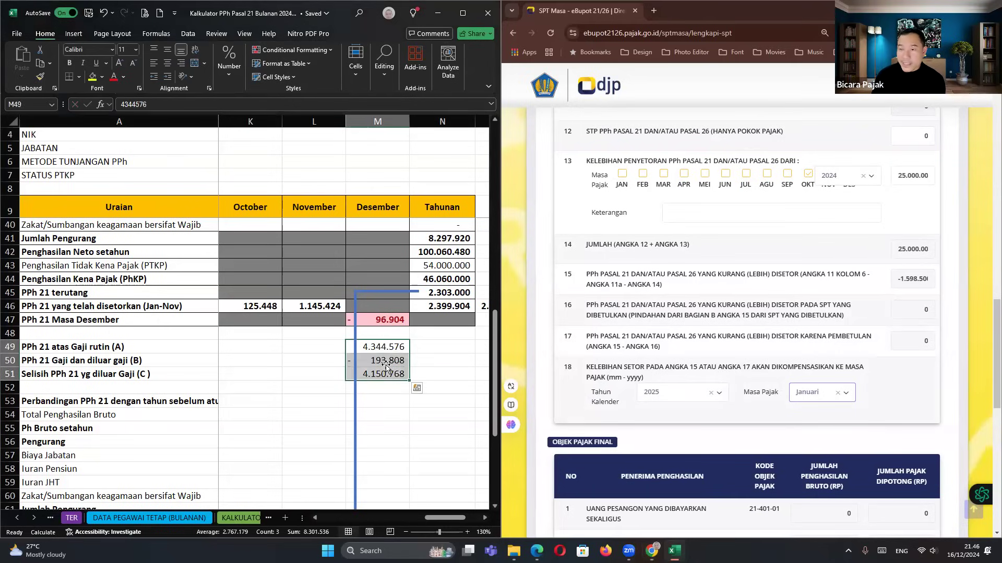
Check the Desember amounts in rows A and C, and review the SPT form's overpayment, Objek Pajak Final, Penandatangan and Objek Pajak sections.
click(384, 349)
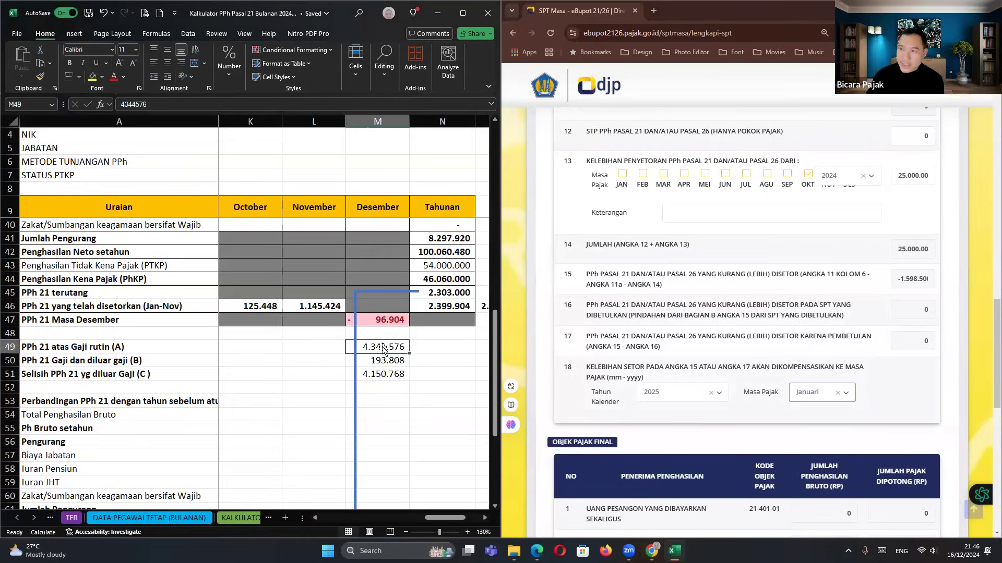
click(392, 376)
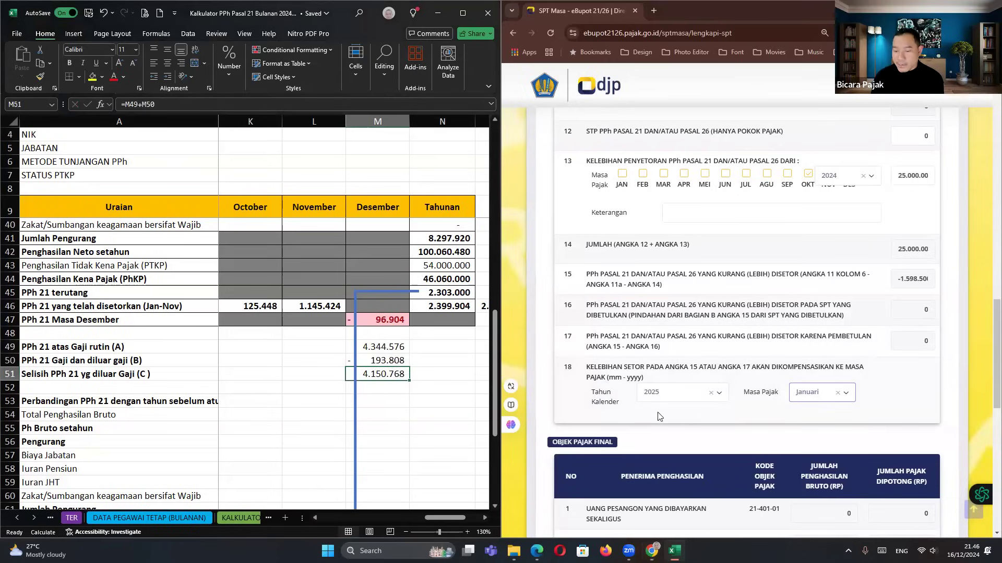
scroll(658, 416, down, 10)
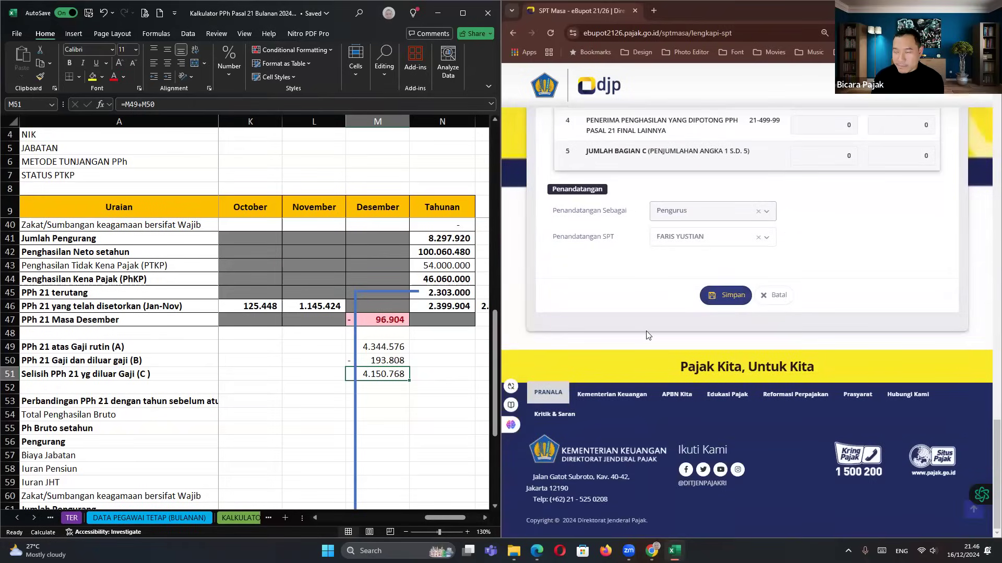
scroll(648, 334, up, 5)
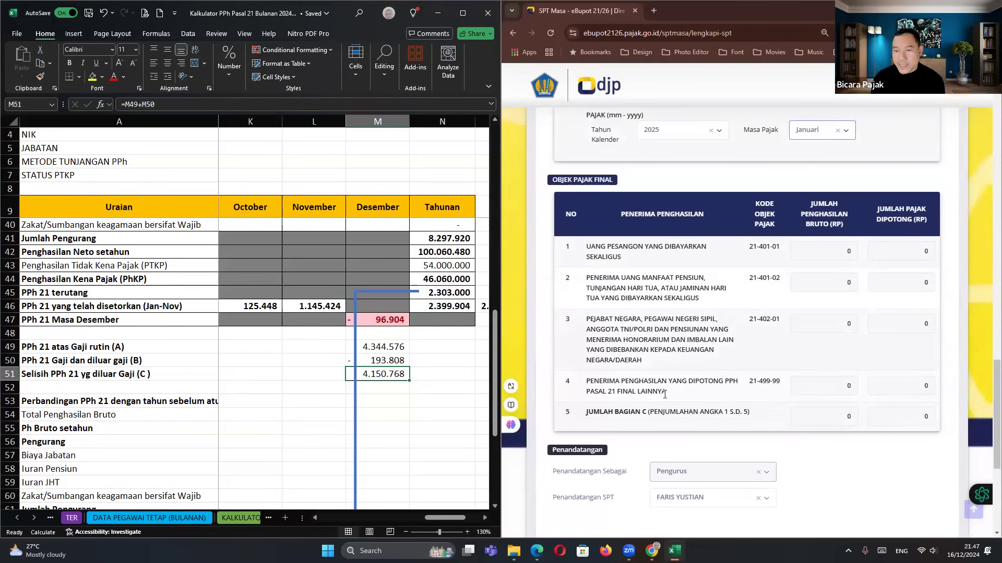
scroll(684, 372, up, 8)
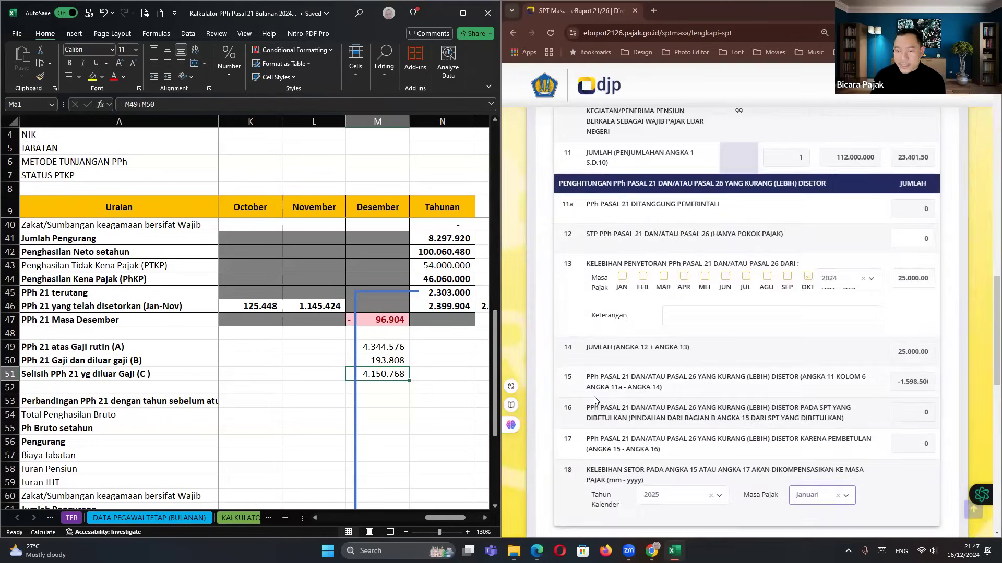
scroll(594, 399, up, 10)
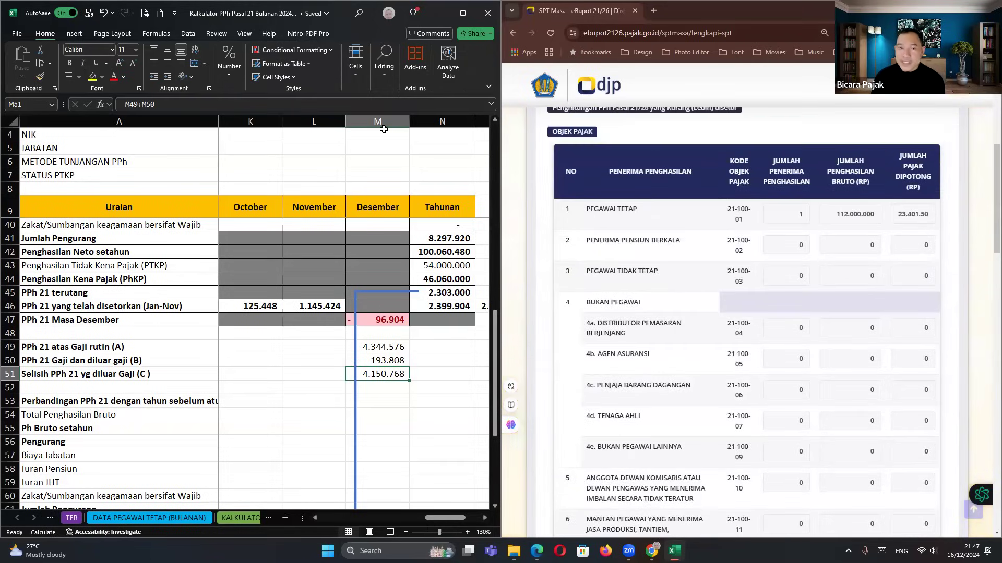